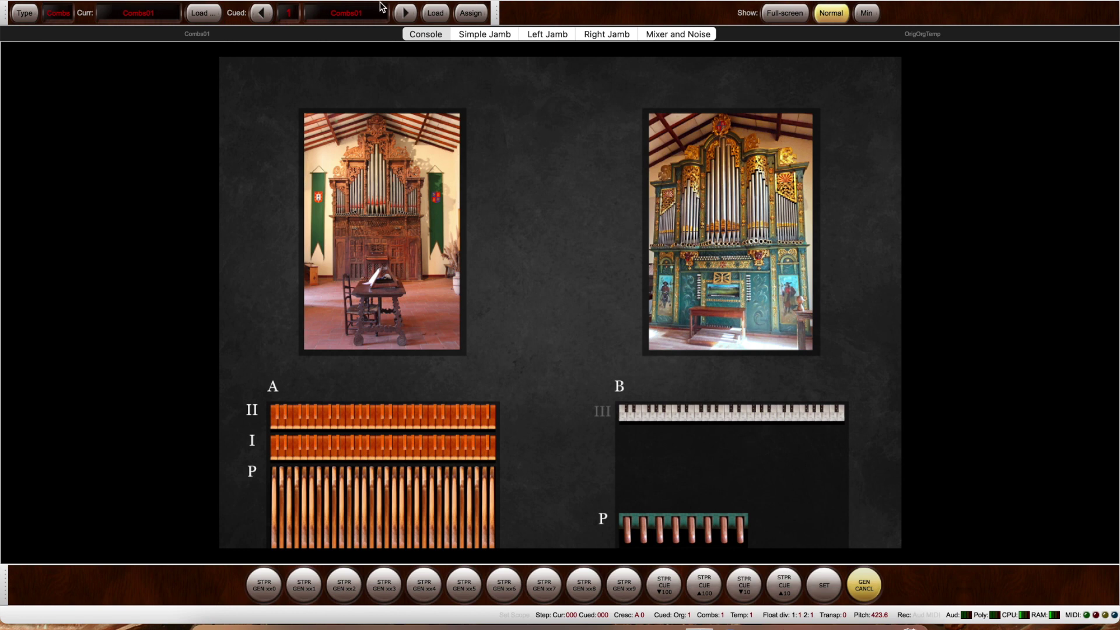
Show the large floating control panel for audio mixer, routing and voicing/panning settings and place it clear of the organ keyboards
left_click(523, 103)
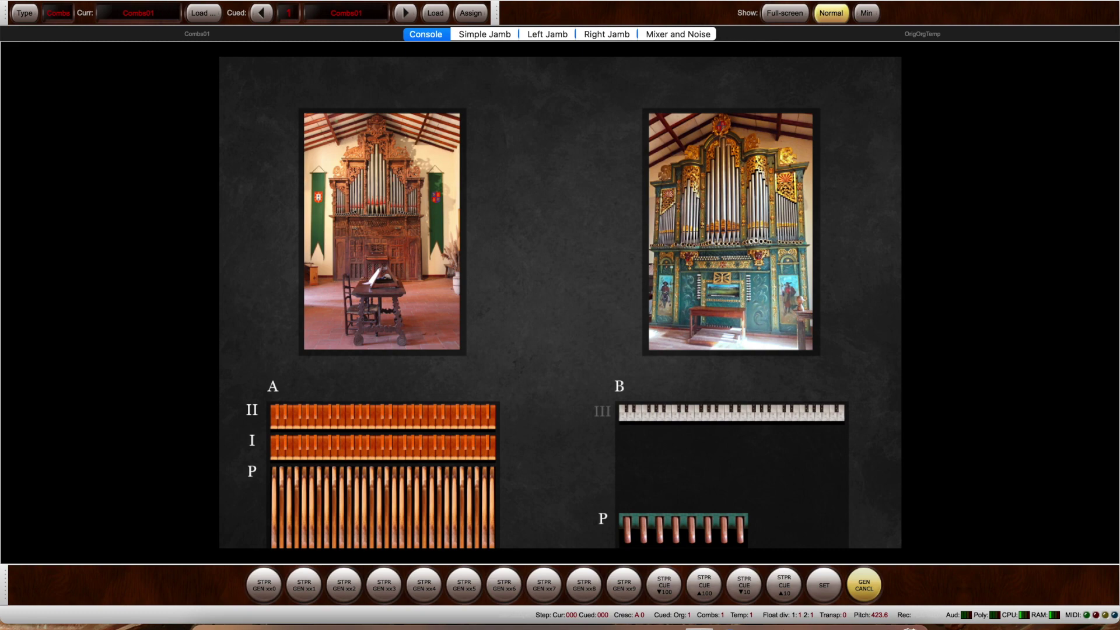
right_click(114, 9)
mouse_move(173, 121)
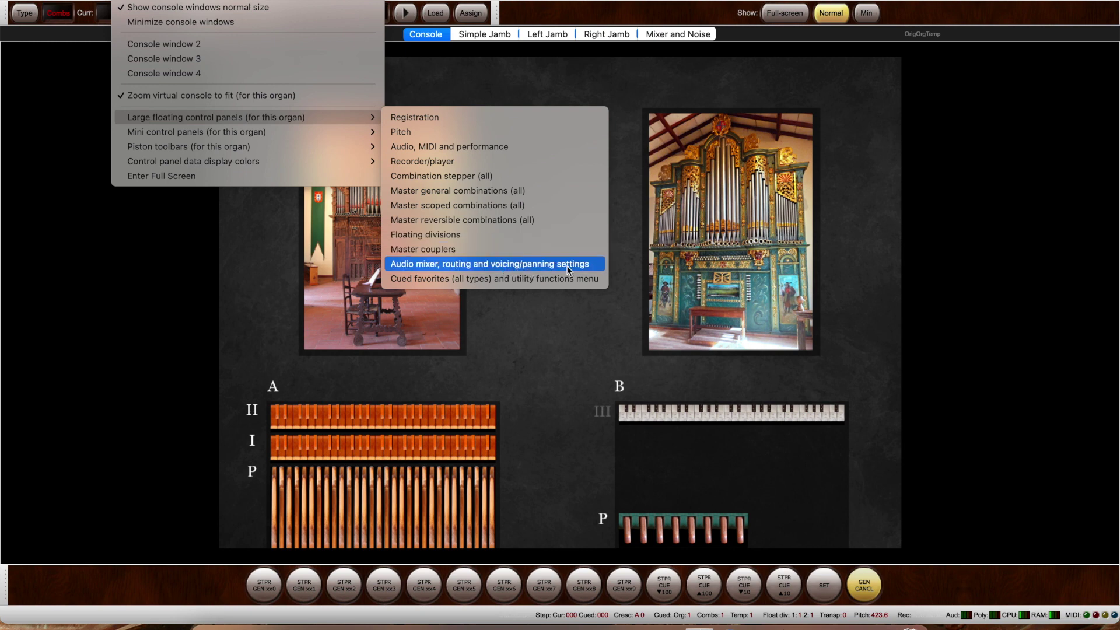
left_click(586, 264)
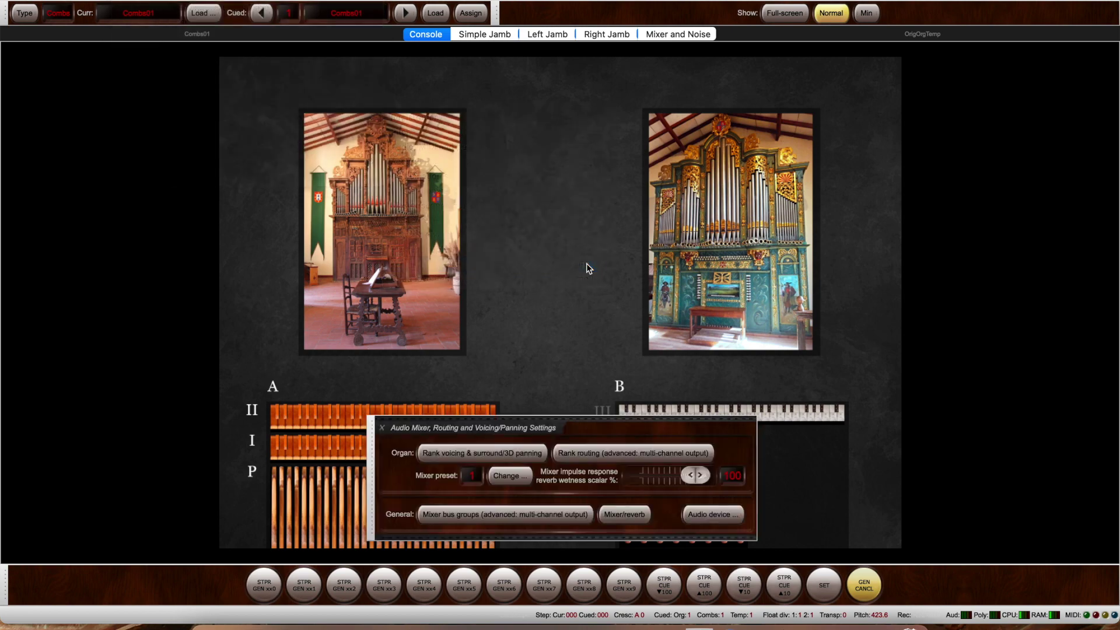
left_click_drag(371, 469, 5, 79)
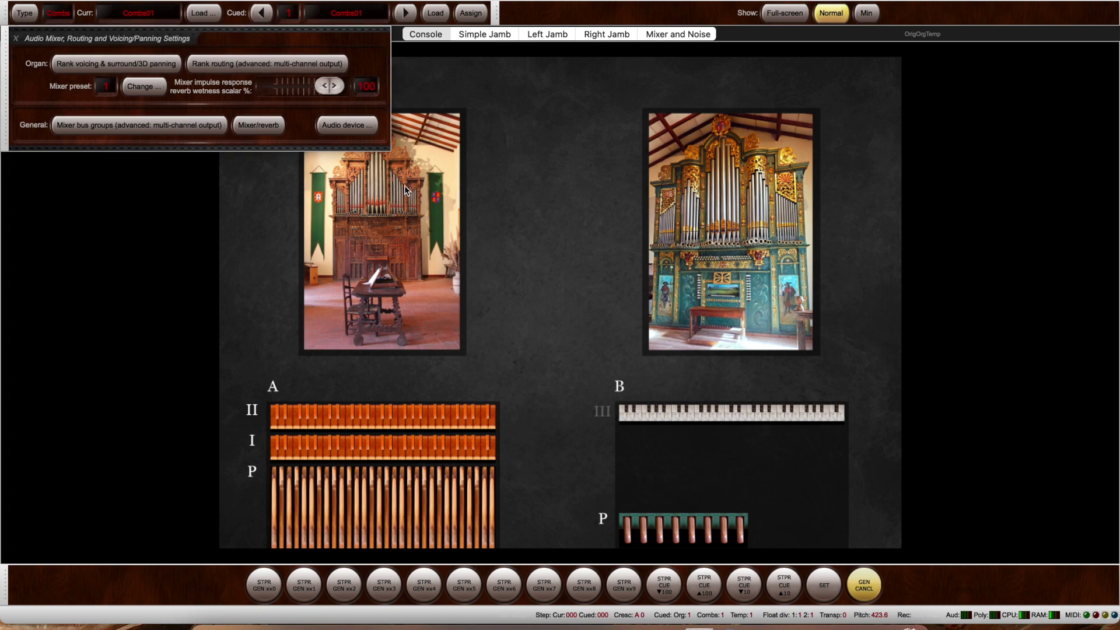
Examine the signal routing diagram, especially its audio interface stage, and return to the organ console
key("ctrl+Up")
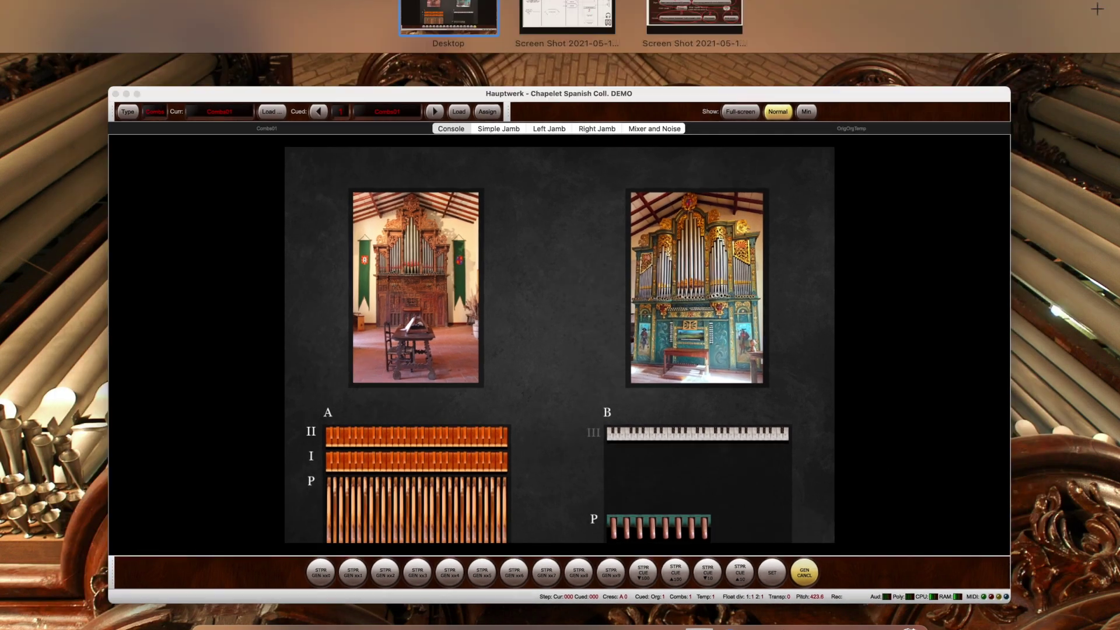
left_click(710, 21)
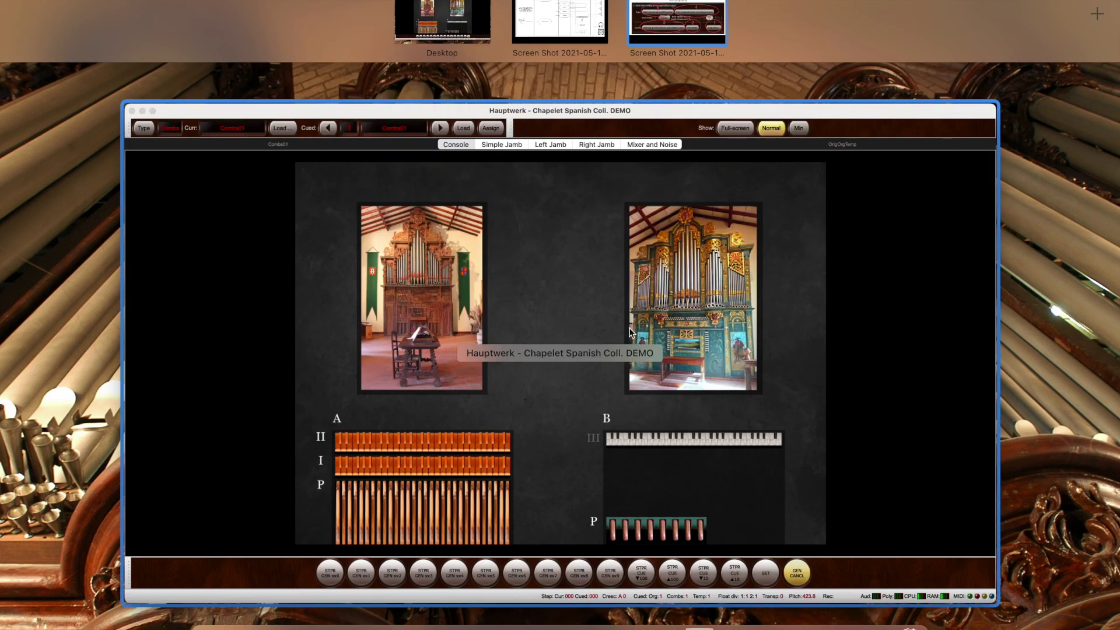
left_click(630, 333)
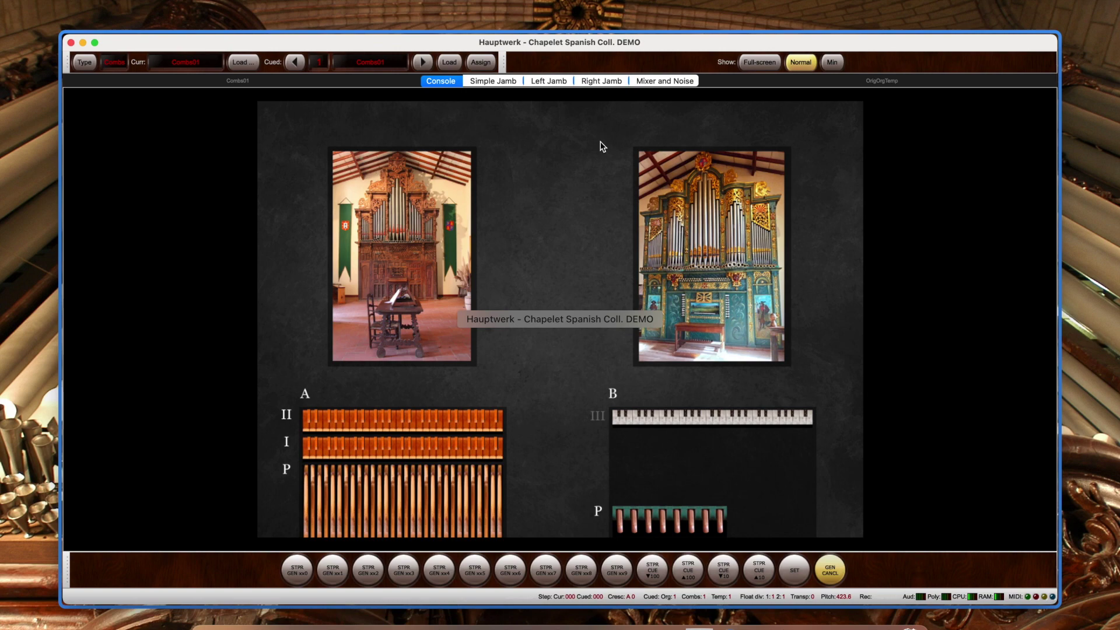
key("ctrl+Up")
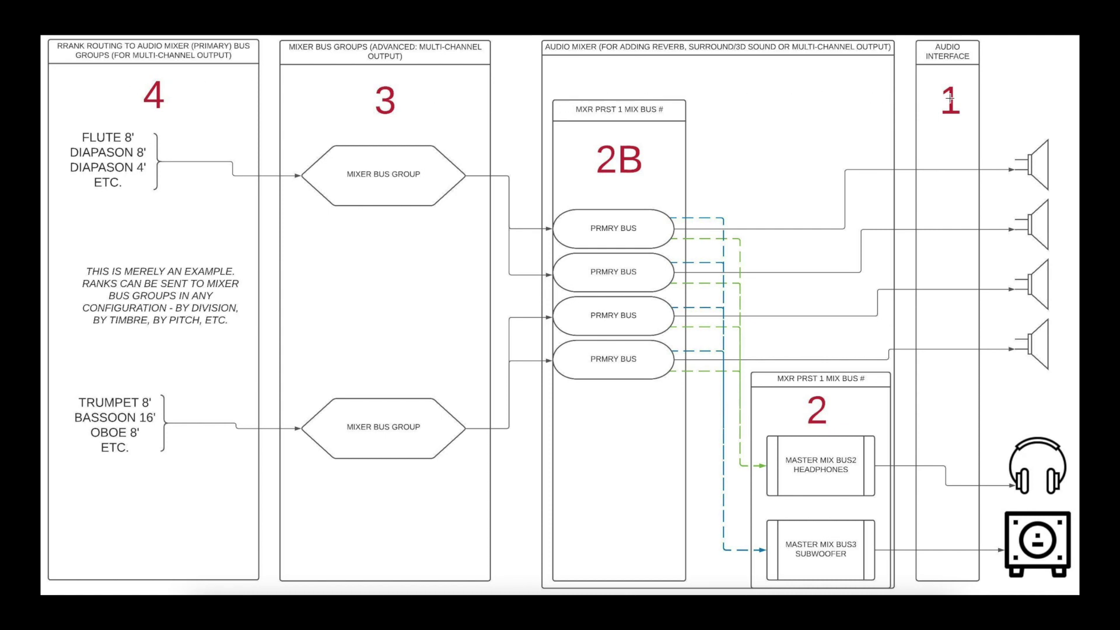
left_click_drag(909, 40, 1076, 591)
key("ctrl+Up")
left_click(778, 227)
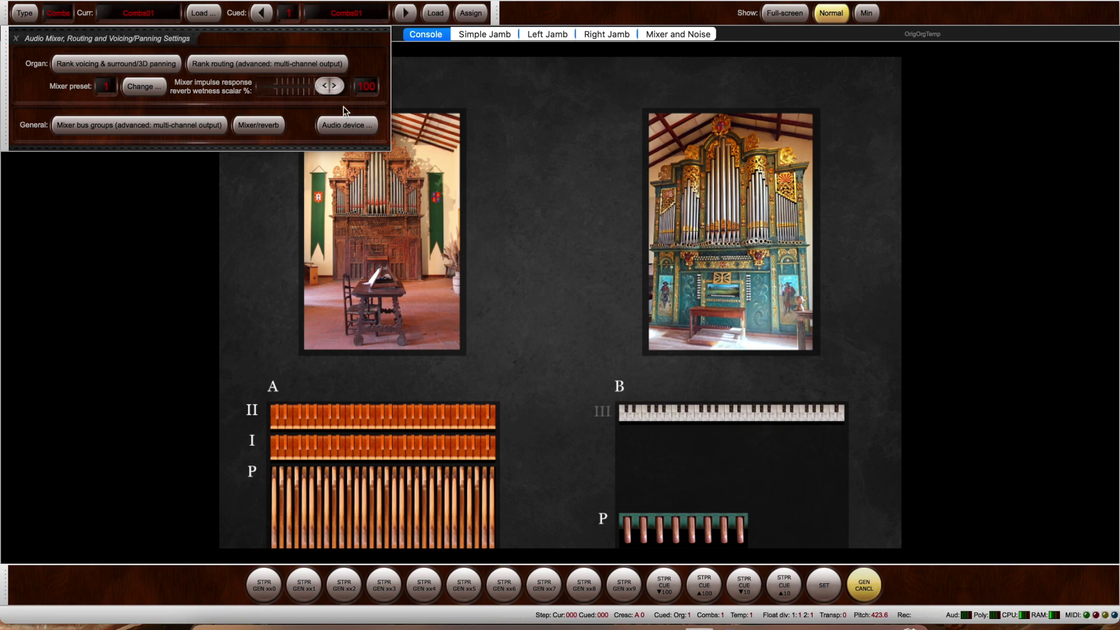
Open the audio device settings and enlarge the dialog to show more output channels
left_click(348, 124)
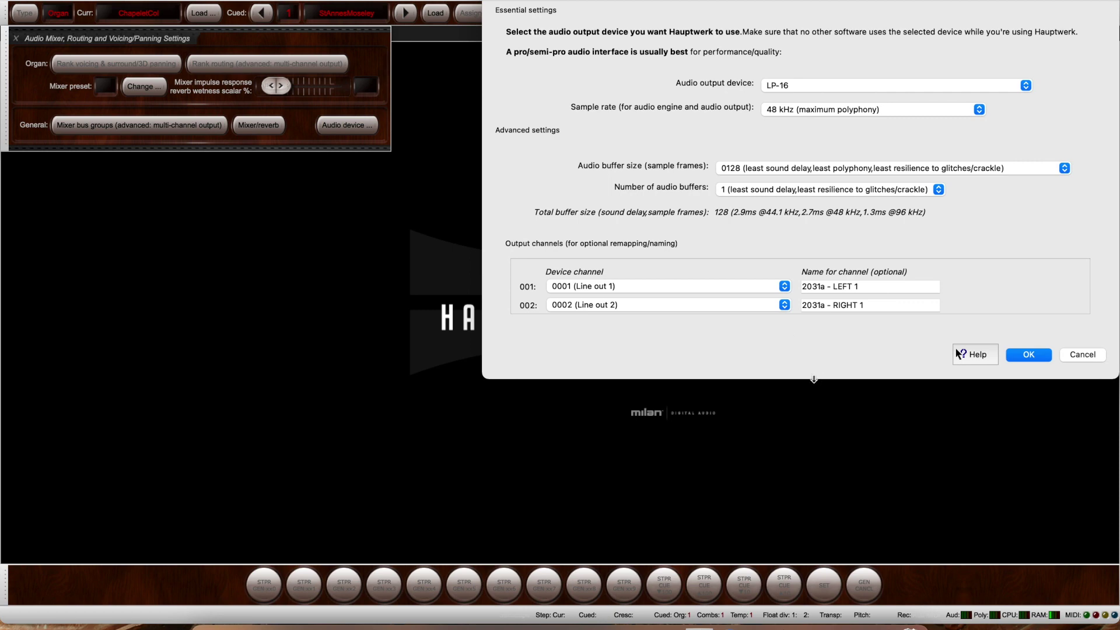
left_click_drag(813, 381, 804, 563)
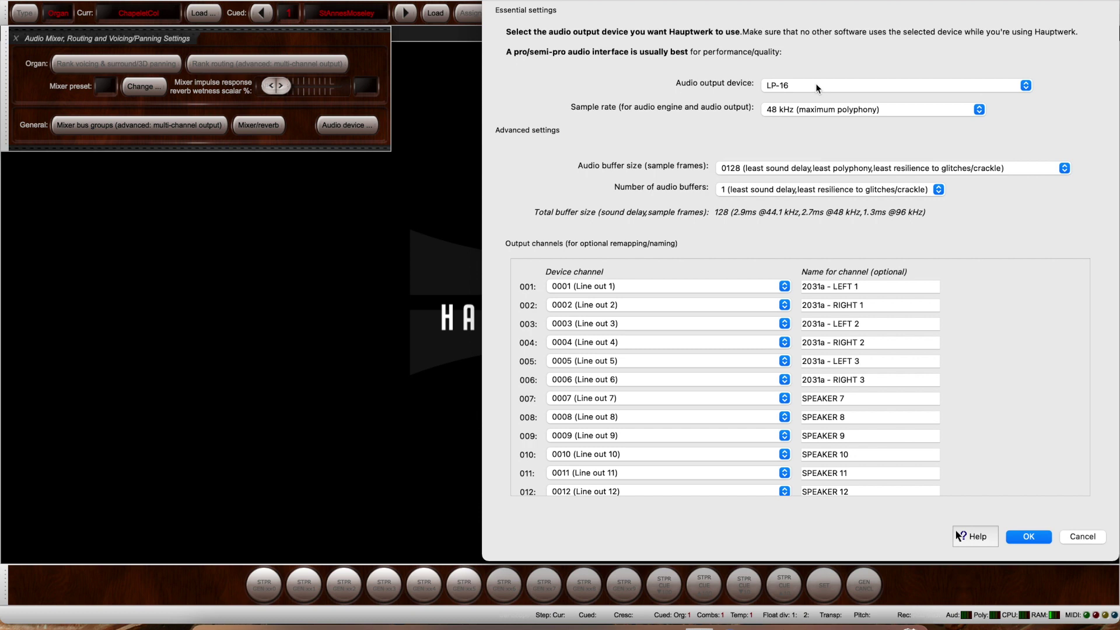
scroll(839, 415, "down", 3)
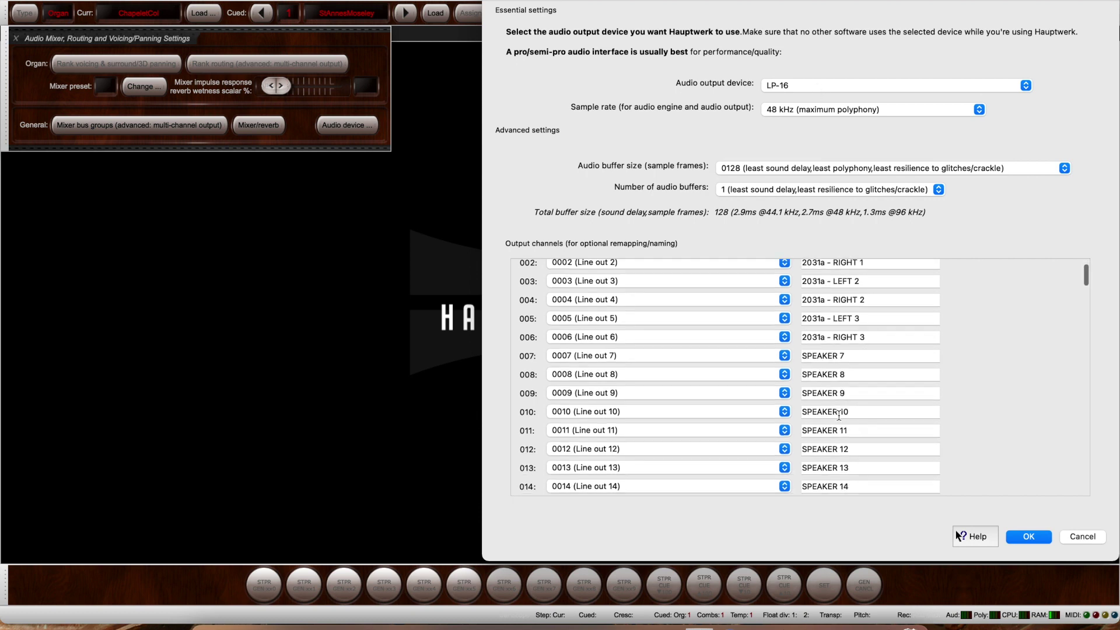
scroll(839, 416, "up", 3)
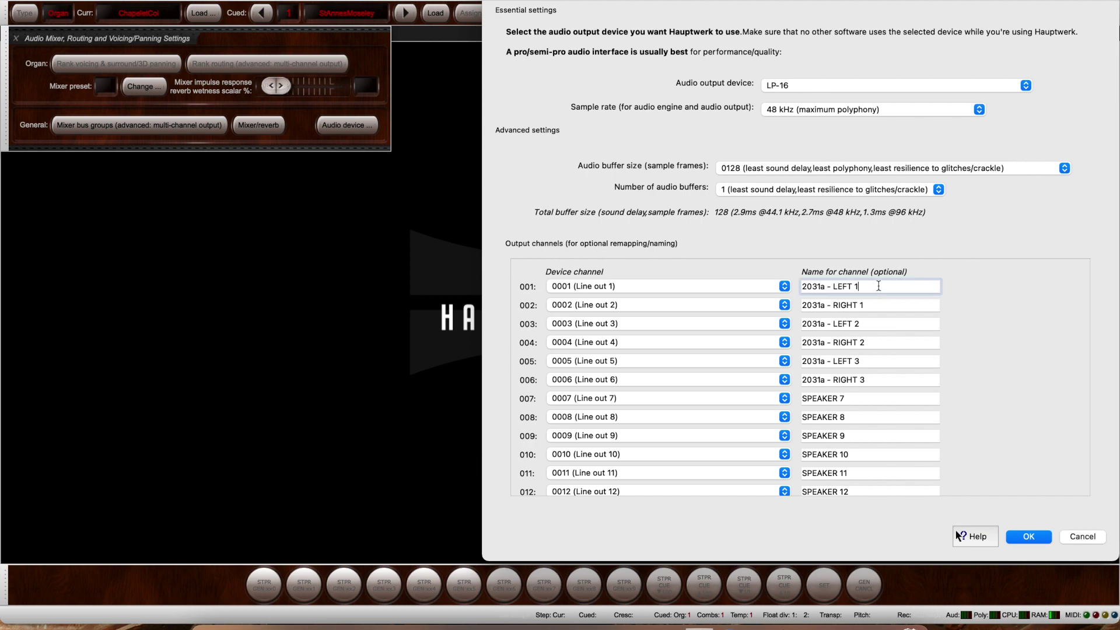
Examine the available audio output devices and the device channel assignments and names of the output channels
left_click(846, 87)
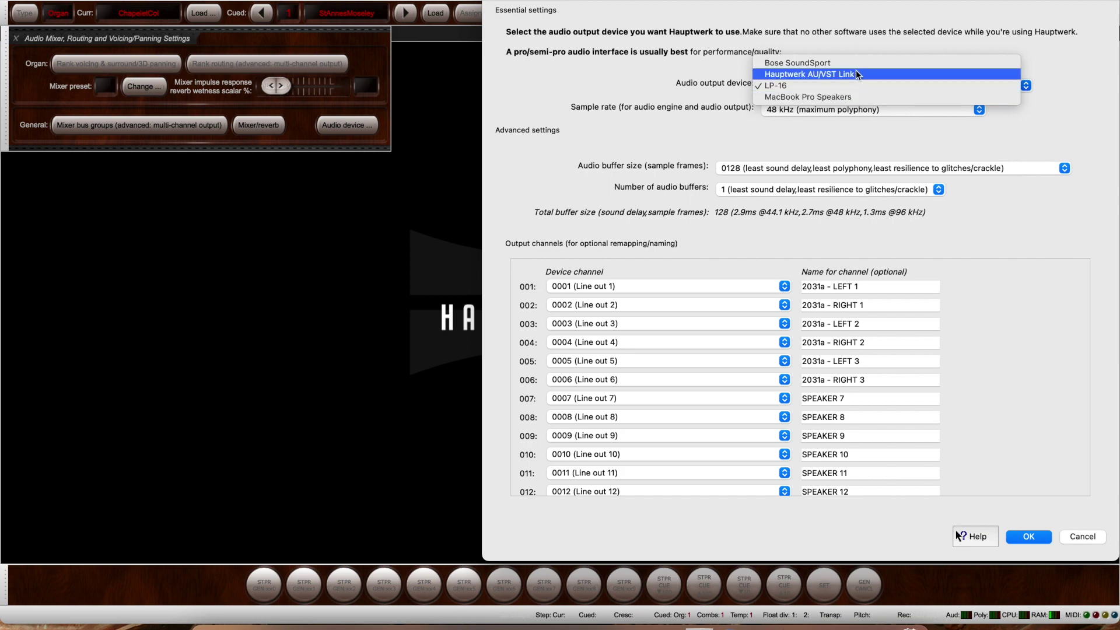
key("Escape")
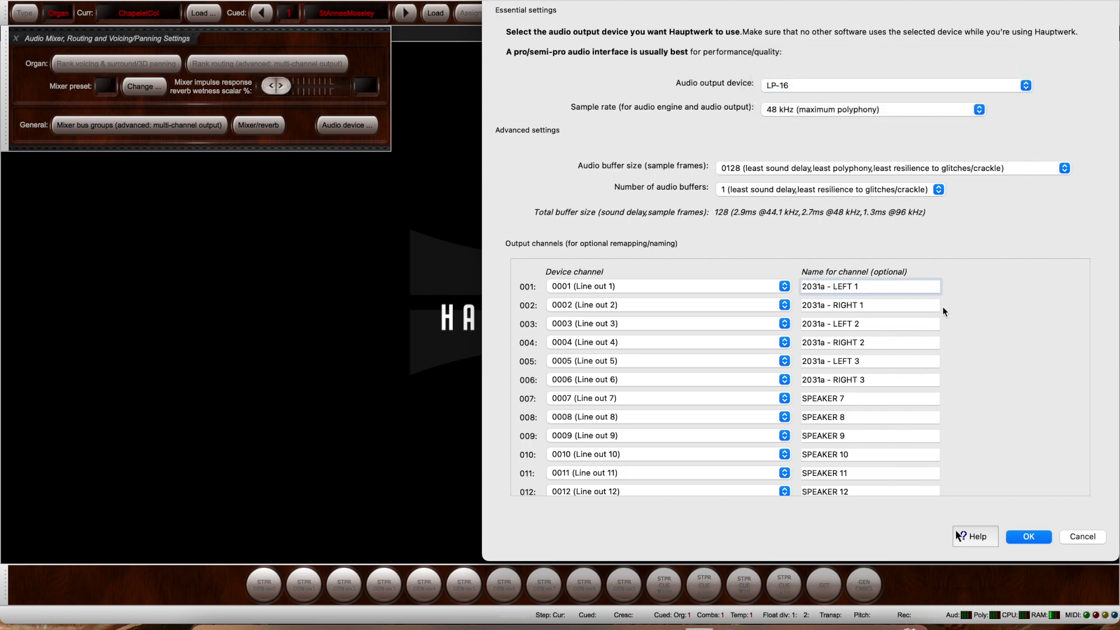
scroll(703, 403, "down", 3)
scroll(702, 400, "down", 7)
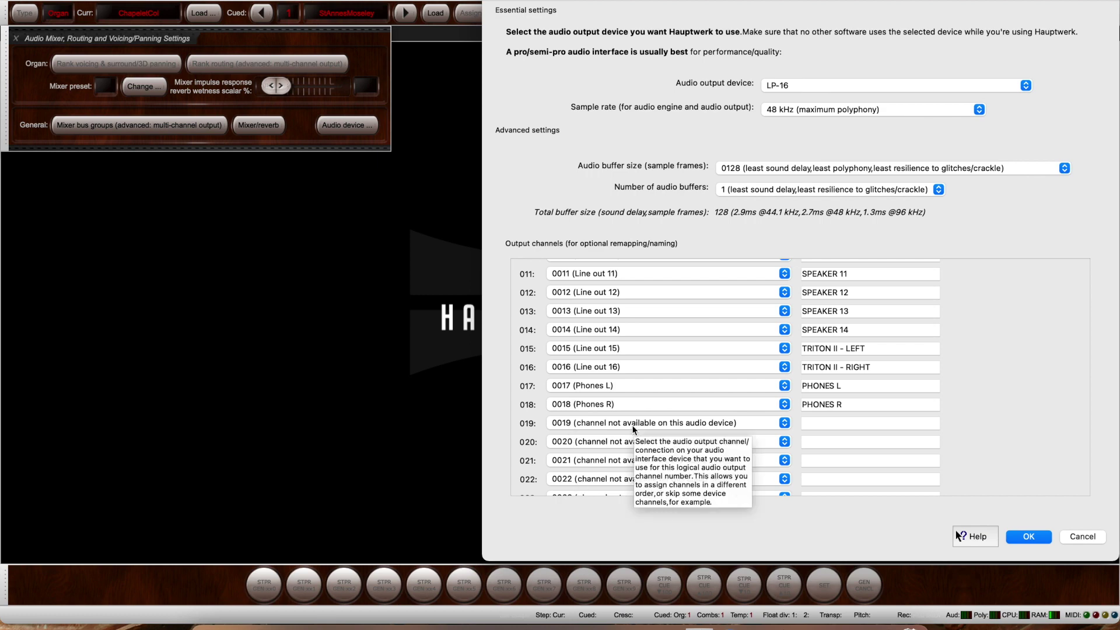
scroll(667, 412, "up", 5)
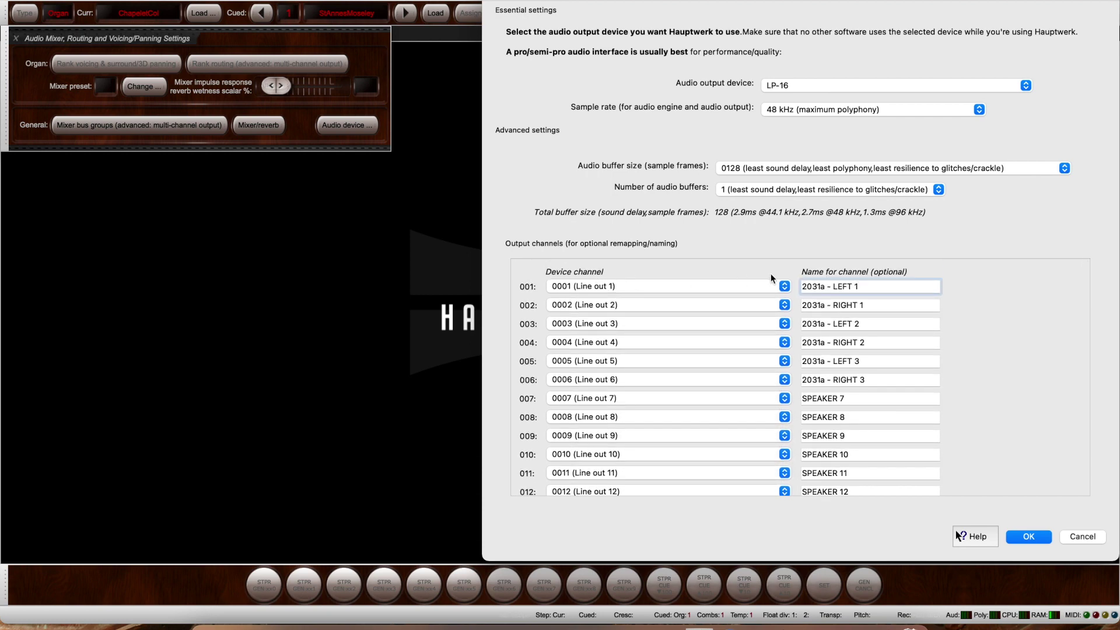
triple_click(806, 283)
key("Tab")
key("Tab")
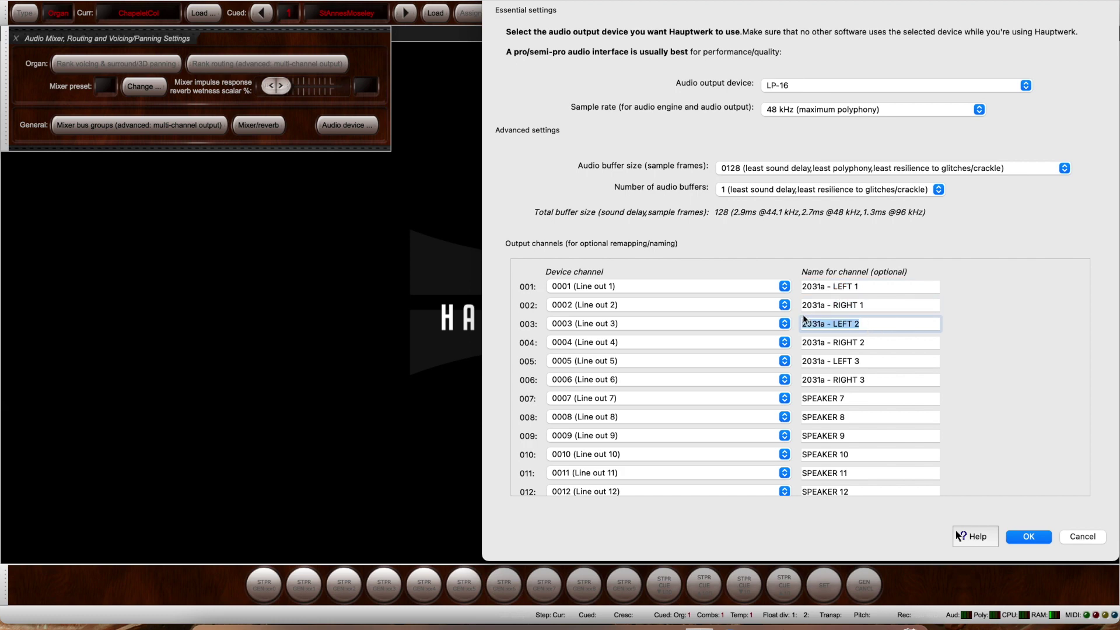
key("Tab")
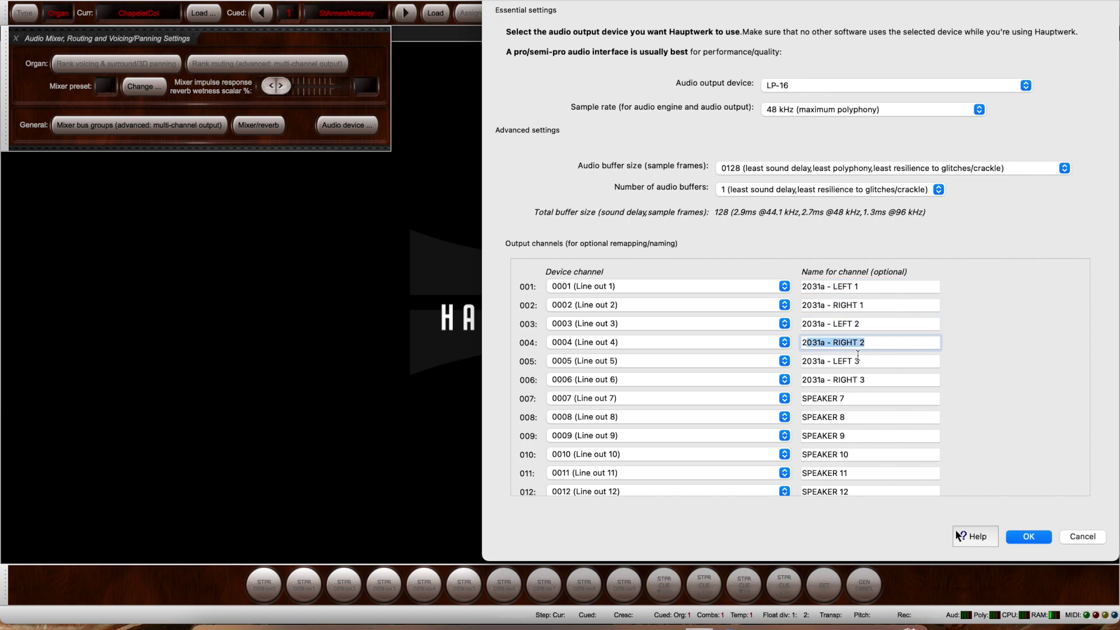
left_click(868, 362)
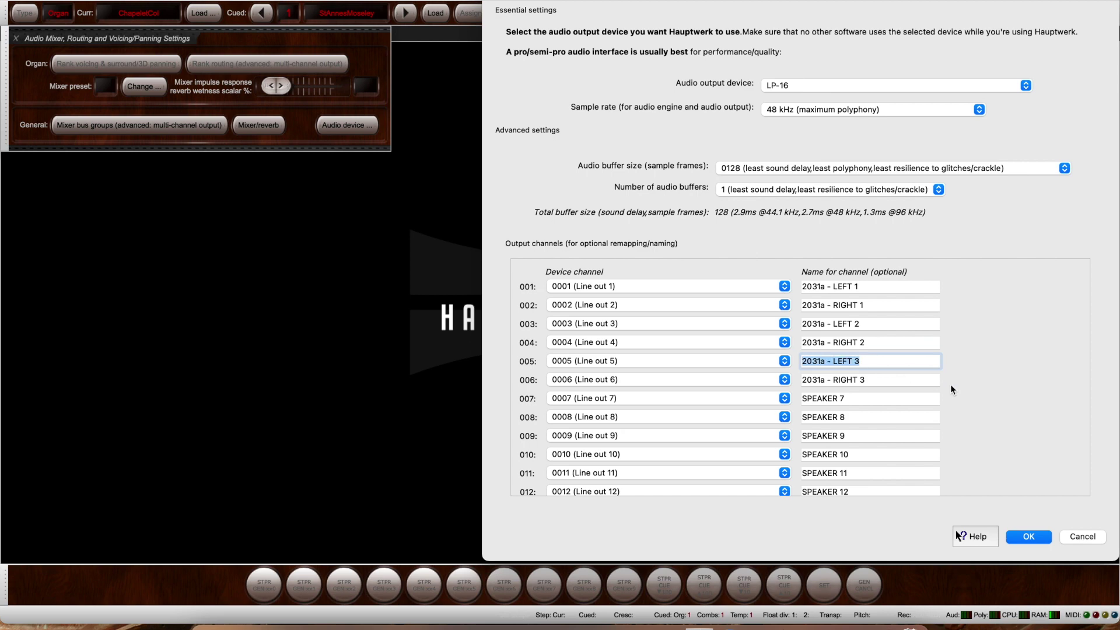
left_click(1008, 363)
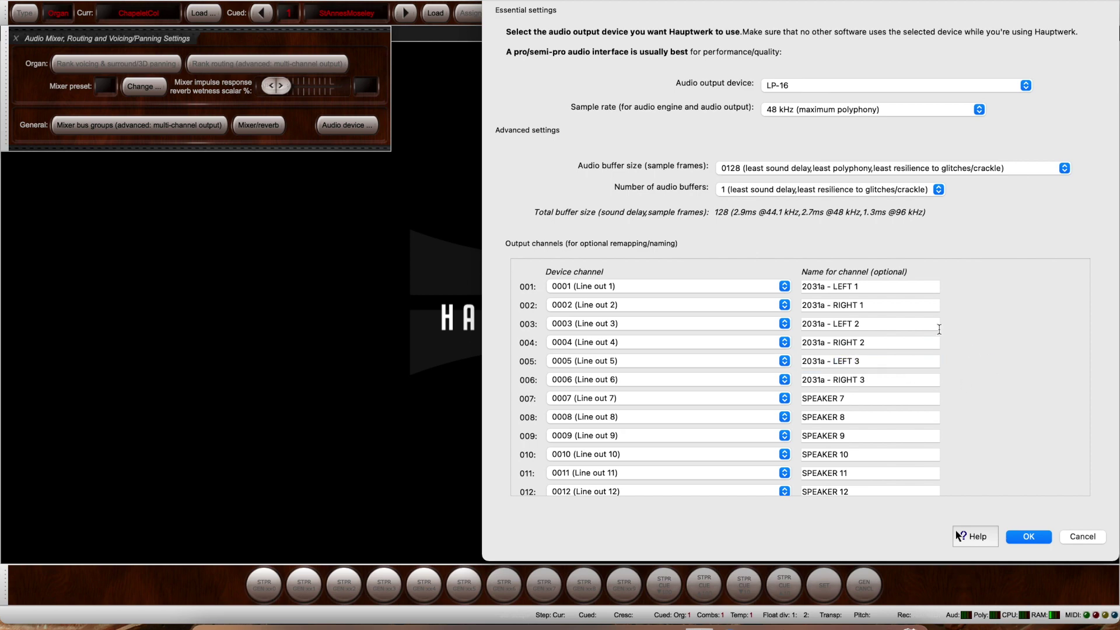
left_click_drag(870, 289, 788, 268)
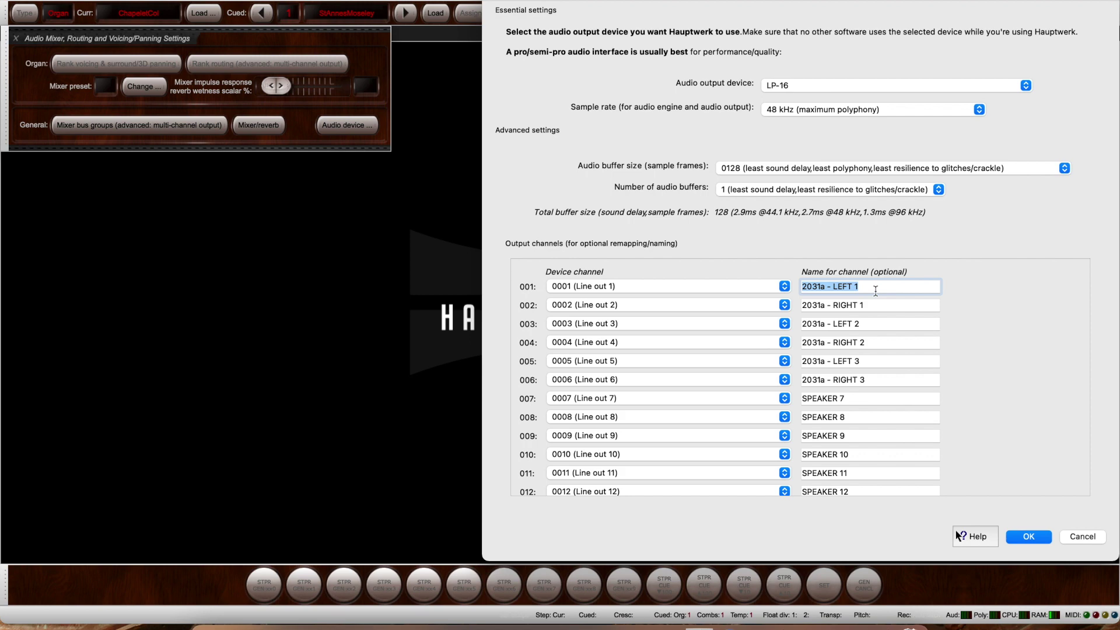
key("Tab")
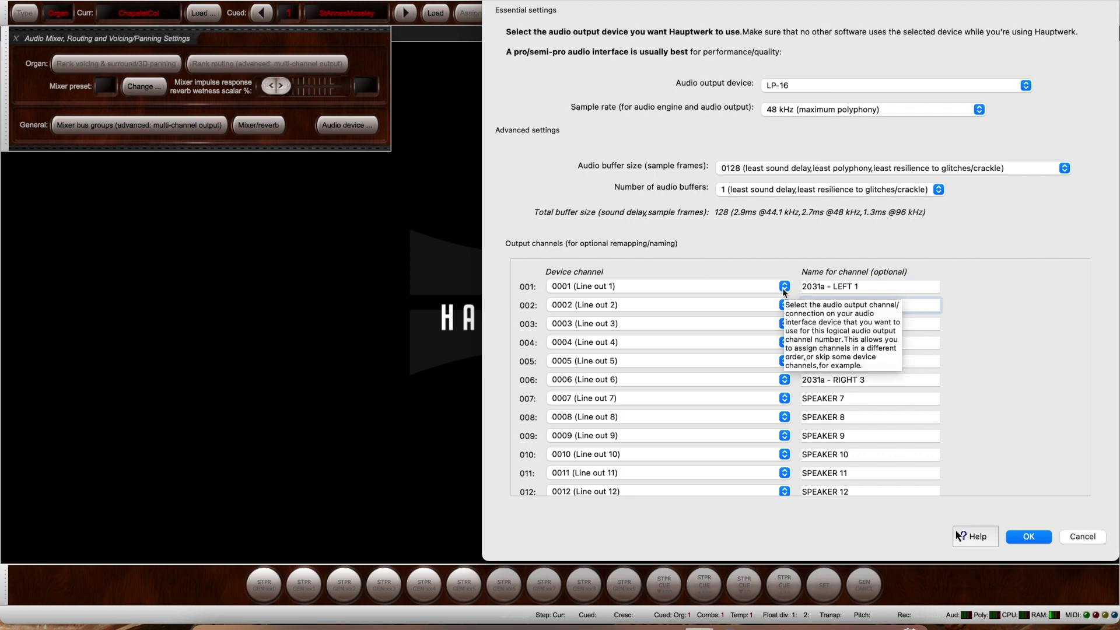
Rename output channels 001 and 002 as SPEAKER 1 and SPEAKER 2
left_click(864, 284)
type("SPE")
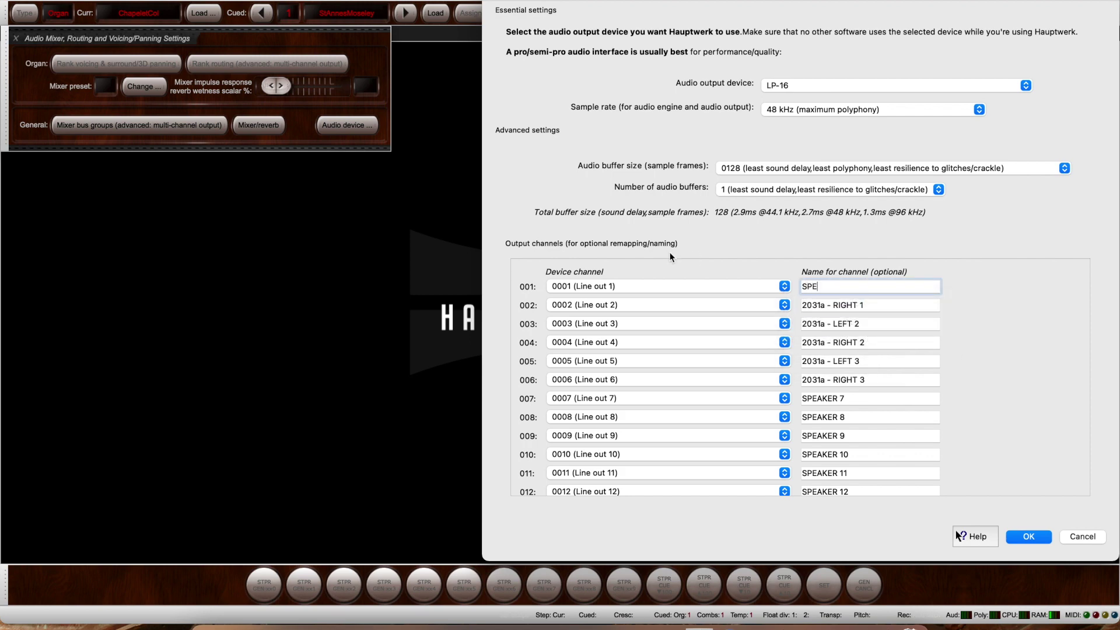
type("AKER 1")
key("Tab")
type("SPEAKER 2")
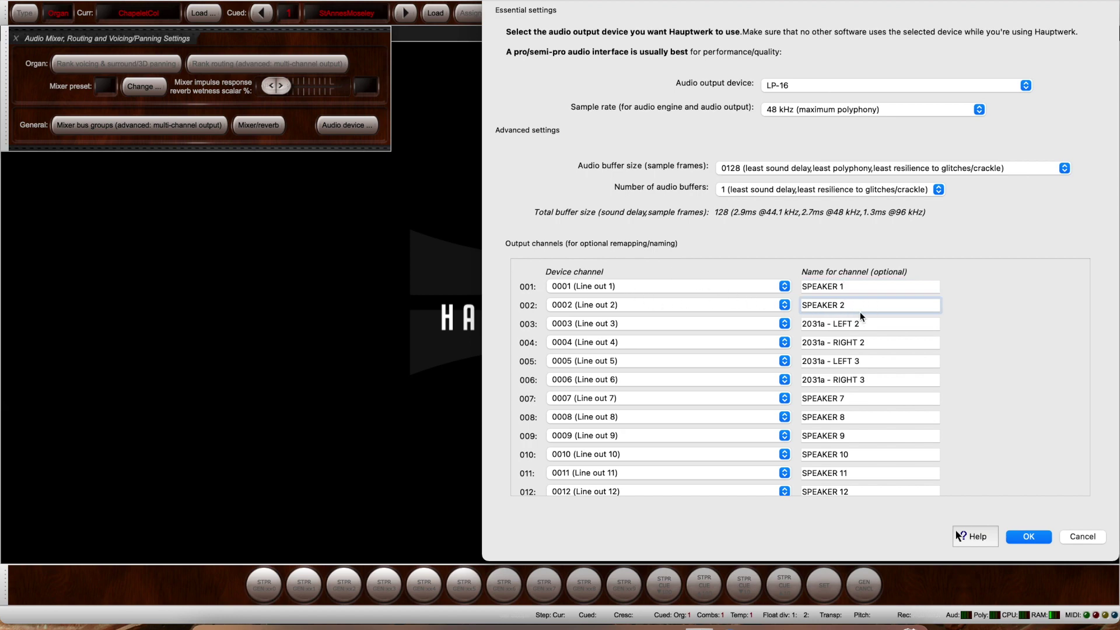
Enter SPEAKER as the name of output channel 003 and clear that name again
key("Tab")
type("SPEAKER")
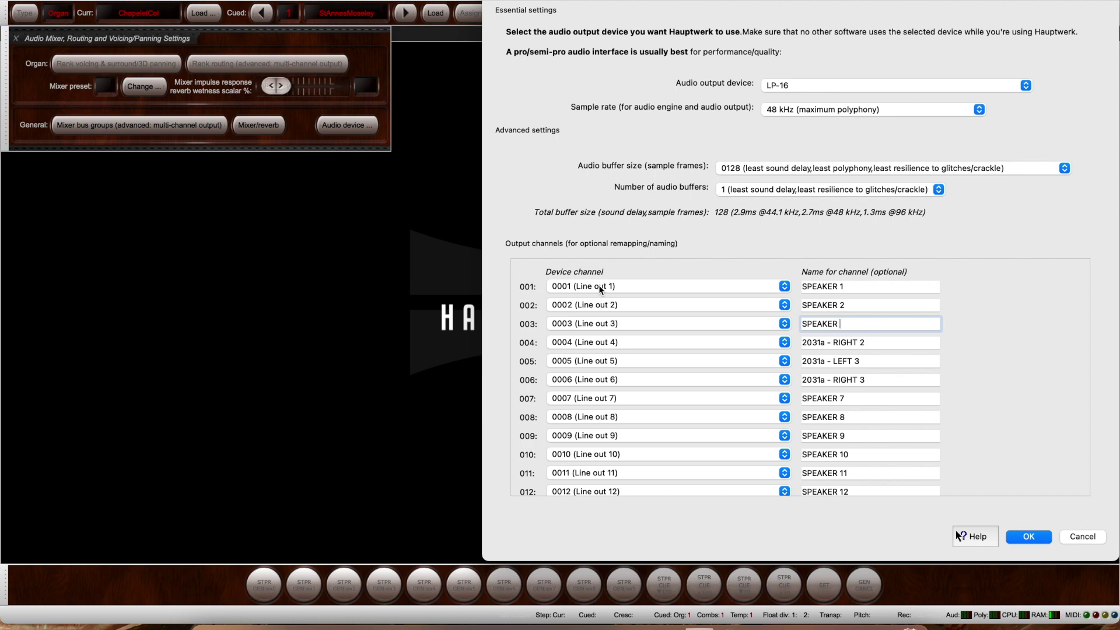
key("BackSpace")
key("BackSpace")
key("BackSpace")
key("BackSpace")
key("BackSpace")
key("BackSpace")
key("BackSpace")
Rename output channels 001 and 002 as BEHRINGER LEFT 1 and BEHRINGER RIGHT 1
left_click(886, 286)
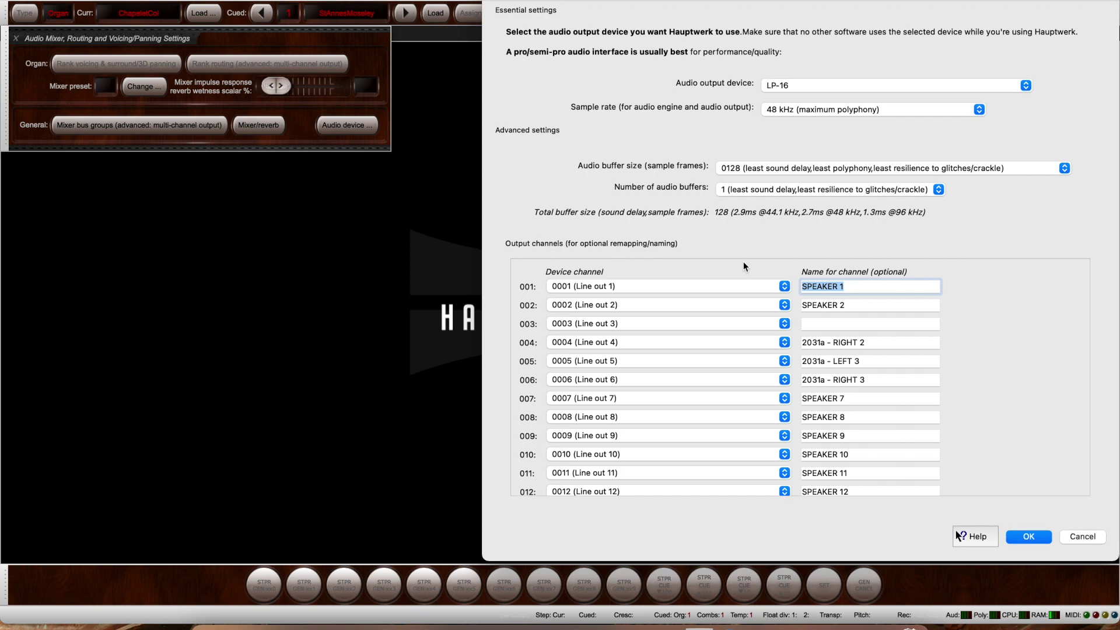
type("BEHRINGER LEFT 1")
left_click(860, 300)
key("super+a")
type("BEHRIN")
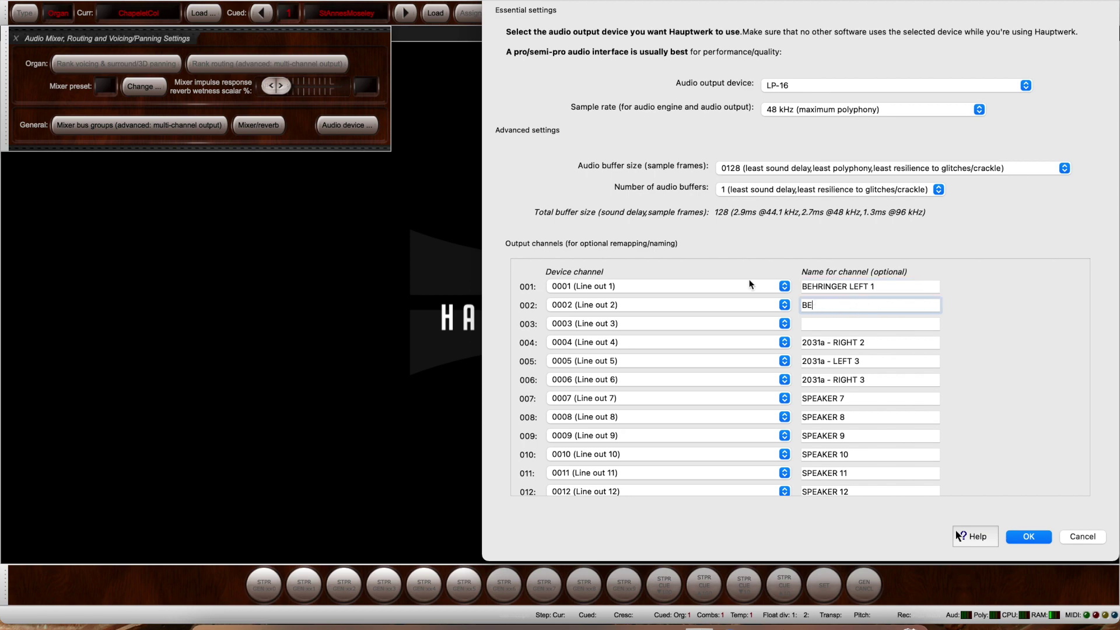
type("GER RIGHT 1")
left_click(886, 287)
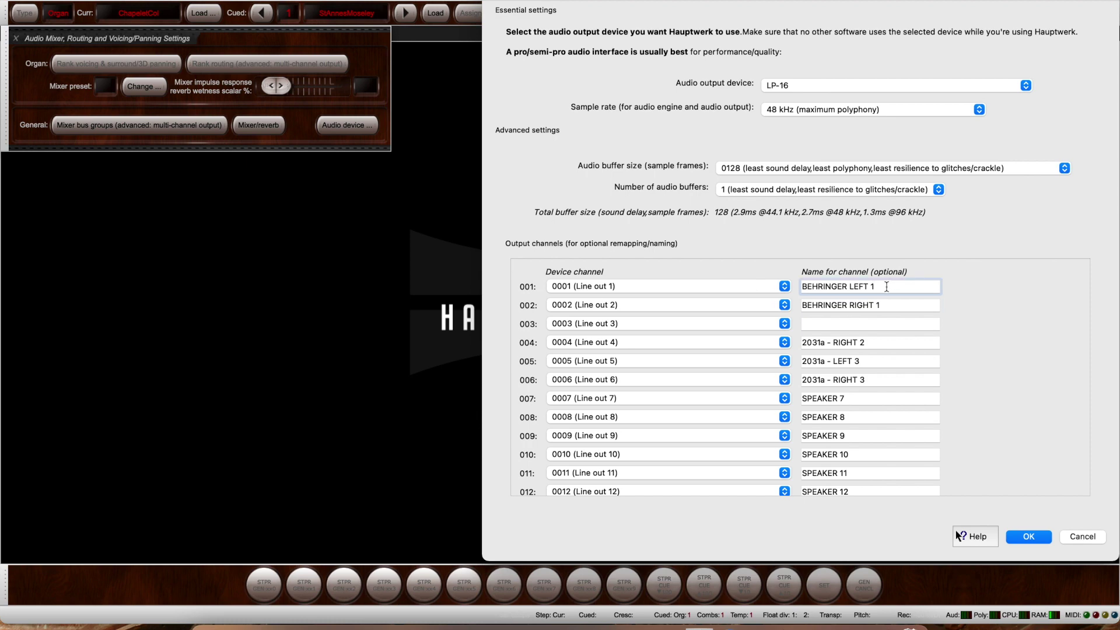
left_click(888, 303)
left_click(879, 318)
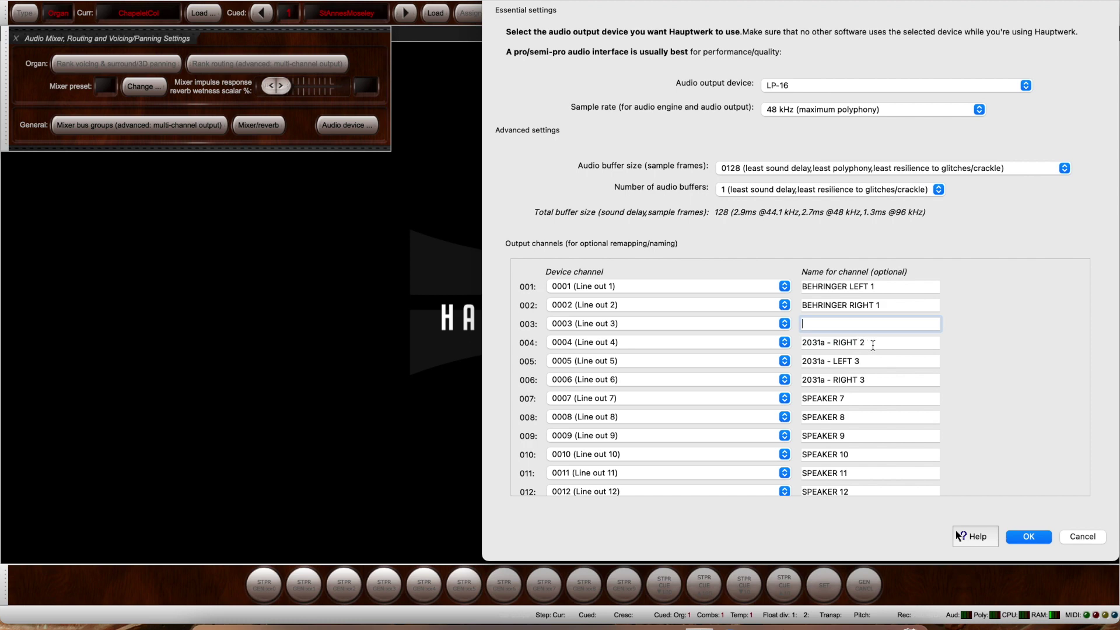
Copy the name of output channel 004 onto channel 001 and edit it to read 2031a - LEFT 1
key("Tab")
key("super+c")
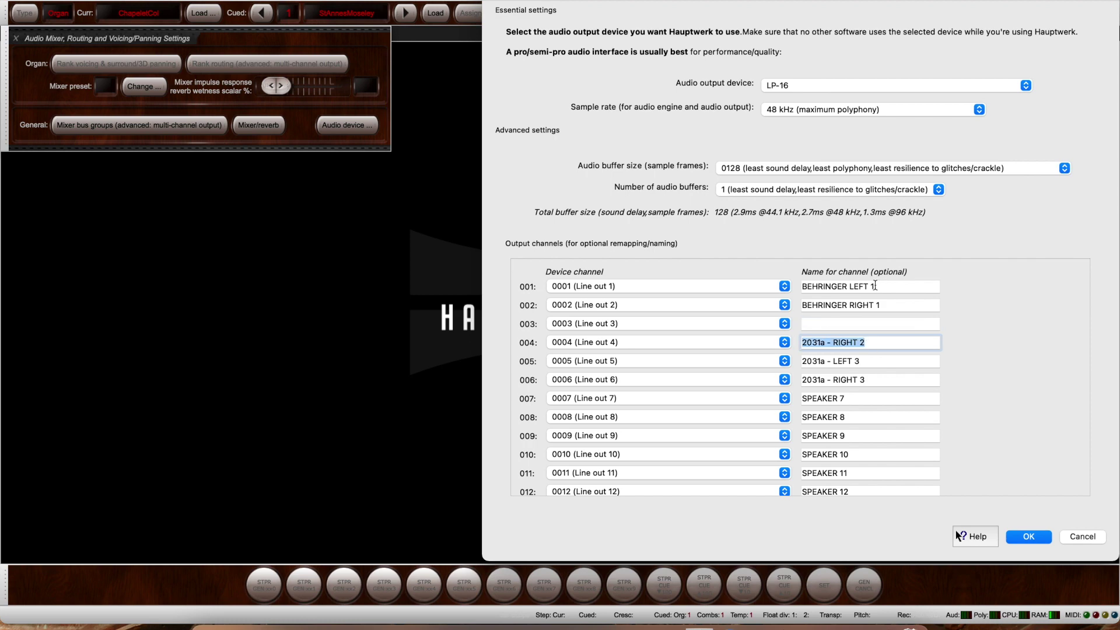
left_click(867, 285)
left_click_drag(867, 284, 777, 276)
key("super+v")
key("Delete")
key("BackSpace")
key("BackSpace")
key("BackSpace")
key("BackSpace")
key("BackSpace")
key("BackSpace")
key("BackSpace")
type("LEFT 1")
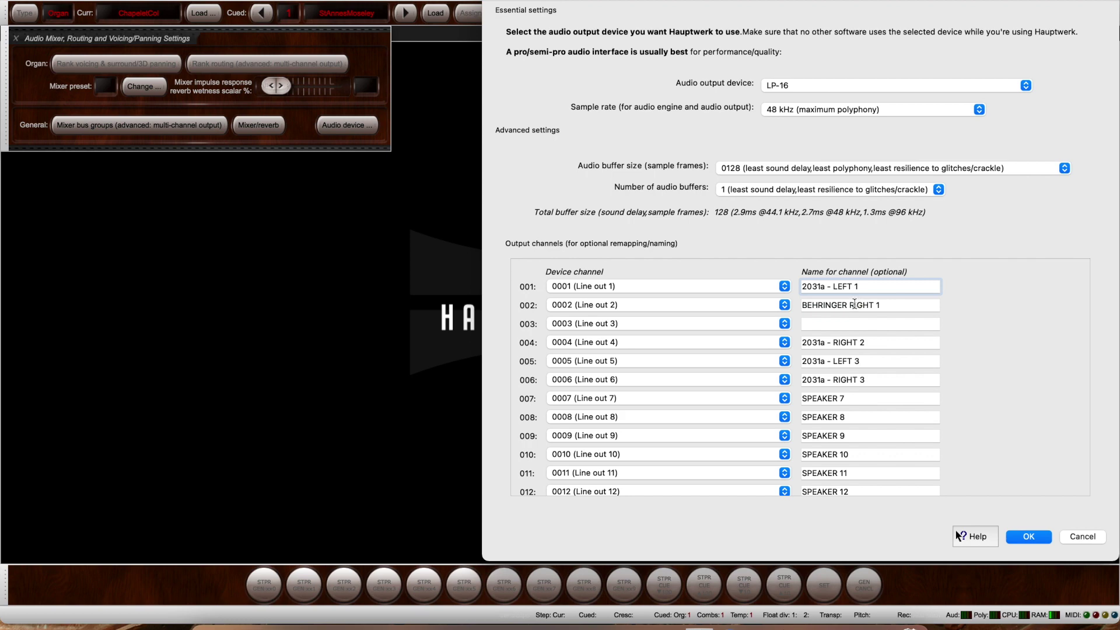
Replace the BEHRINGER prefix of output channel 002's name so it reads 2031a - RIGHT 1
left_click_drag(853, 305, 709, 283)
type("2031")
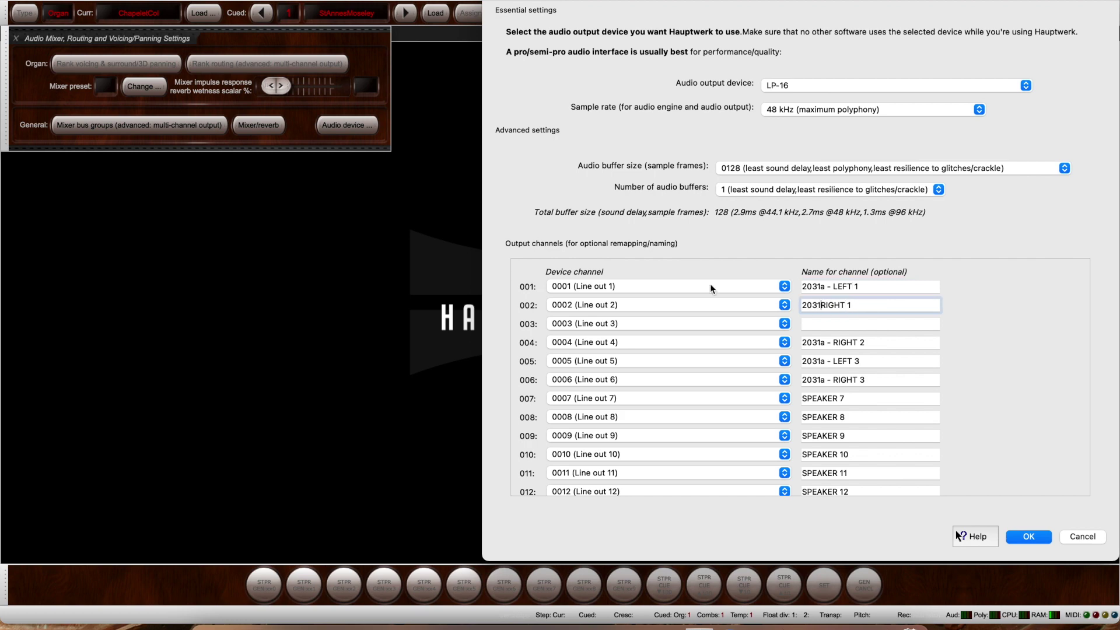
type("a -")
Copy the name of output channel 005 into the empty channel 003 and edit it to read 2031a - LEFT 2
left_click_drag(868, 342, 776, 334)
left_click_drag(875, 363, 791, 363)
key("ctrl+c")
left_click(830, 326)
key("ctrl+v")
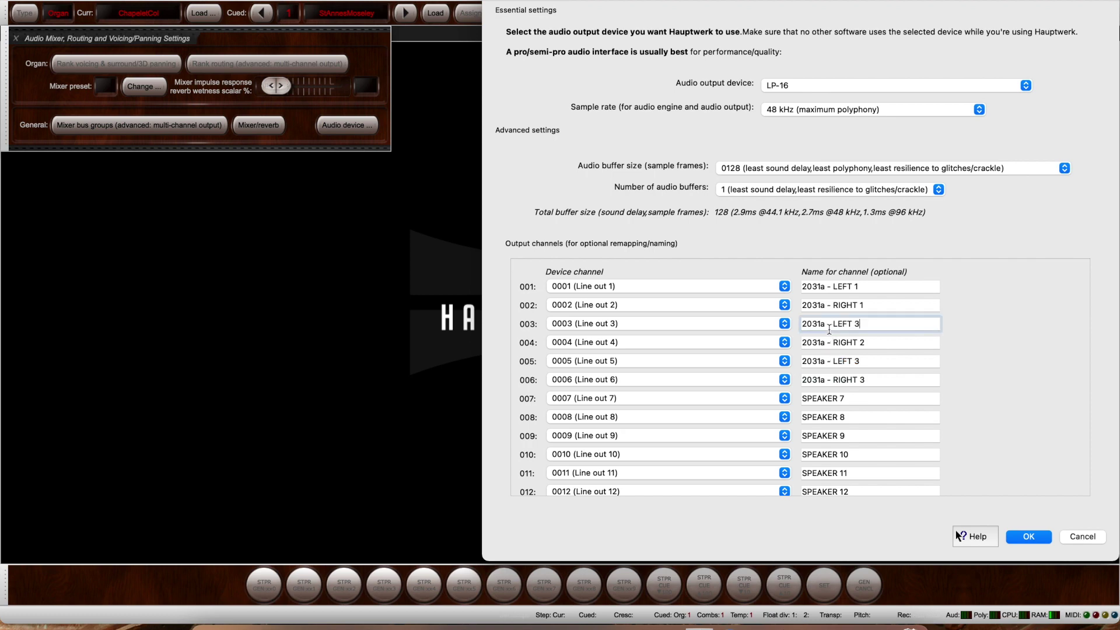
type("2")
left_click(892, 343)
scroll(894, 361, "down", 1)
scroll(886, 360, "down", 2)
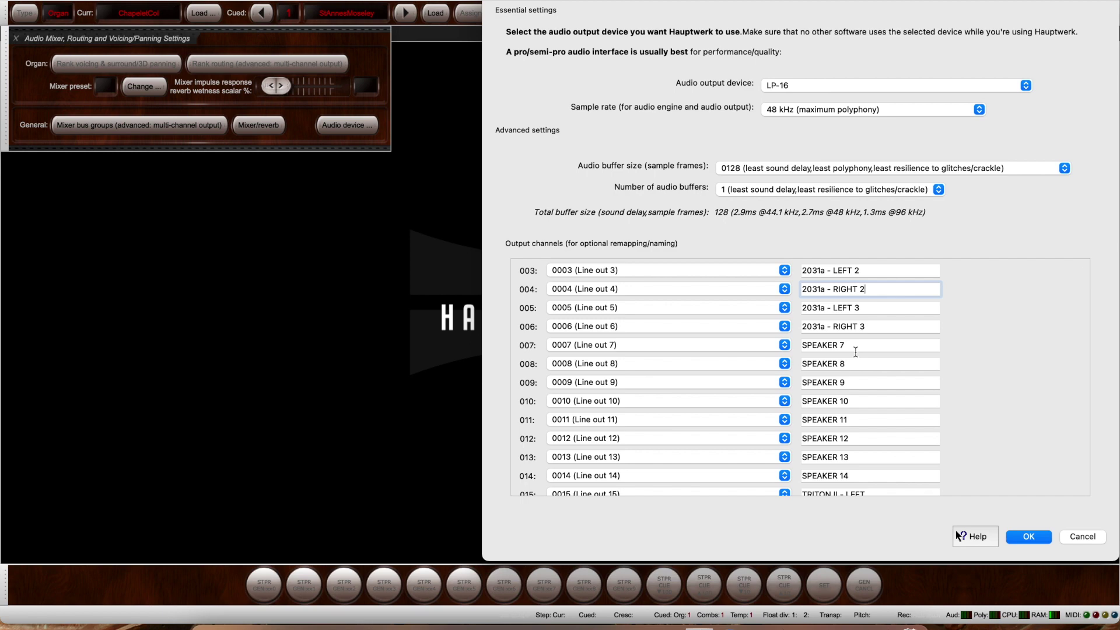
Examine the names of the remaining output channels, down to the headphone pair on channels 017 and 018
scroll(874, 392, "down", 2)
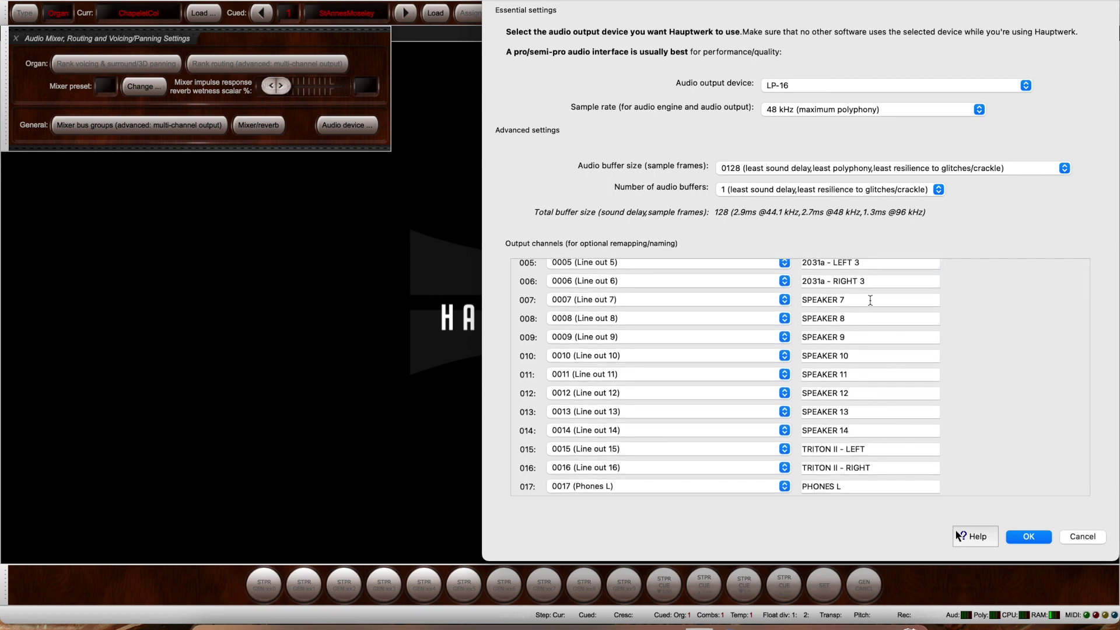
scroll(861, 430, "down", 2)
scroll(861, 430, "up", 2)
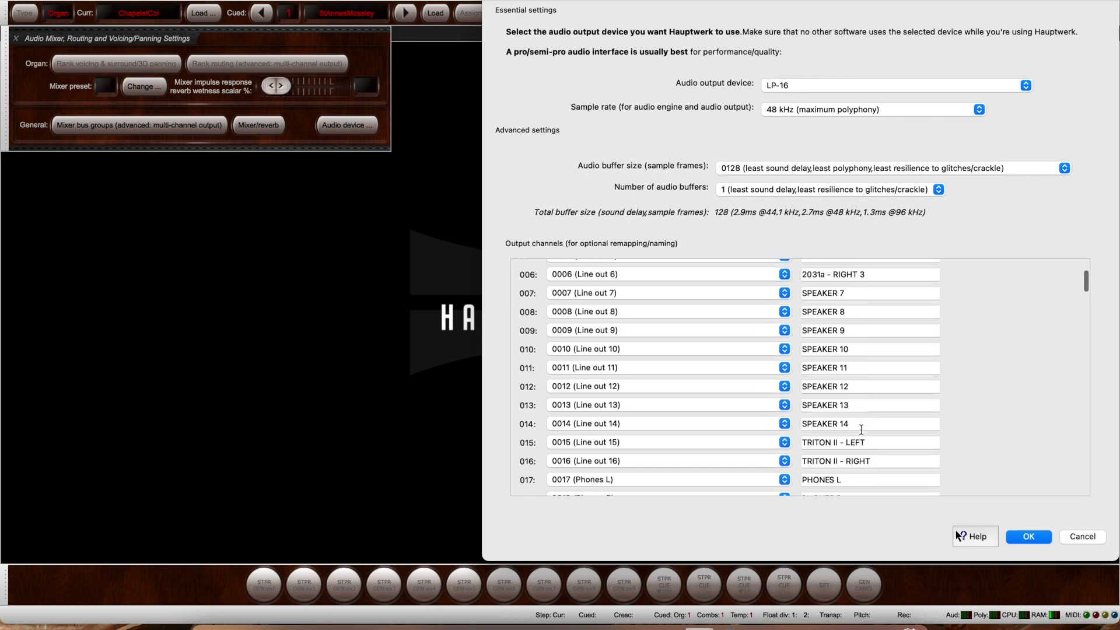
scroll(817, 437, "down", 1)
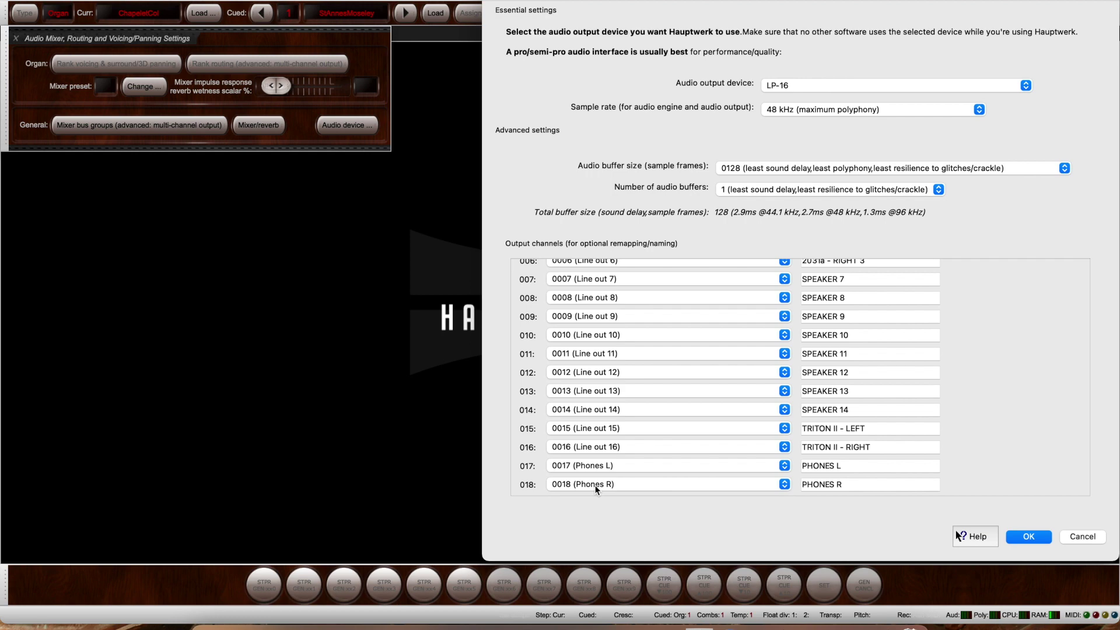
left_click(881, 465)
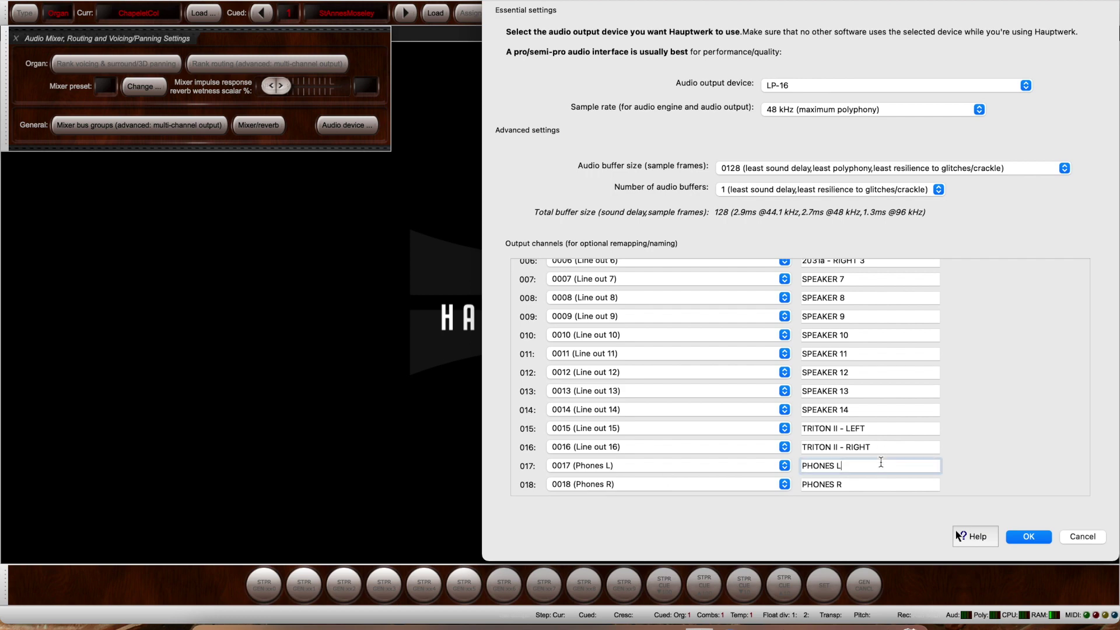
left_click(872, 487)
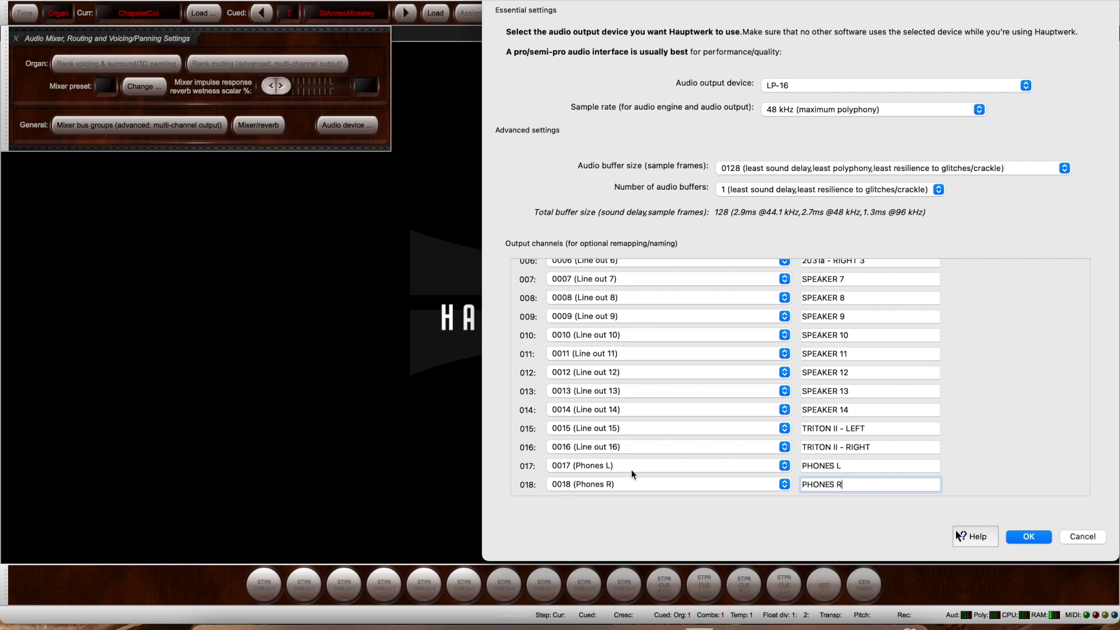
left_click(962, 467)
left_click(862, 464)
left_click(863, 481)
left_click(862, 467)
left_click(861, 485)
left_click(963, 464)
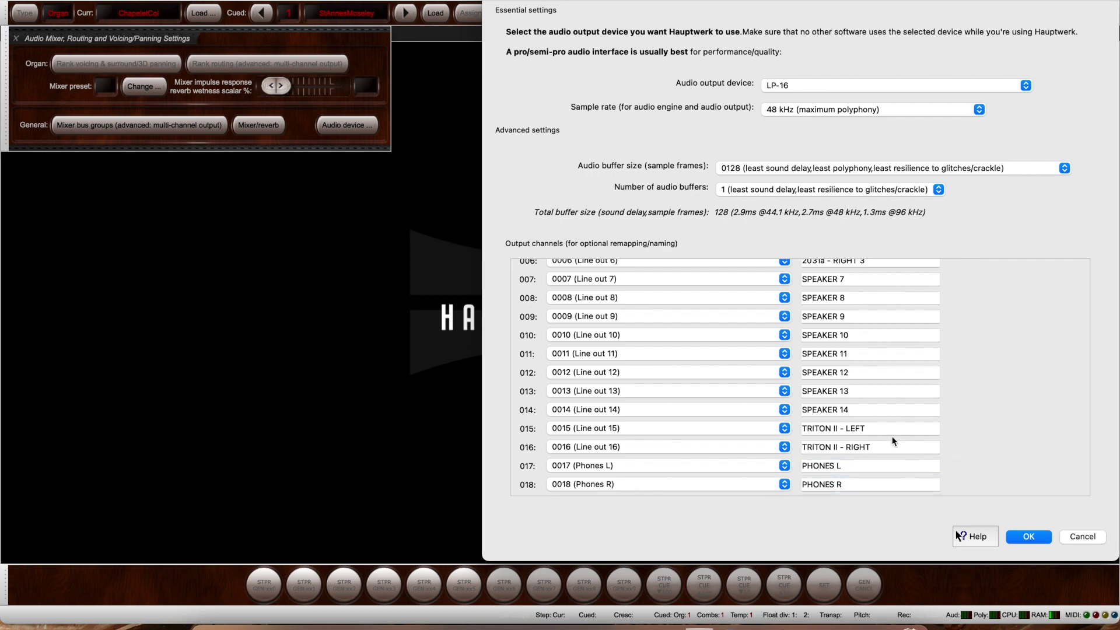
Check the SPEAKER and TRITON II channel names once more and accept the audio device settings
scroll(872, 396, "up", 1)
left_click_drag(862, 302, 781, 302)
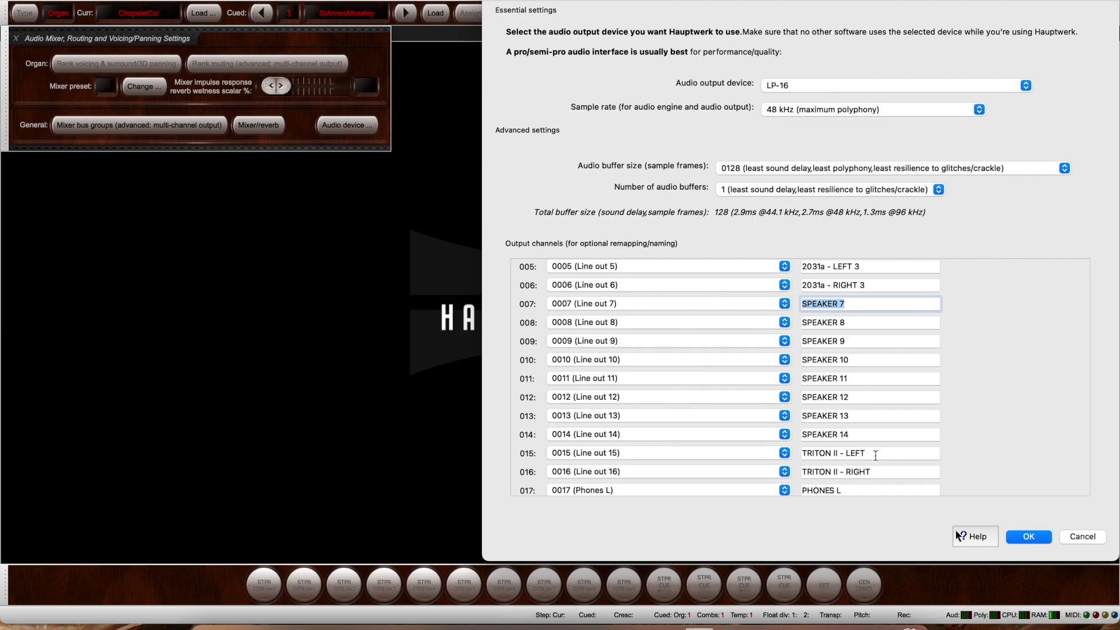
left_click_drag(873, 454, 745, 467)
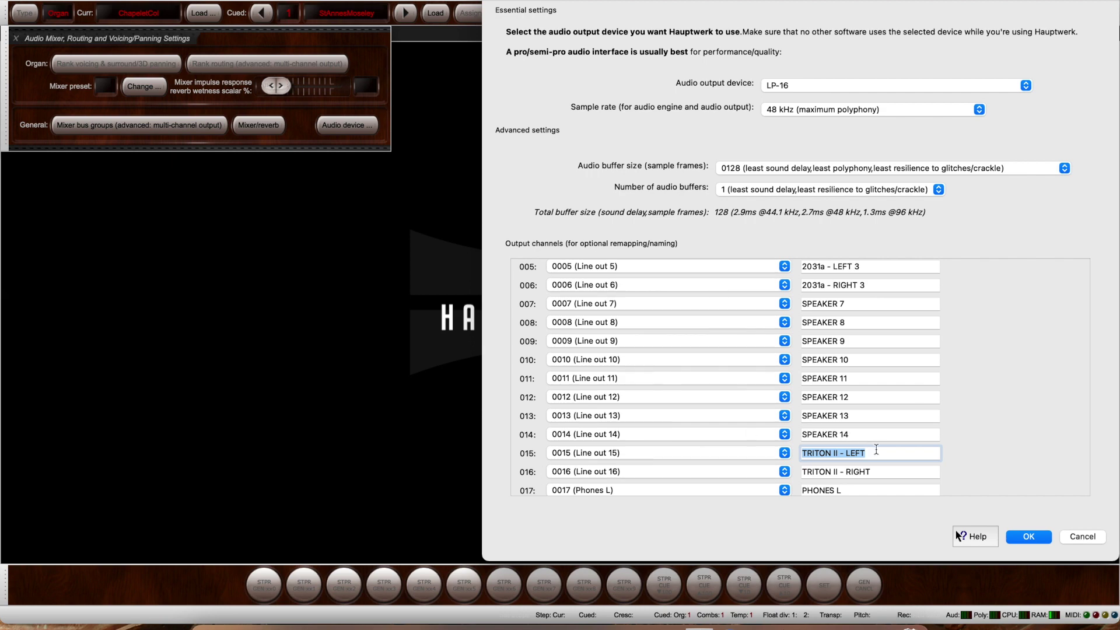
left_click(876, 451)
scroll(967, 445, "up", 1)
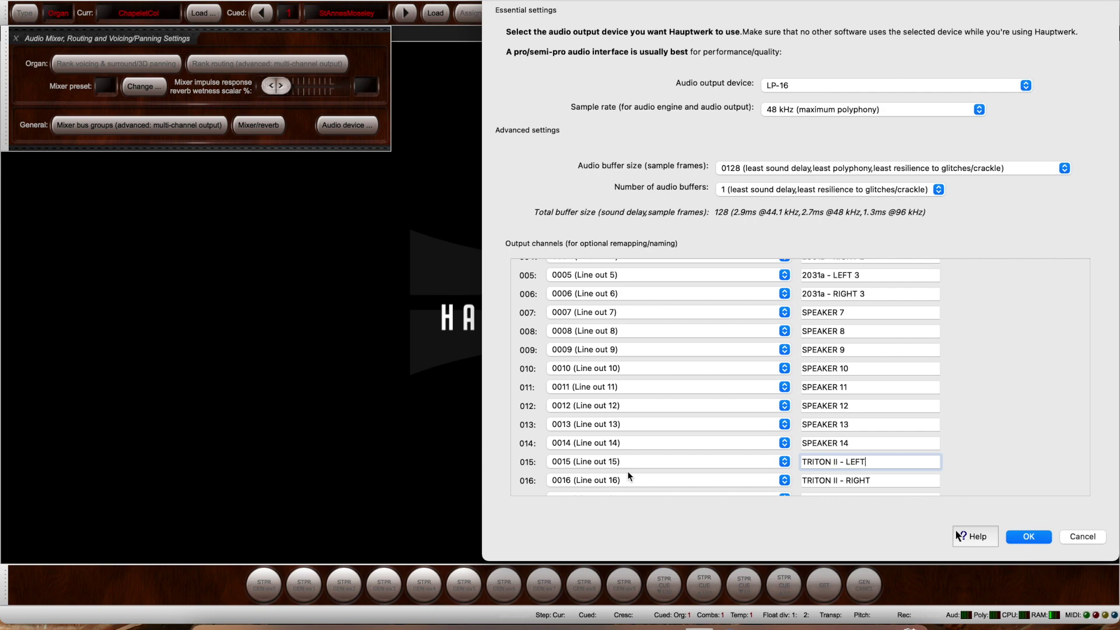
scroll(993, 472, "down", 3)
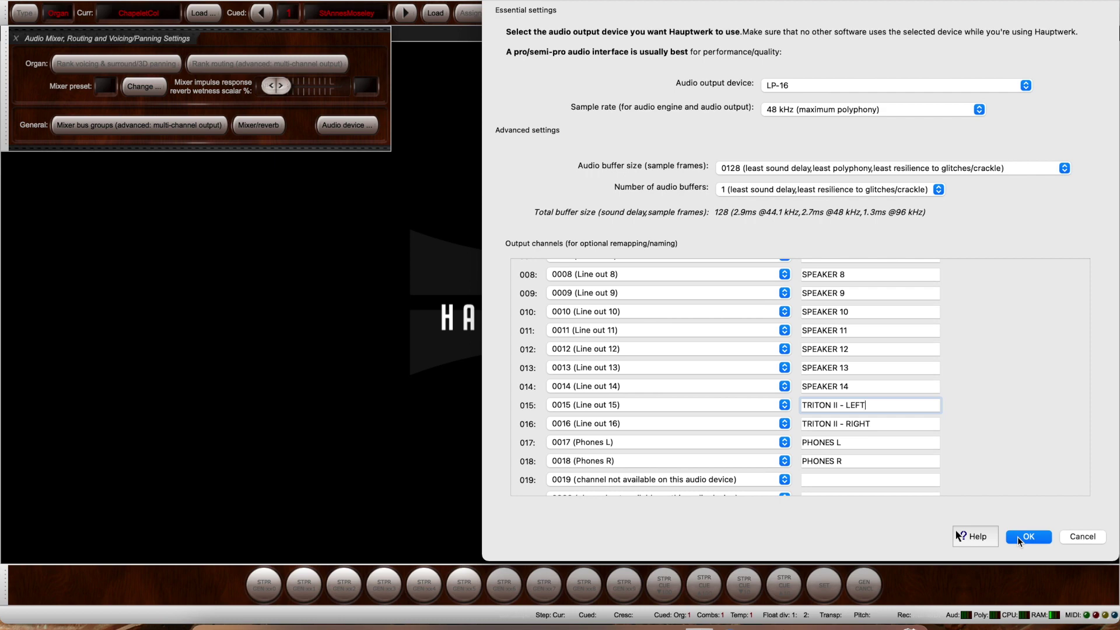
scroll(863, 304, "up", 5)
scroll(861, 304, "down", 5)
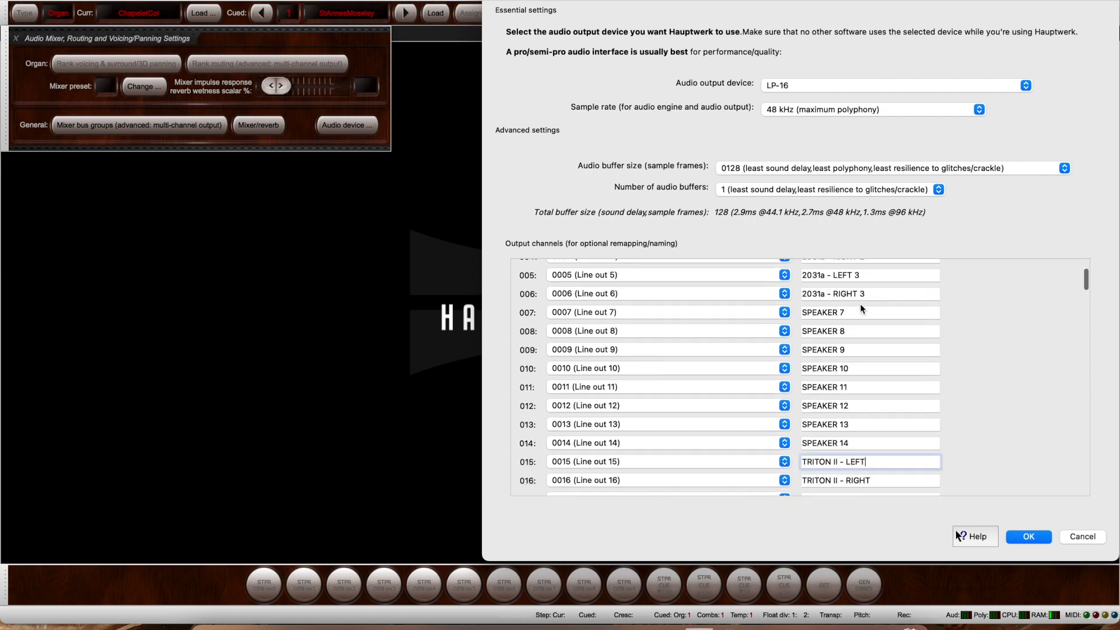
scroll(862, 306, "up", 3)
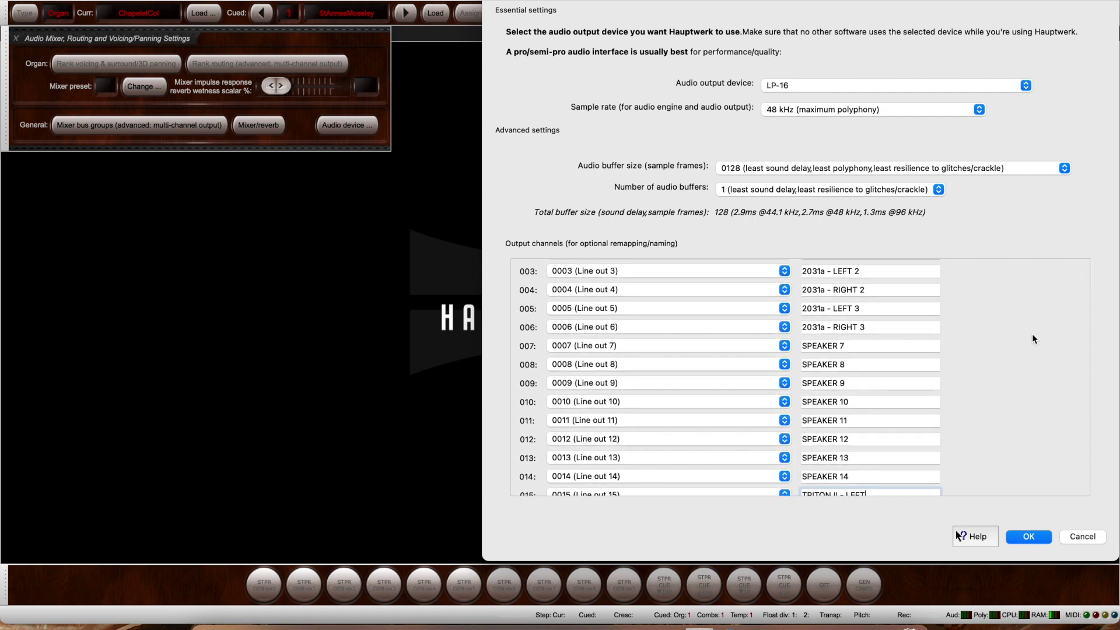
scroll(1032, 333, "down", 5)
left_click(1020, 536)
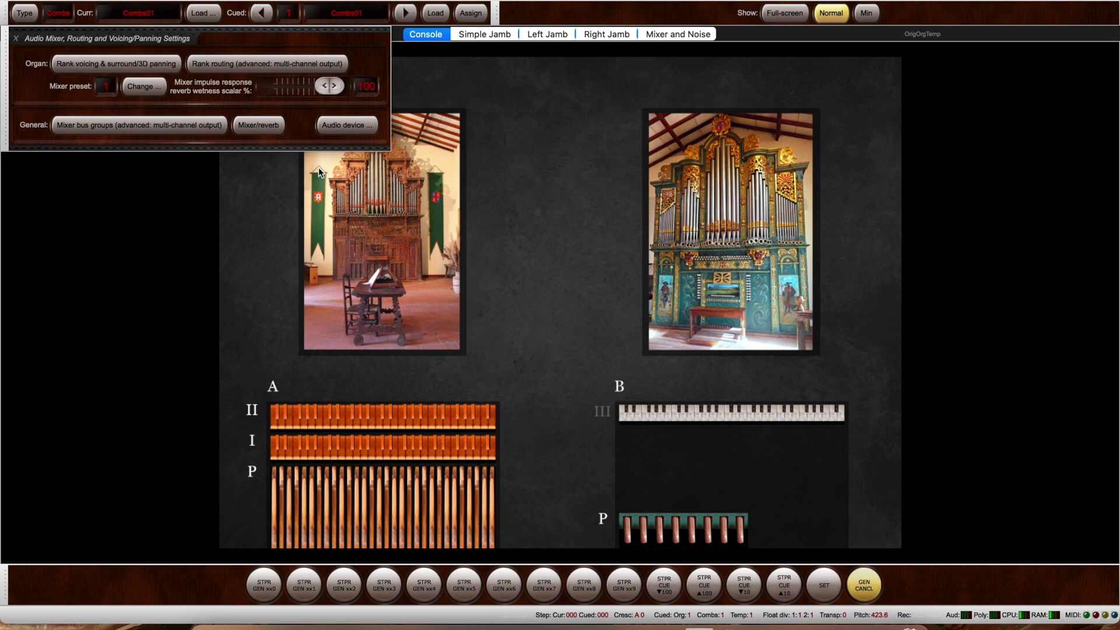
Open the audio mixer, then move its window aside and enlarge it to show the full bus list and properties
left_click(263, 129)
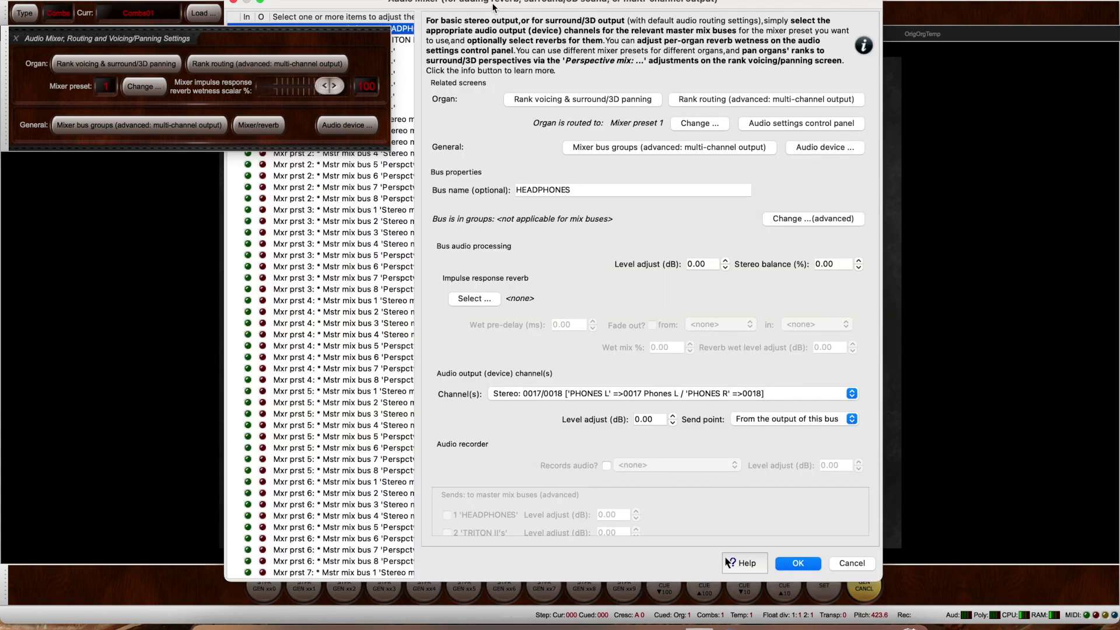
left_click_drag(495, 6, 733, 0)
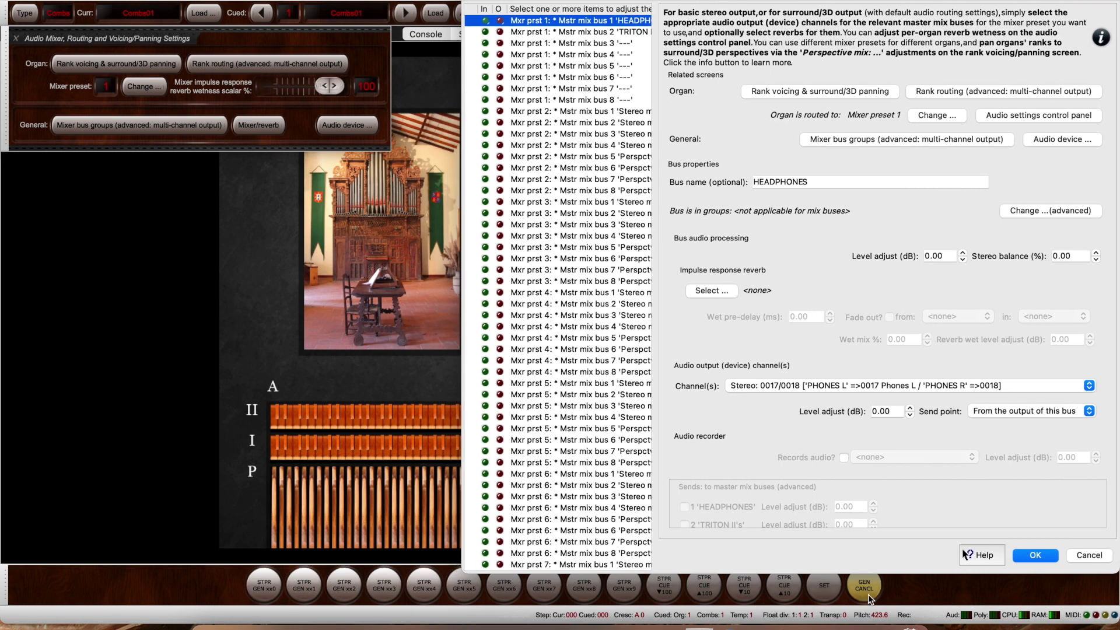
left_click_drag(942, 573, 941, 624)
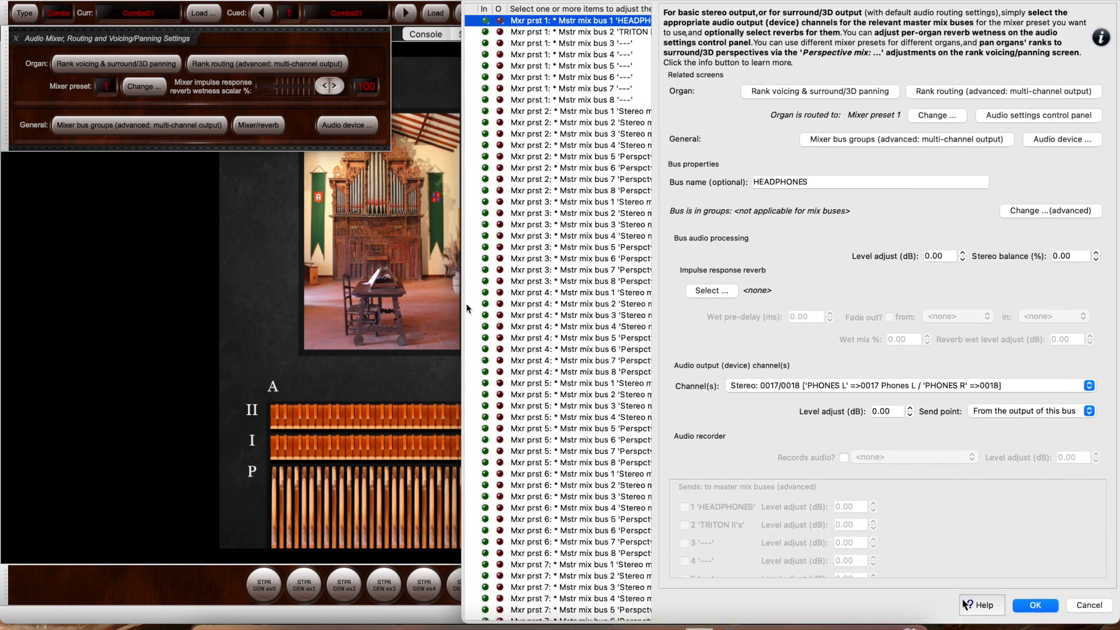
left_click_drag(463, 302, 379, 294)
Replace the names of master mix buses 1 and 2 in mixer preset 1 with the placeholder ---
left_click(839, 176)
key("super+a")
key("BackSpace")
type("---")
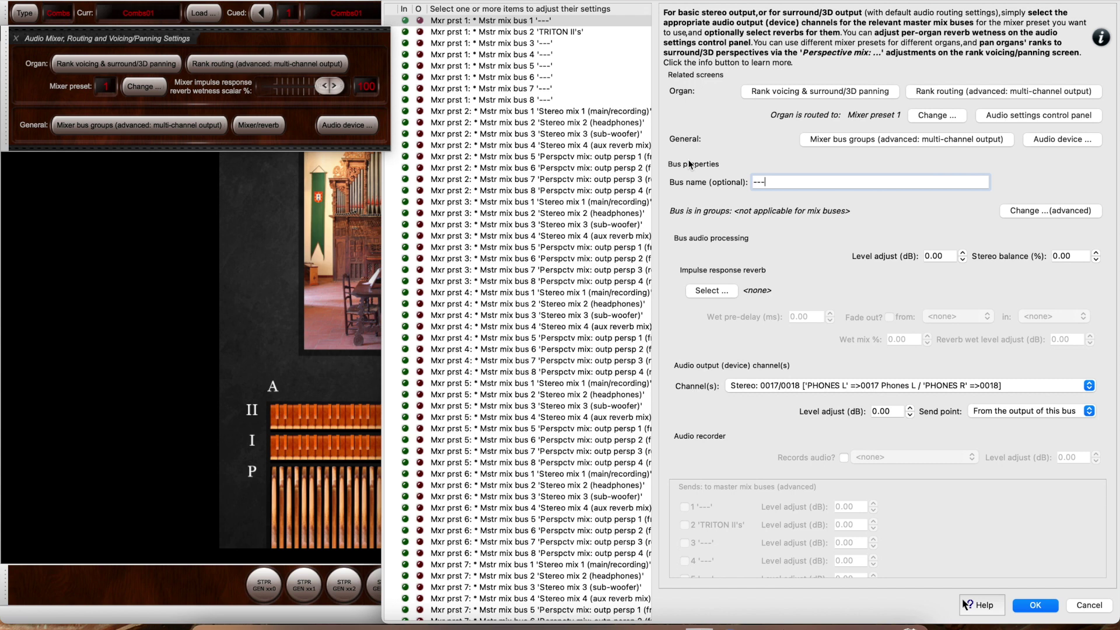
left_click(571, 32)
scroll(570, 35, "right", 2)
triple_click(834, 182)
type("---")
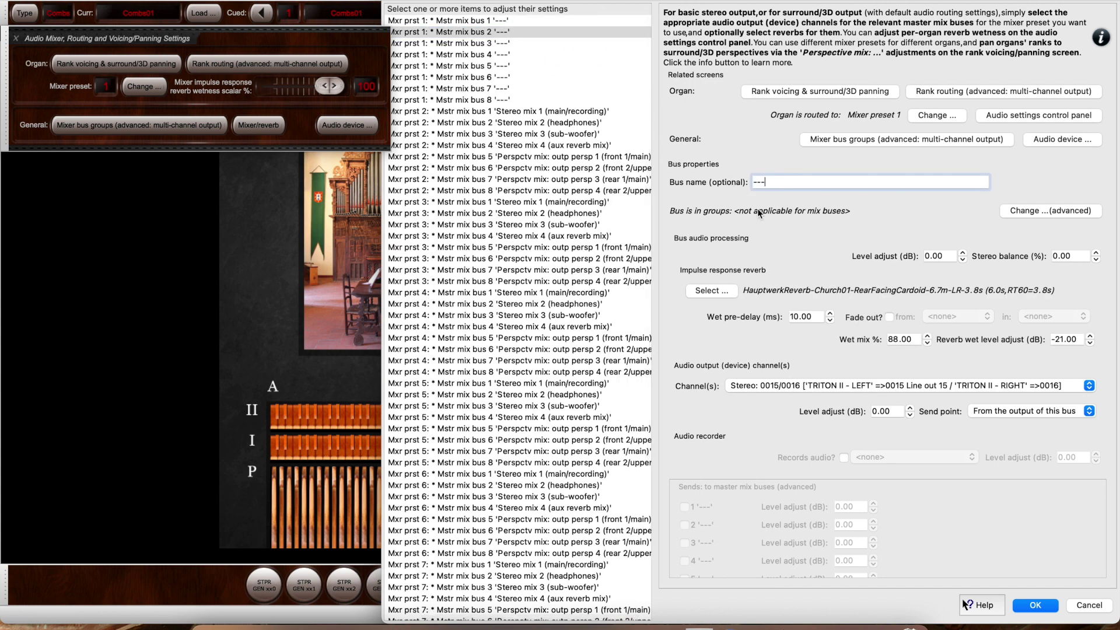
Set the impulse response reverb of master mix bus 2 in mixer preset 1 to <none>
left_click(710, 291)
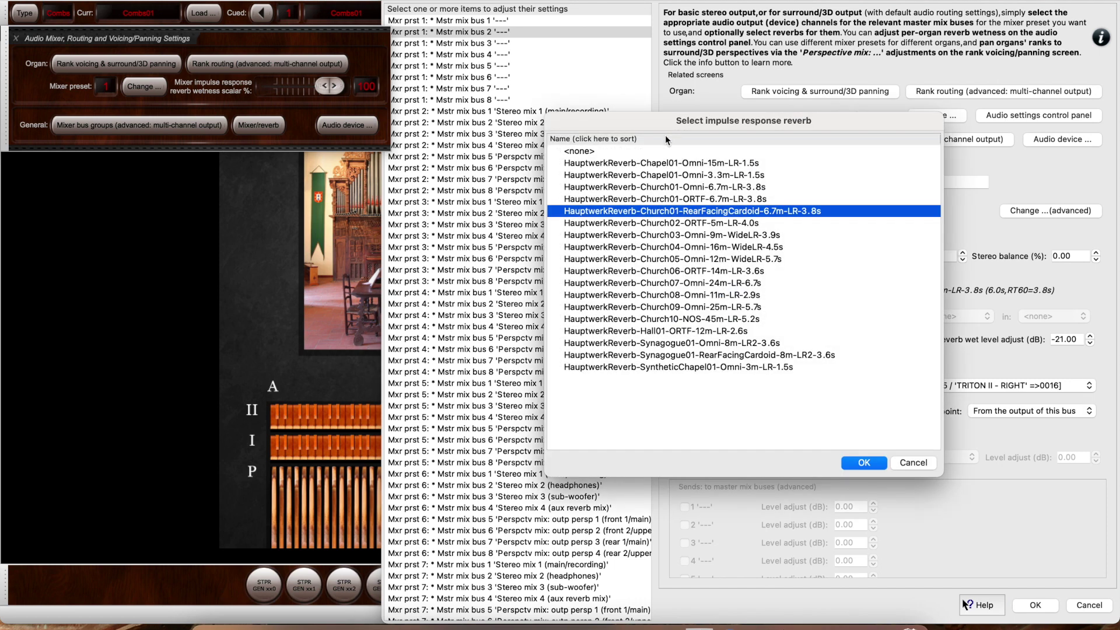
left_click(658, 152)
left_click(864, 463)
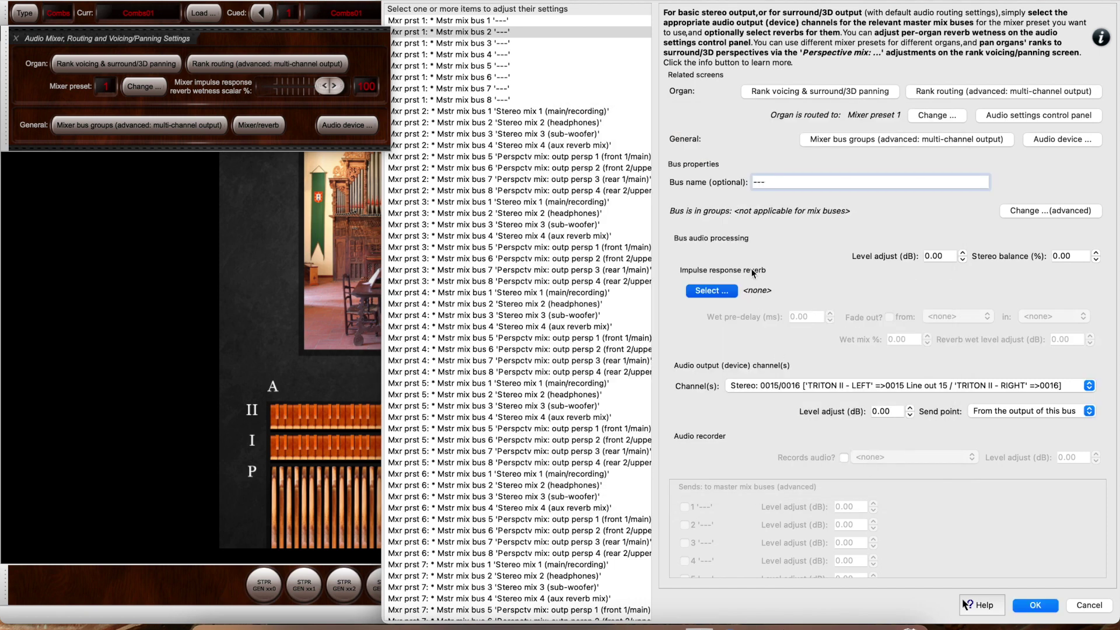
Examine the groups of eight master mix buses belonging to mixer presets 1 and 2
left_click(489, 21)
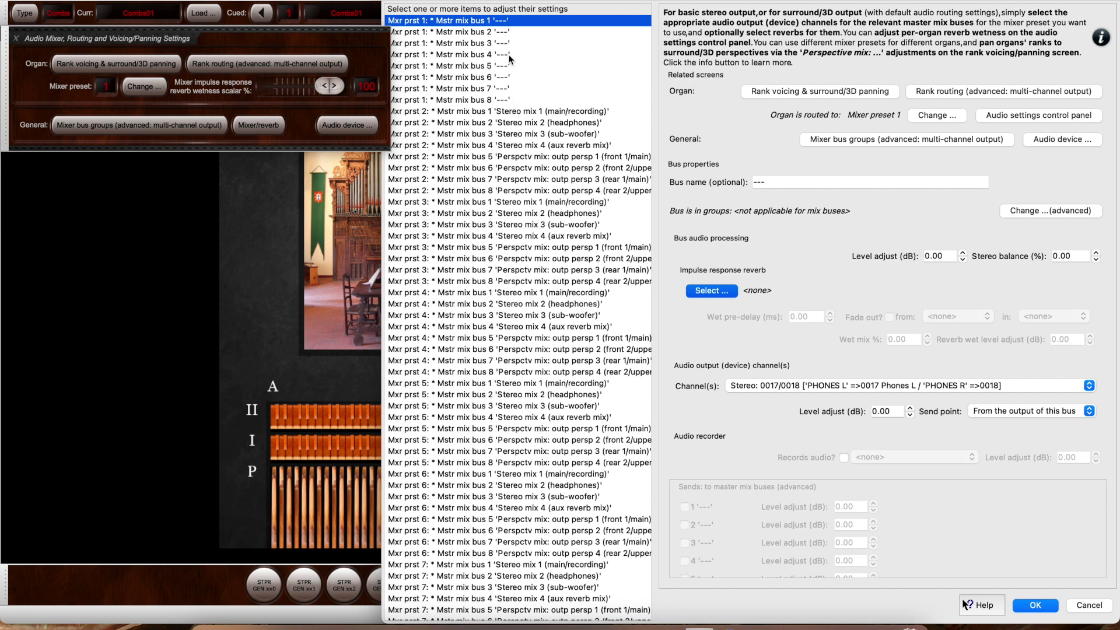
left_click(549, 115)
left_click_drag(548, 116, 555, 185)
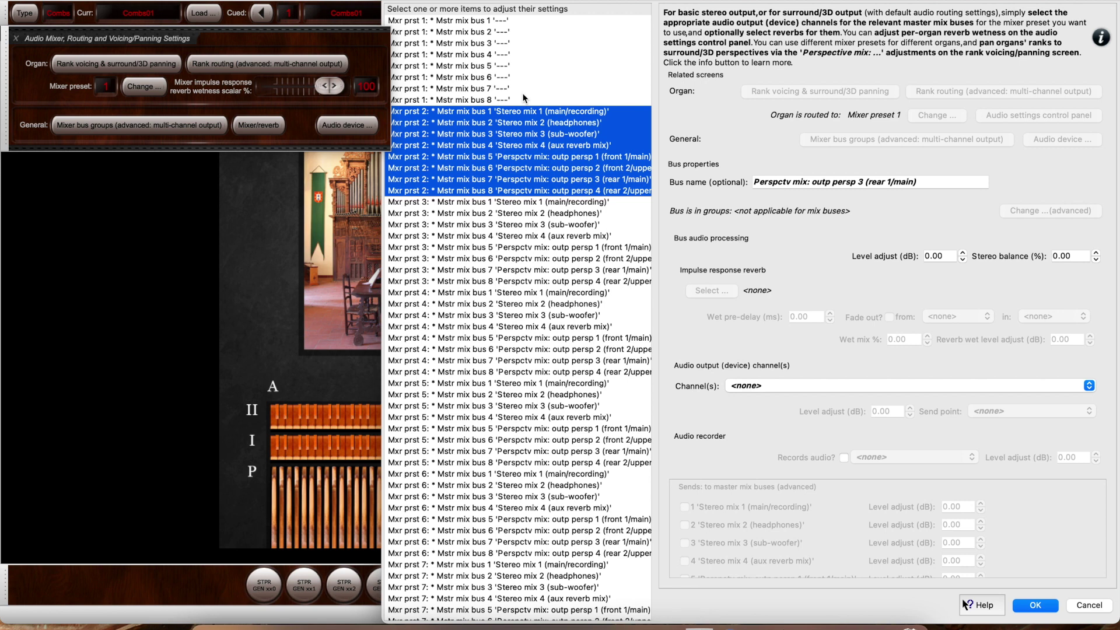
left_click(509, 21)
left_click_drag(529, 111, 531, 190)
left_click(505, 22)
left_click_drag(507, 32, 512, 101)
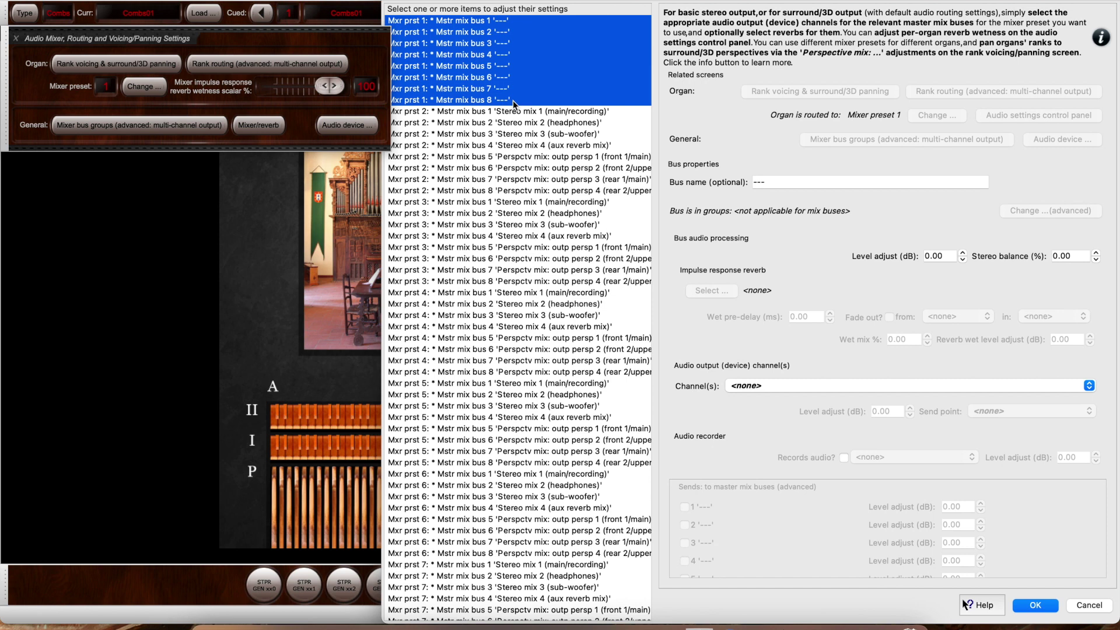
left_click(503, 21)
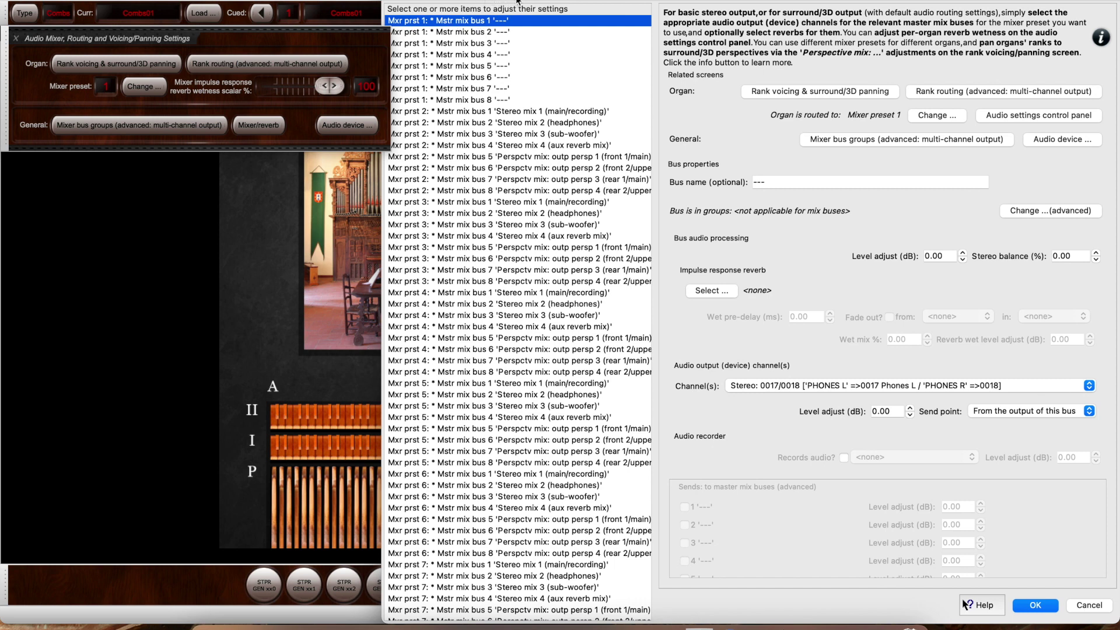
left_click_drag(441, 23, 463, 104)
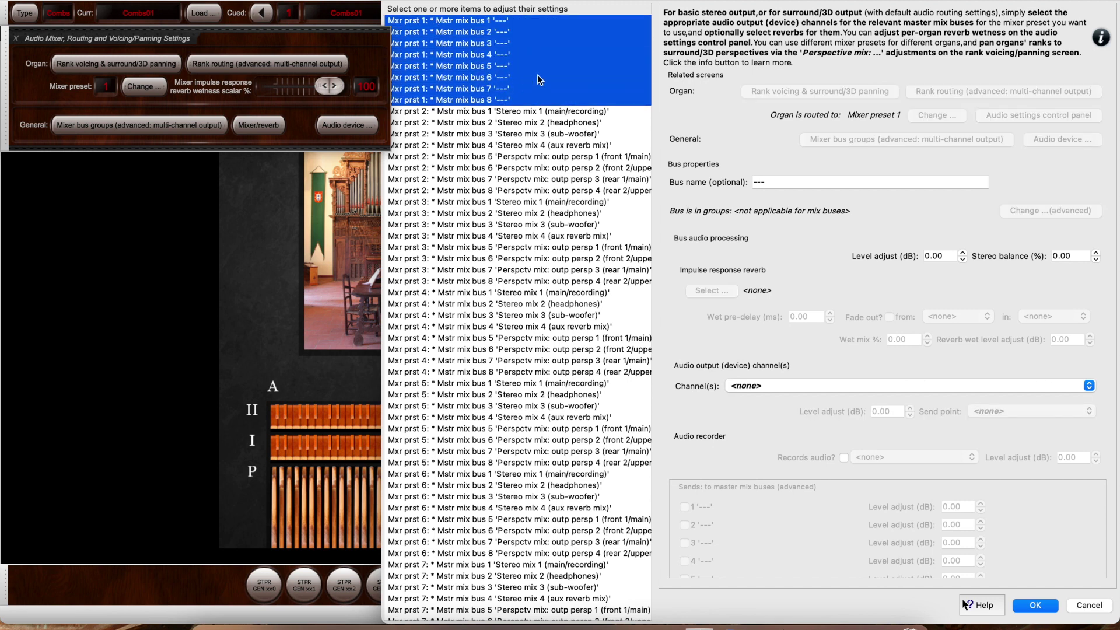
Go through master mix buses 1 to 8 of mixer preset 1 individually and inspect each one's settings
left_click(509, 22)
left_click(510, 31)
left_click(510, 43)
left_click(510, 53)
left_click(509, 63)
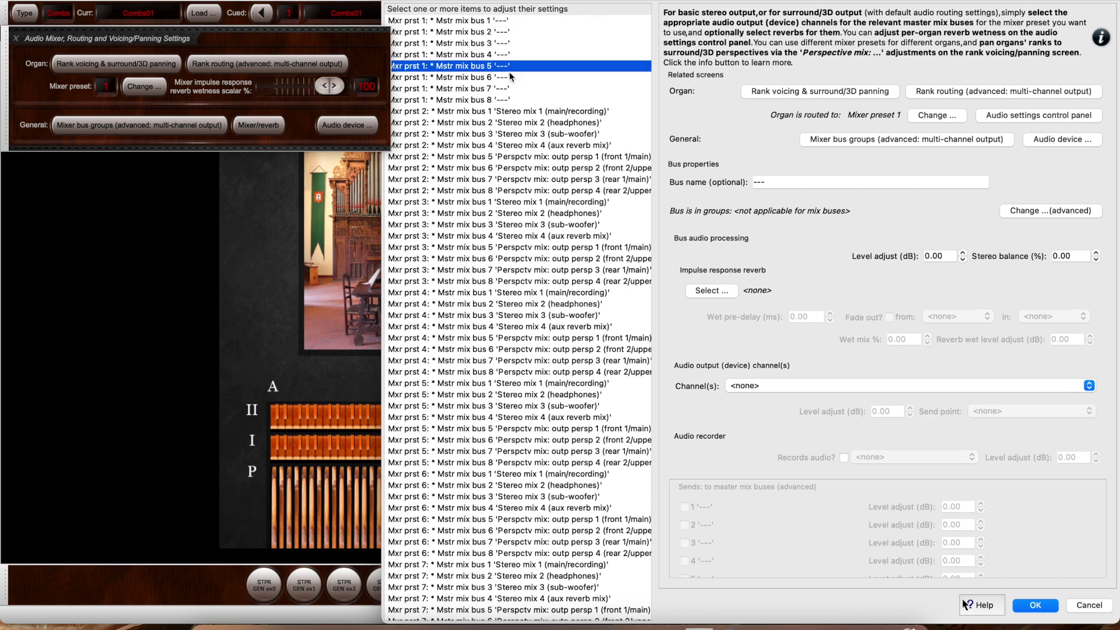
left_click(510, 75)
left_click(509, 86)
left_click(509, 97)
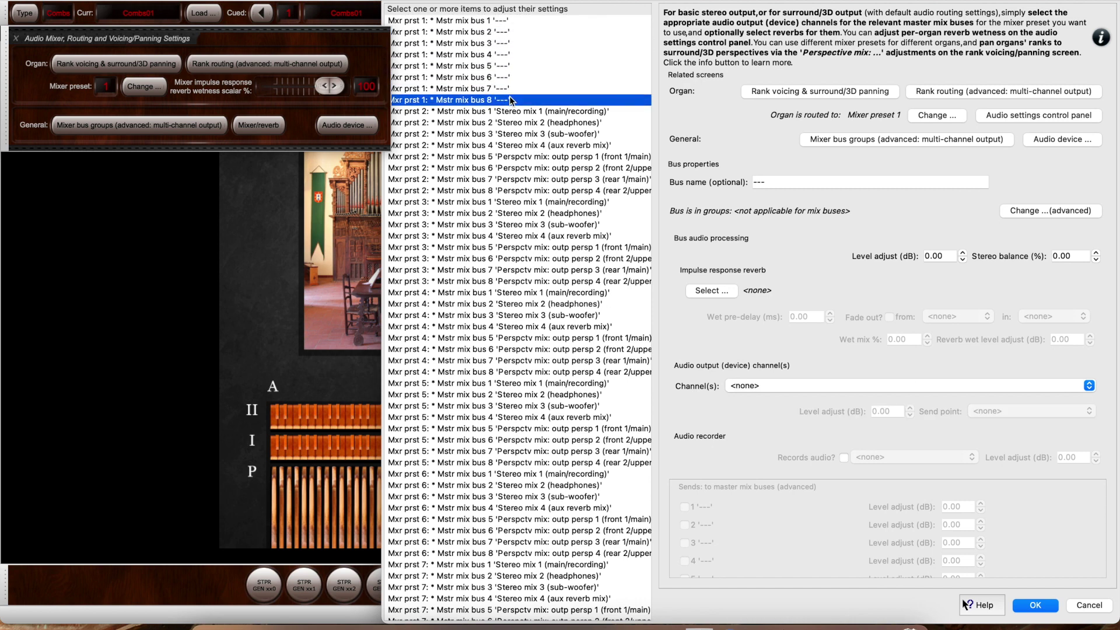
left_click(503, 22)
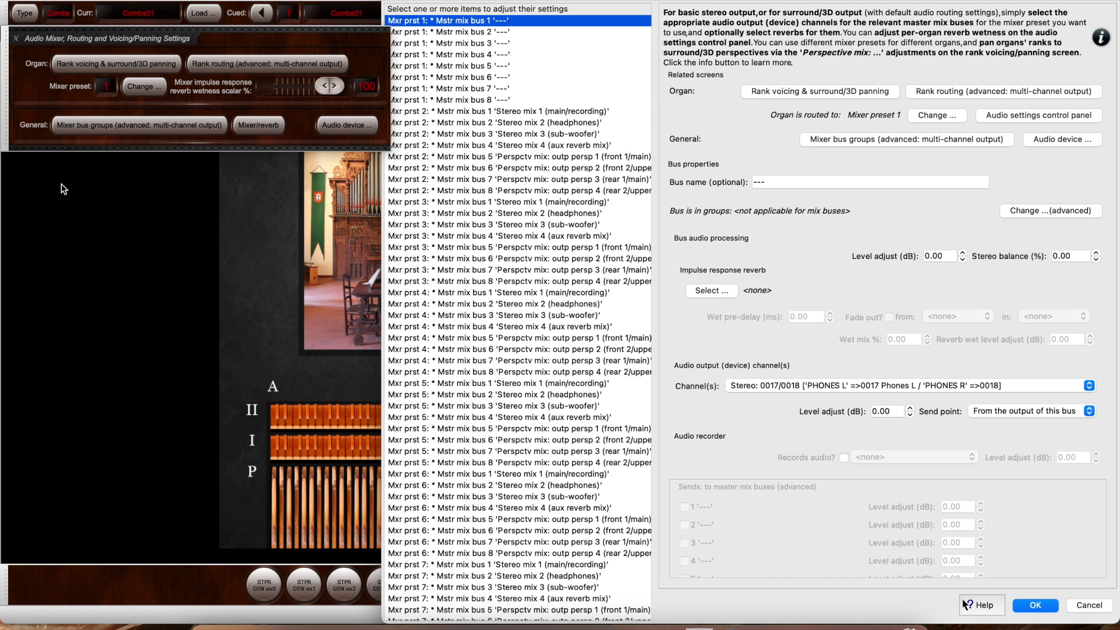
left_click(474, 33)
left_click(477, 44)
left_click(479, 55)
left_click(478, 66)
left_click(478, 77)
left_click(478, 89)
left_click(478, 100)
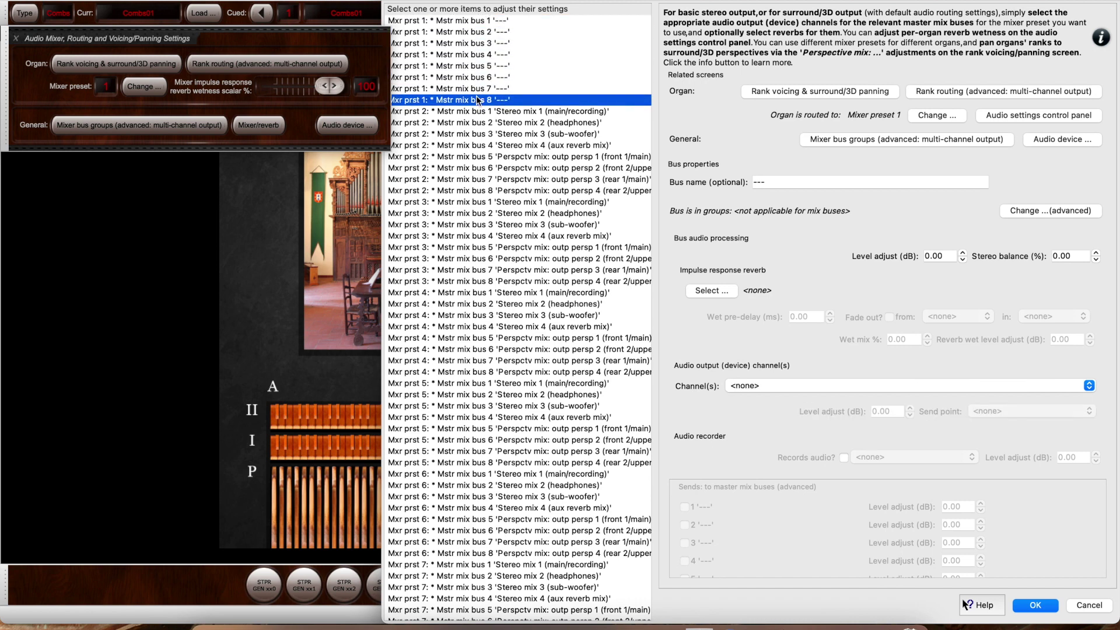
left_click(472, 22)
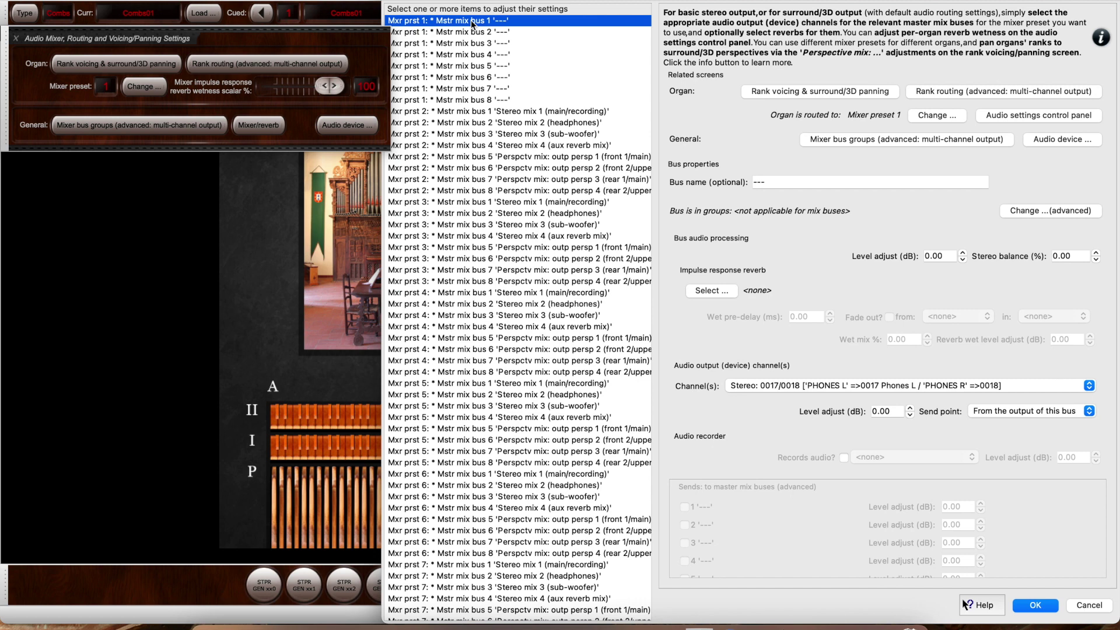
left_click(478, 33)
Name master mix bus 1 of mixer preset 1 HEADPHONES
left_click(477, 22)
key("Tab")
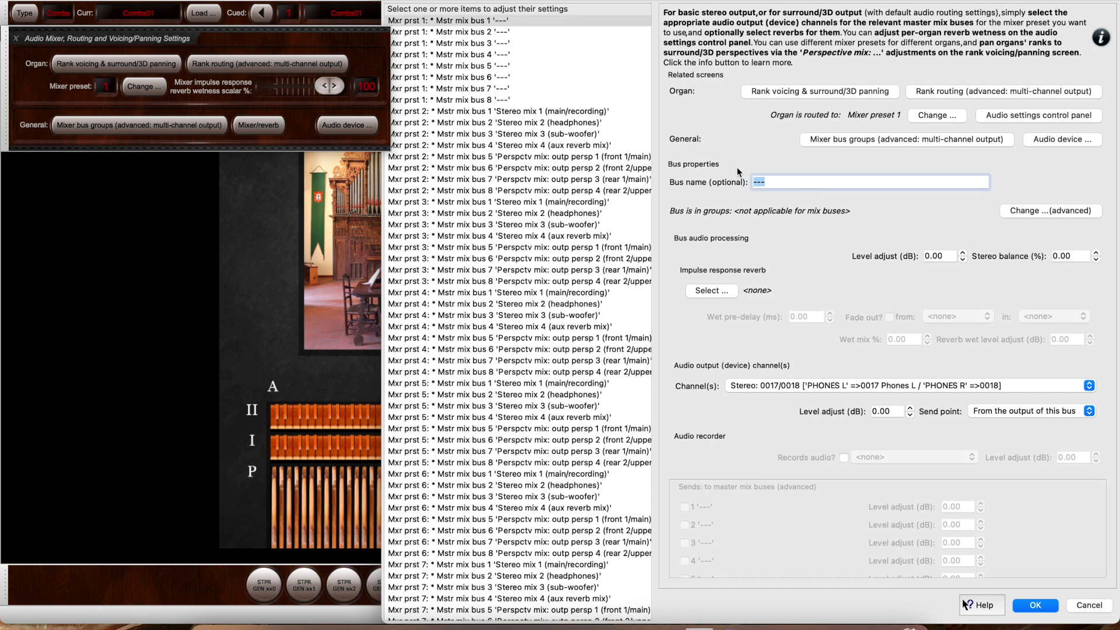
type("HEADPHONES")
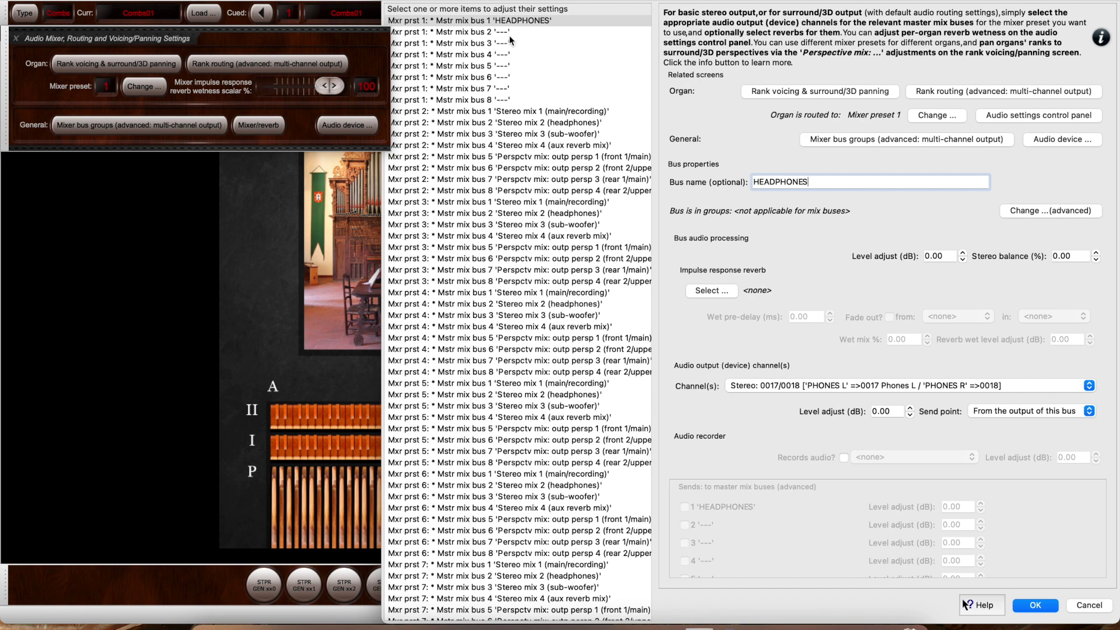
Name master mix bus 2 of mixer preset 1 SUBS and select master mix bus 3
left_click(505, 31)
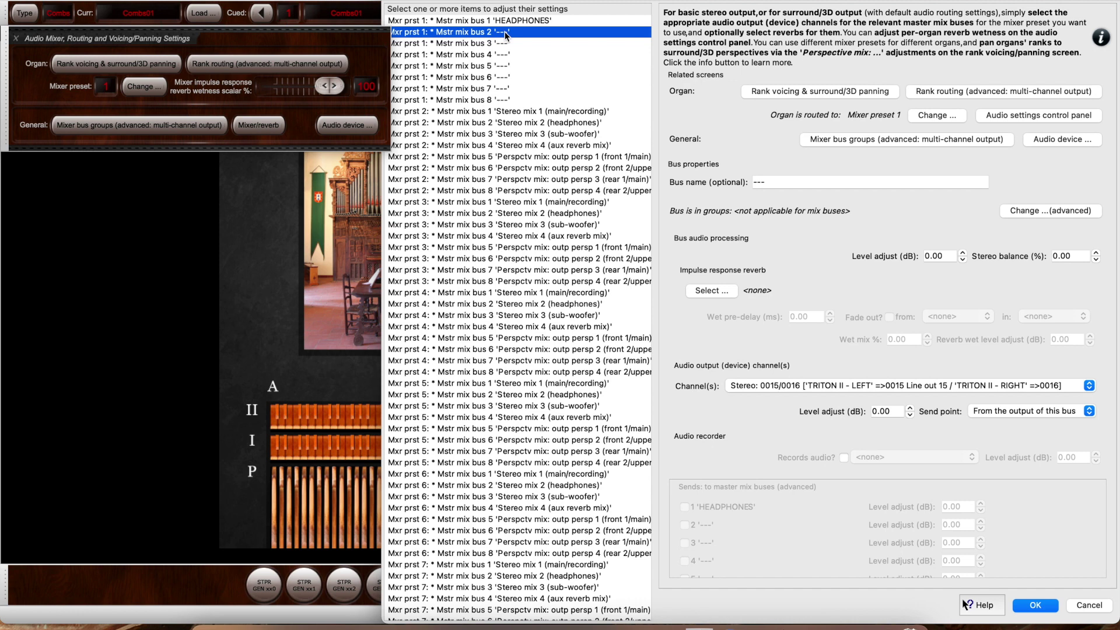
left_click(761, 182)
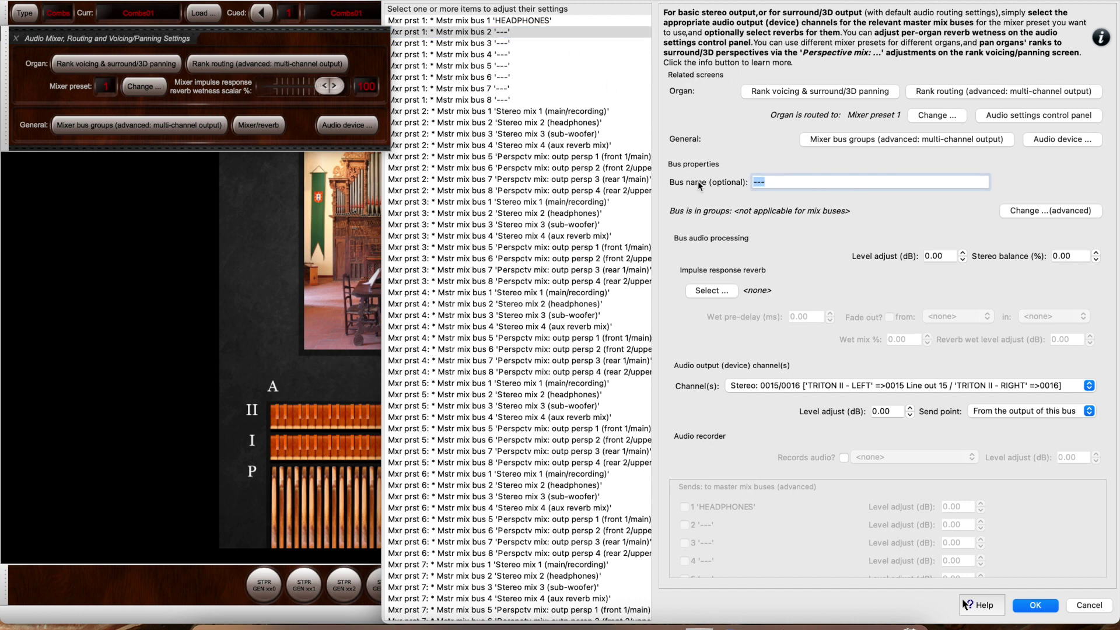
type("SUBS")
left_click(507, 43)
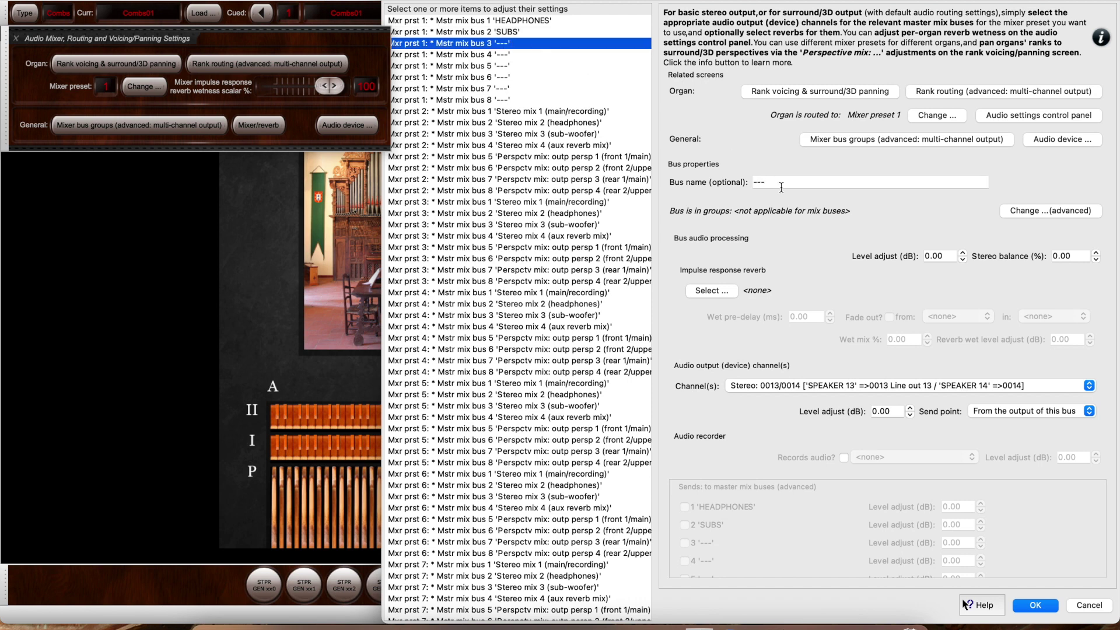
Name master mix bus 3 of mixer preset 1 AMBIENT
key("Tab")
type("AB")
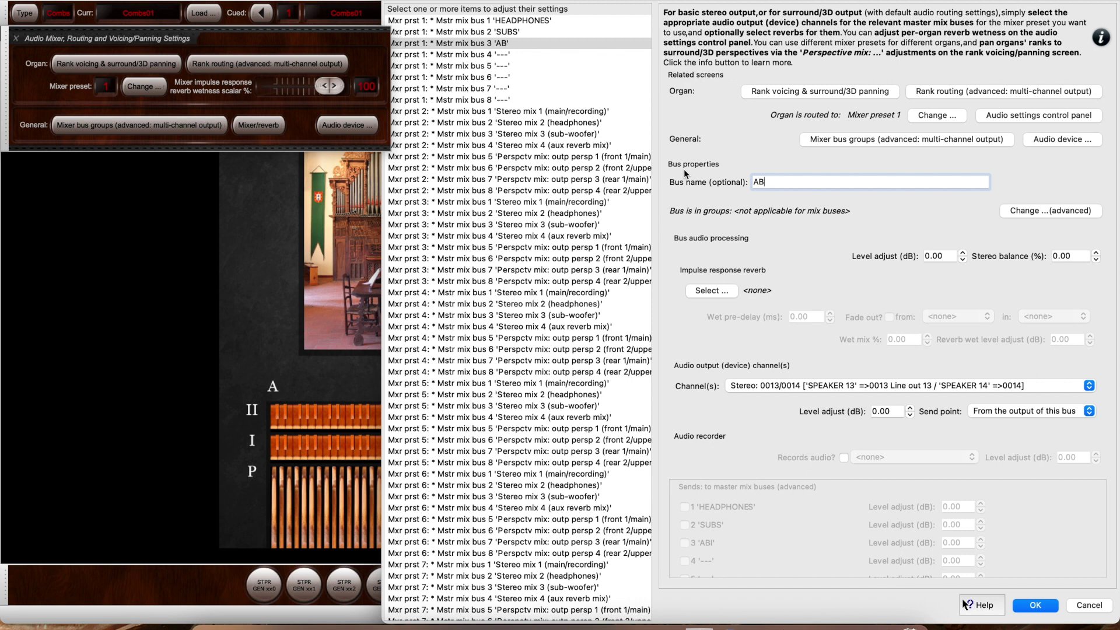
key("BackSpace")
type("MBIENT")
left_click(526, 53)
left_click(527, 43)
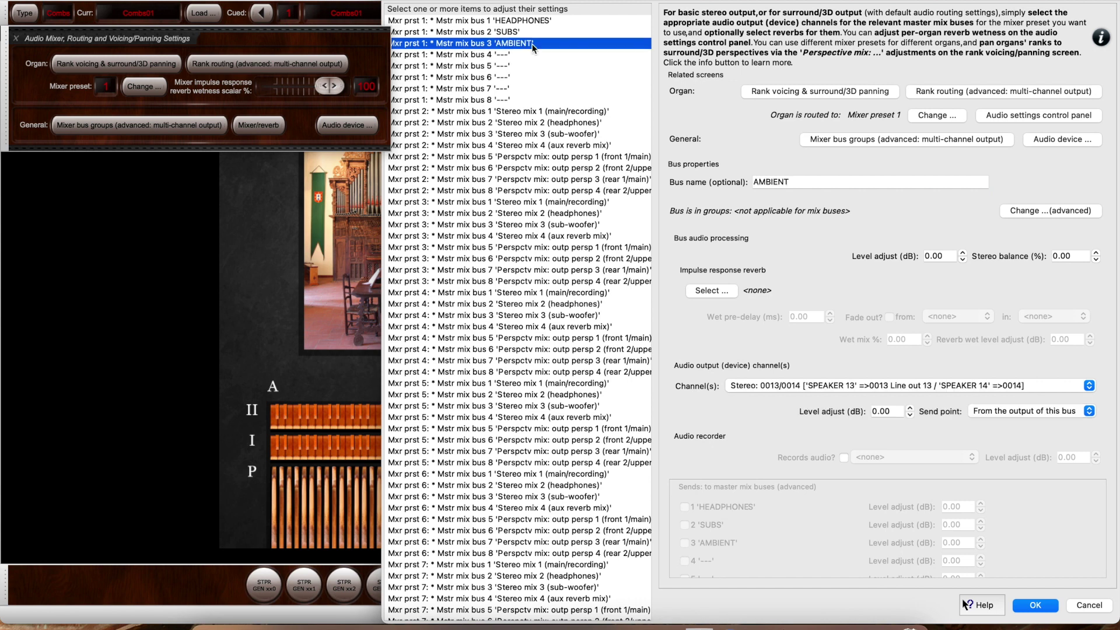
Change the name of master mix bus 3 of mixer preset 1 back to ---
left_click(530, 31)
left_click(530, 24)
left_click(529, 33)
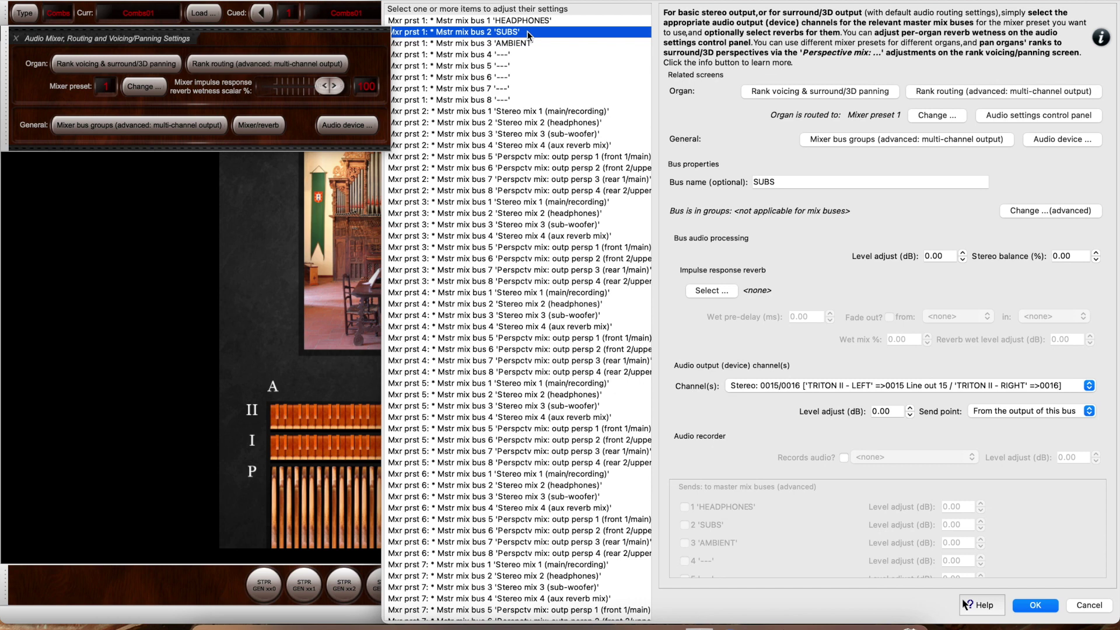
left_click(530, 43)
left_click_drag(791, 182, 703, 180)
type("---")
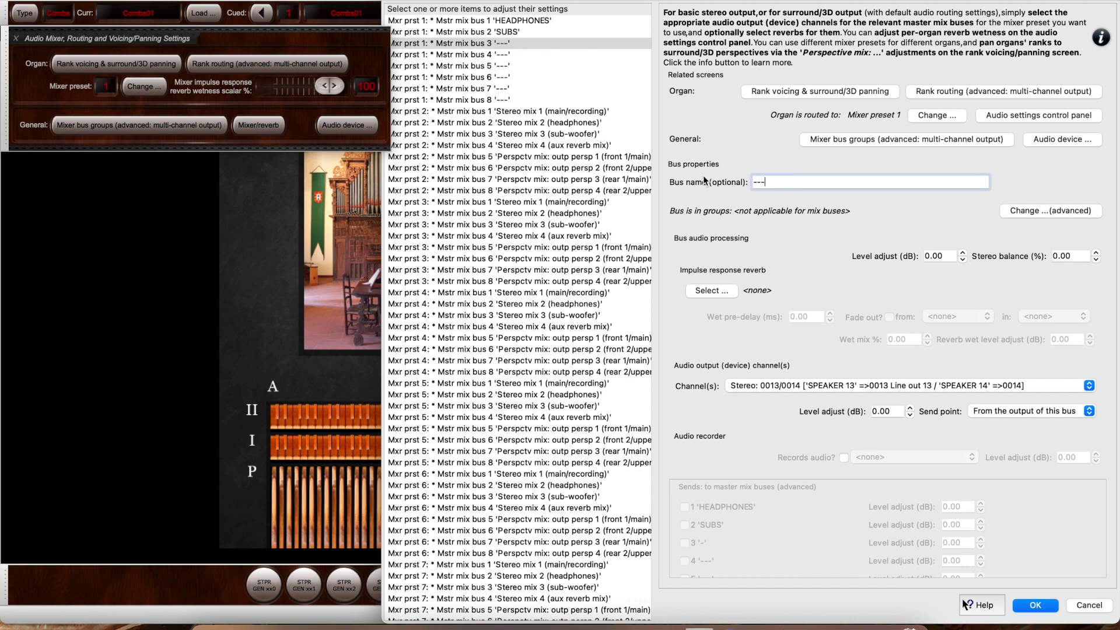
Route the HEADPHONES master mix bus of mixer preset 1 to stereo output channels 0017/0018, PHONES L and PHONES R
left_click(506, 21)
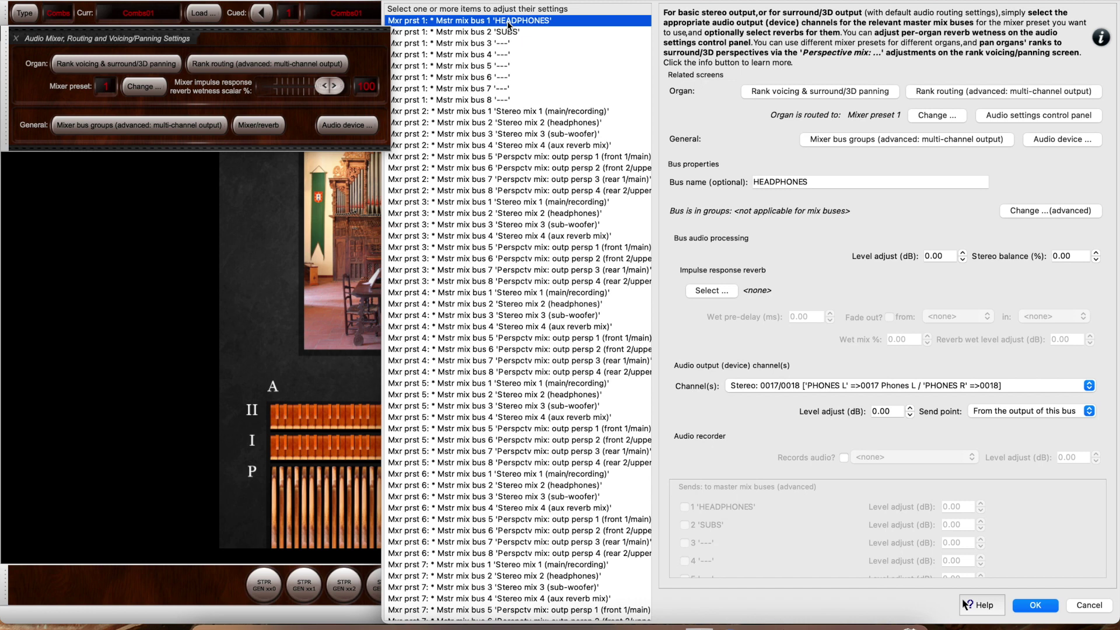
left_click(510, 31)
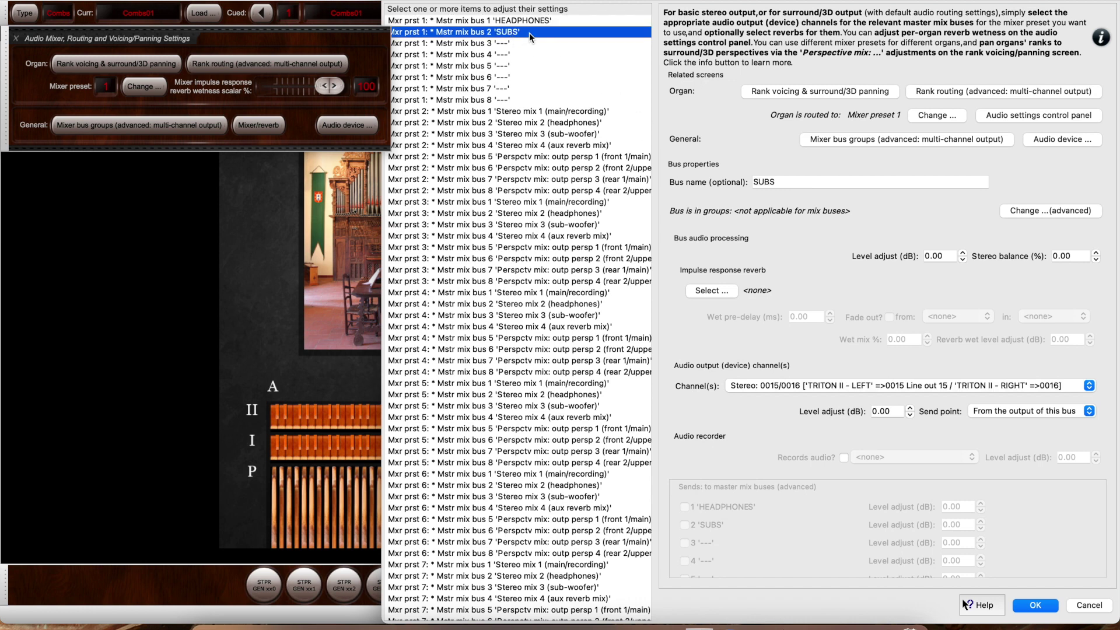
left_click(519, 22)
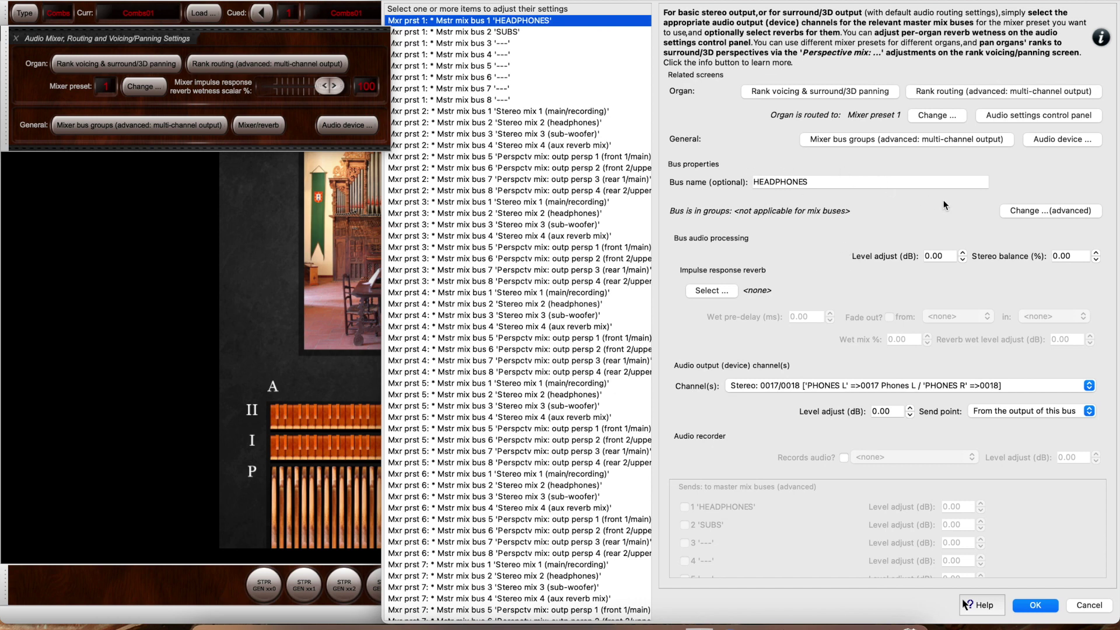
left_click(755, 385)
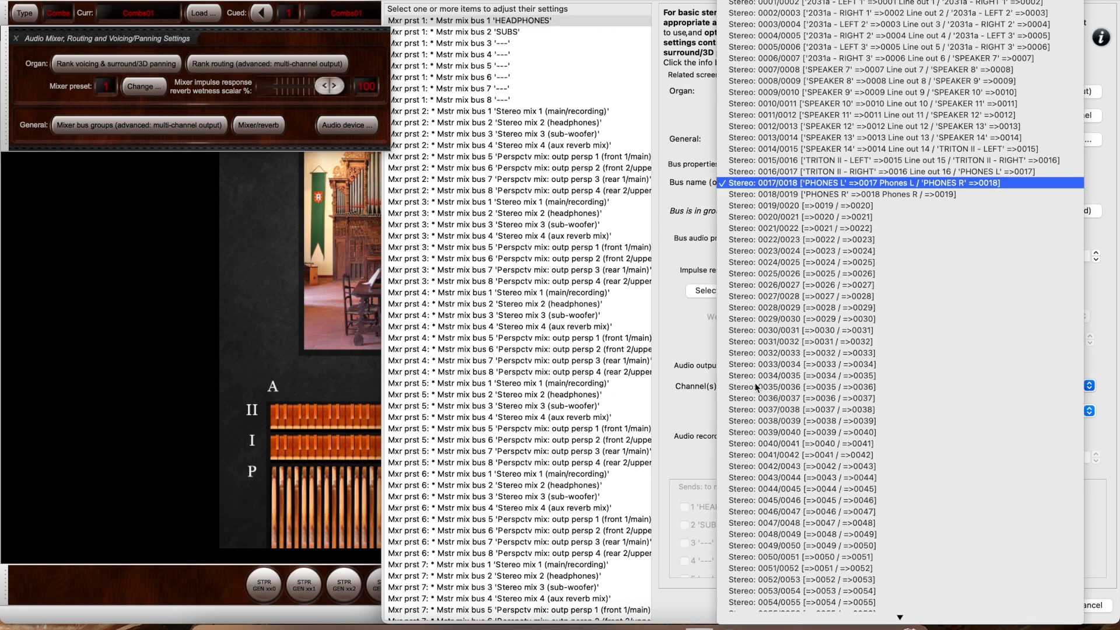
left_click(691, 155)
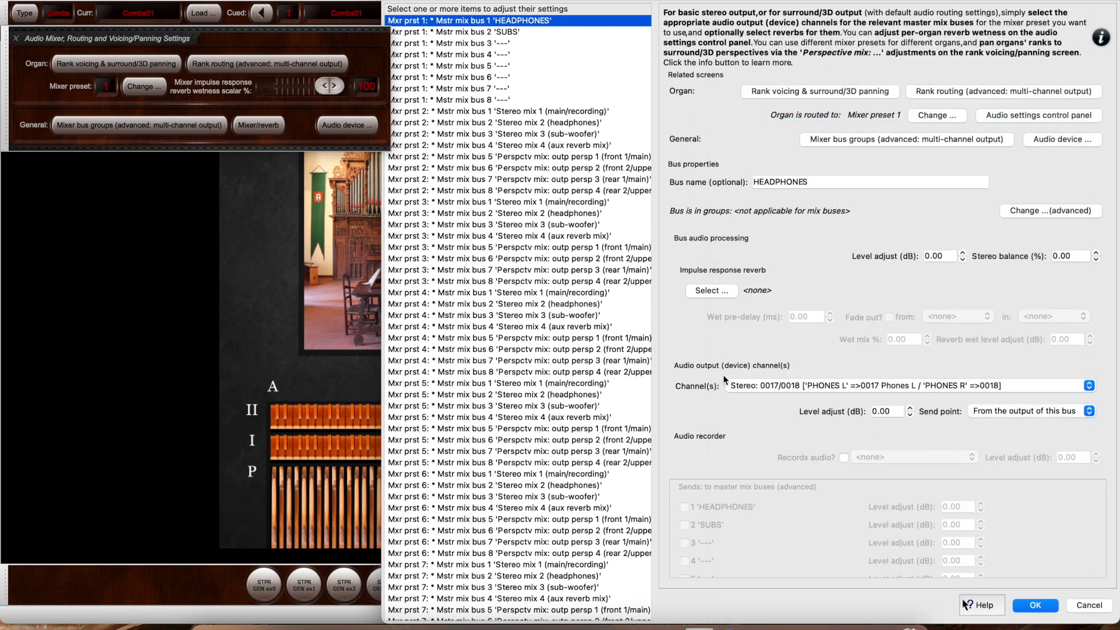
left_click(754, 385)
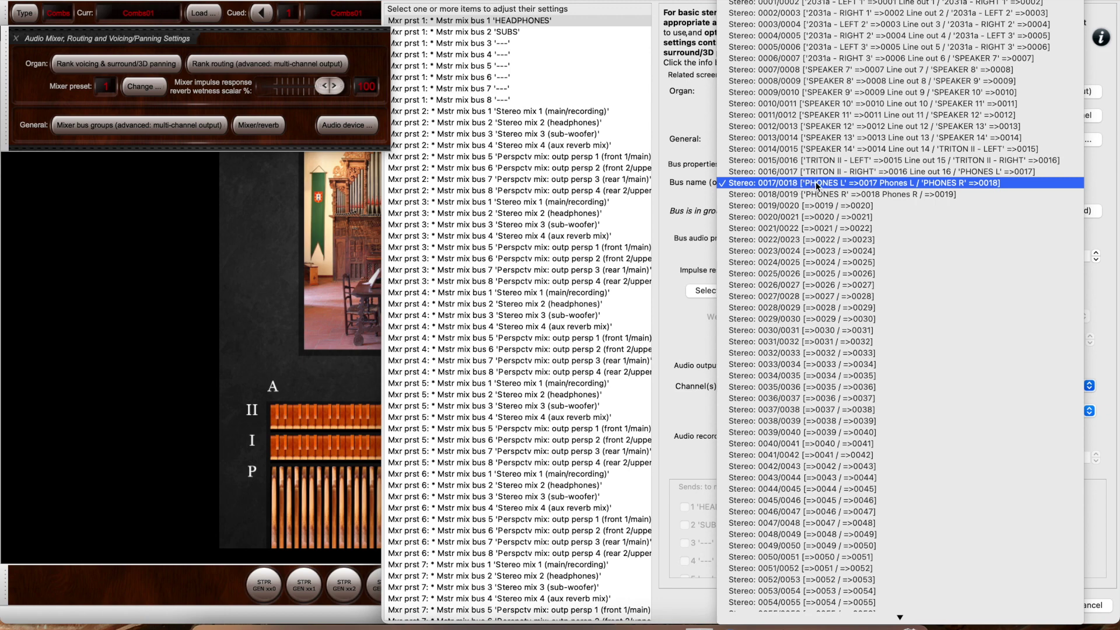
left_click(965, 181)
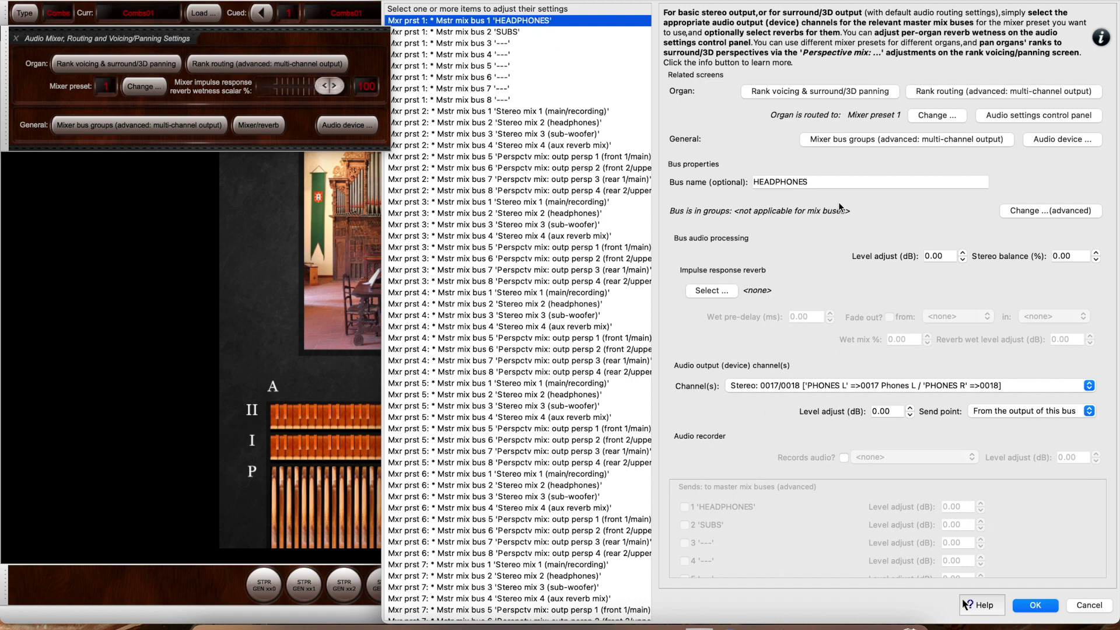
Assign the impulse response reverb HauptwerkReverb-Church01-RearFacingCardoid-6.7m-LR-3.8s to the HEADPHONES master mix bus
left_click(711, 291)
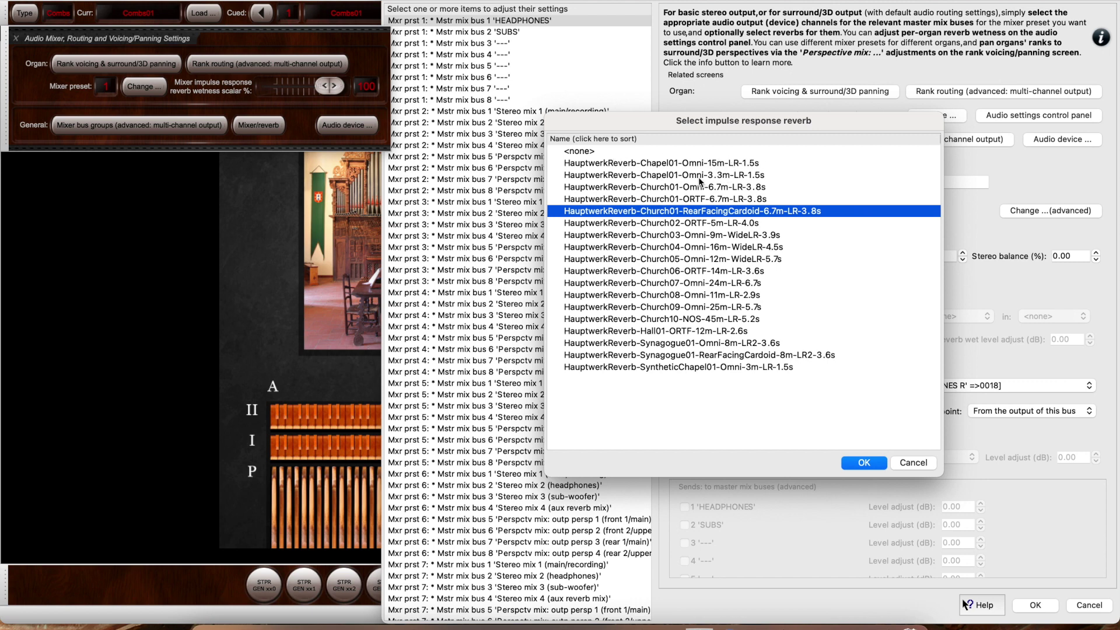
left_click(863, 463)
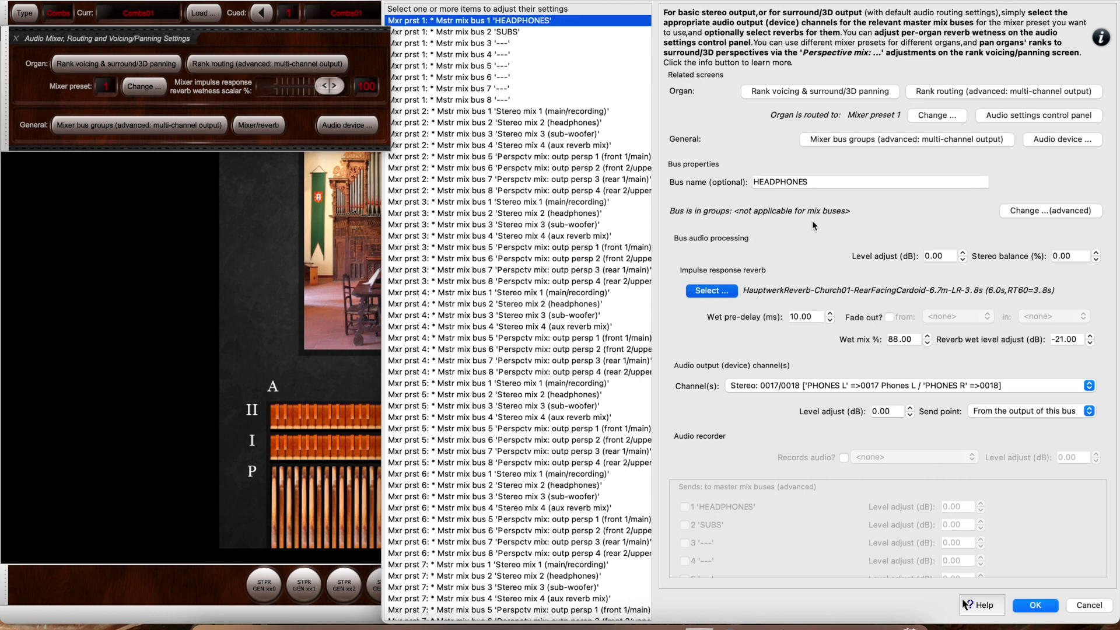
left_click(510, 33)
left_click(505, 39)
left_click(506, 53)
left_click(506, 64)
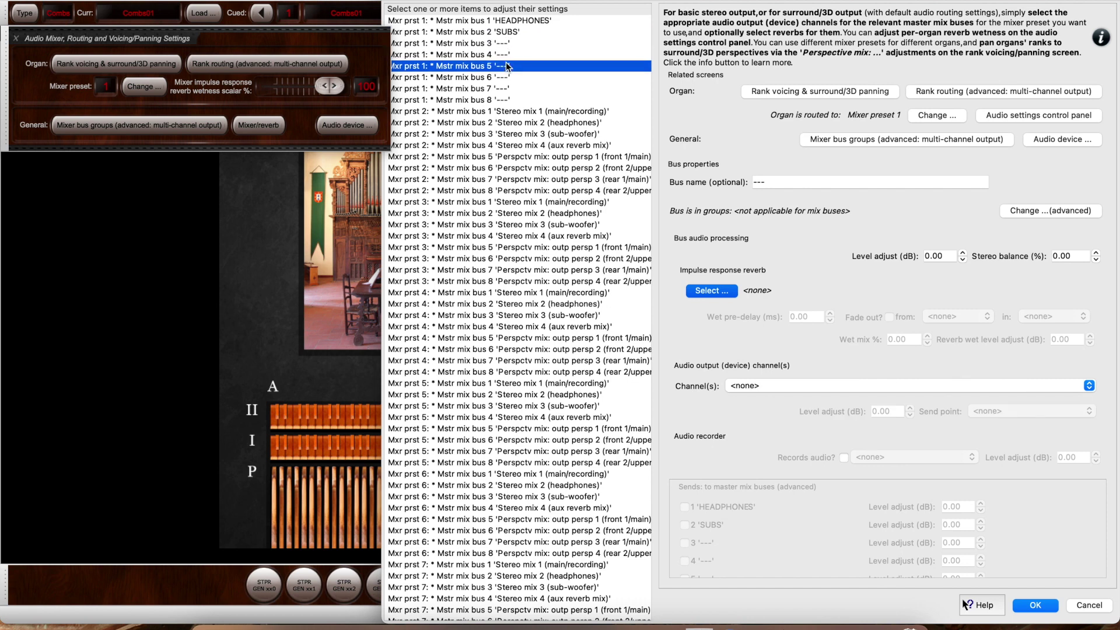
Give the SUBS bus the HauptwerkReverb-Church01-RearFacingCardoid-6.7m-LR-3.8s reverb and output channels 0015/0016, TRITON II - LEFT and RIGHT
left_click(505, 33)
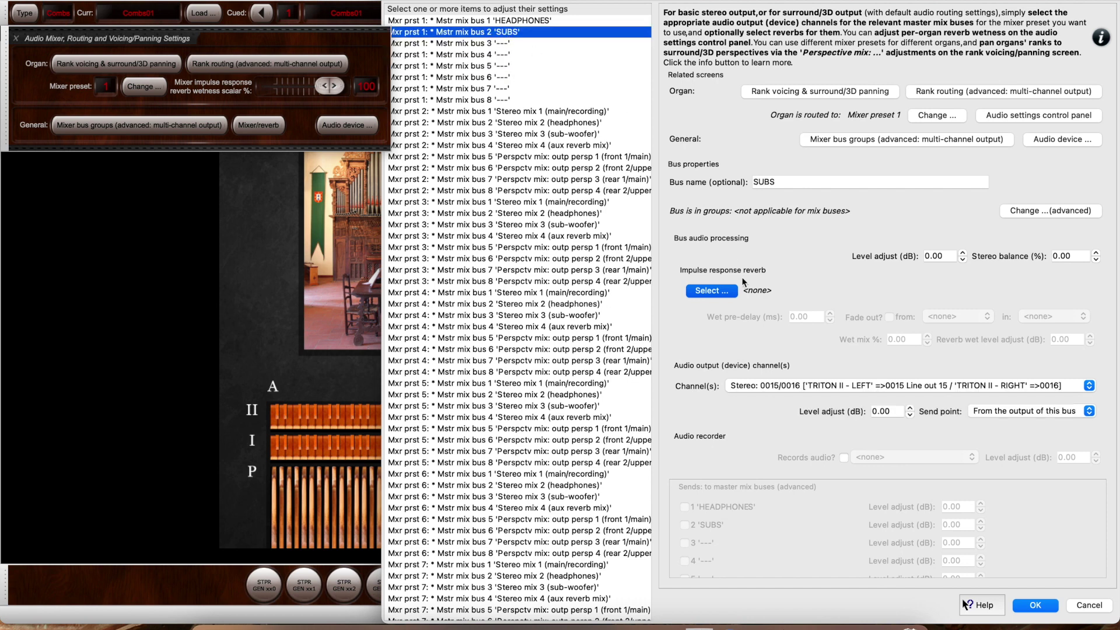
left_click(729, 290)
left_click(751, 211)
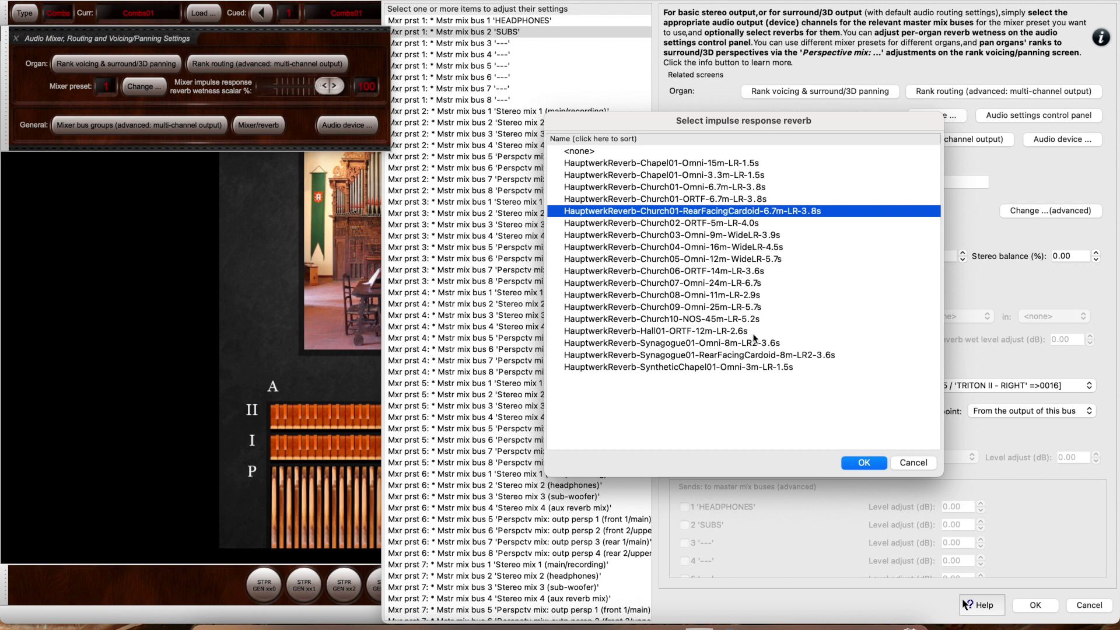
left_click(863, 463)
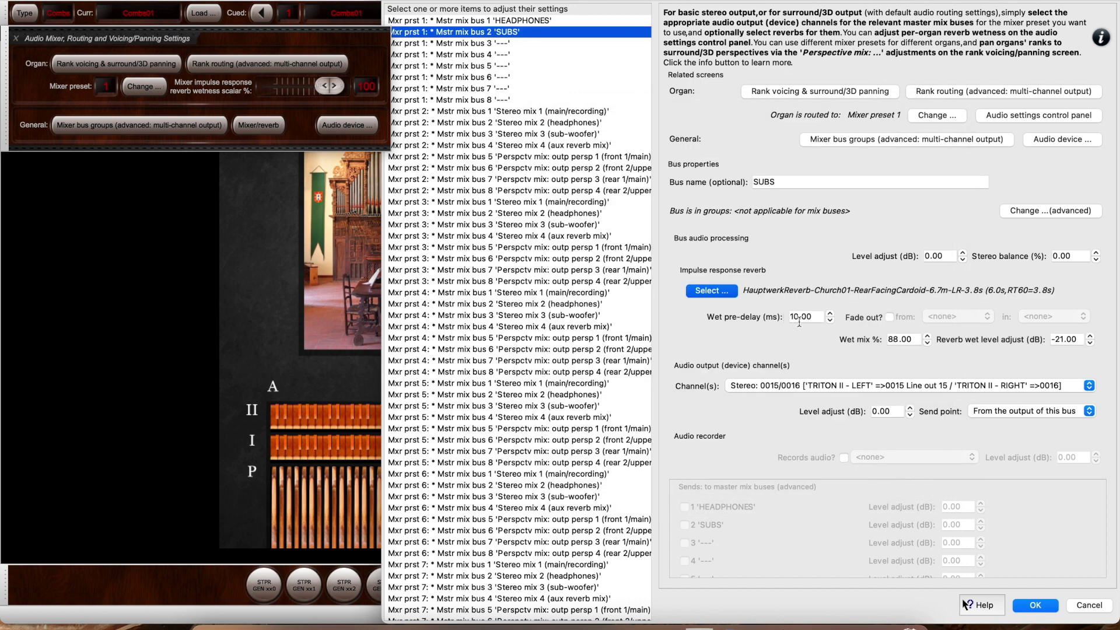
left_click(756, 386)
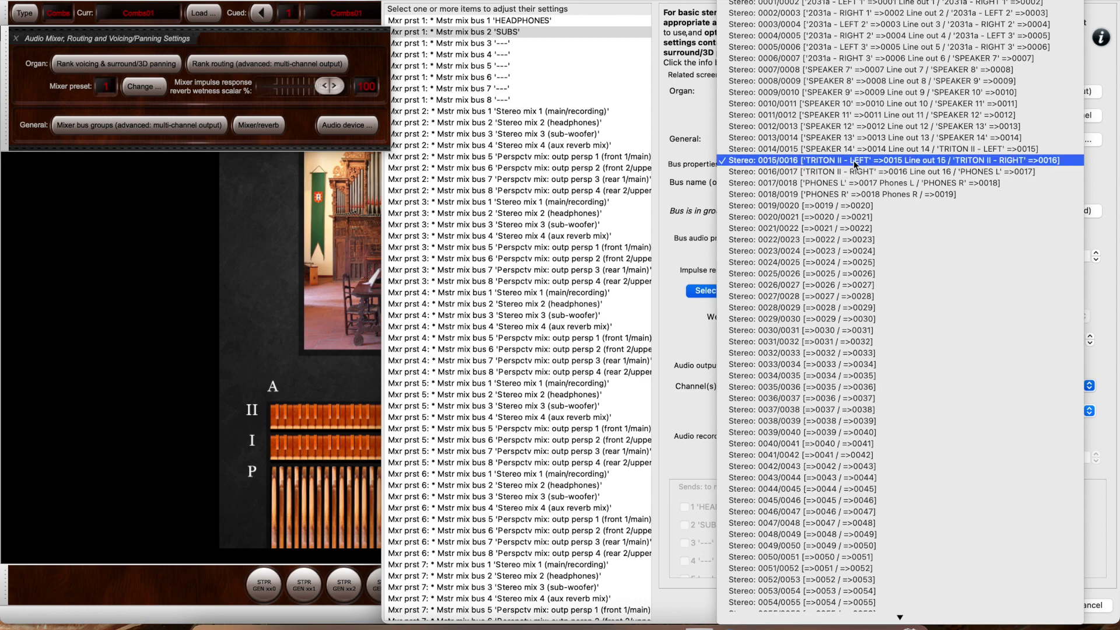
left_click(999, 159)
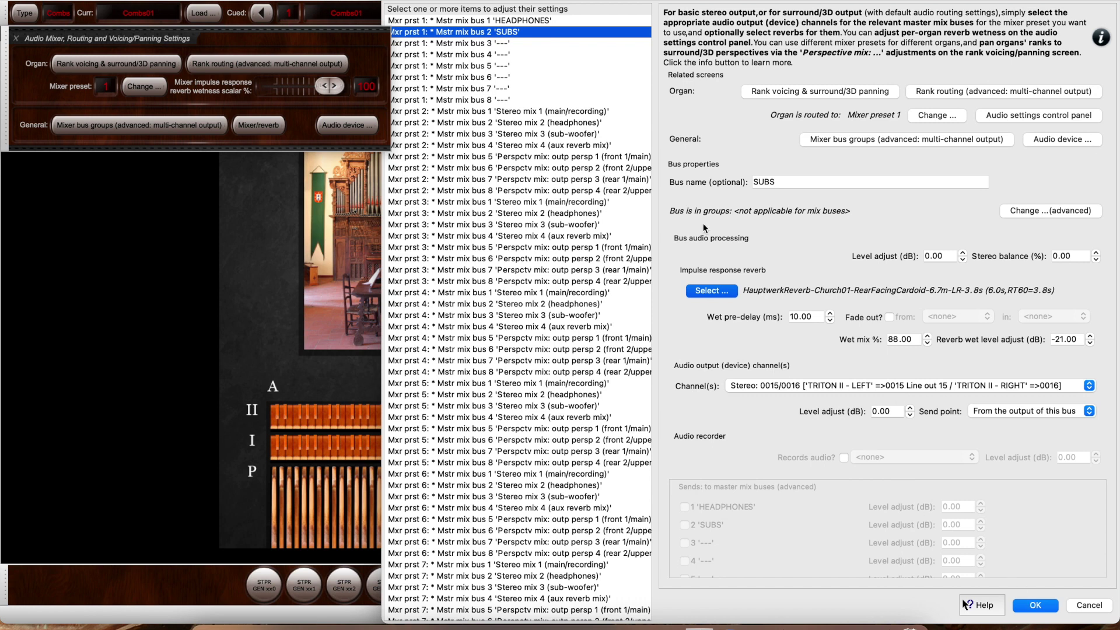
Go through the unnamed master mix buses 3 to 8 of mixer preset 1 and inspect their settings
left_click(513, 43)
left_click(512, 54)
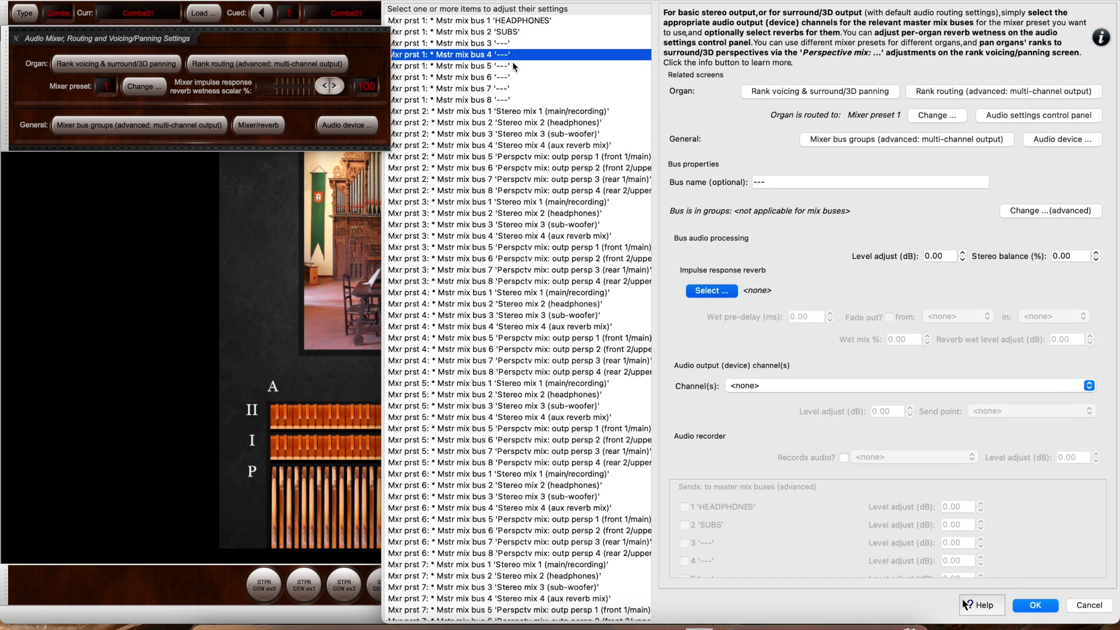
left_click(512, 63)
left_click(512, 77)
left_click(512, 88)
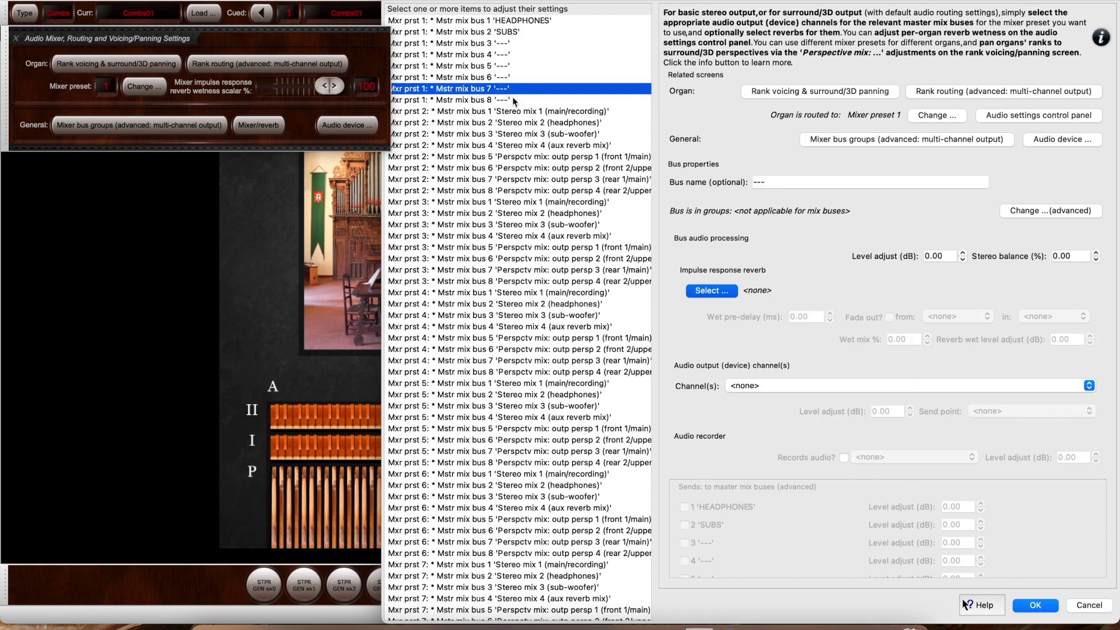
left_click(512, 99)
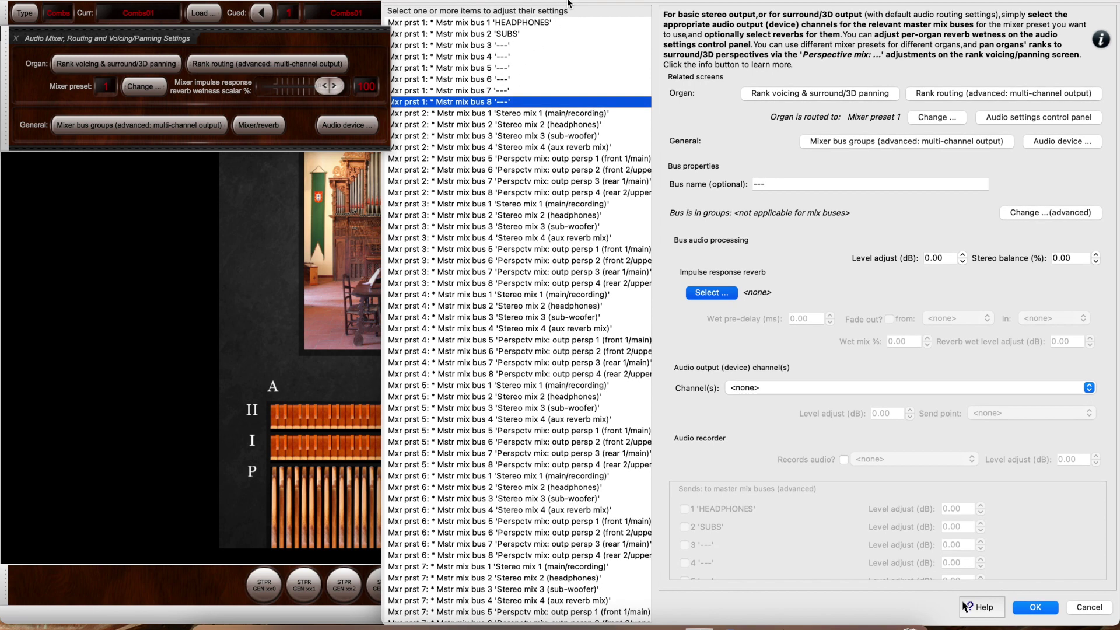
left_click(513, 43)
left_click(512, 54)
left_click(512, 65)
left_click(512, 77)
left_click(512, 88)
left_click(513, 99)
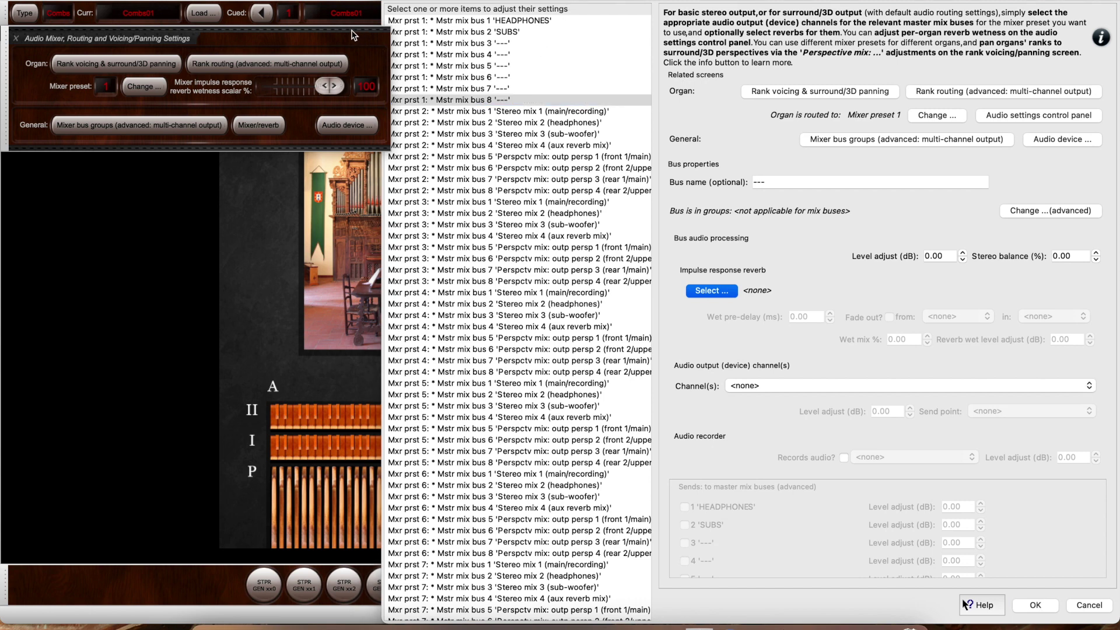
Highlight all eight master mix buses of mixer preset 1 as a group, then return to the HEADPHONES bus alone
left_click(438, 22)
left_click_drag(438, 21, 493, 99)
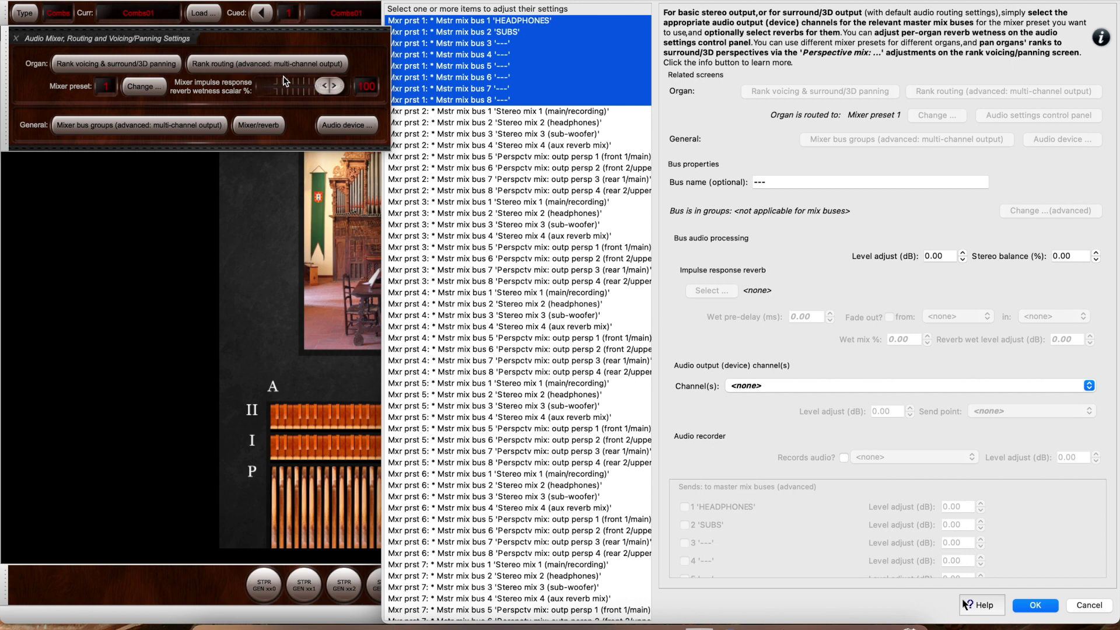
left_click(496, 23)
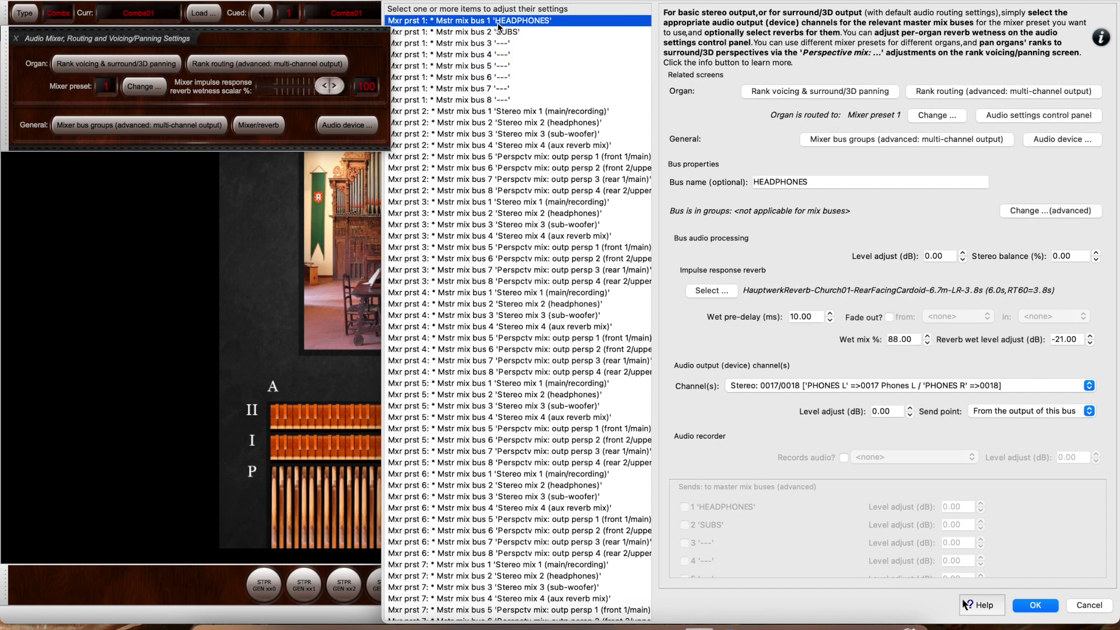
left_click_drag(501, 99, 501, 21)
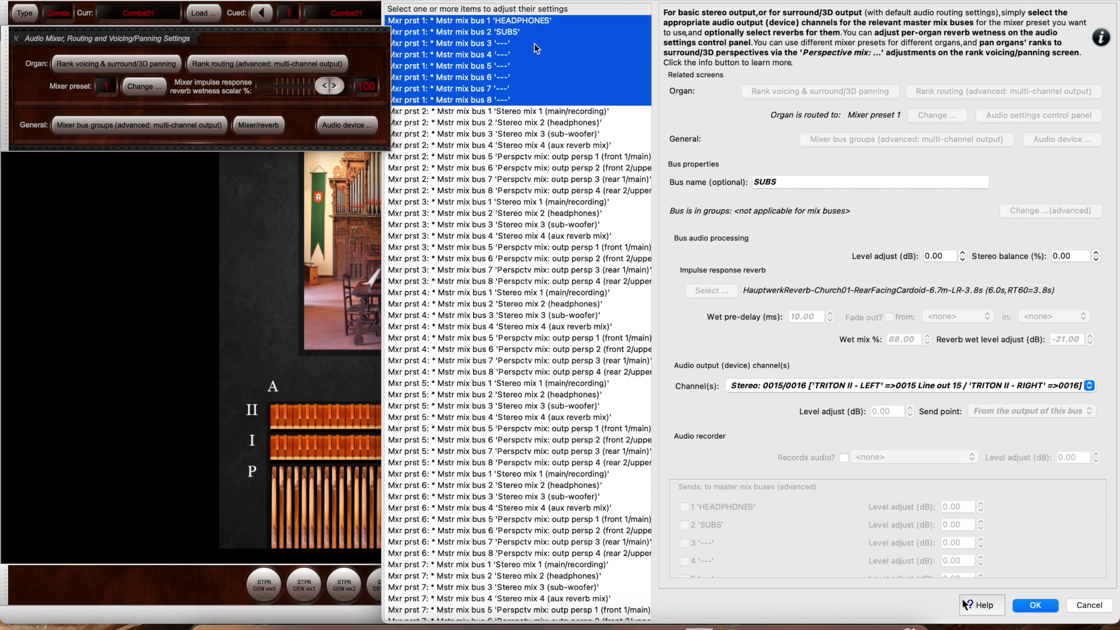
left_click(519, 22)
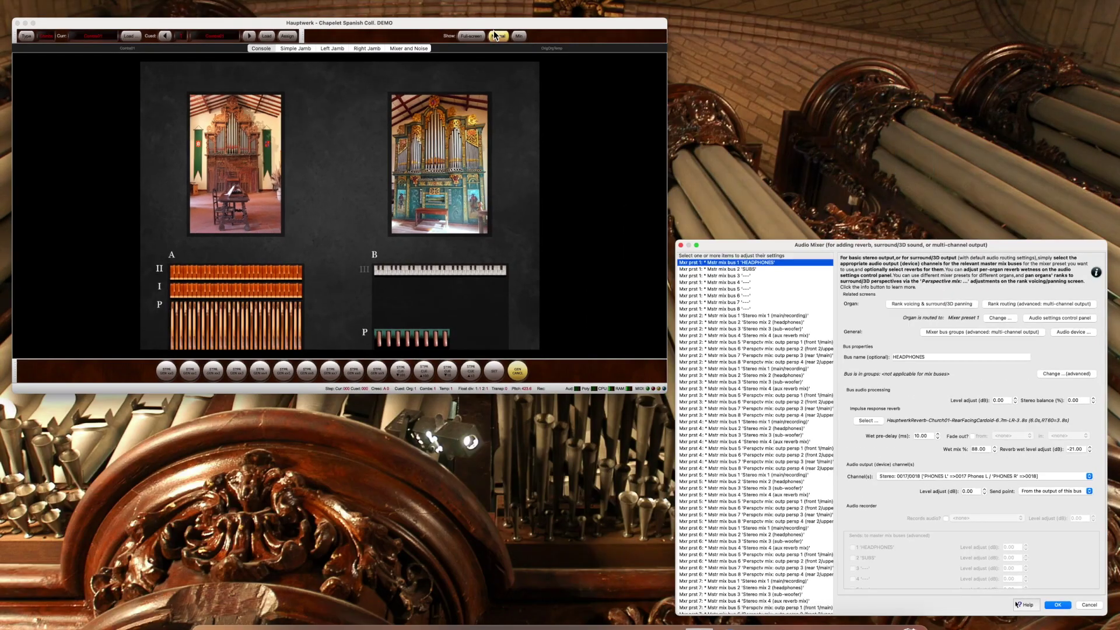
Examine the headphones and subwoofer master mix buses in the signal routing diagram, then return to the Audio Mixer window
key("ctrl+Up")
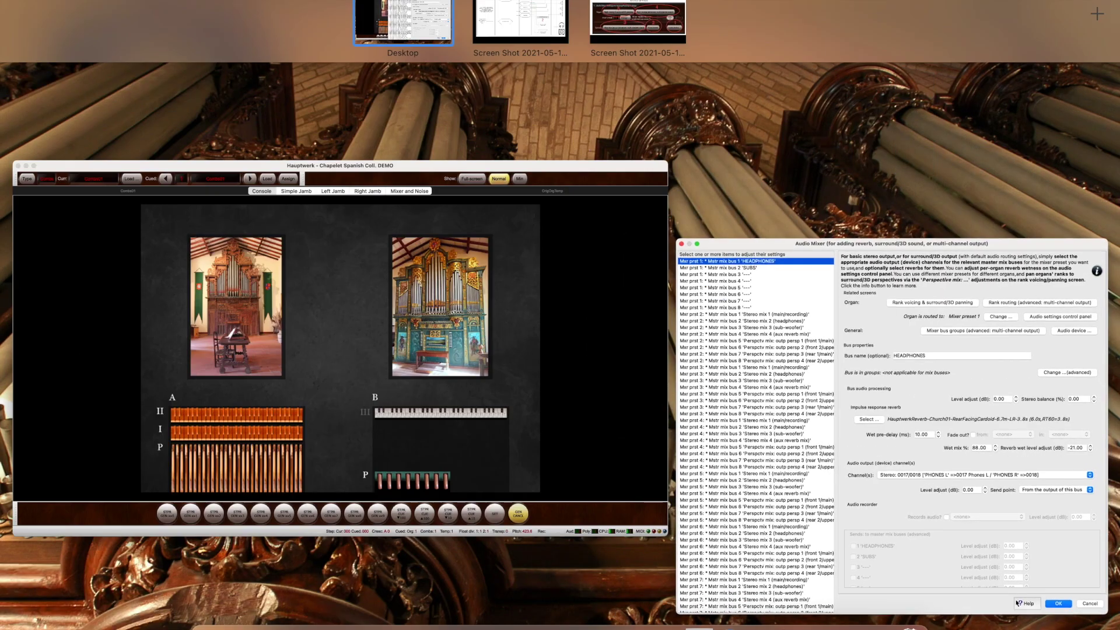
left_click(537, 26)
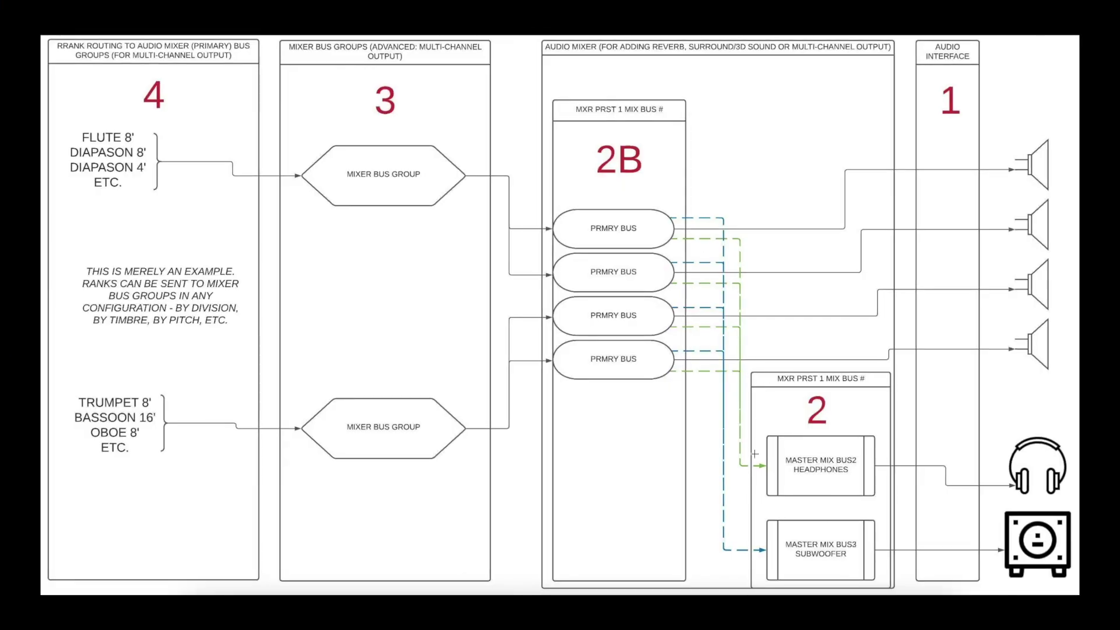
left_click_drag(751, 354, 896, 593)
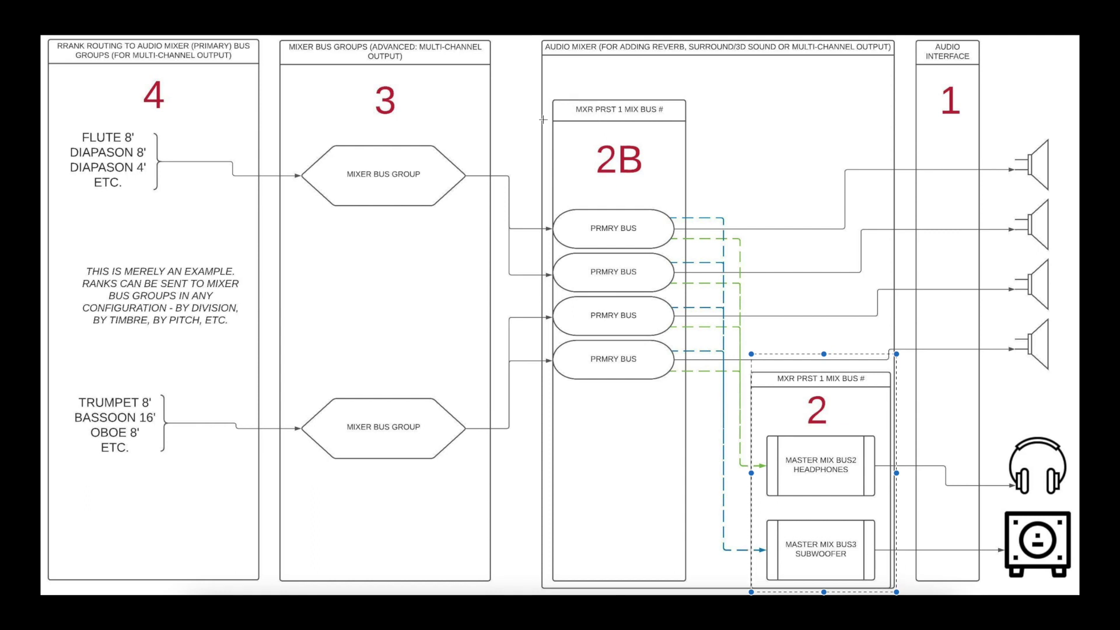
left_click_drag(502, 81, 768, 96)
left_click_drag(750, 350, 1068, 600)
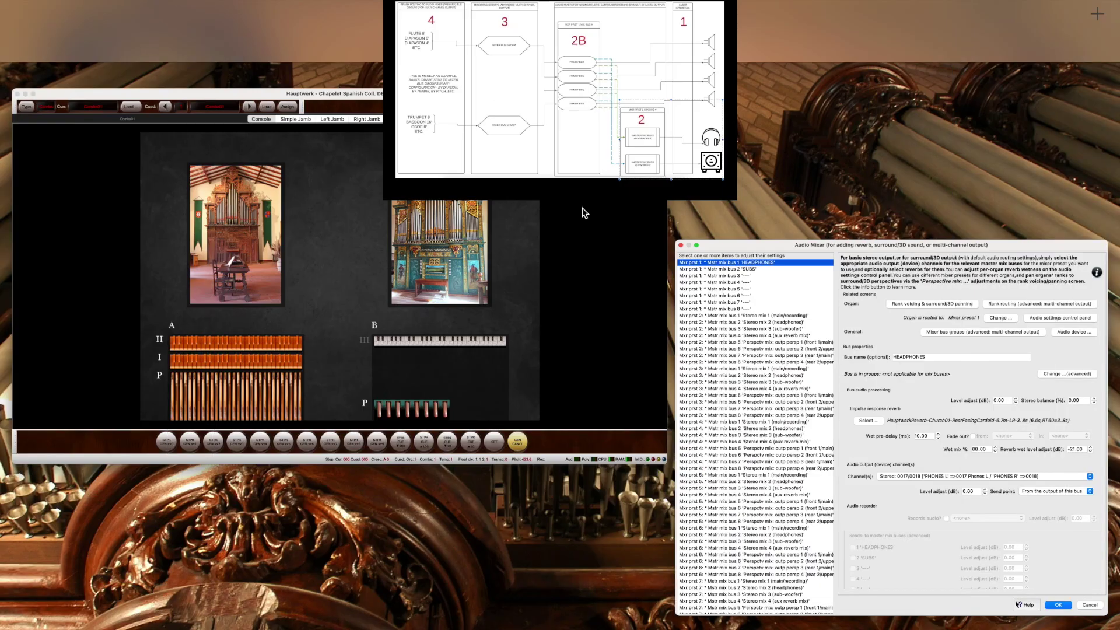
key("ctrl+Up")
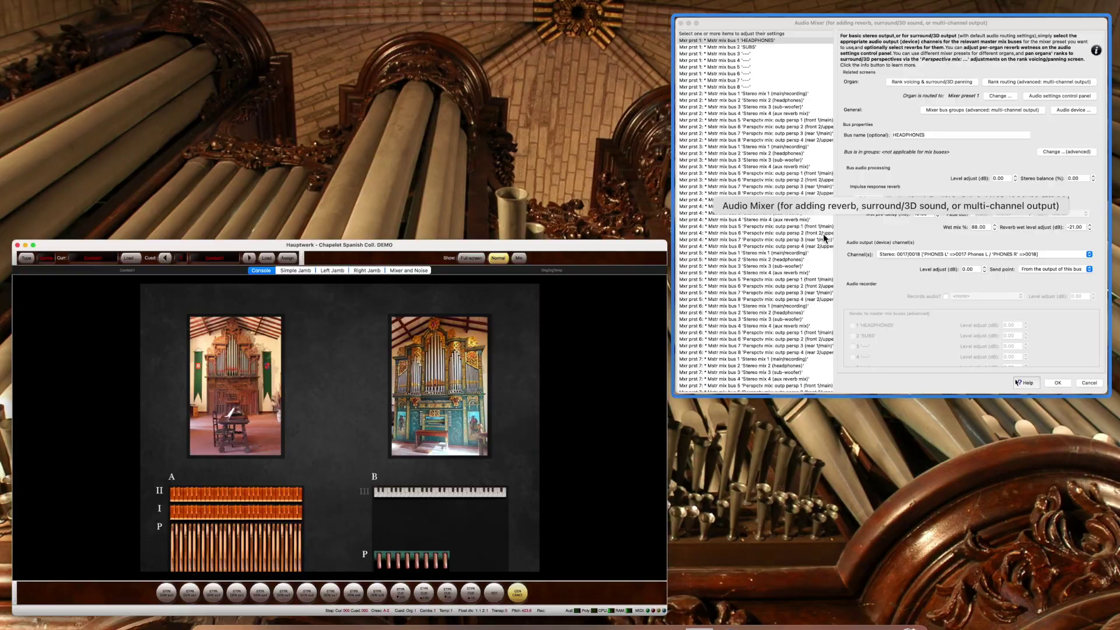
left_click(824, 238)
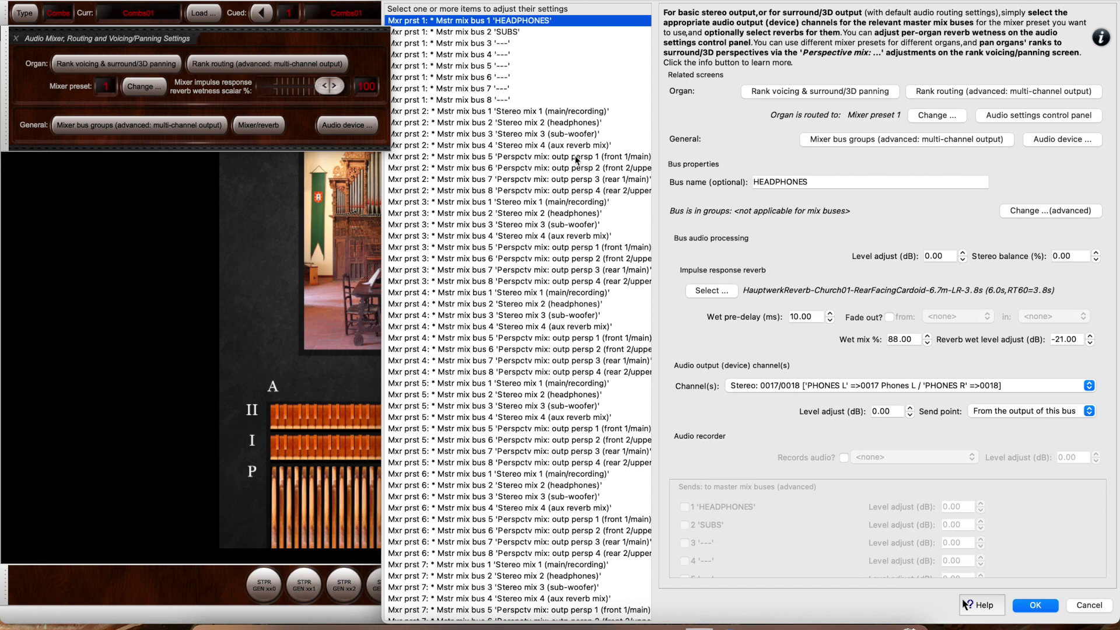
Expand the advanced items in the mixer bus list and bring mixer preset 1's intermediate and primary buses into view
left_click(521, 30)
left_click(518, 21)
scroll(496, 94, "down", 5)
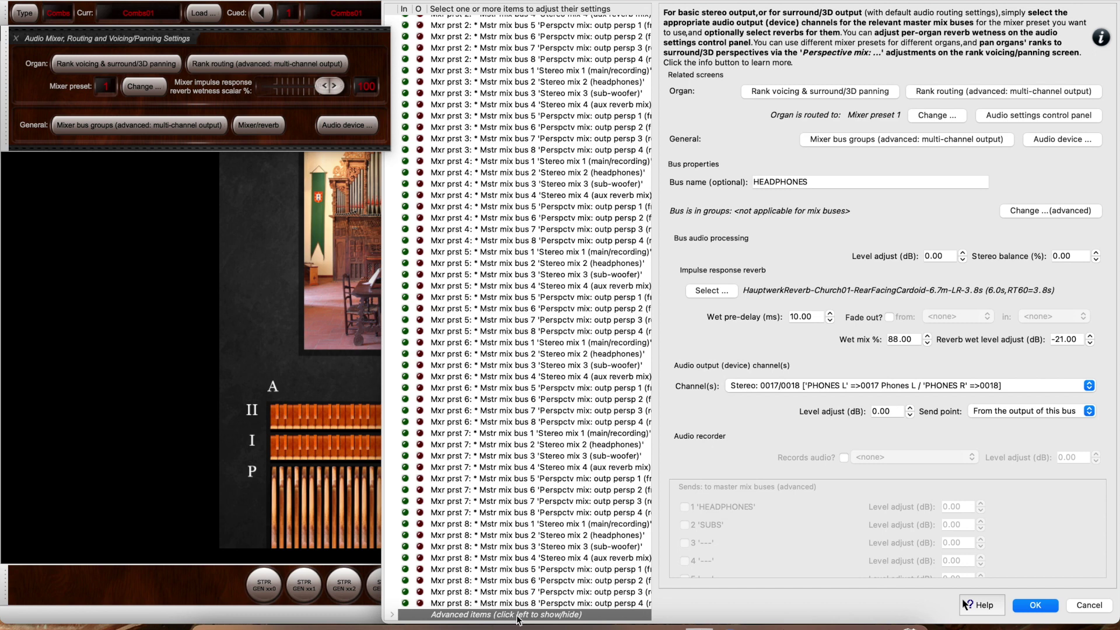
left_click(393, 616)
scroll(401, 604, "down", 10)
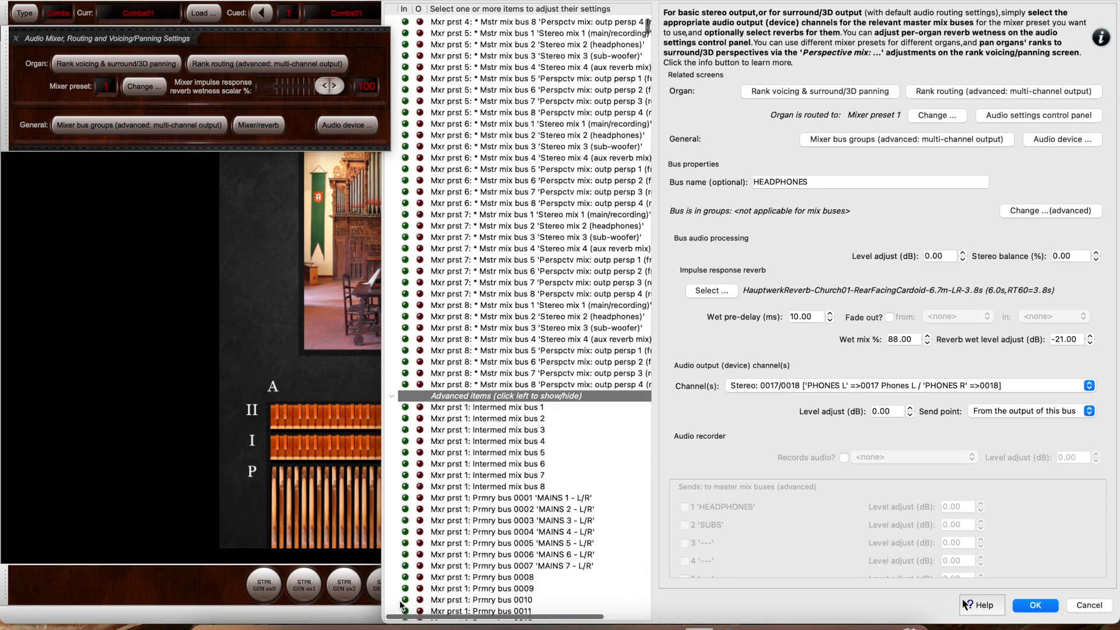
Highlight primary buses 0001 to 0034 of mixer preset 1 as a group, then return to the MAINS 1 - L/R bus alone
scroll(401, 604, "down", 4)
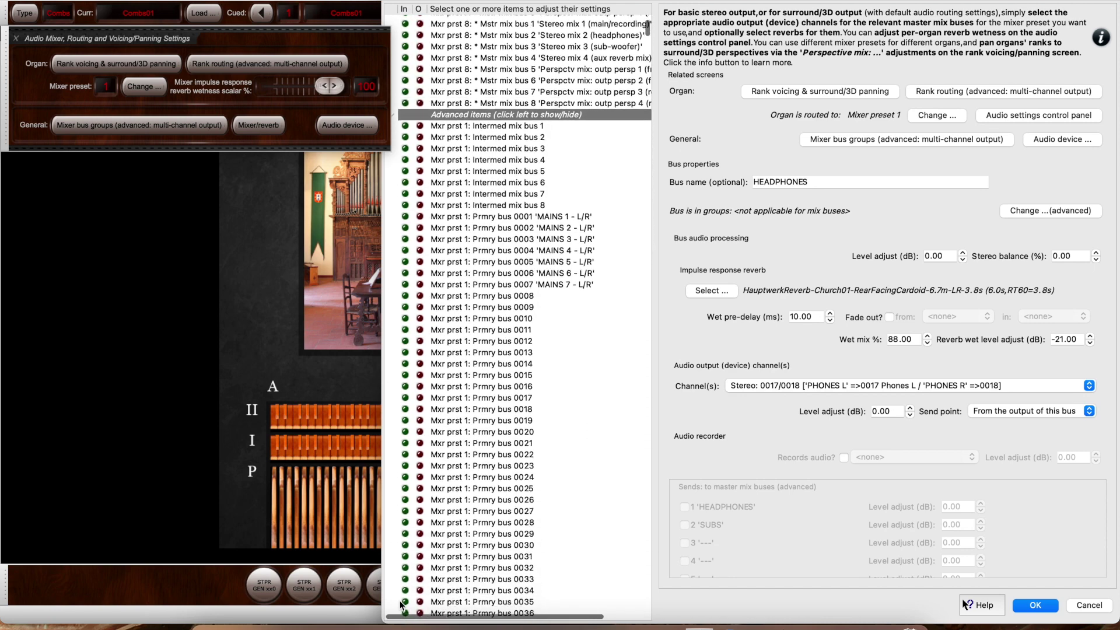
left_click_drag(501, 115, 551, 491)
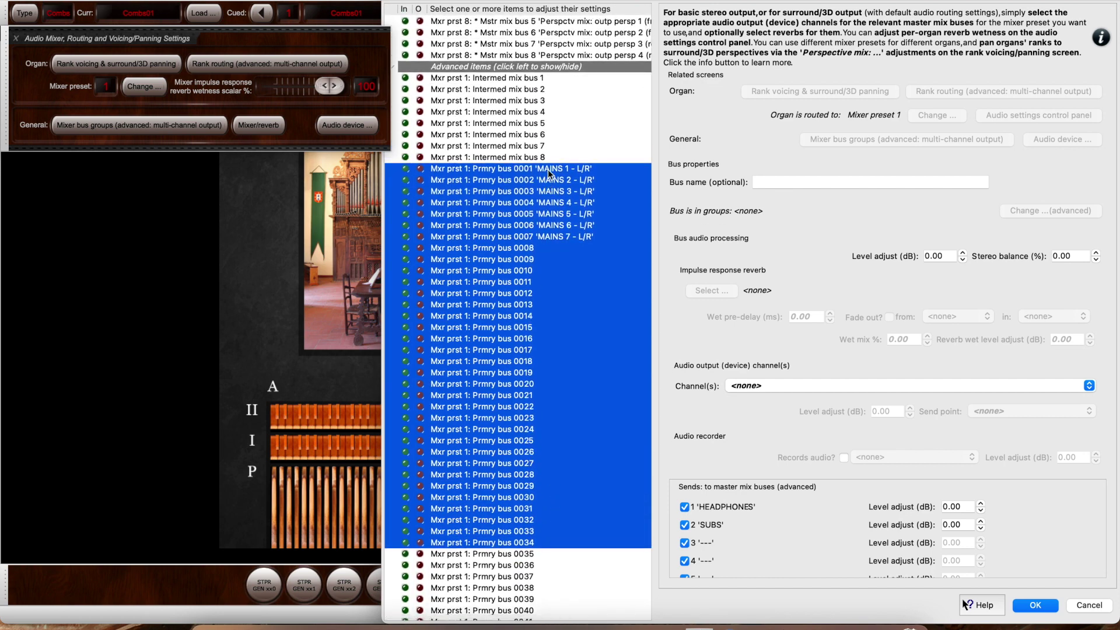
left_click(548, 169)
scroll(548, 169, "right", 3)
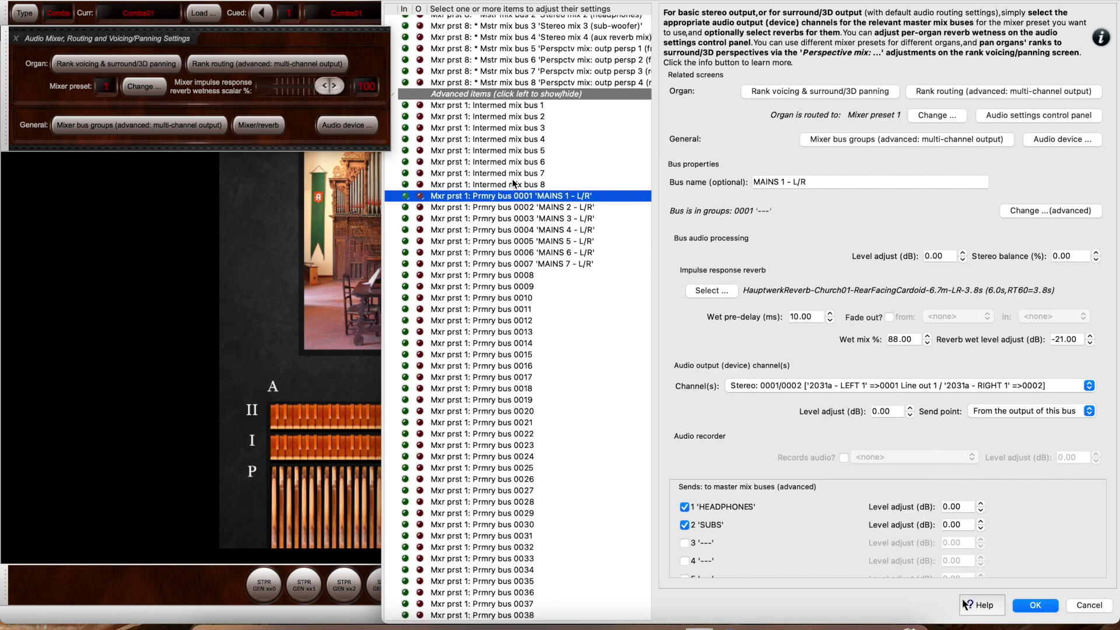
Go through primary buses MAINS 2 to MAINS 7 of mixer preset 1 and inspect their output channels and sends
left_click(529, 205)
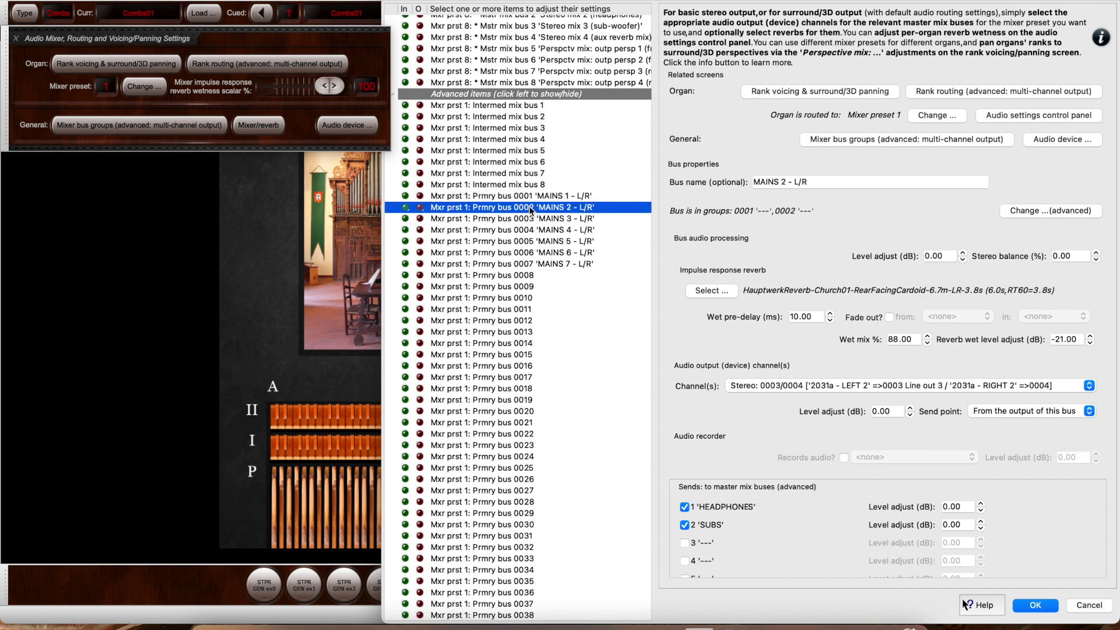
scroll(530, 206, "right", 2)
left_click(540, 221)
left_click(538, 230)
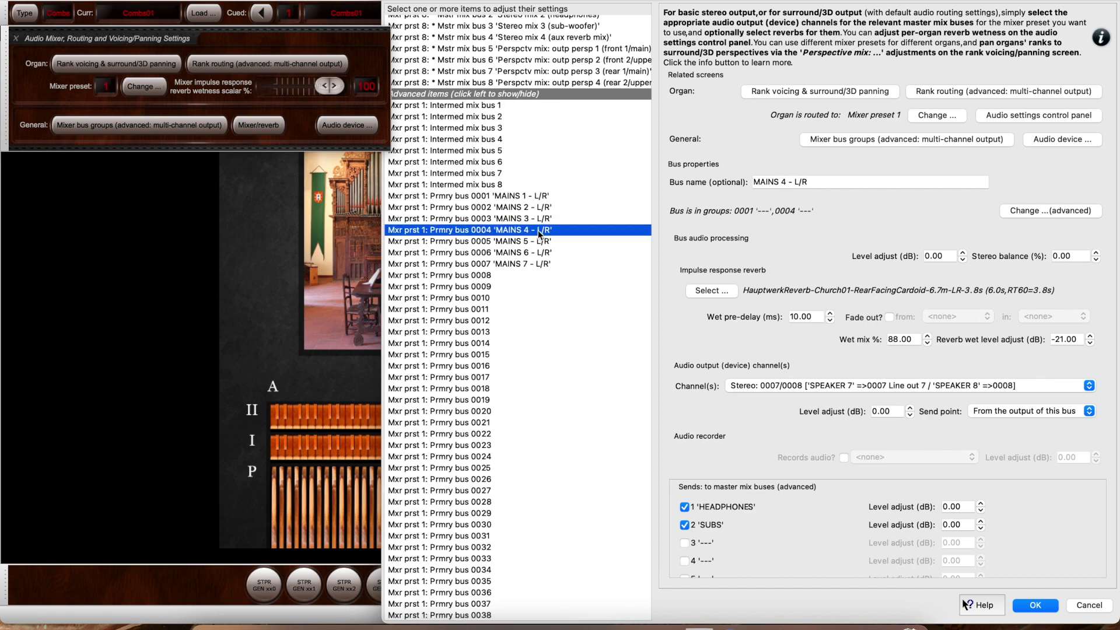
left_click(537, 239)
left_click(538, 253)
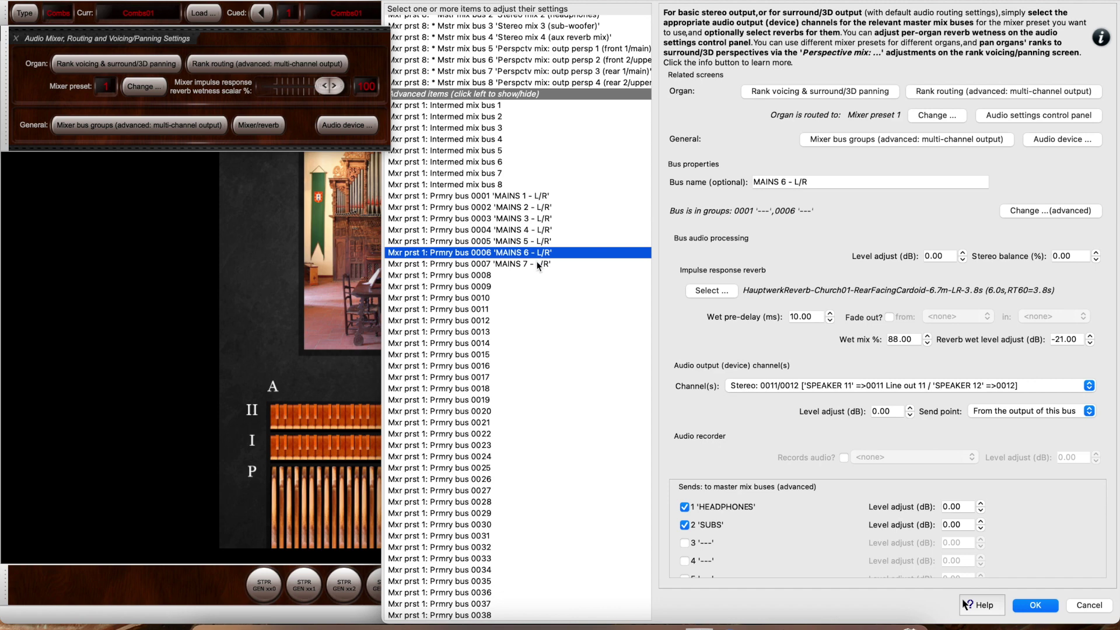
left_click(535, 264)
Go through the unnamed primary buses 0008 to 0018, then highlight primary buses 0001 to 0018 as a group
left_click(533, 275)
left_click(532, 287)
left_click(531, 297)
left_click(530, 308)
left_click(526, 322)
left_click(526, 331)
left_click(526, 342)
left_click(524, 353)
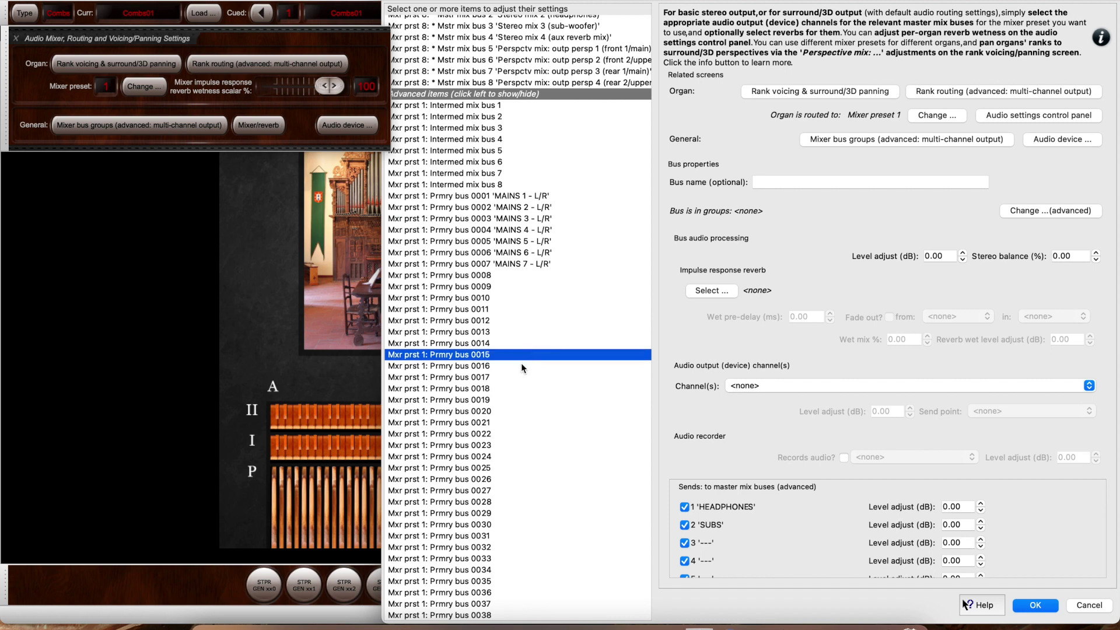
left_click(520, 365)
left_click(520, 377)
left_click(519, 388)
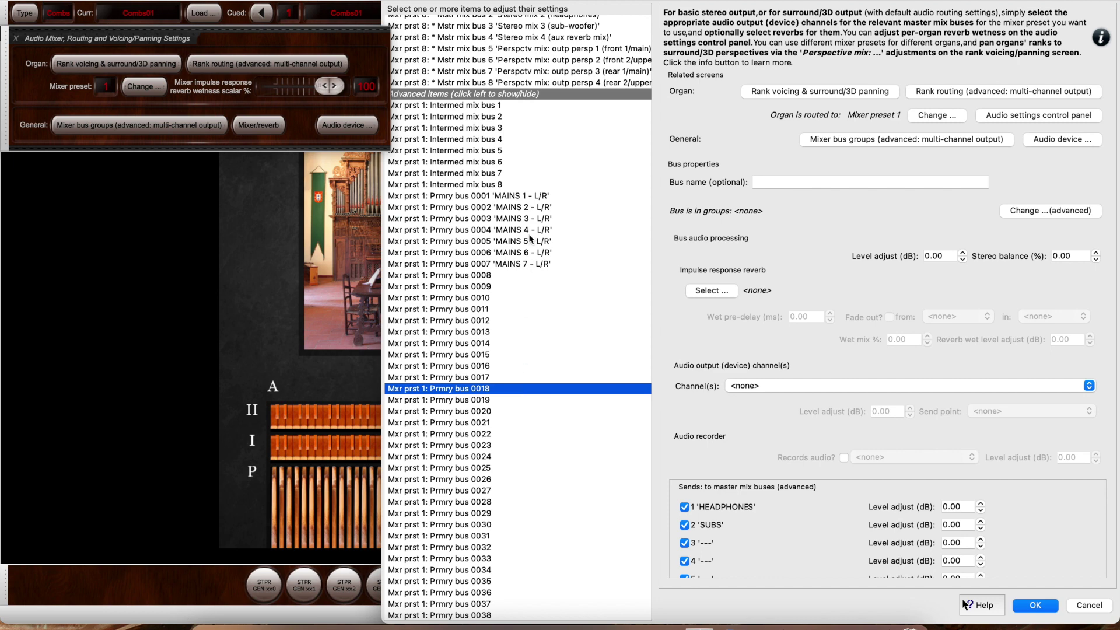
left_click(517, 199)
left_click_drag(516, 199, 515, 387)
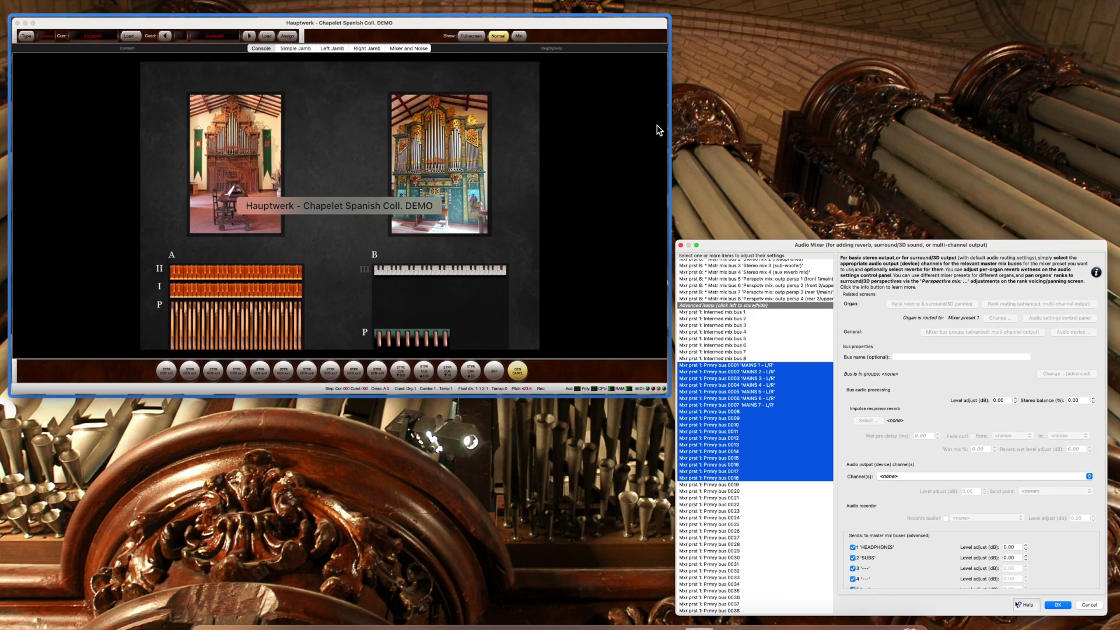
Mark the speaker outputs and the primary buses feeding them in the signal routing diagram, then return to the Audio Mixer window
key("ctrl+Up")
left_click(550, 23)
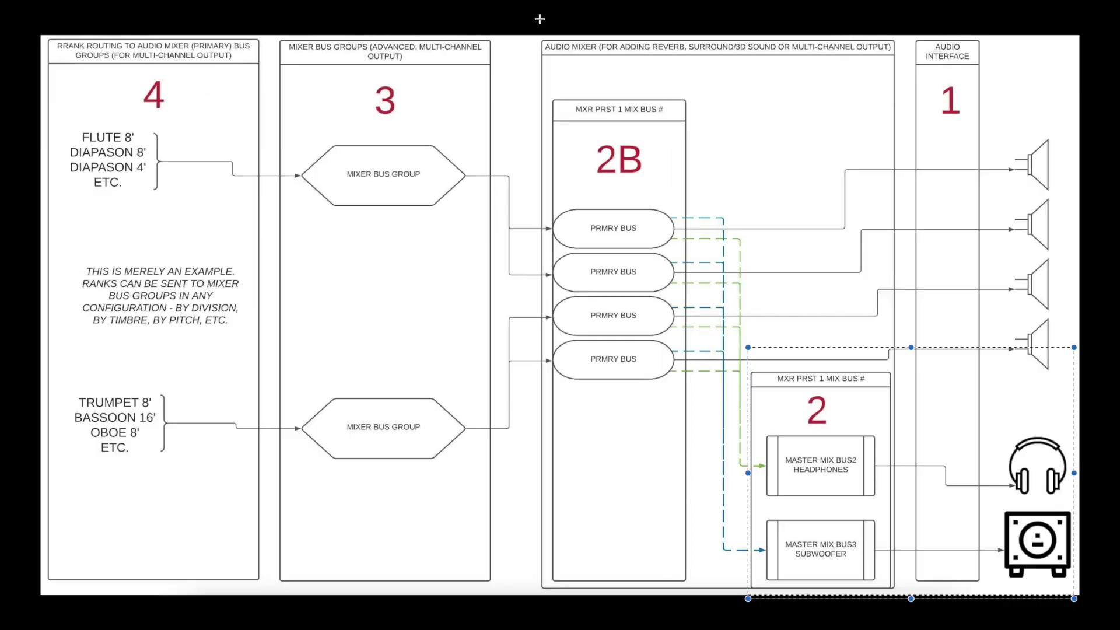
left_click_drag(751, 115, 981, 270)
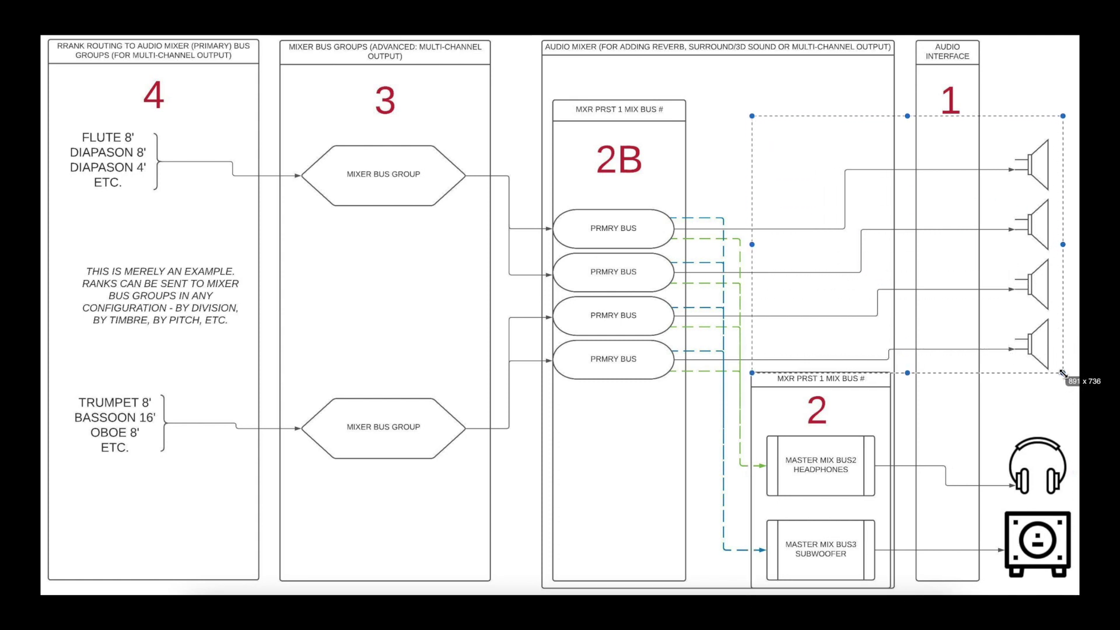
left_click_drag(1067, 373, 1067, 373)
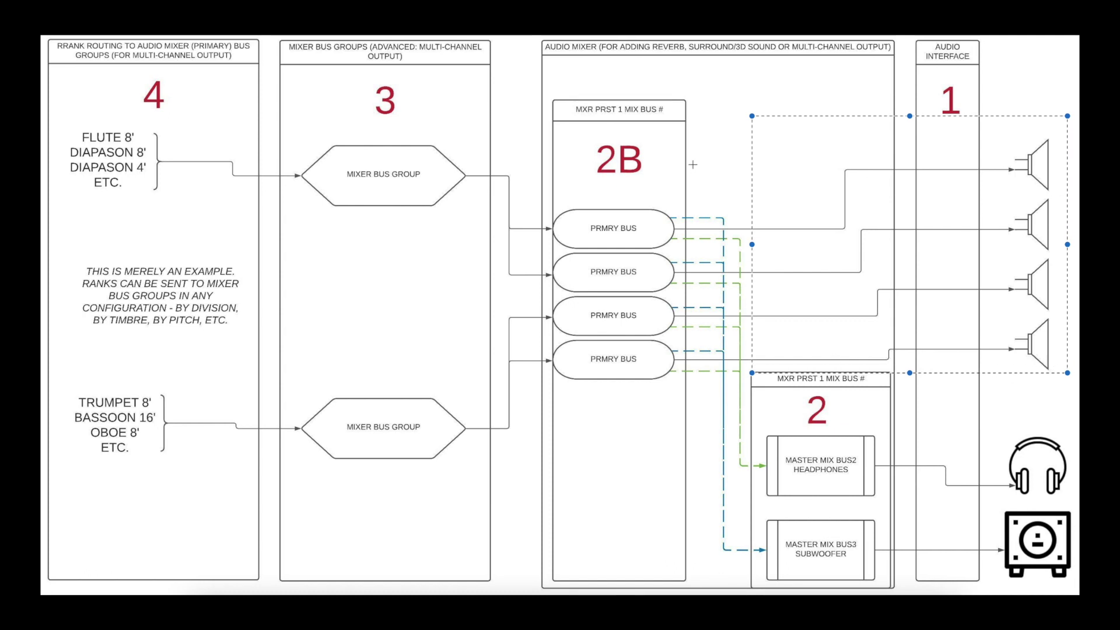
left_click_drag(537, 86, 1060, 377)
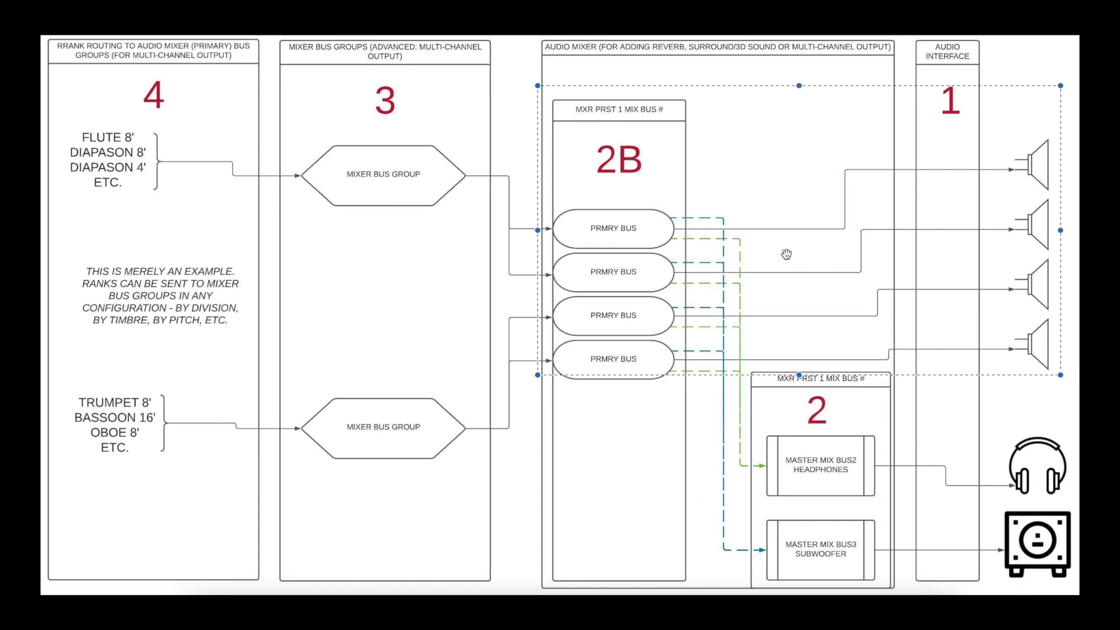
key("ctrl+Up")
left_click(862, 354)
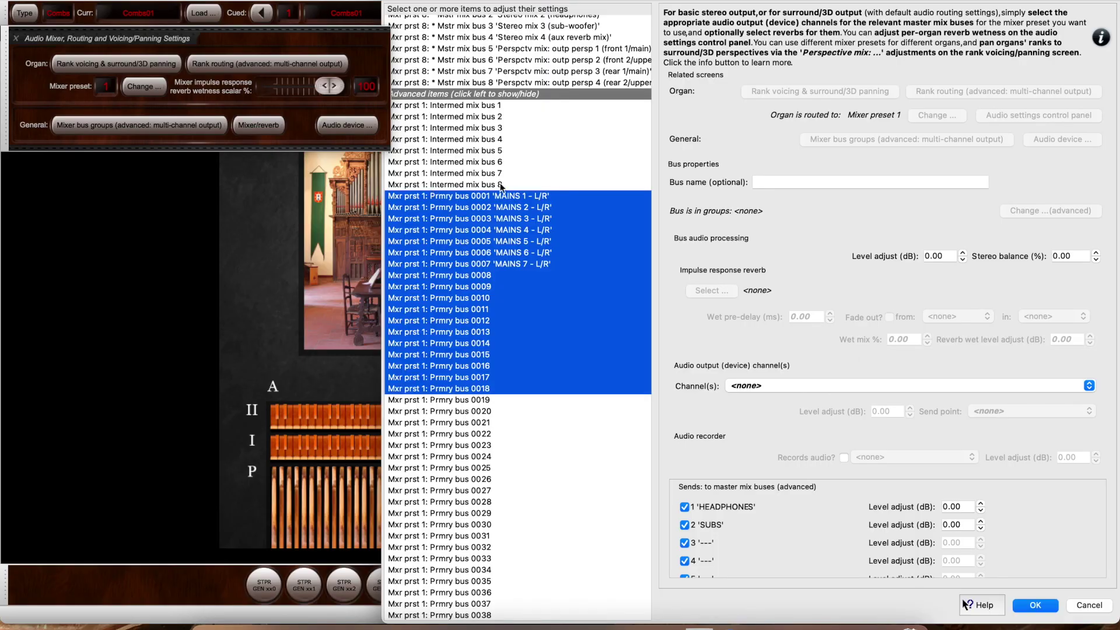
Step through primary buses MAINS 1 to MAINS 6 and back to MAINS 1, comparing their settings
left_click(511, 195)
left_click(516, 207)
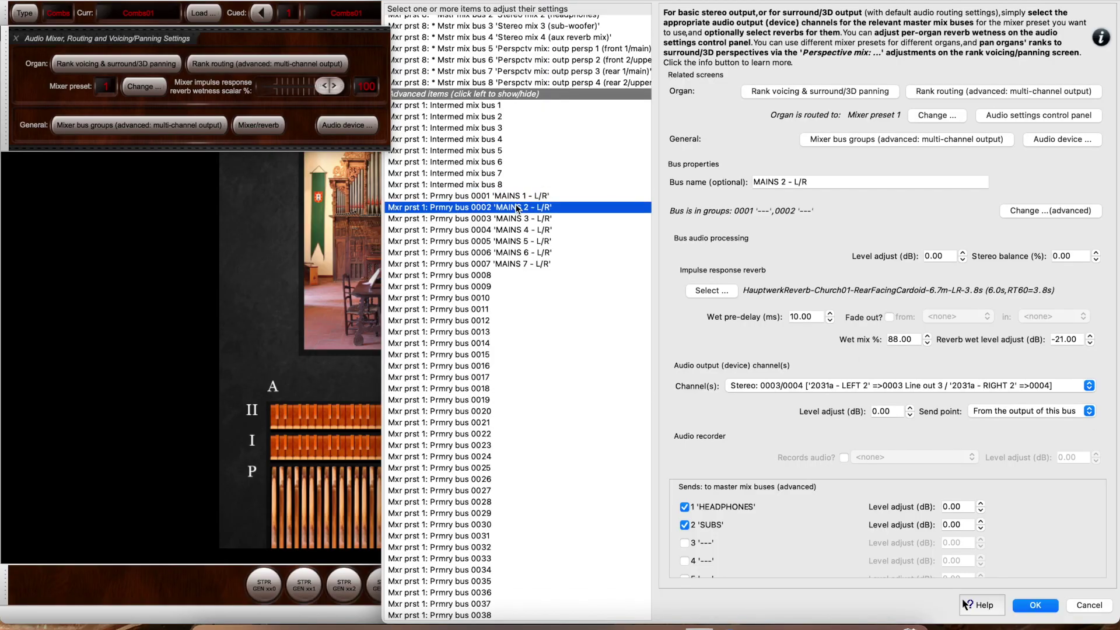
key("Down")
key("Down")
key("Down")
key("Down")
key("Up")
key("Up")
key("Up")
key("Up")
key("Up")
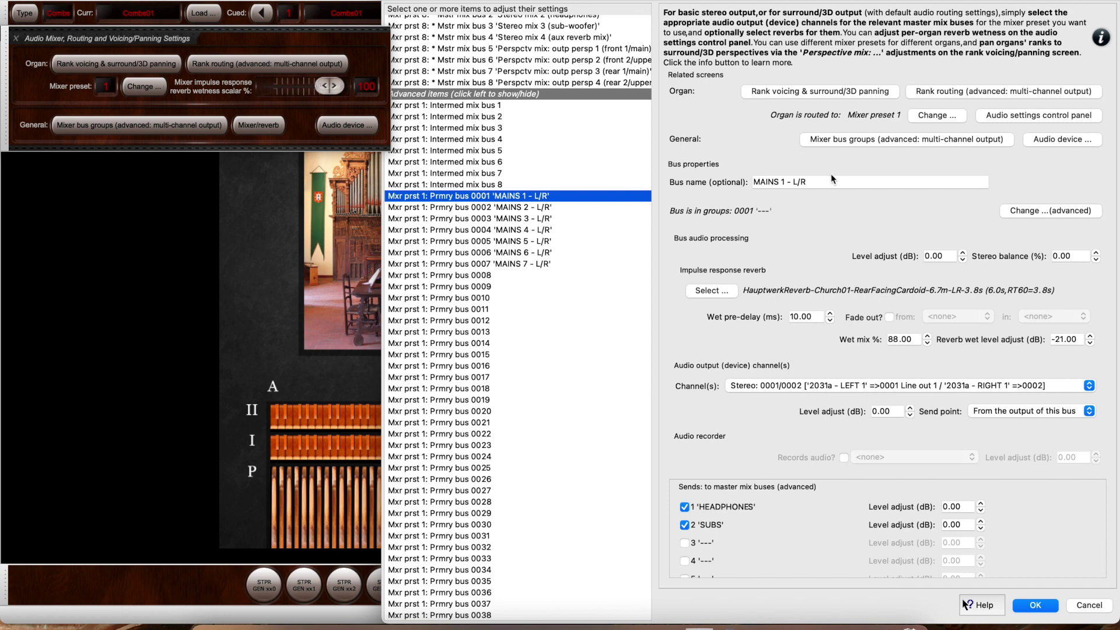
Check the bus name fields of MAINS 1 and MAINS 2, then compare the output channels of MAINS 1 to MAINS 5
key("Tab")
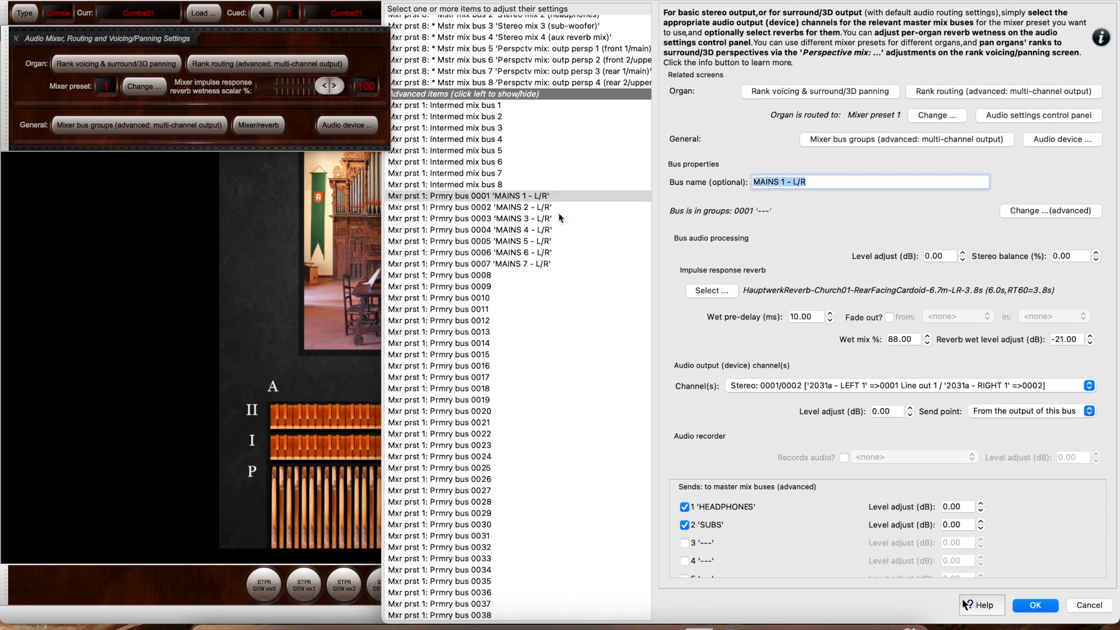
left_click(550, 208)
key("Tab")
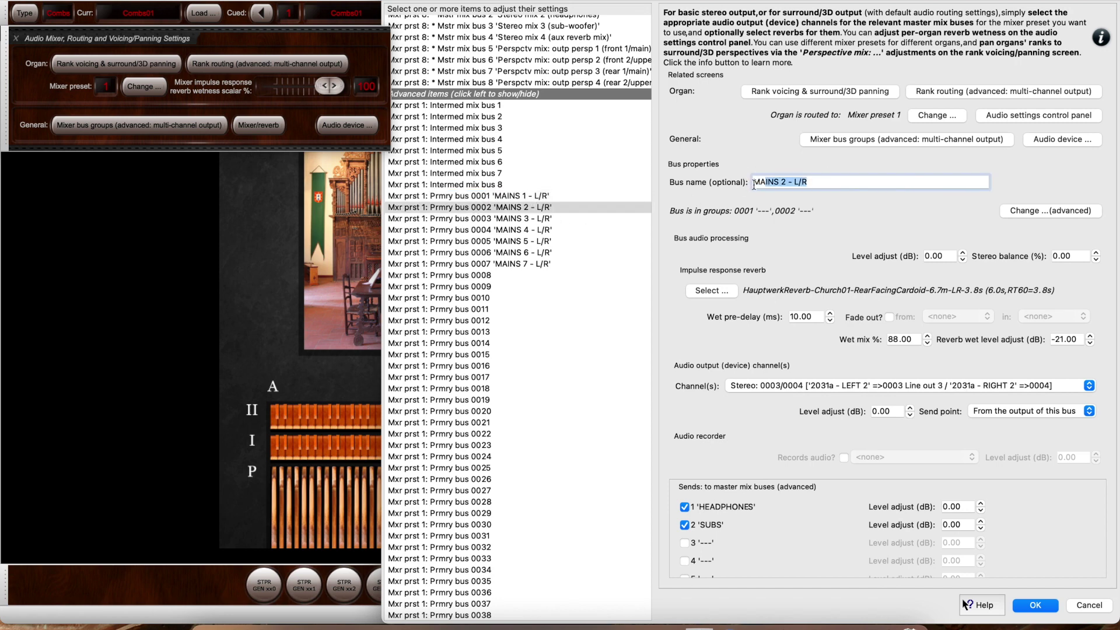
left_click(543, 197)
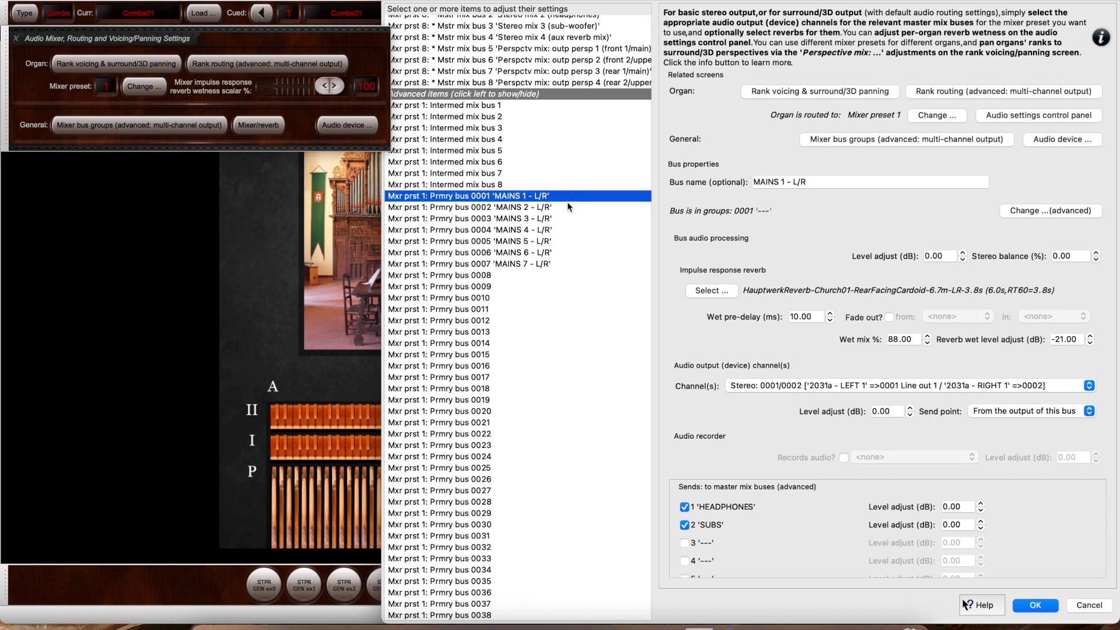
left_click(566, 206)
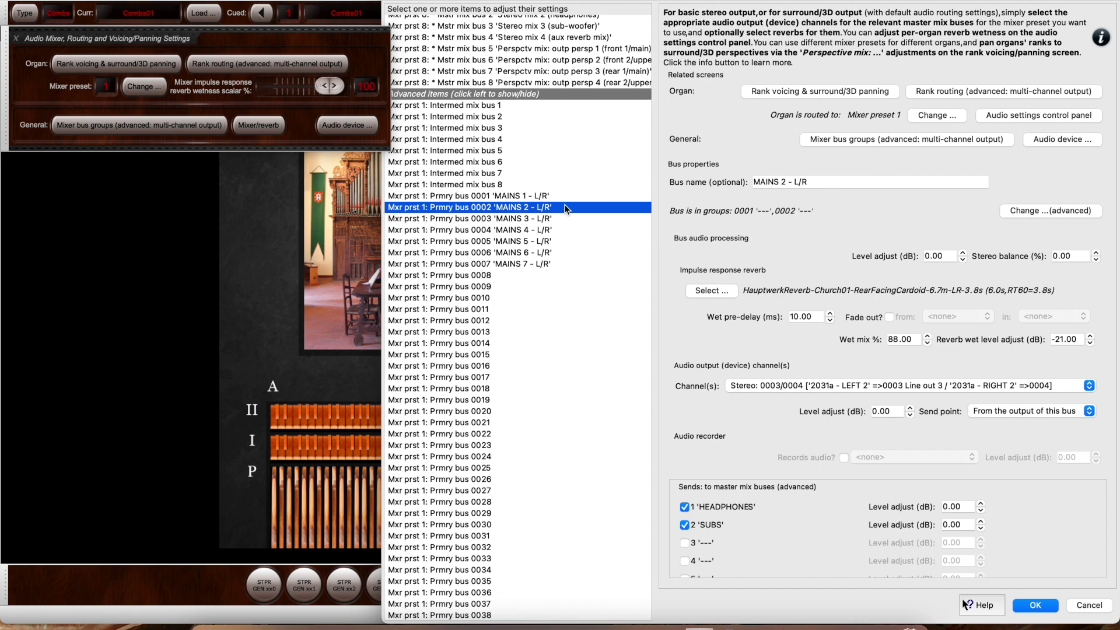
left_click(562, 219)
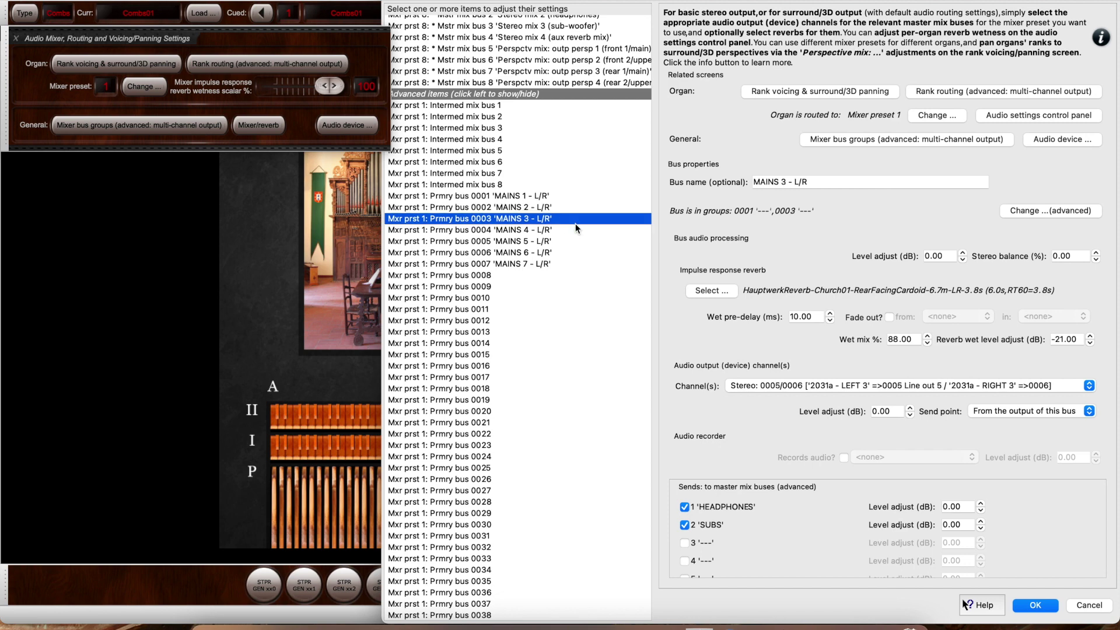
left_click(568, 229)
left_click(569, 243)
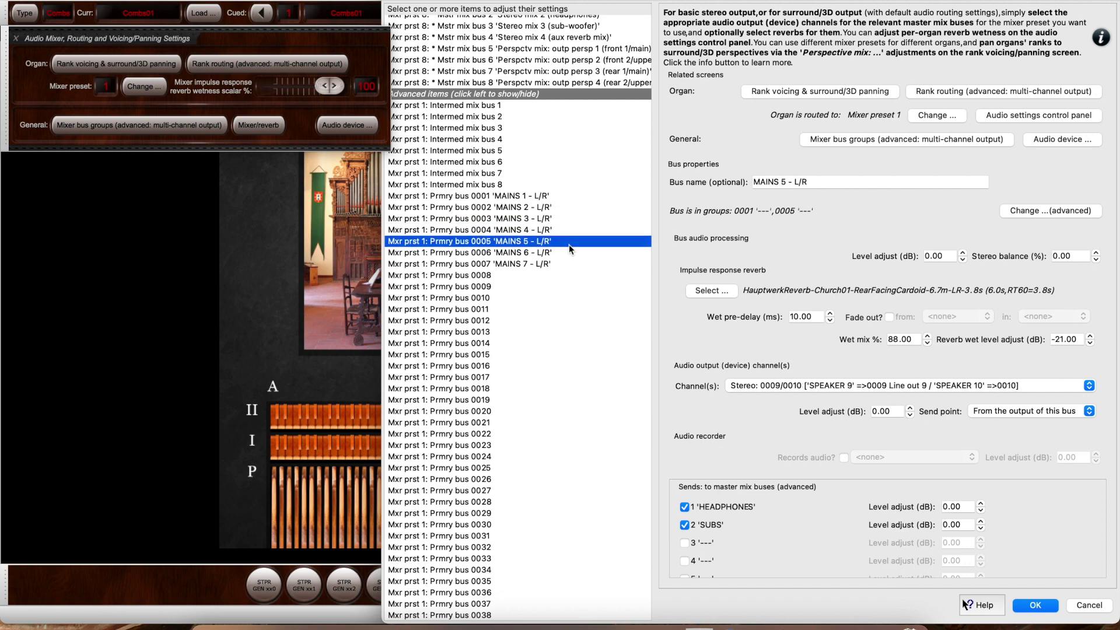
Examine the available output channels and impulse response reverbs for the MAINS 1 - L/R bus, leaving both choices as they are
left_click(553, 199)
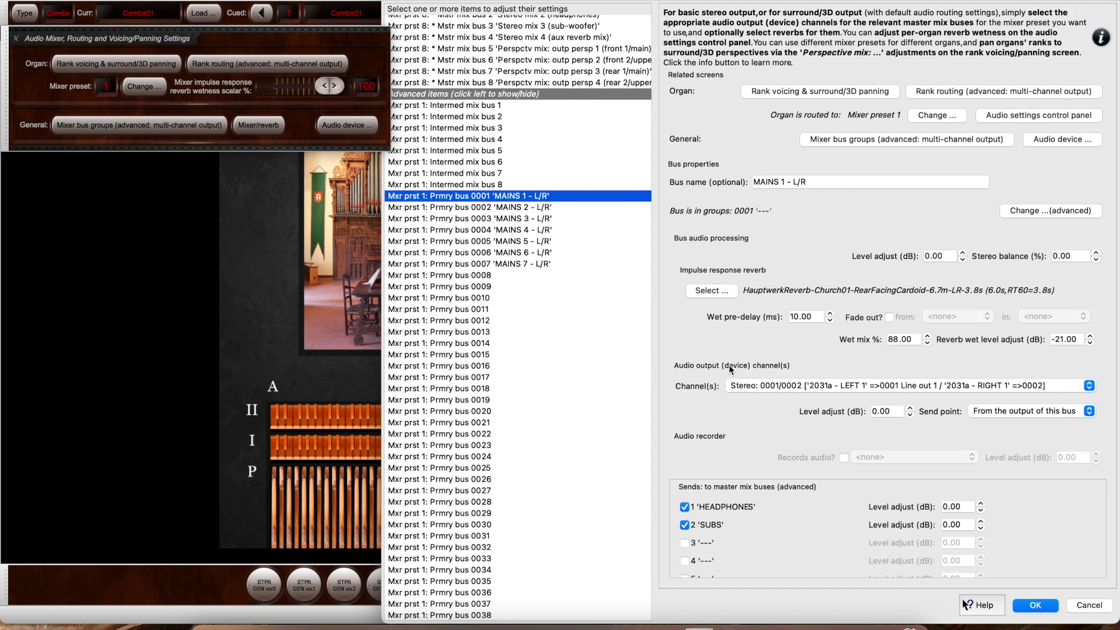
left_click(746, 385)
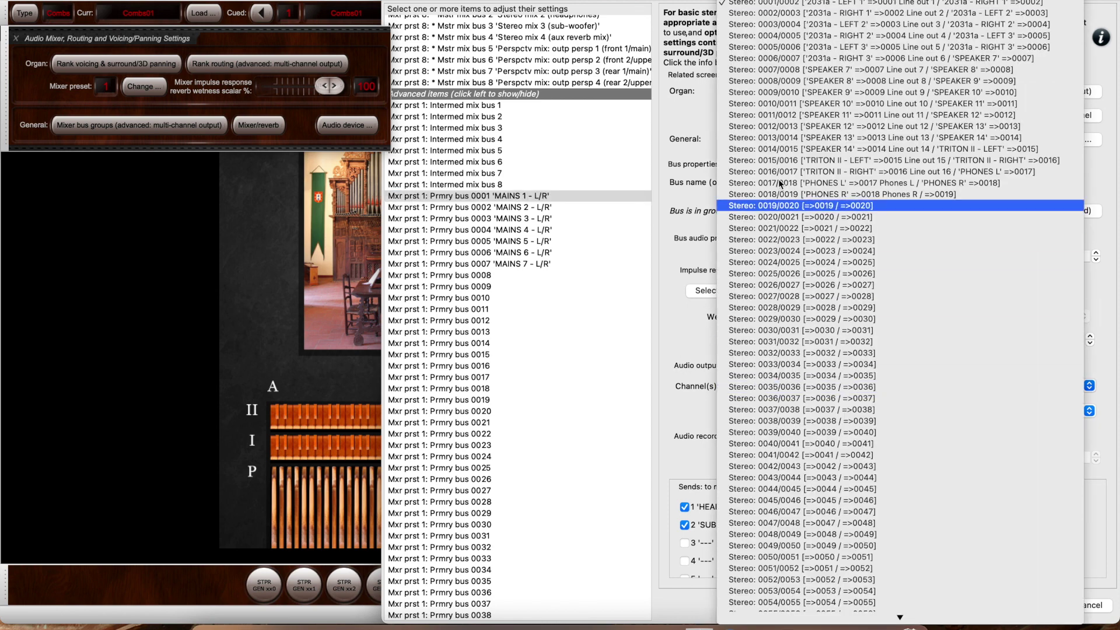
left_click(507, 197)
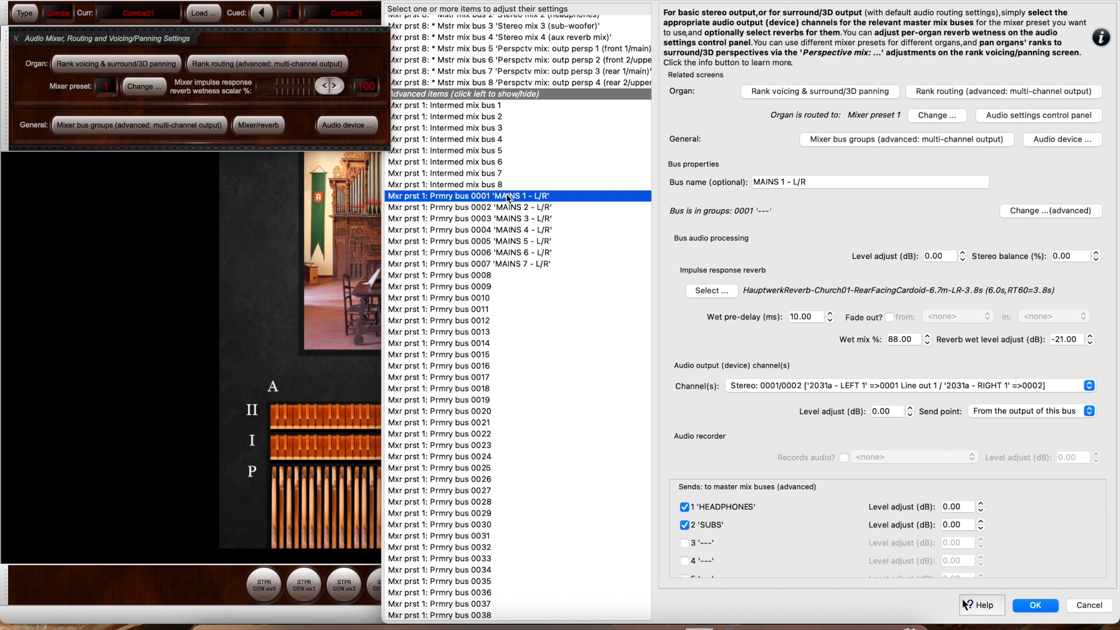
left_click(723, 289)
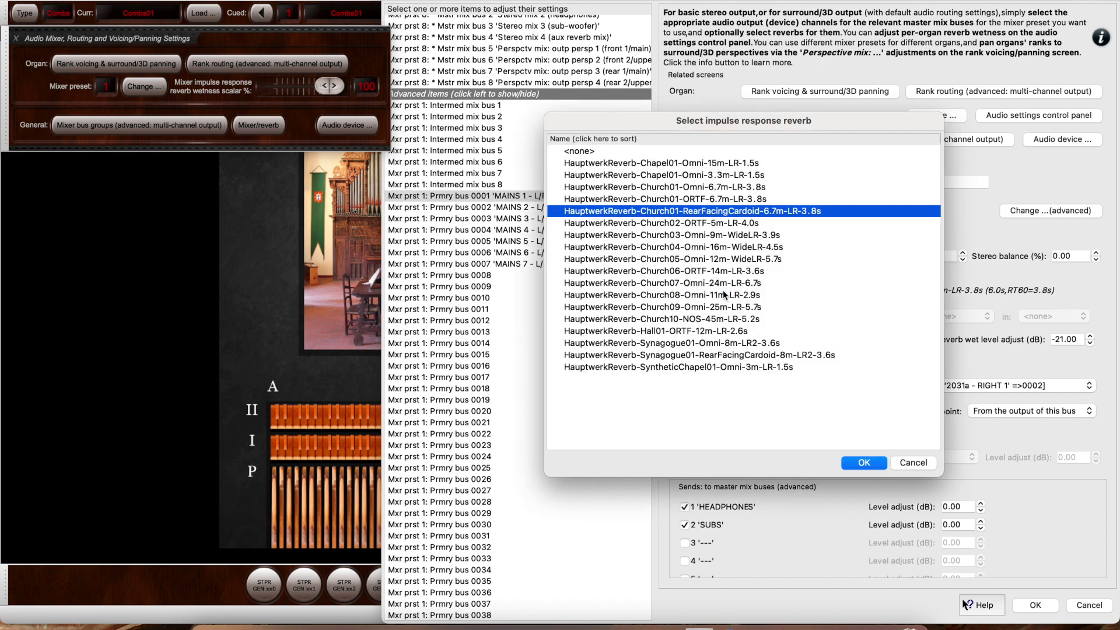
left_click(911, 462)
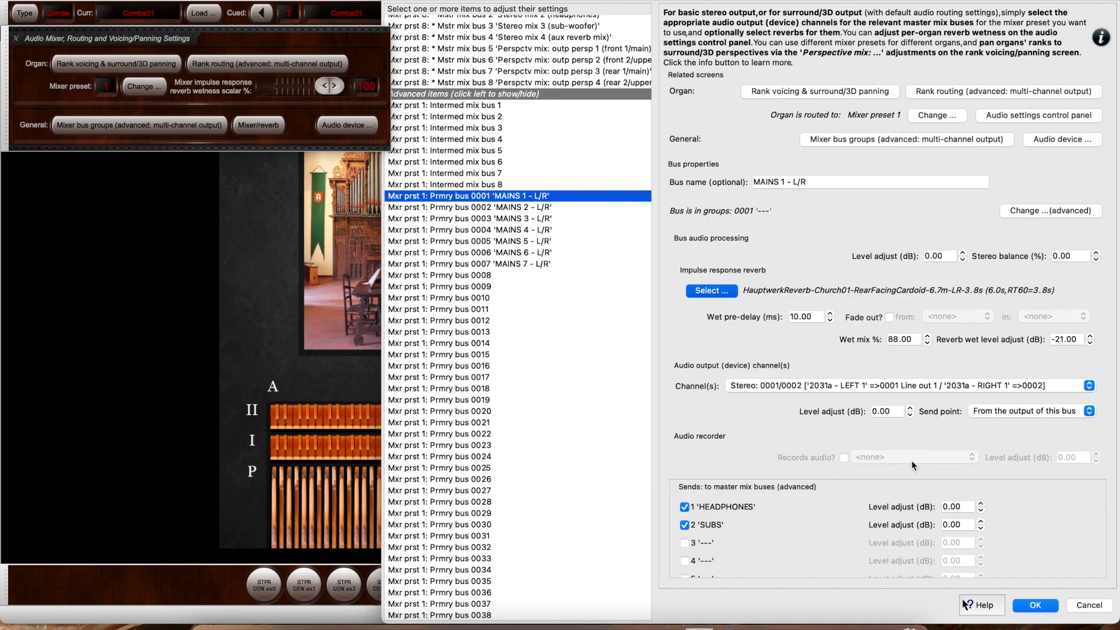
Check the impulse response reverb and its settings on each primary bus from MAINS 2 to MAINS 7
left_click(537, 206)
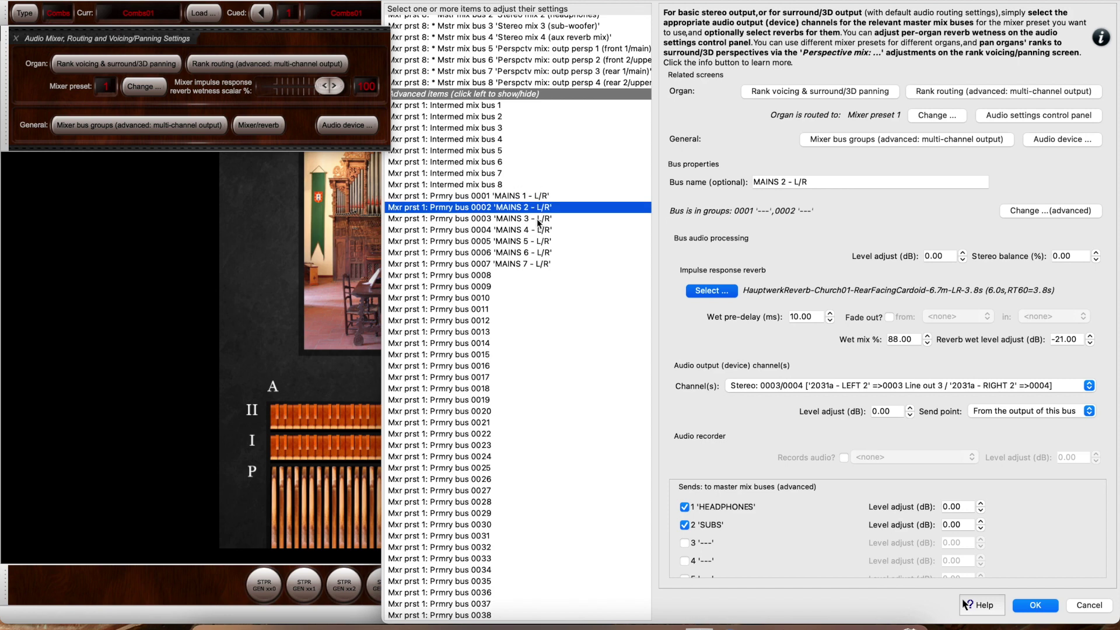
left_click(537, 218)
left_click(536, 231)
left_click(537, 241)
left_click(537, 252)
left_click(536, 262)
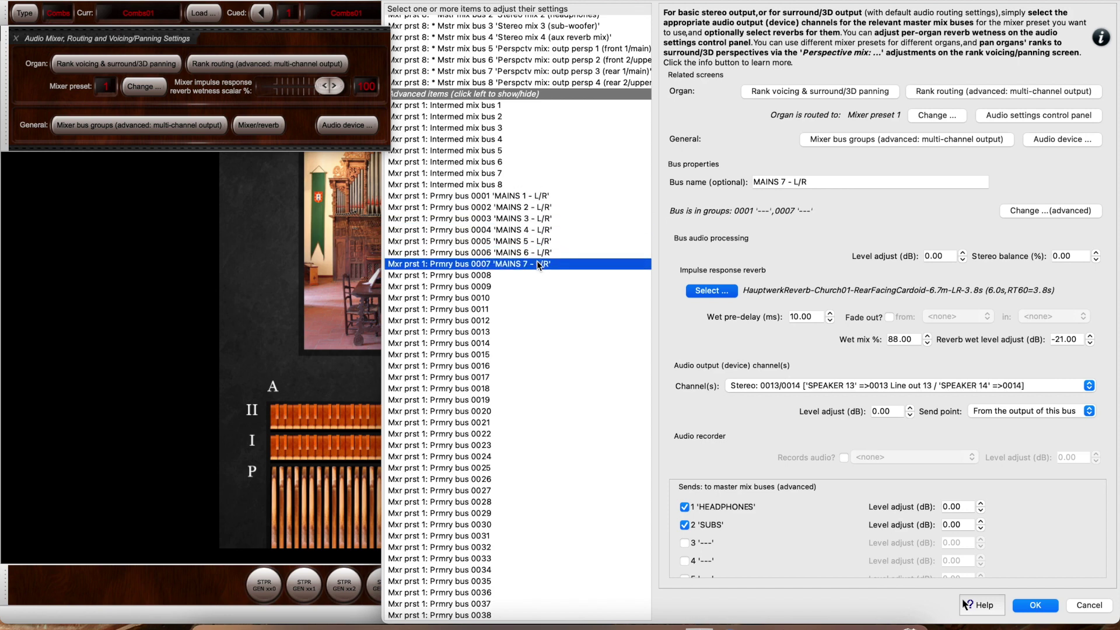
Highlight primary buses 0001 to 0011 as a group, then look over the HEADPHONES and SUBS master mix buses and return to the primary buses
left_click(526, 197)
left_click_drag(526, 197, 542, 310)
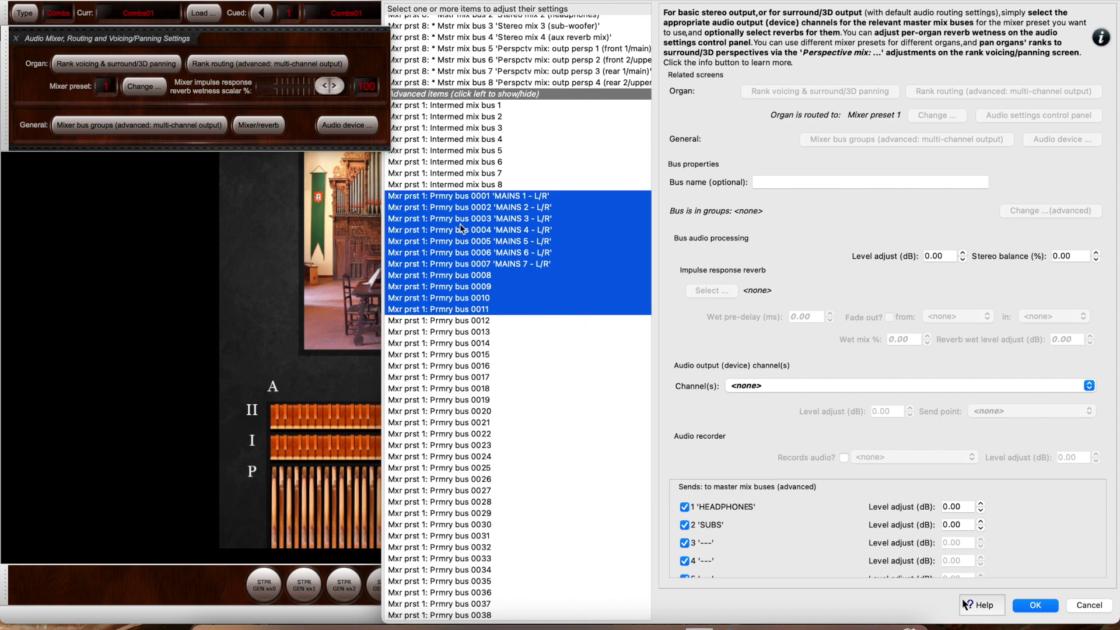
scroll(477, 244, "up", 15)
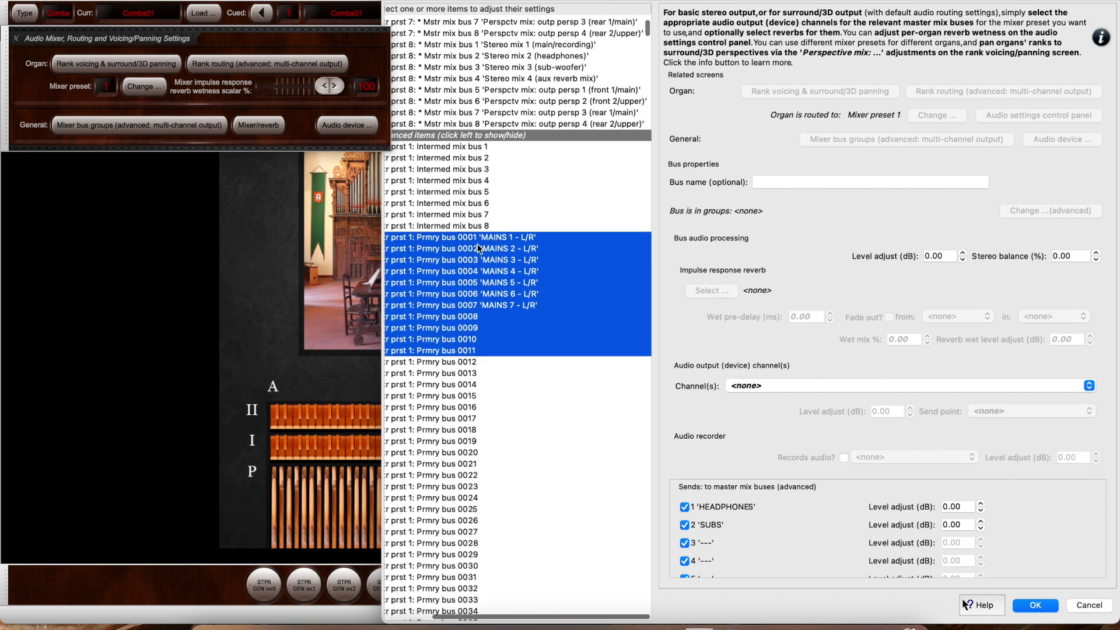
scroll(477, 244, "left", 2)
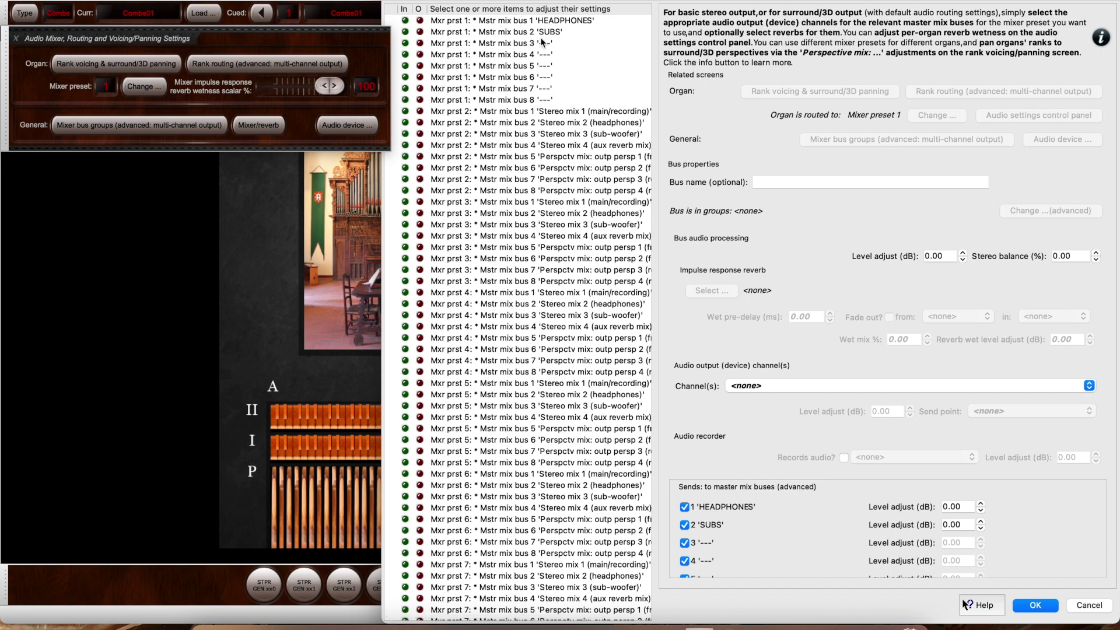
scroll(533, 46, "down", 15)
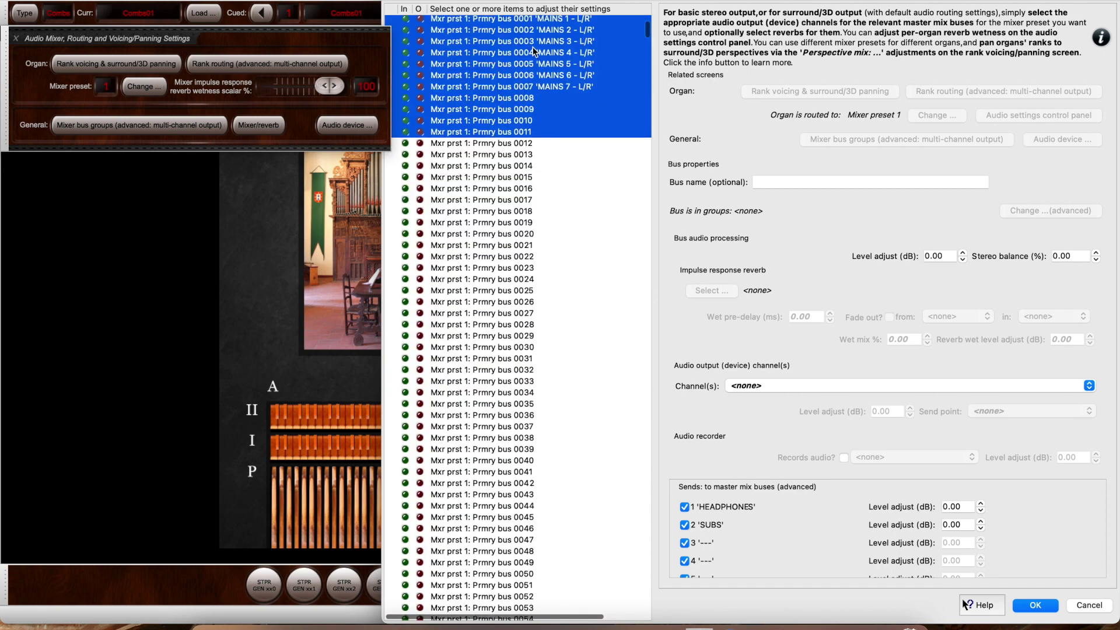
scroll(533, 47, "up", 2)
Select primary buses MAINS 1 to MAINS 7 of mixer preset 1 together, starting from MAINS 1 - L/R
left_click(533, 105, "shift")
scroll(535, 97, "right", 2)
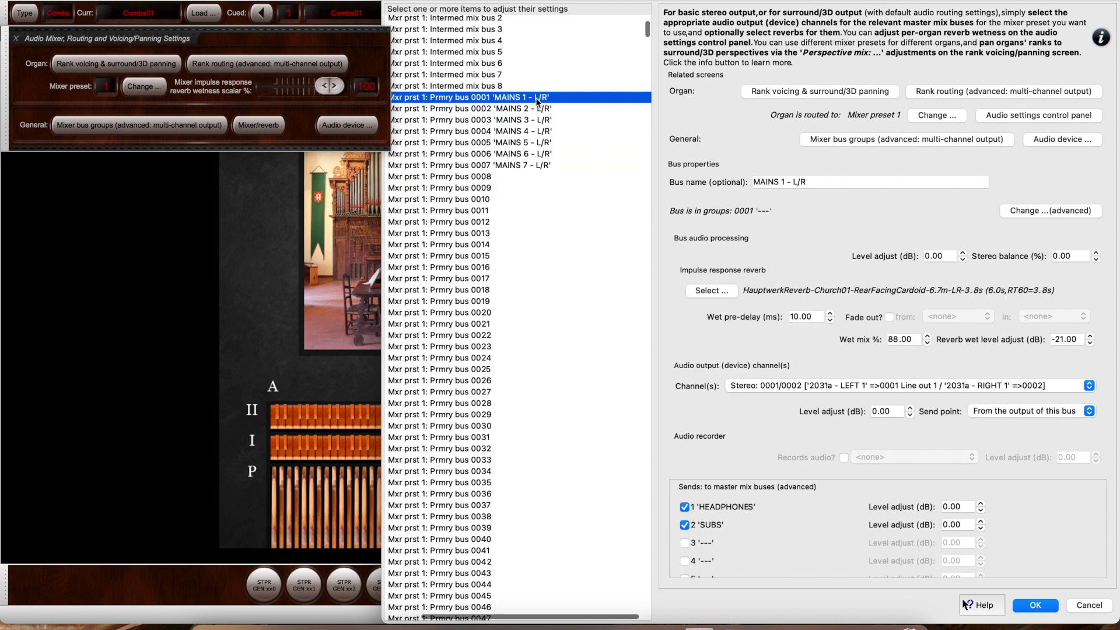
mouse_move(541, 142)
left_mouse_down()
mouse_move(541, 173)
mouse_move(538, 97)
mouse_move(544, 163)
left_mouse_up()
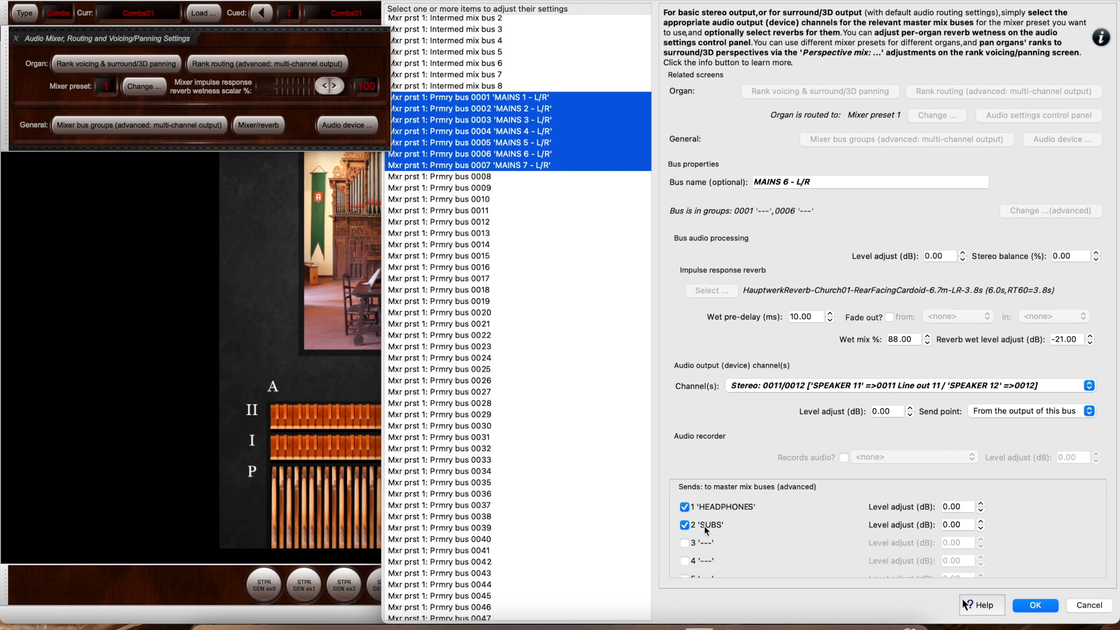
Review the HEADPHONES master mix bus of mixer preset 1, then select primary buses MAINS 1 to MAINS 7 together
scroll(529, 212, "up", 15)
scroll(529, 211, "left", 2)
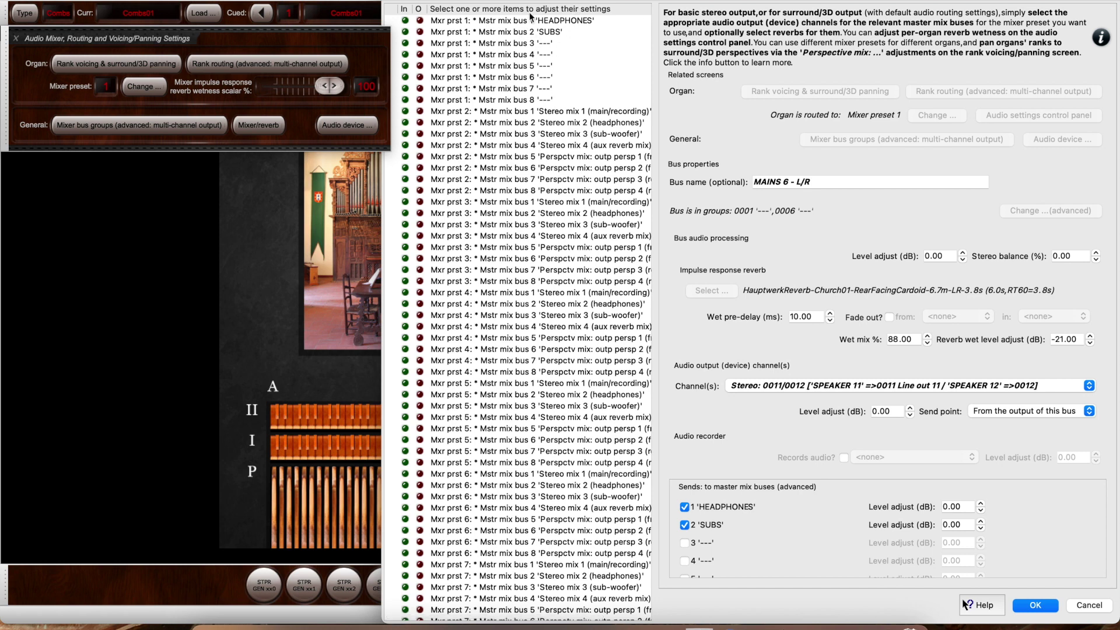
left_click(563, 21)
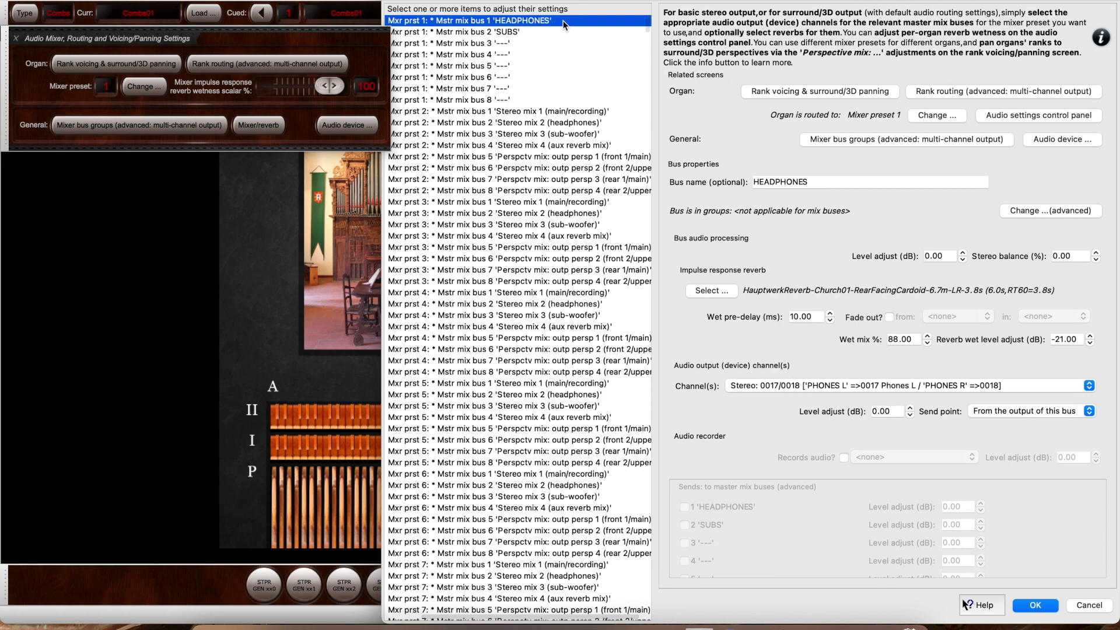
left_click(822, 178)
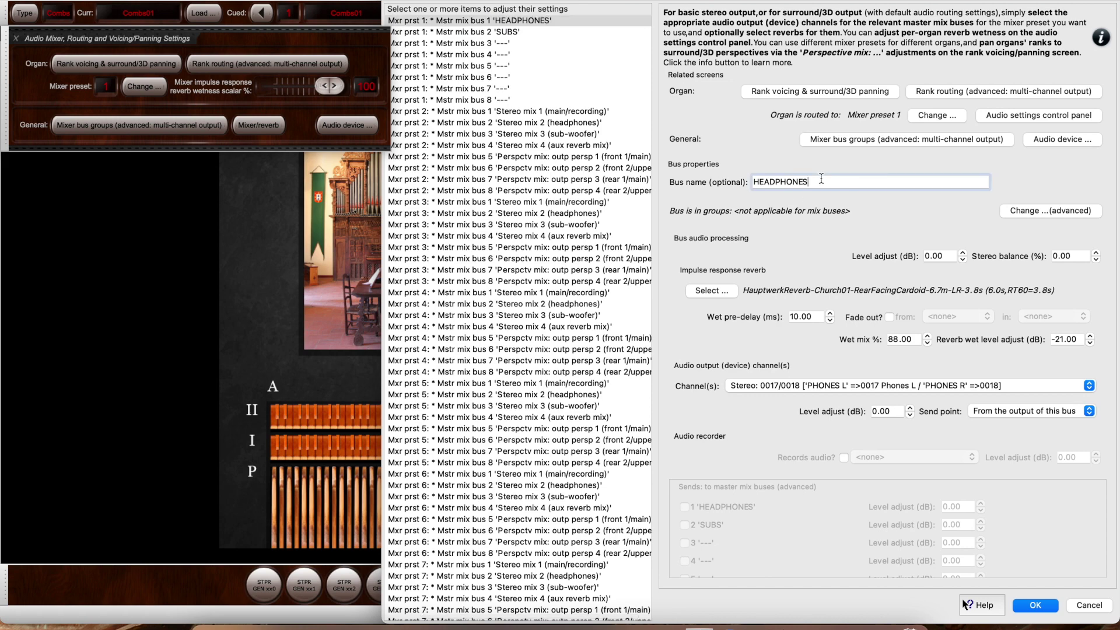
scroll(533, 54, "down", 15)
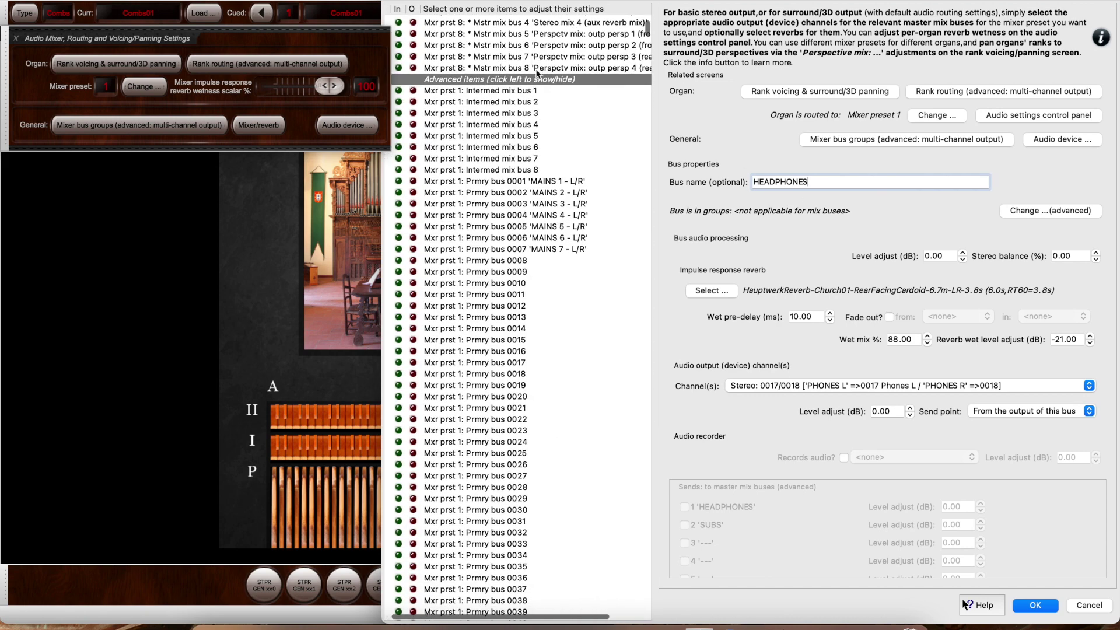
left_click(557, 182)
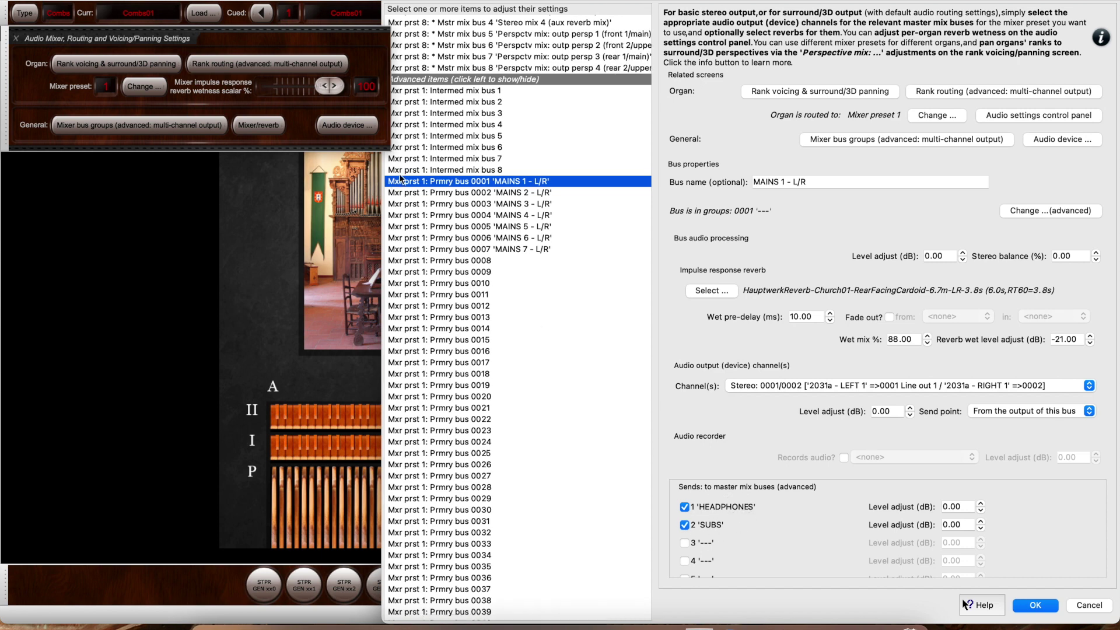
left_click_drag(411, 181, 442, 246)
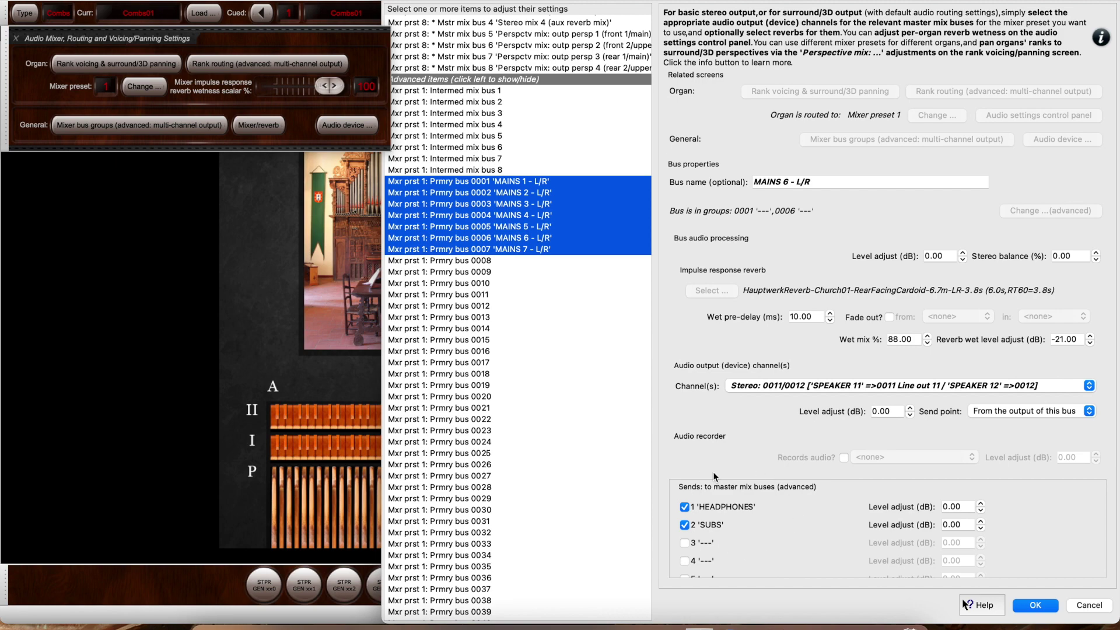
Locate the master mix buses in the list, then step through primary buses MAINS 1 to MAINS 7 and check each one's settings
scroll(546, 68, "up", 7)
scroll(545, 69, "left", 2)
scroll(544, 68, "up", 10)
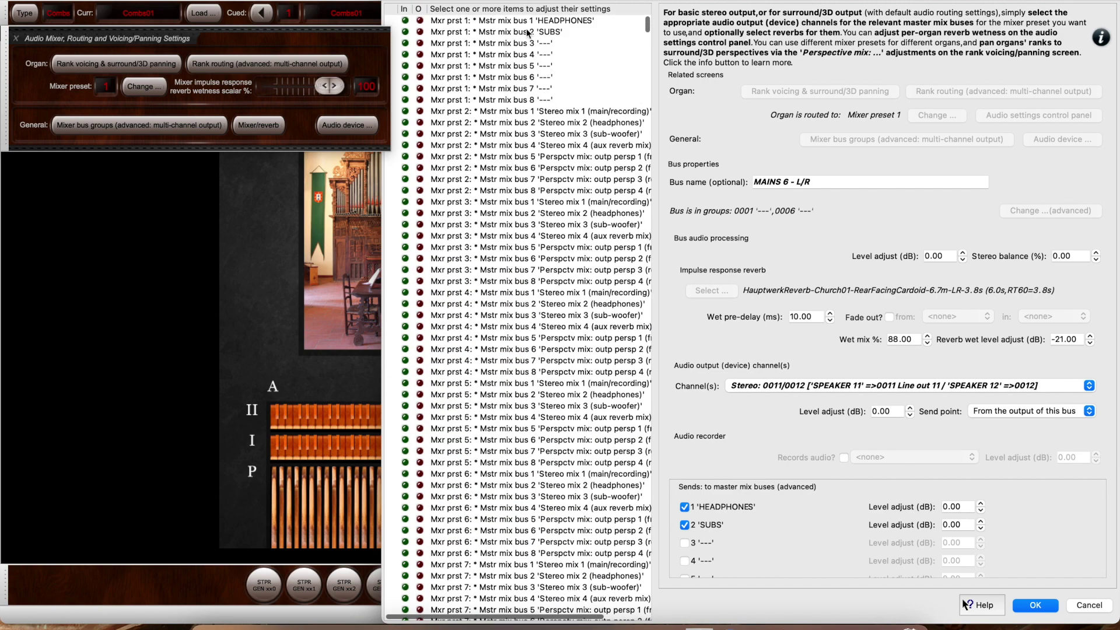
scroll(531, 57, "right", 2)
scroll(530, 54, "down", 18)
scroll(530, 53, "left", 2)
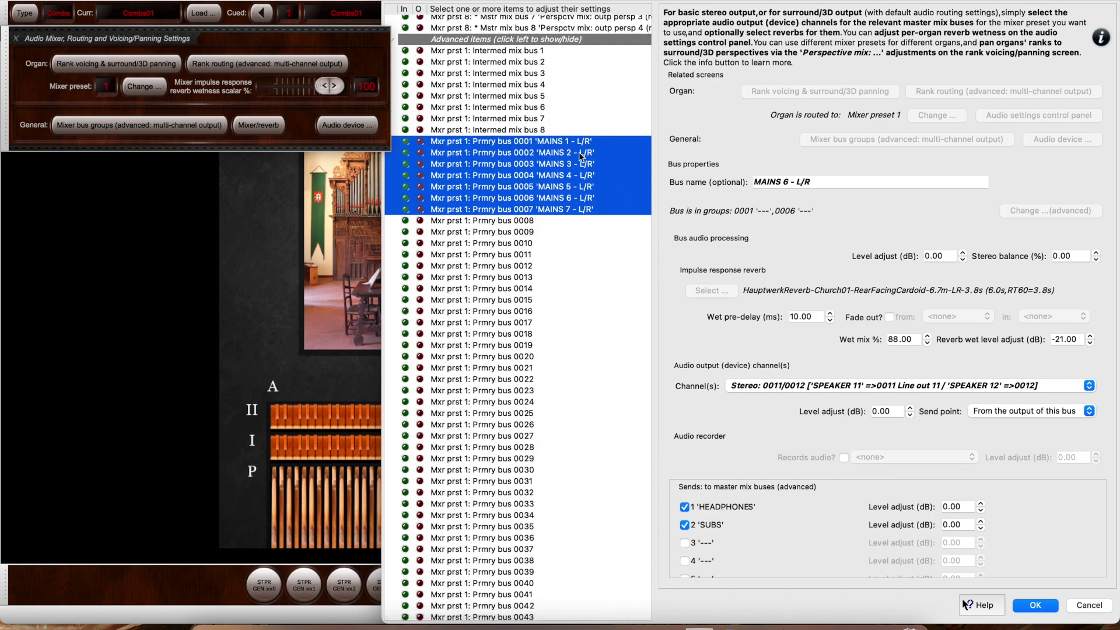
left_click(573, 138)
scroll(573, 137, "right", 2)
key("Down")
key("Down")
key("Down")
key("Down")
key("Down")
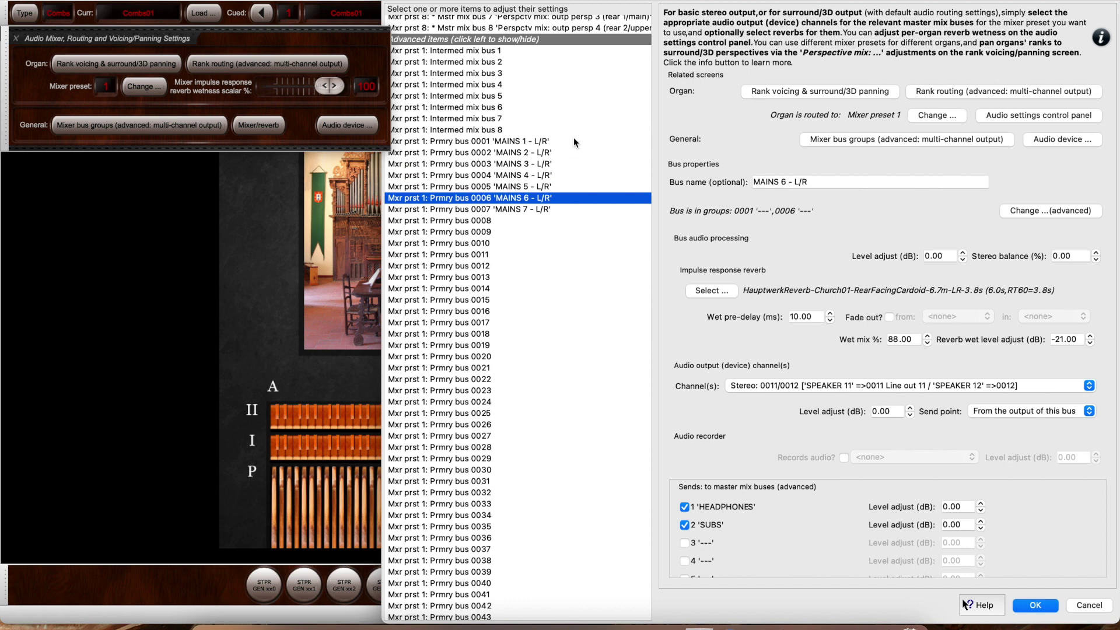
key("Down")
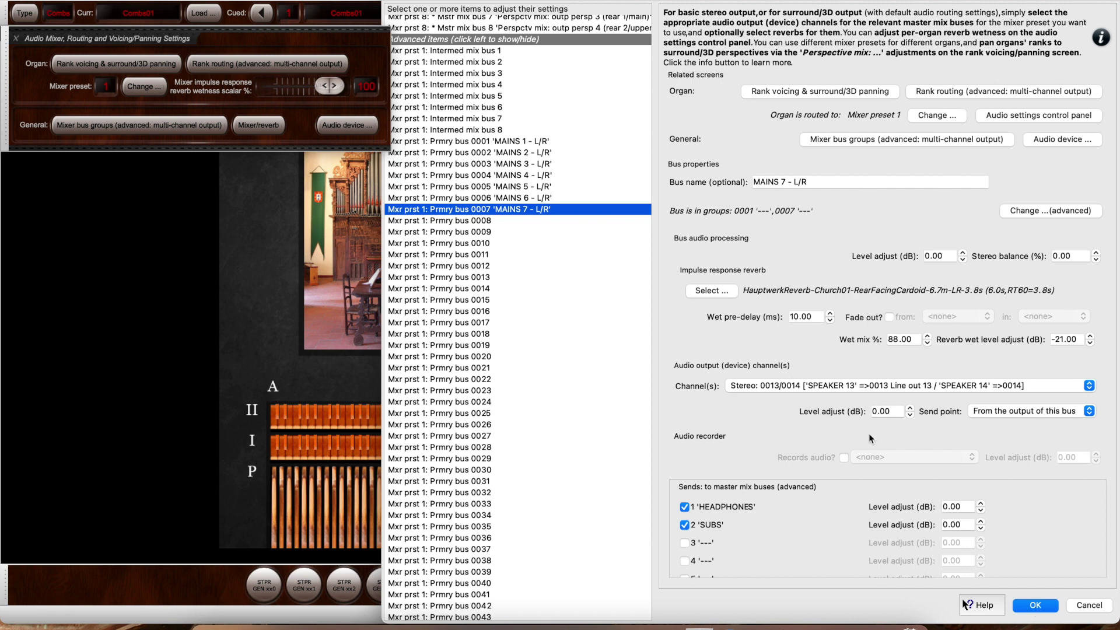
Inspect primary bus 0008 and the HEADPHONES and SUBS master mix buses, then select MAINS 1 to MAINS 7 together
left_click(490, 220)
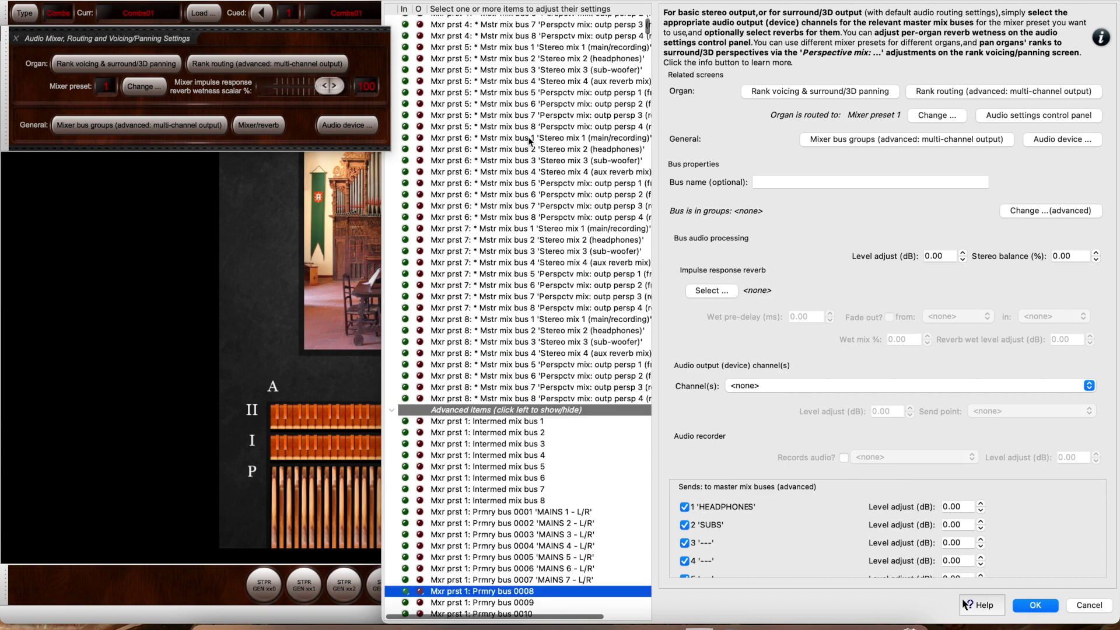
scroll(527, 136, "up", 10)
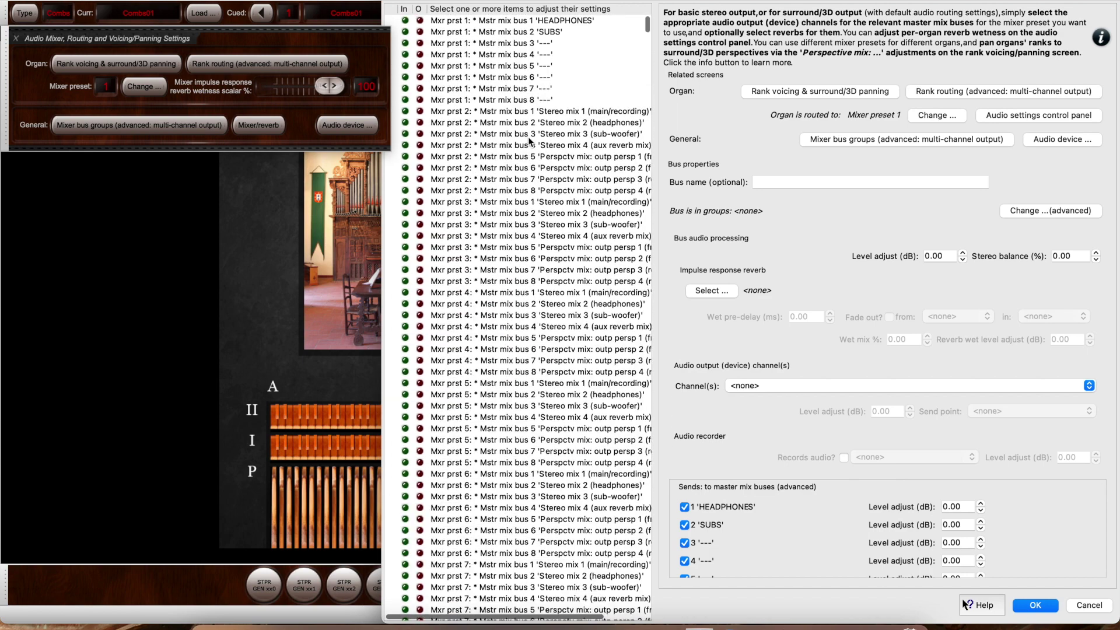
left_click(545, 21)
left_click(543, 32)
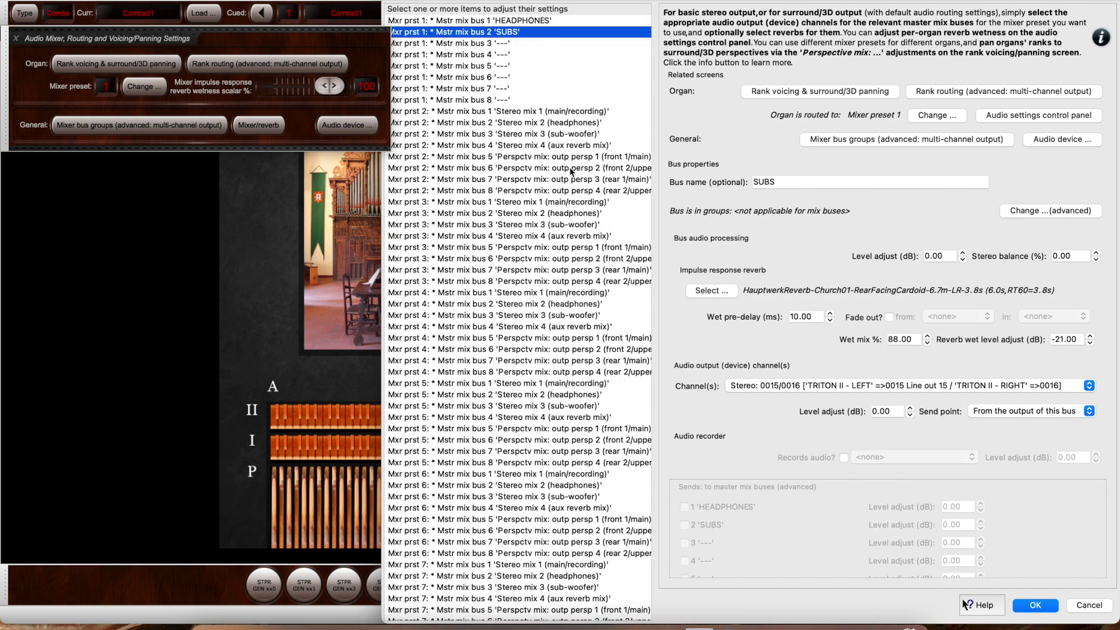
scroll(569, 167, "down", 10)
scroll(569, 167, "down", 2)
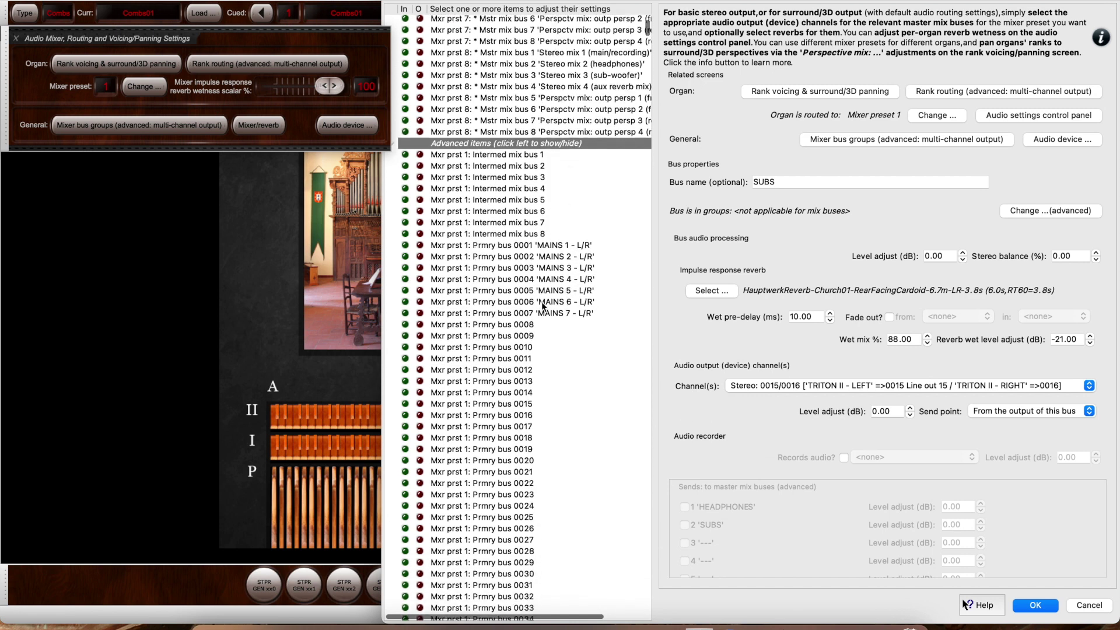
left_click_drag(535, 246, 547, 314)
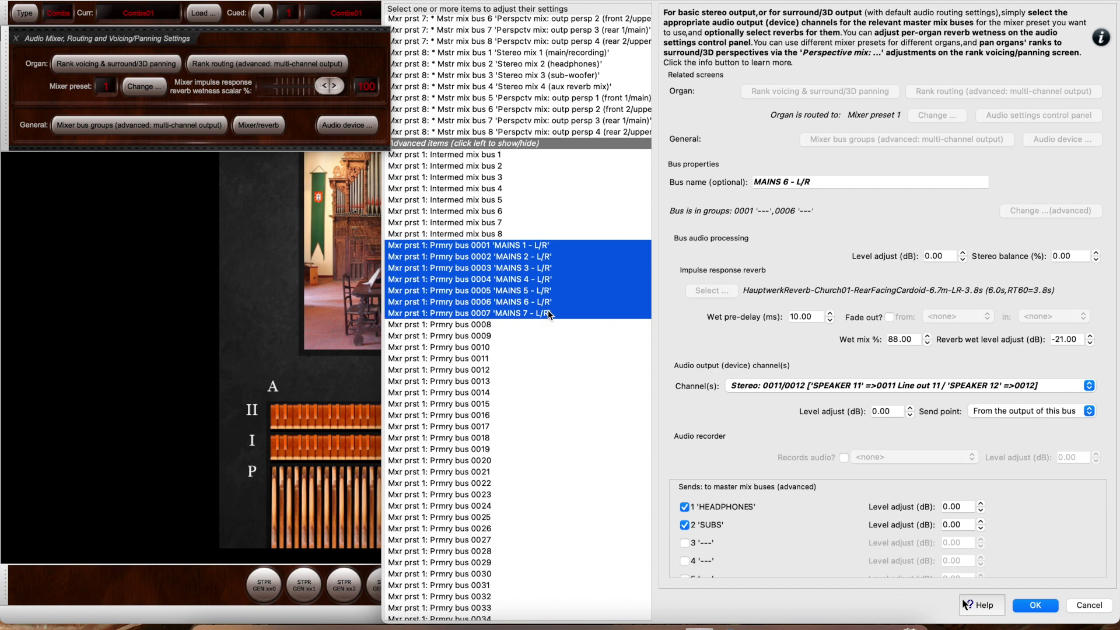
Check the output channel pairs of the MAINS 1 - L/R and MAINS 2 - L/R primary buses, then accept the mixer settings
left_click(505, 243)
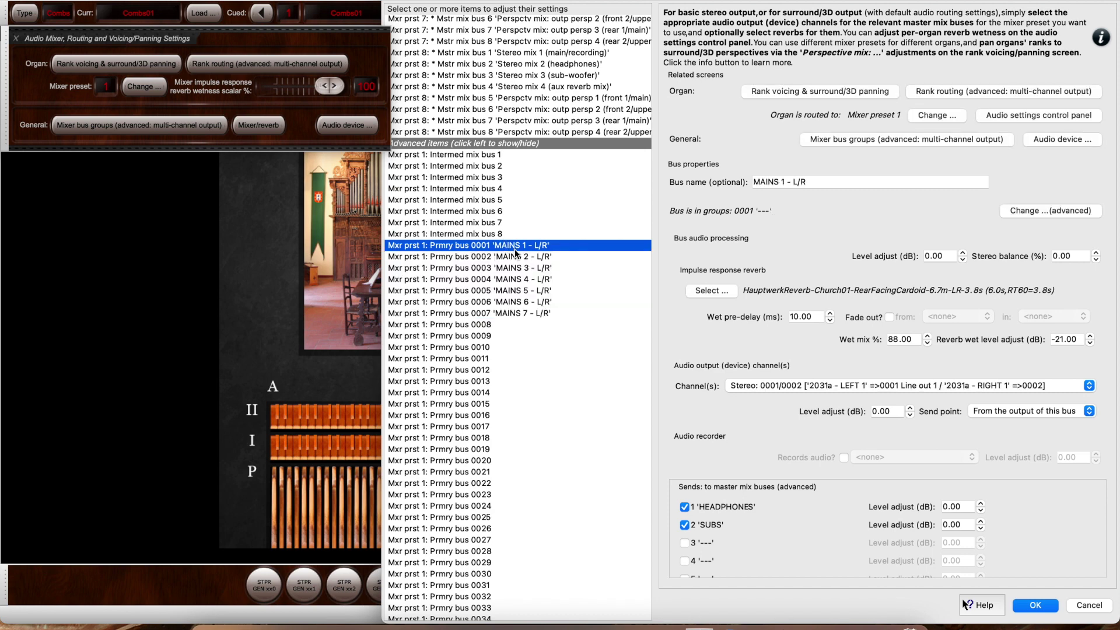
left_click(515, 256)
left_click(515, 245)
left_click(752, 385)
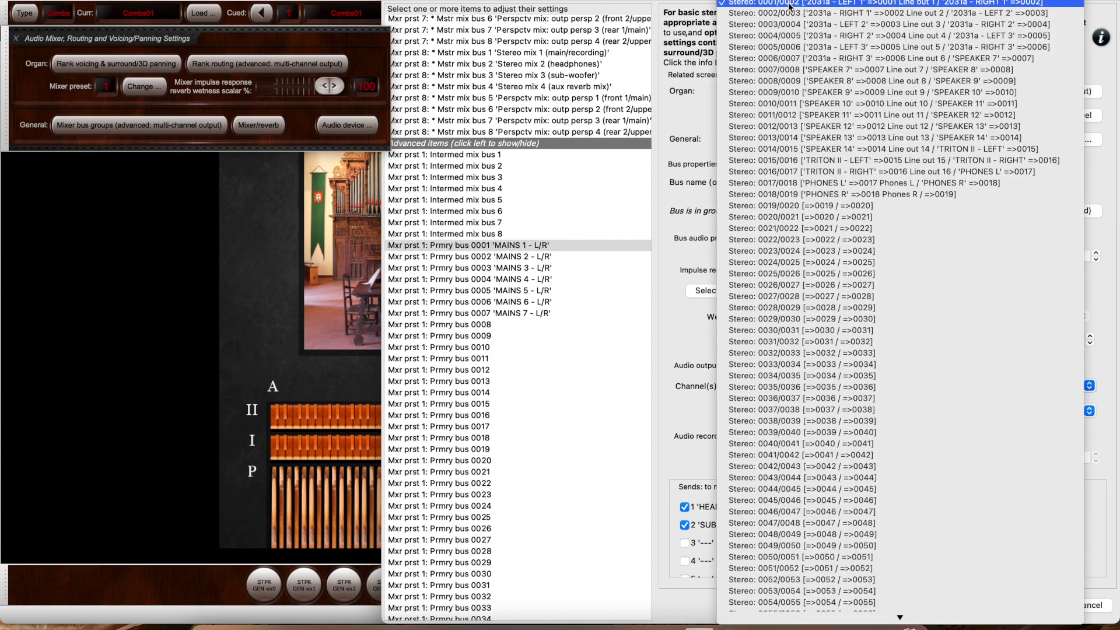
left_click(790, 6)
left_click(553, 259)
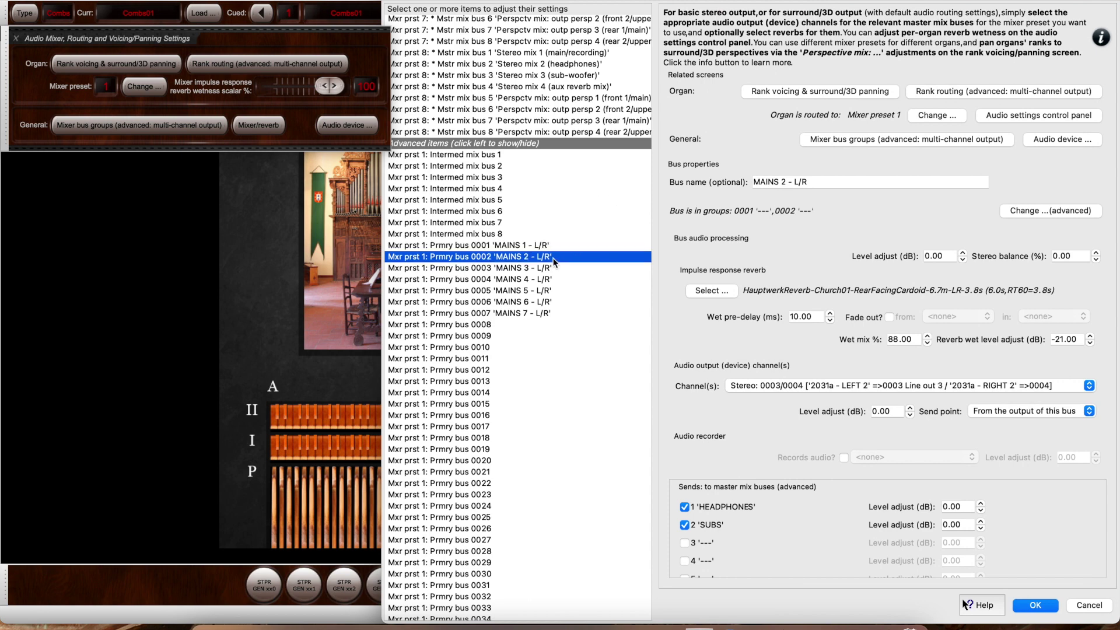
left_click(834, 387)
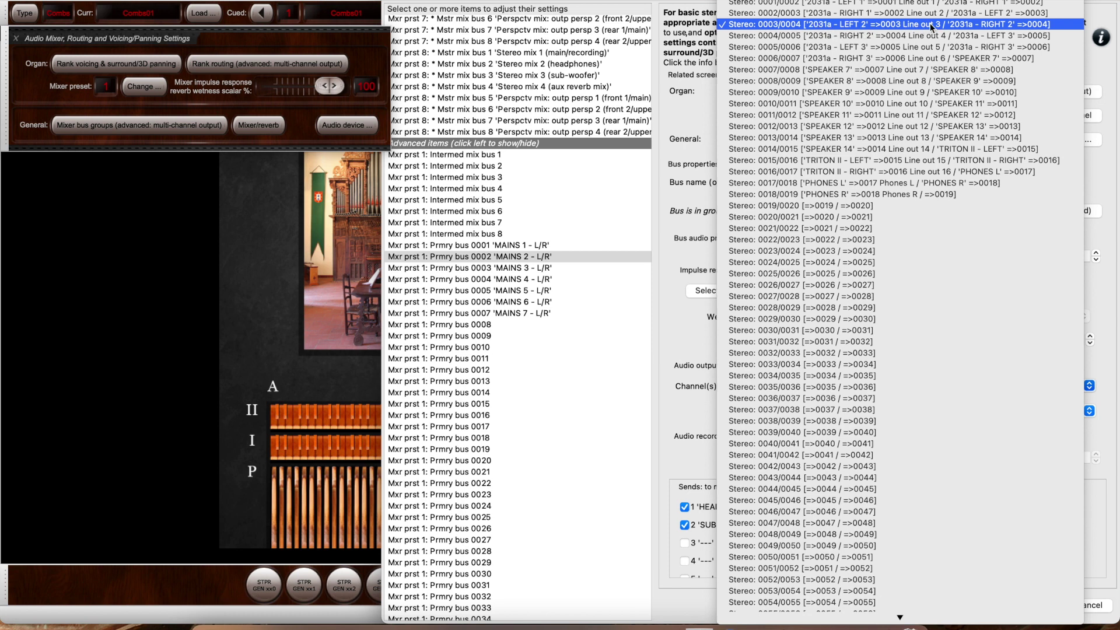
left_click(536, 309)
left_click(539, 313)
left_click(1033, 605)
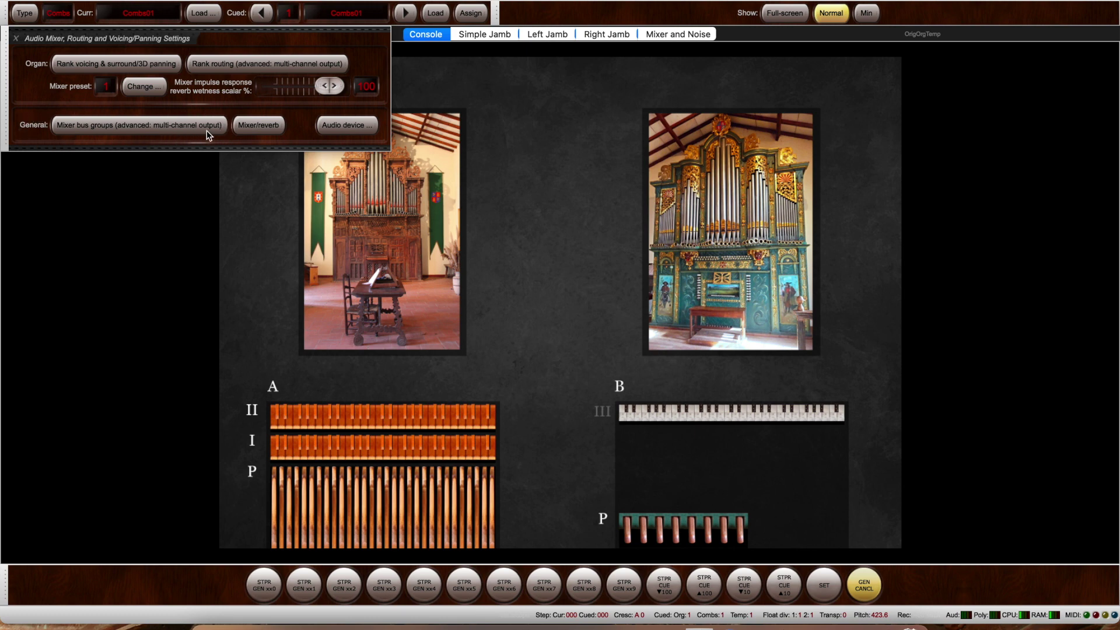
Open the mixer bus groups settings, enlarge the window to show more primary buses, and view groups 0002 and 0003
left_click(160, 127)
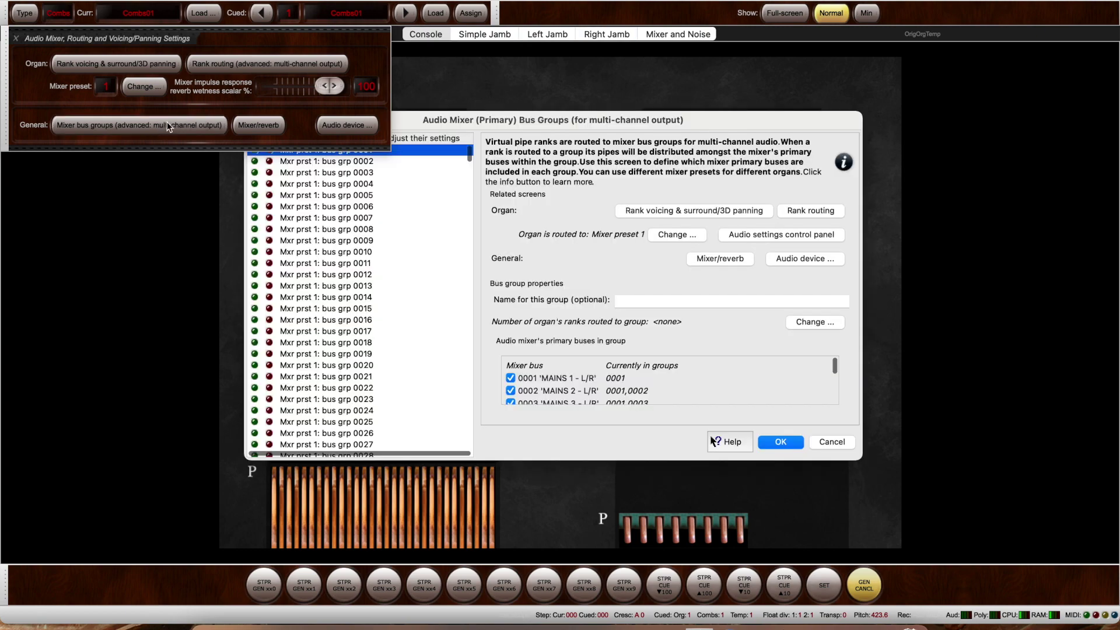
left_click_drag(665, 111, 924, 0)
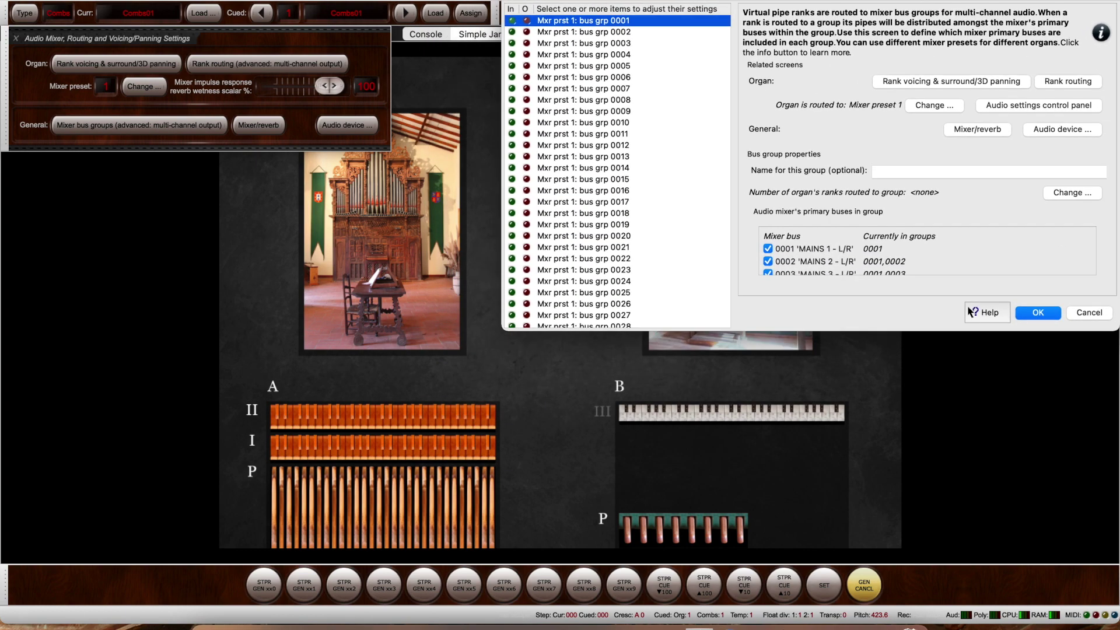
left_click_drag(873, 333, 871, 565)
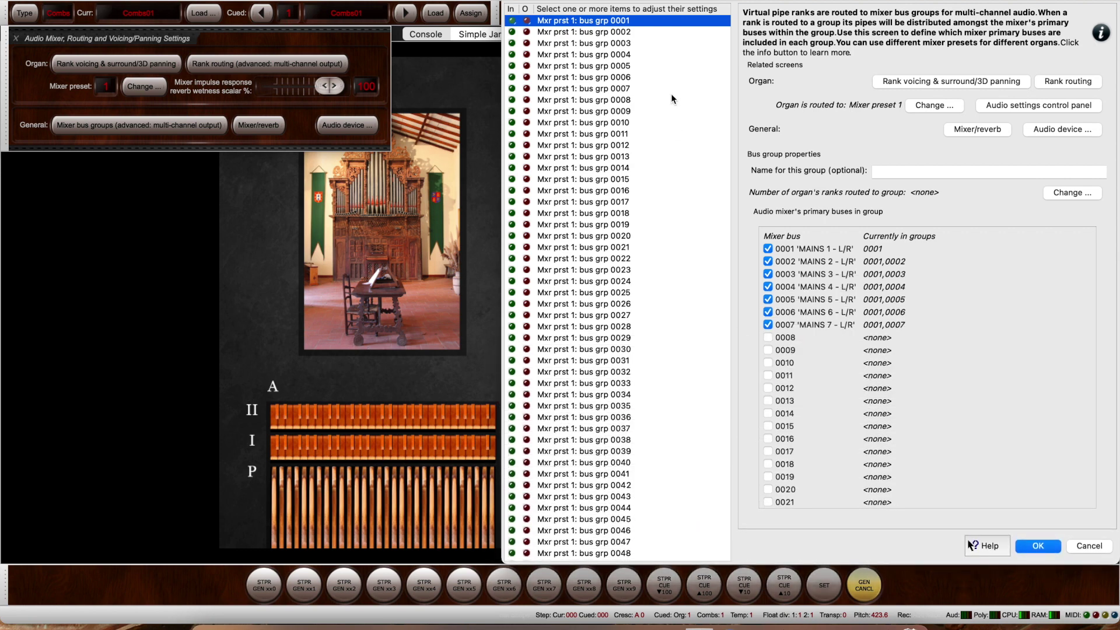
left_click(633, 32)
left_click(632, 43)
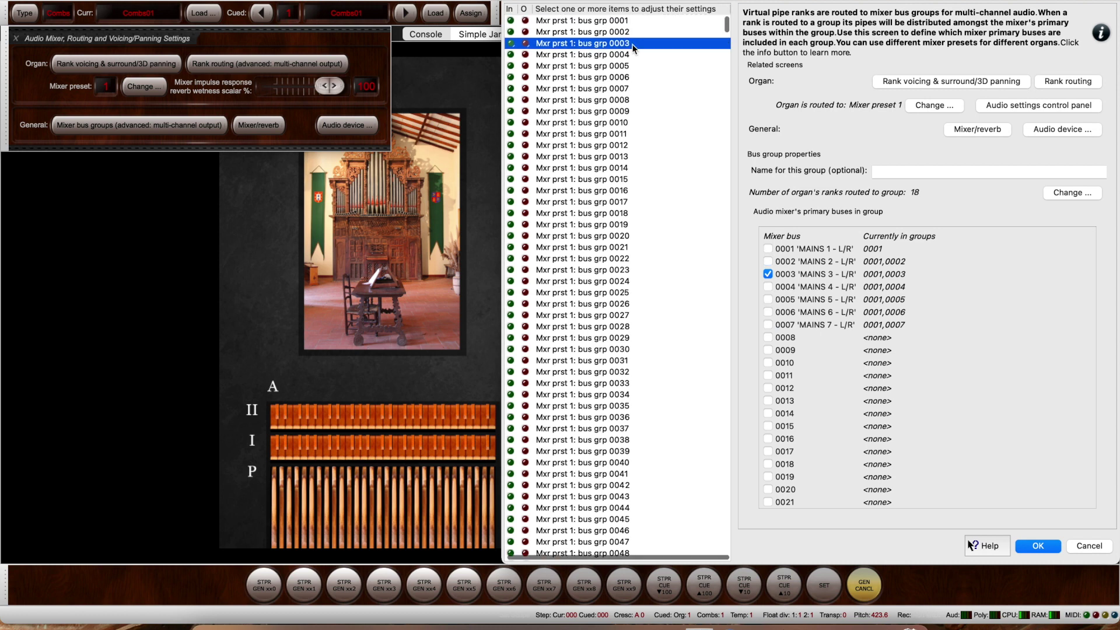
Remove primary buses MAINS 1 to MAINS 7 from bus group 0001 of mixer preset 1
left_click(630, 21)
left_click(767, 248)
left_click(767, 262)
left_click(767, 274)
left_click(768, 286)
left_click(768, 299)
left_click(767, 312)
left_click(767, 324)
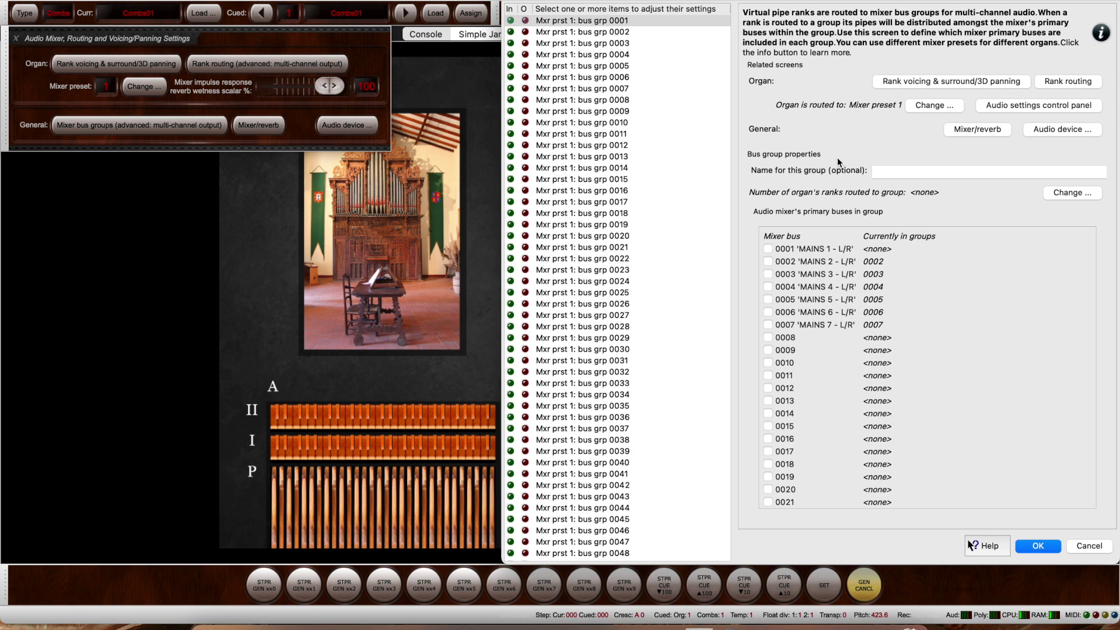
Clear bus groups 0002 to 0007 by removing the matching primary bus, MAINS 2 to MAINS 7, from each
left_click(619, 37)
left_click(768, 262)
left_click(624, 47)
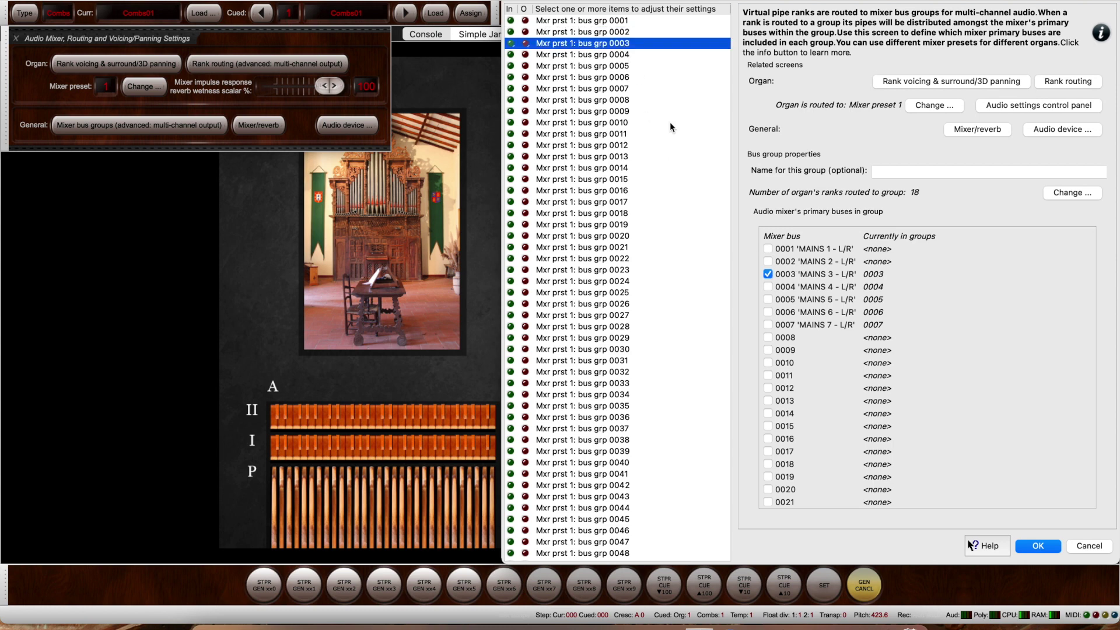
left_click(768, 274)
left_click(599, 55)
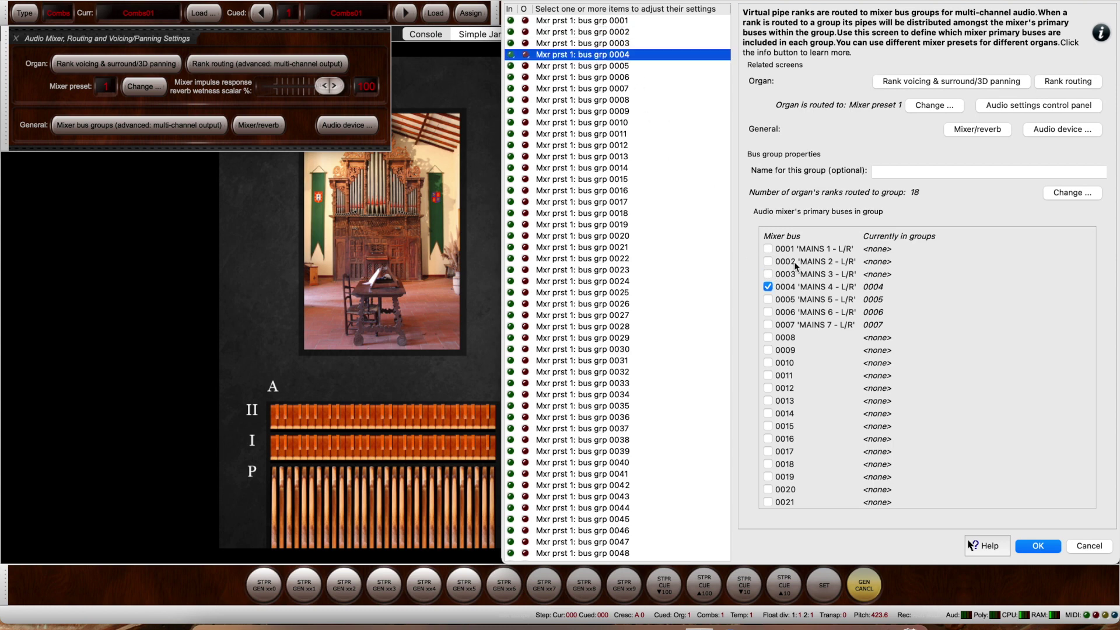
left_click(768, 286)
left_click(616, 67)
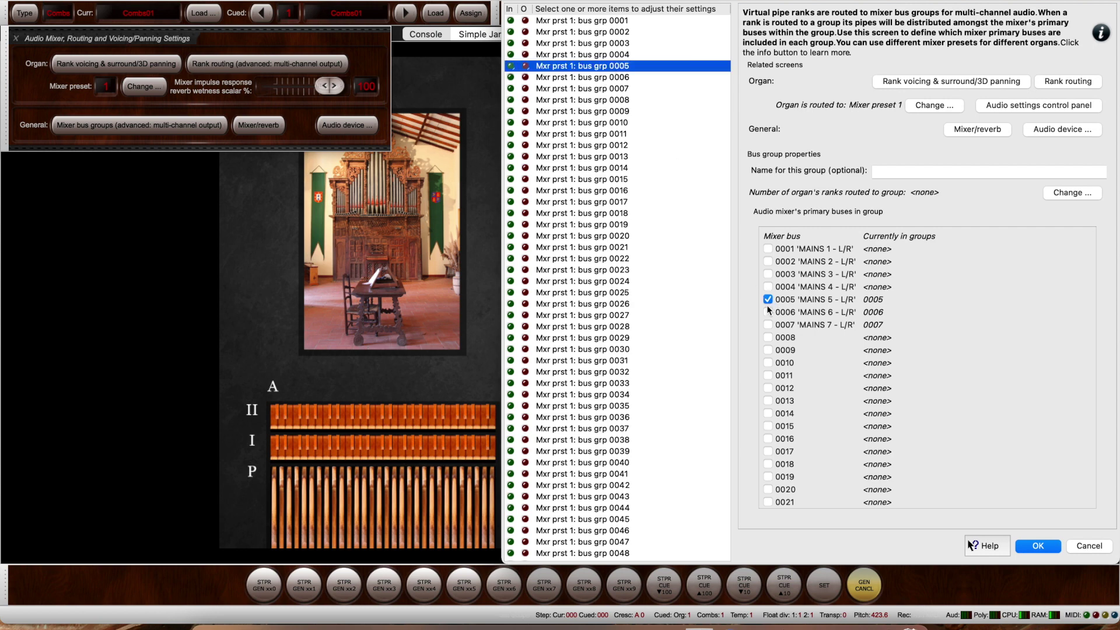
left_click(768, 299)
left_click(633, 77)
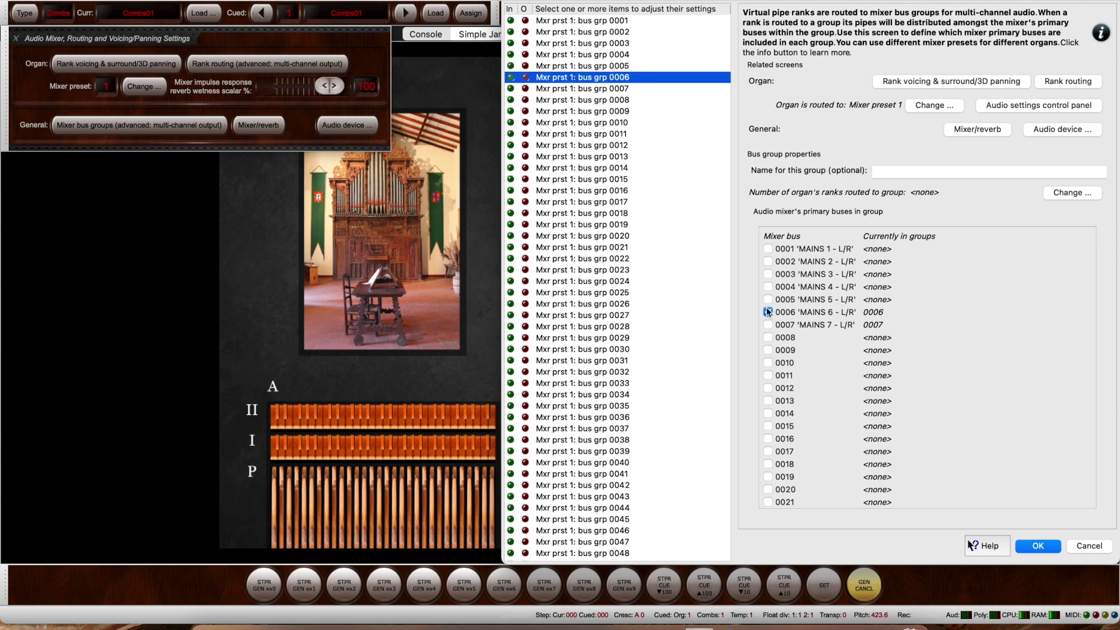
left_click(768, 311)
left_click(629, 89)
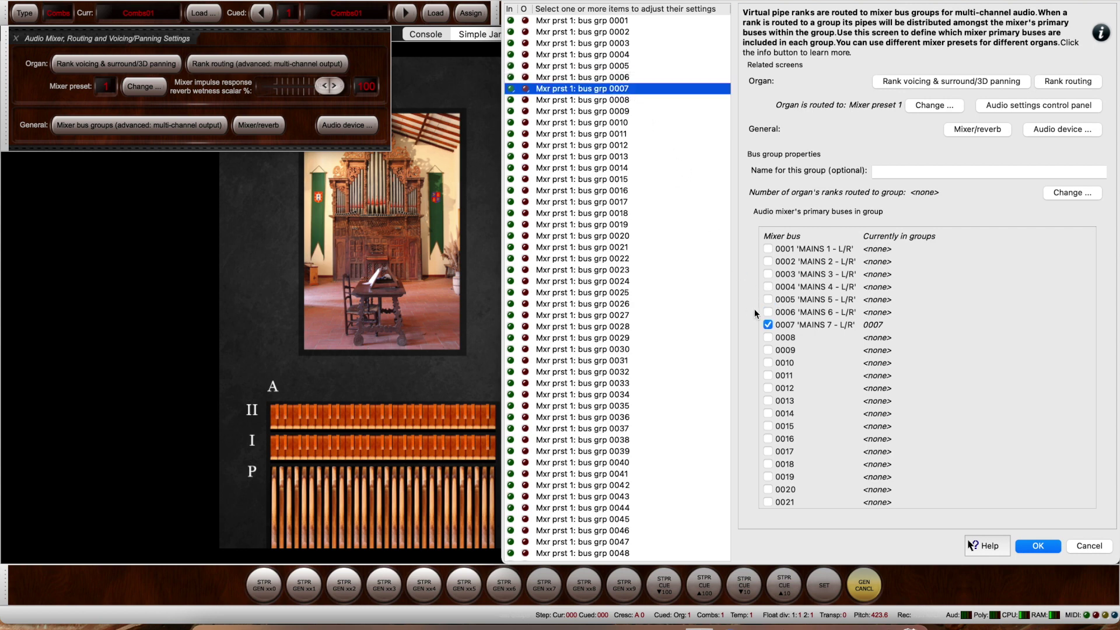
left_click(767, 324)
Name bus groups 0001, 0002 and 0003 of mixer preset 1 Great, Swell and Pedal
left_click(625, 22)
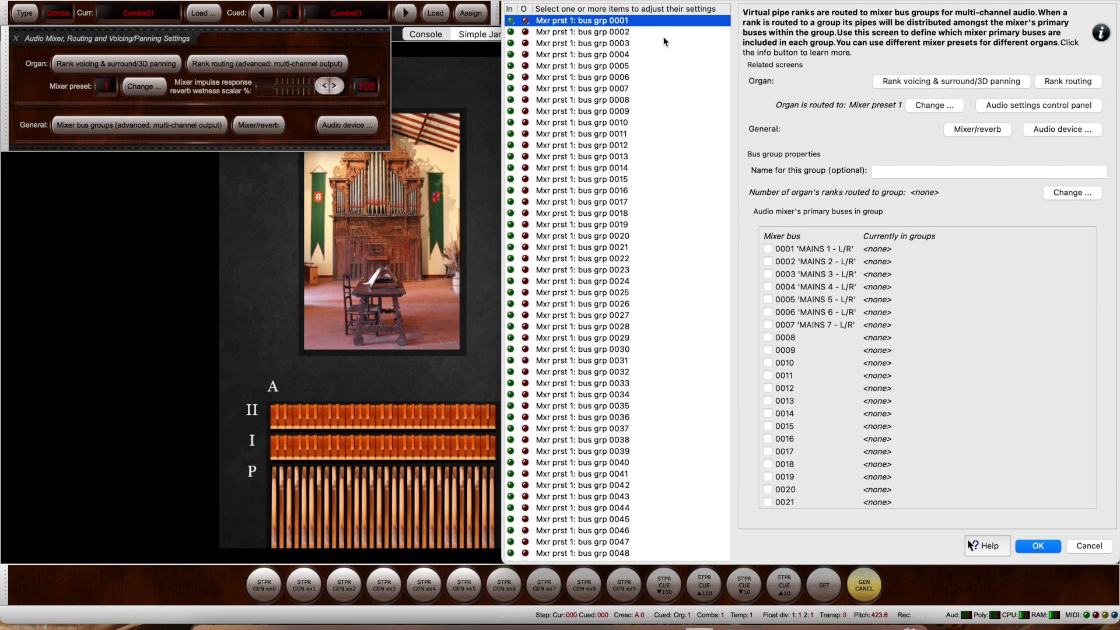
left_click(630, 31)
left_click(632, 43)
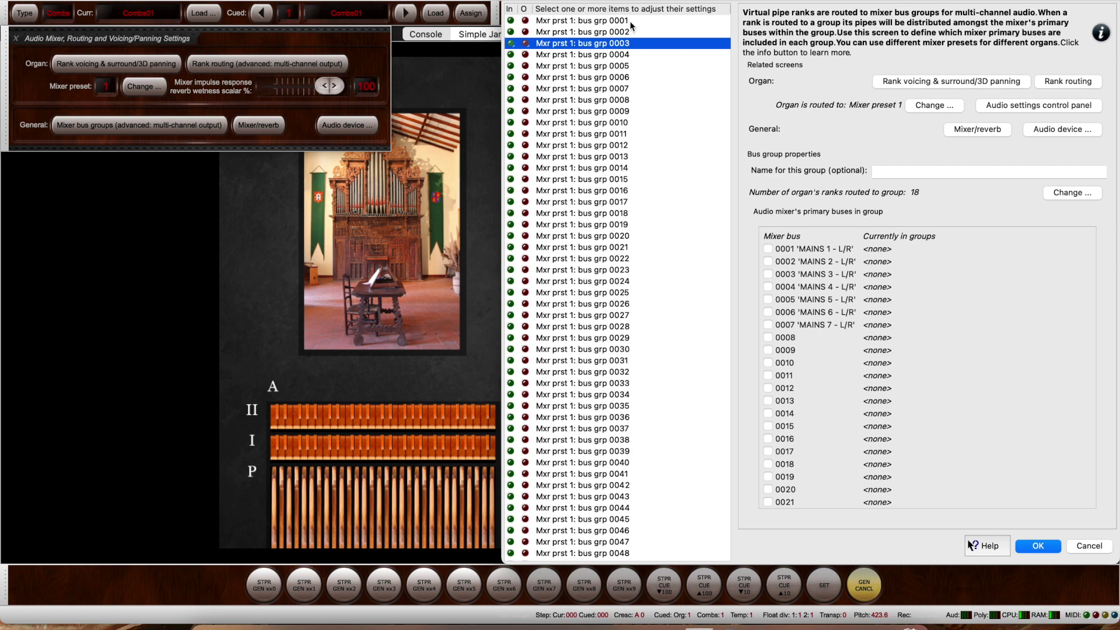
left_click(633, 22)
left_click(923, 172)
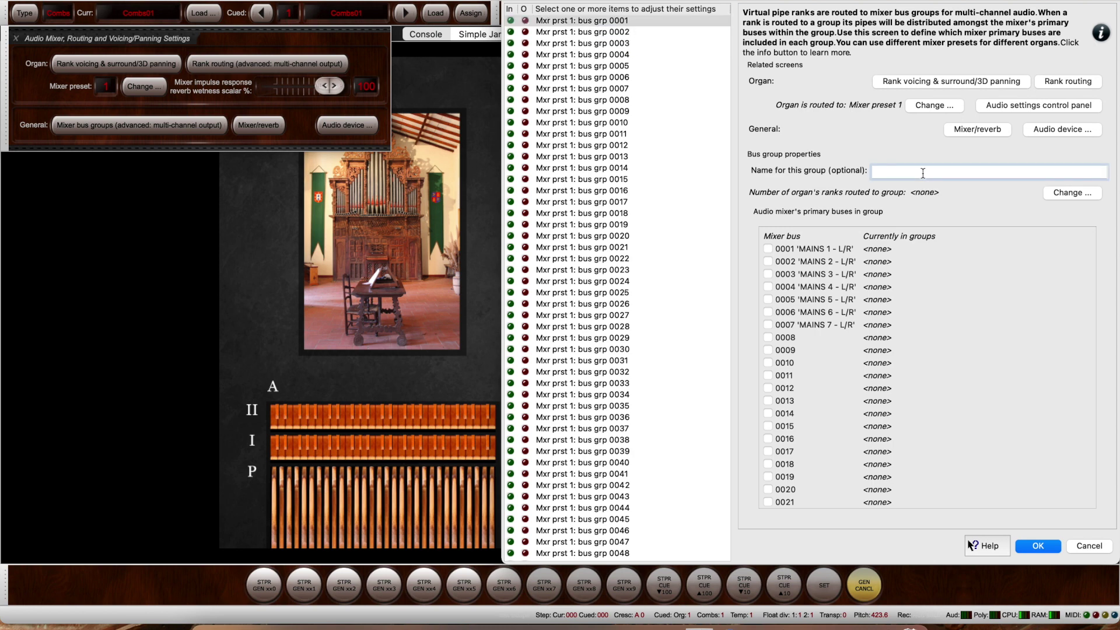
type("Great")
left_click(653, 33)
left_click(888, 173)
type("Swell")
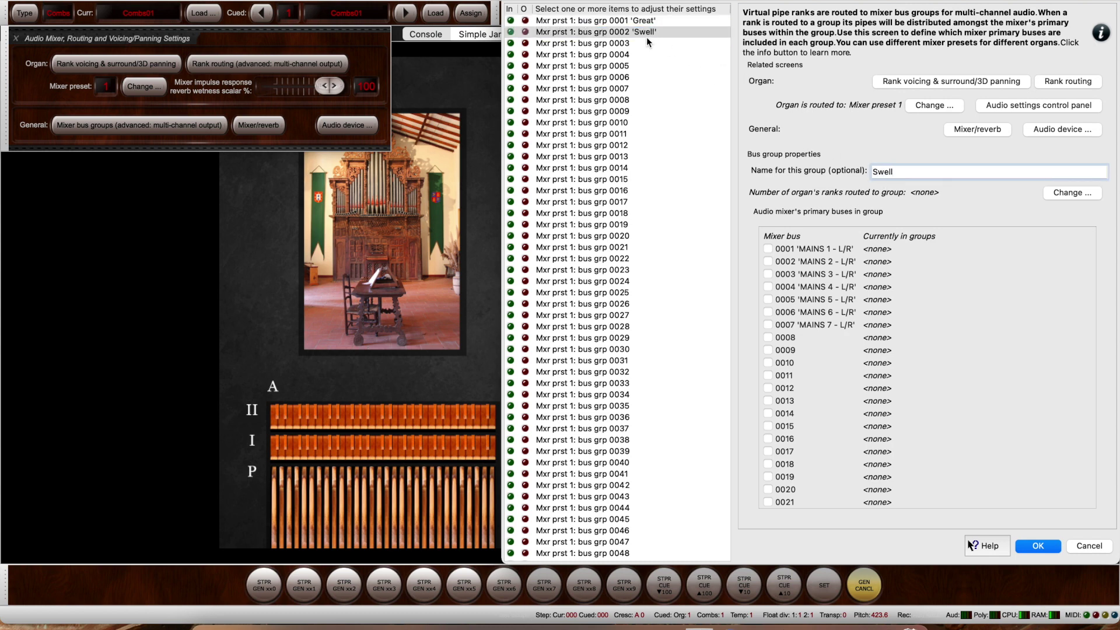
left_click(678, 45)
left_click(882, 169)
type("Pedal")
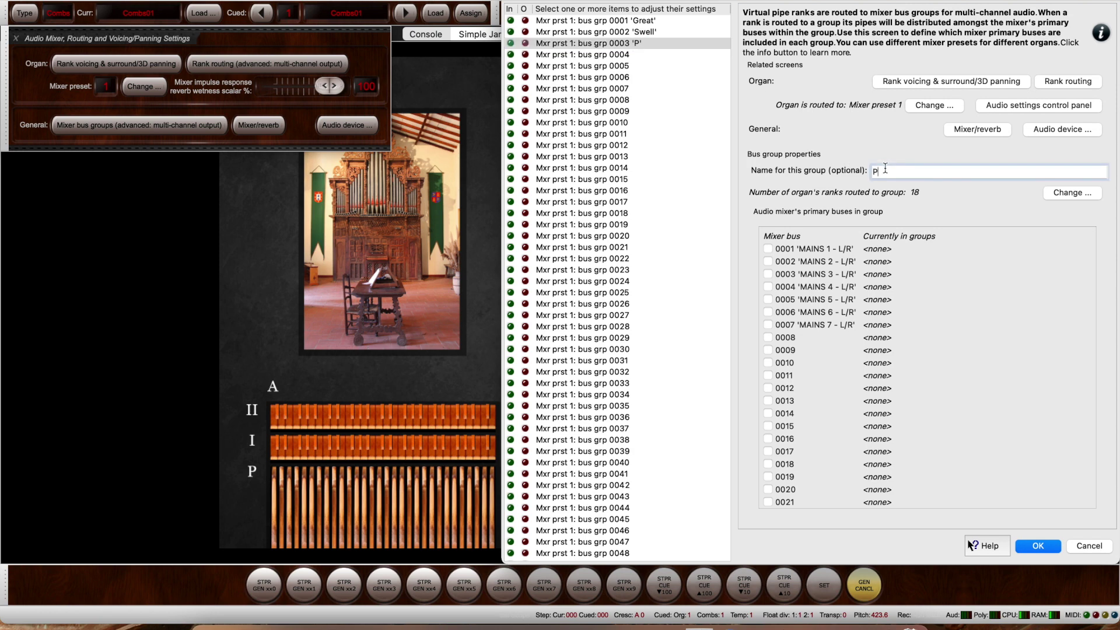
Clear the names of bus groups 0003 and 0002 of mixer preset 1
key("super+a")
key("BackSpace")
left_click(647, 33)
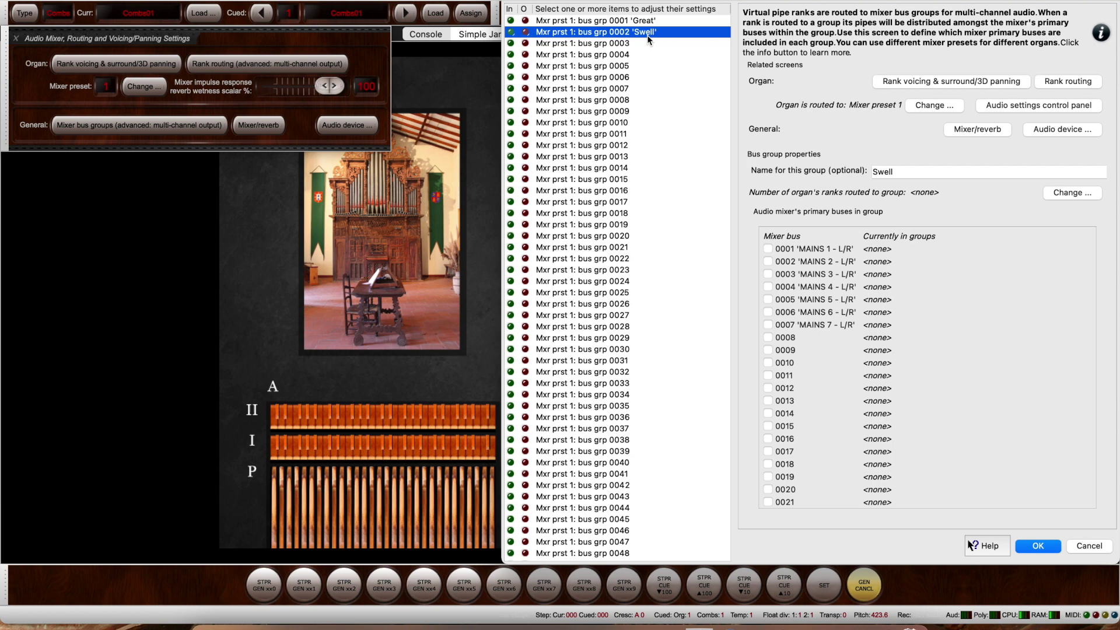
double_click(890, 170)
key("BackSpace")
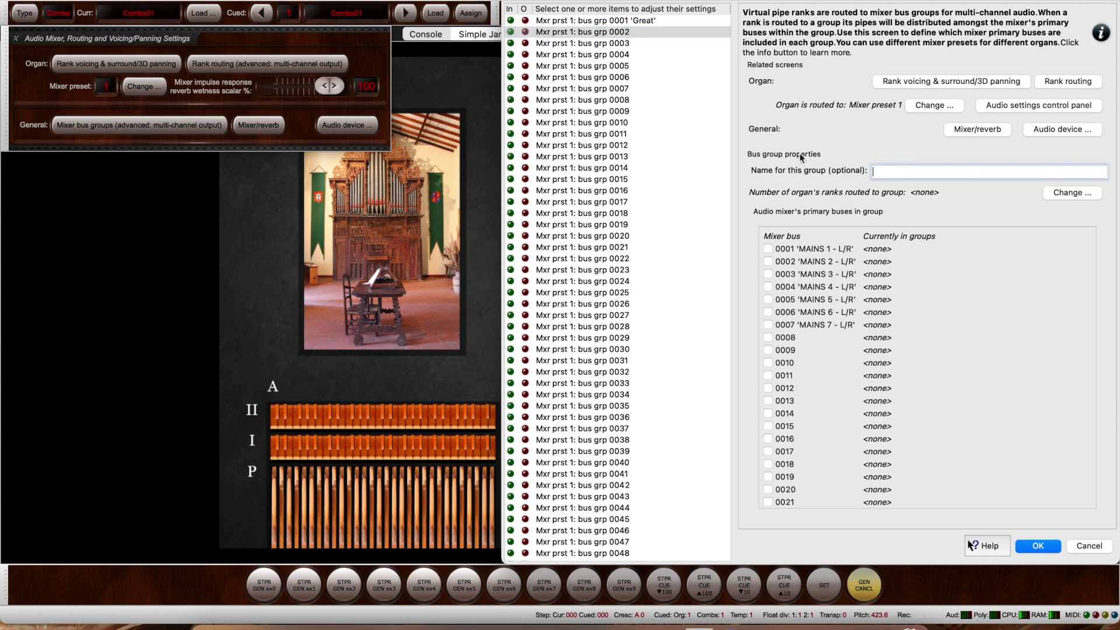
Name bus group 0001 Flutes and bus group 0002 Strings
left_click(653, 21)
double_click(906, 168)
type("Flutes")
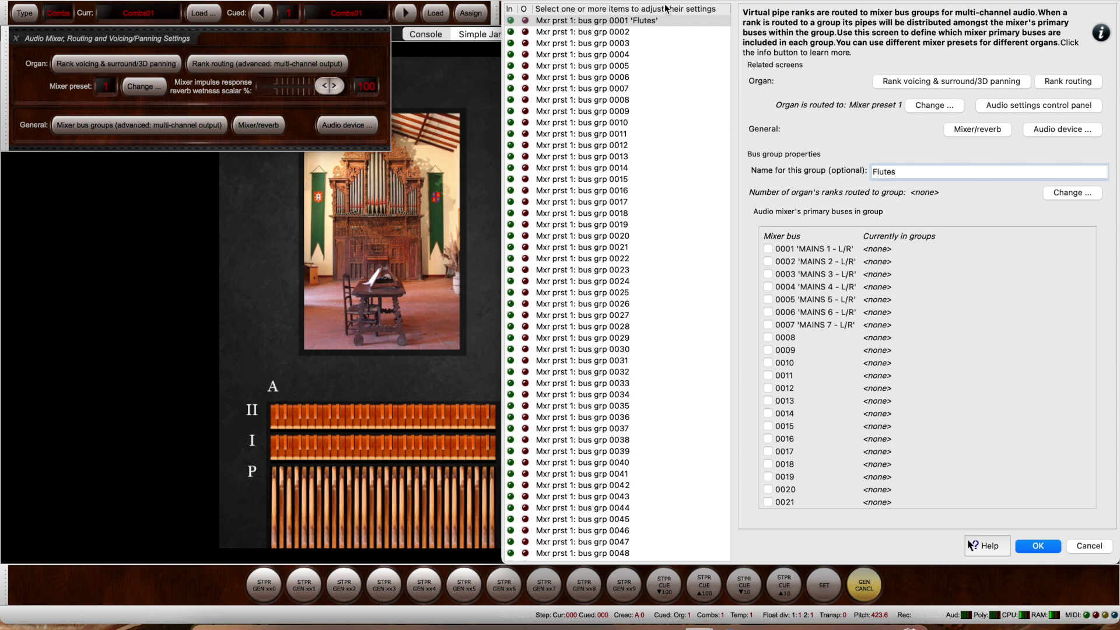
left_click(650, 32)
left_click(890, 172)
type("St")
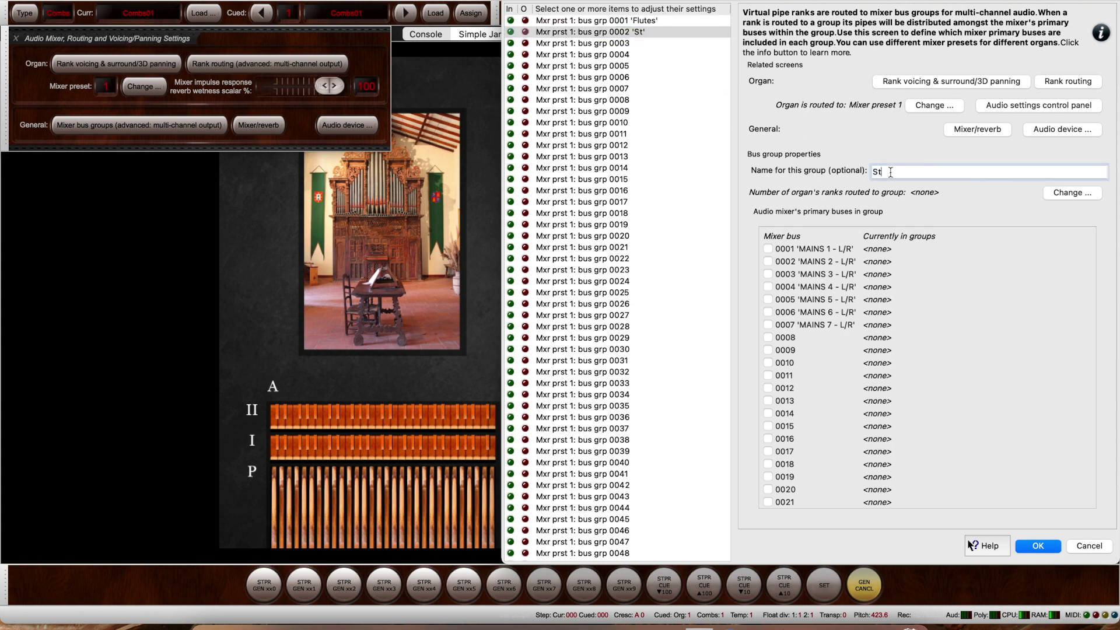
type("rings")
Name bus group 0003 Percussions and bus group 0004 Noise
left_click(637, 44)
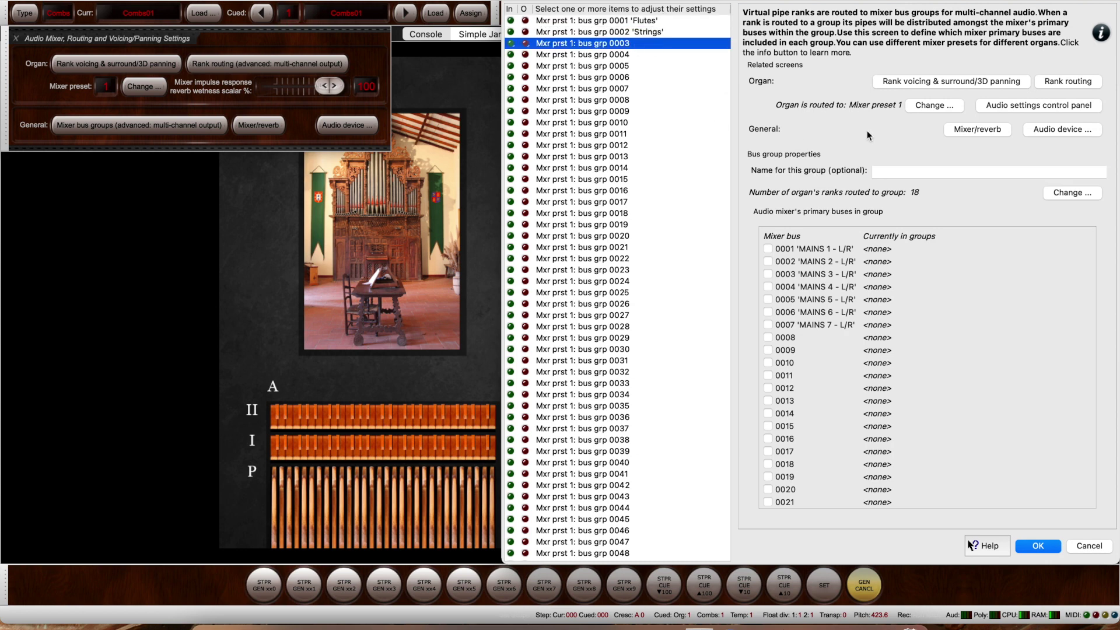
left_click(896, 172)
type("Perc")
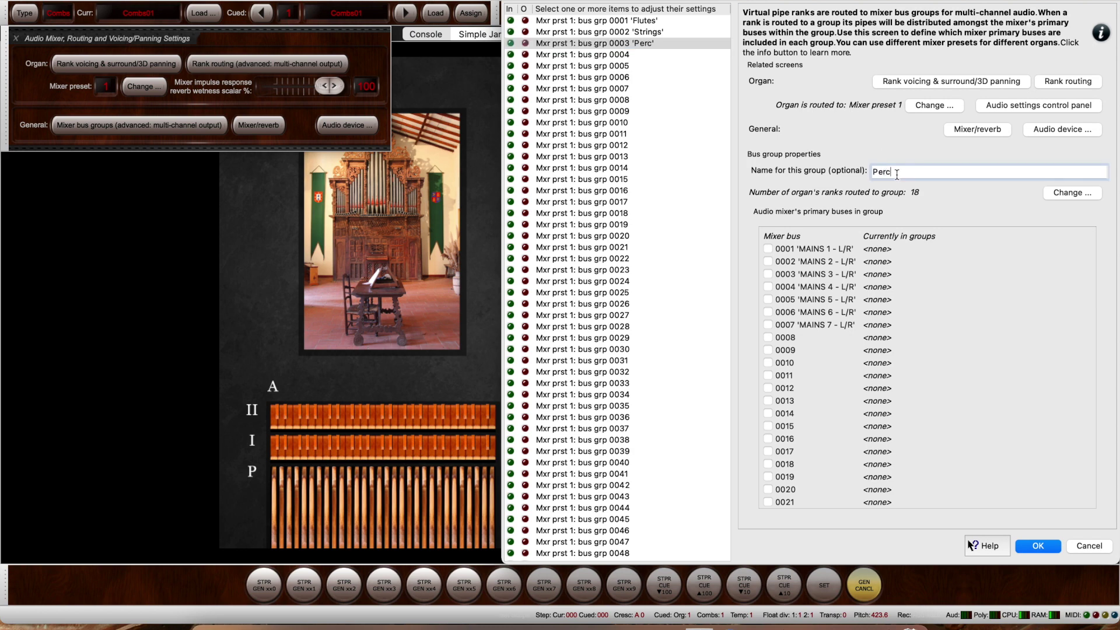
type("ussions")
left_click(682, 55)
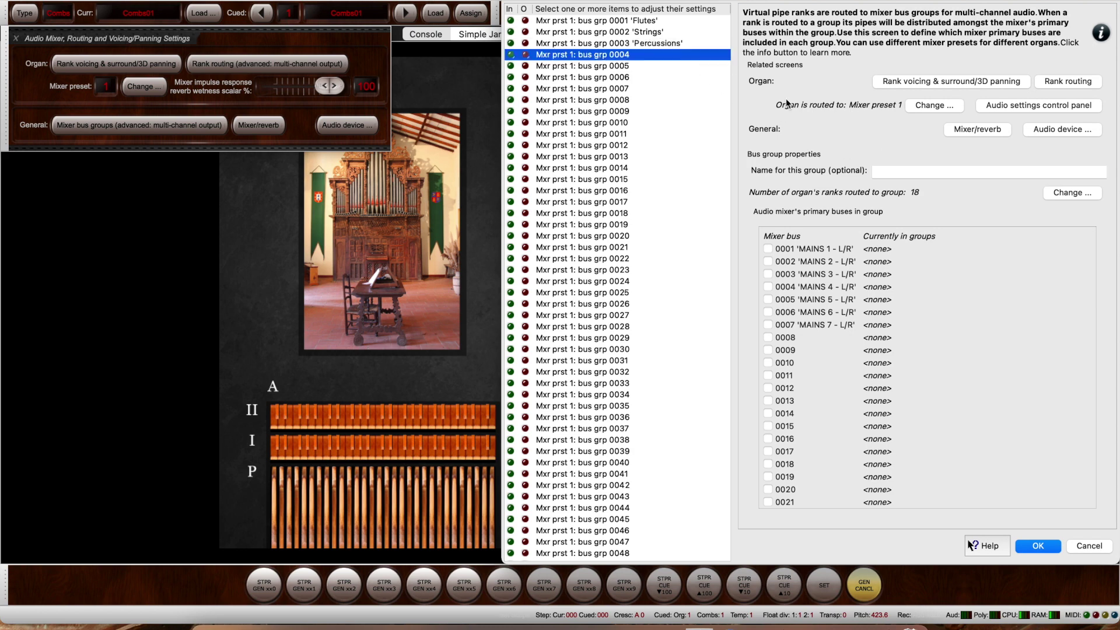
left_click(880, 167)
type("Noise")
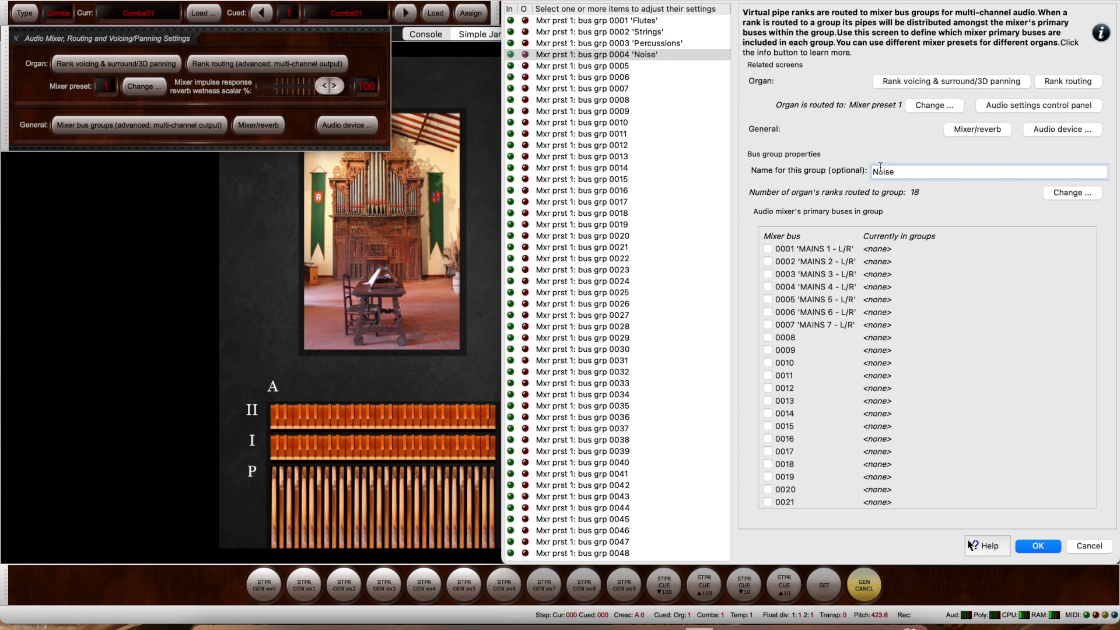
Delete the name Noise from bus group 0004
key("BackSpace")
key("BackSpace")
key("BackSpace")
key("BackSpace")
key("BackSpace")
Review the settings of the bus groups named Flutes, Strings and Percussions
left_click(680, 45)
left_click(665, 33)
left_click(661, 21)
left_click(661, 34)
left_click(665, 45)
left_click(662, 34)
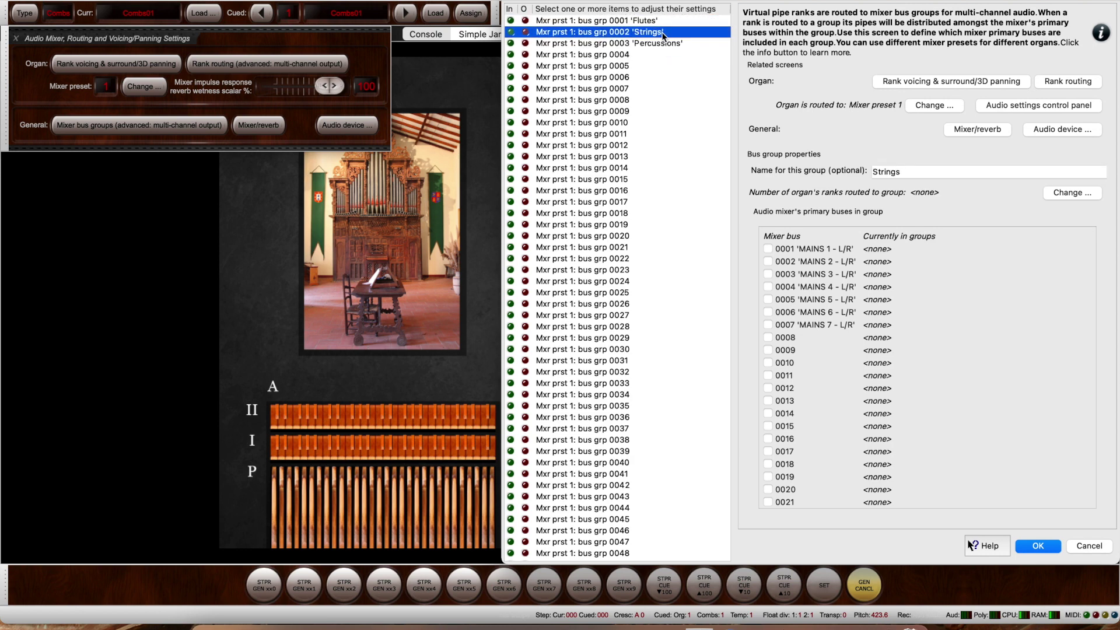
left_click(661, 22)
left_click(665, 33)
left_click(674, 43)
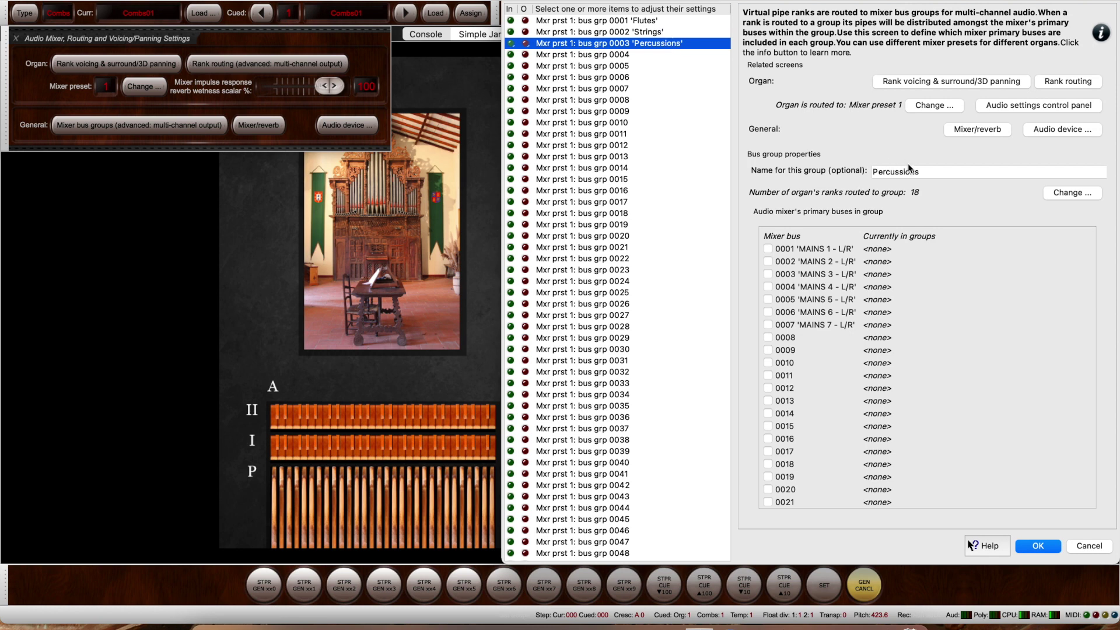
Clear the names of bus groups 0003, 0002 and 0001 so the groups can be renamed
double_click(924, 170)
key("BackSpace")
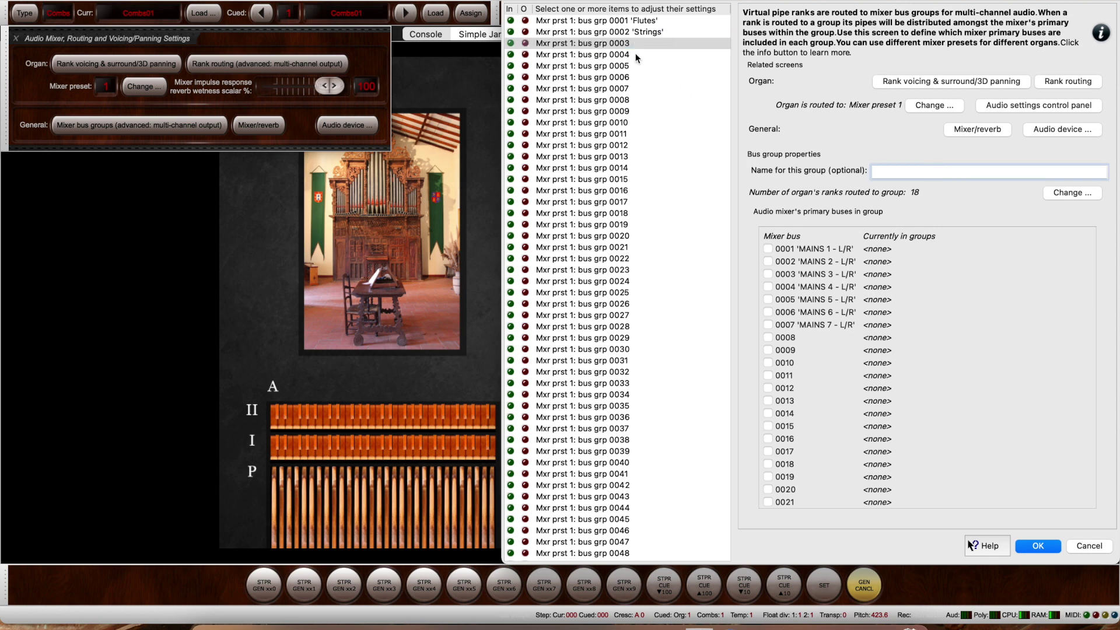
left_click(645, 33)
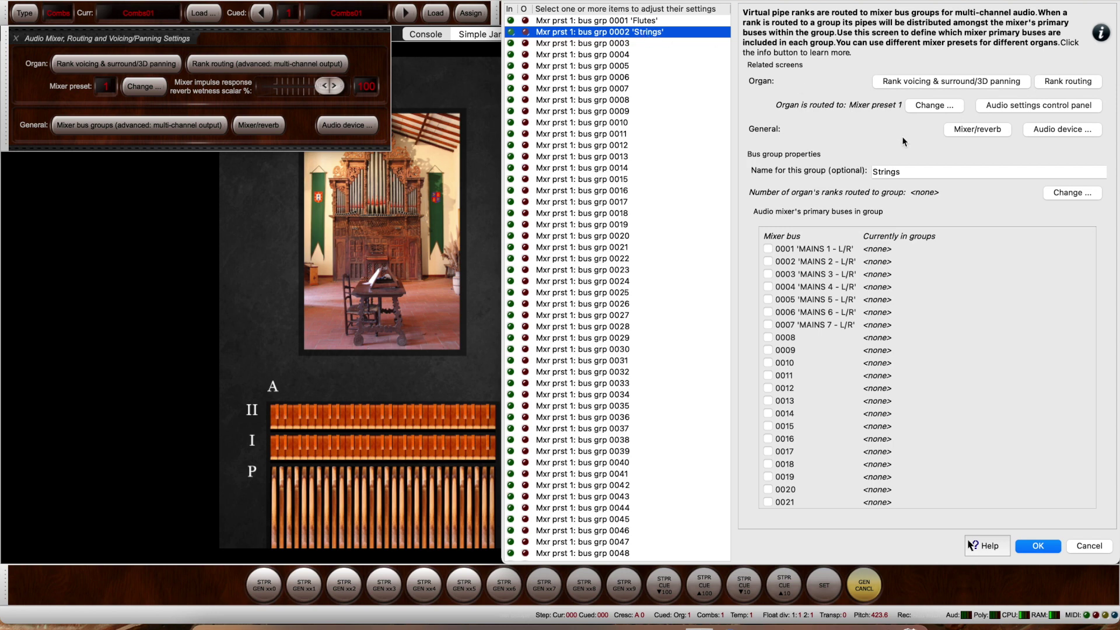
key("Tab")
key("BackSpace")
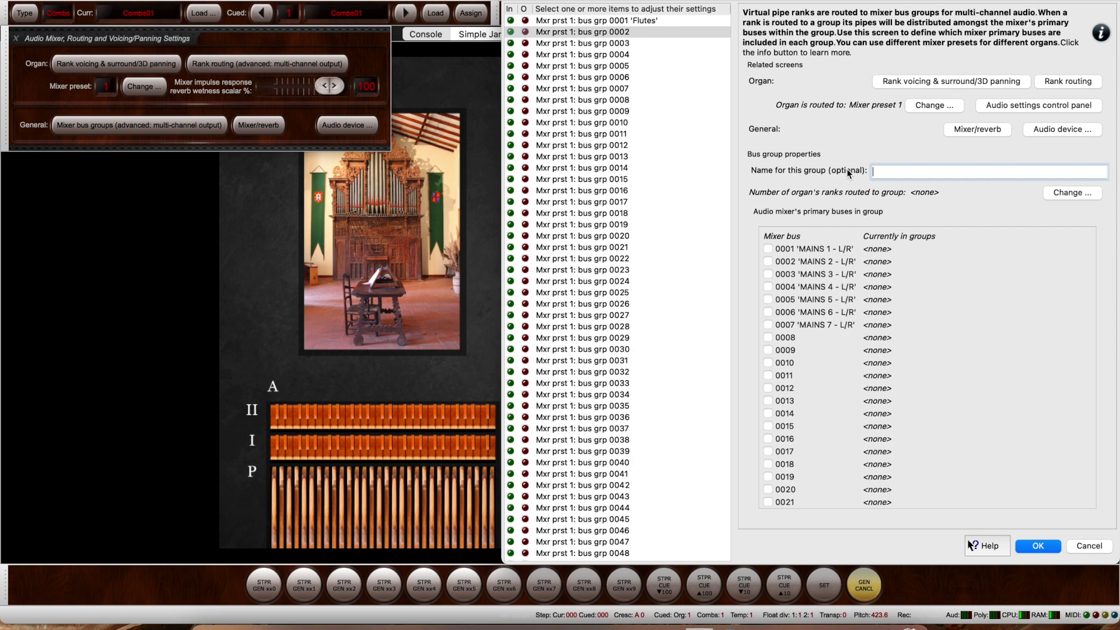
left_click(668, 20)
double_click(906, 174)
key("BackSpace")
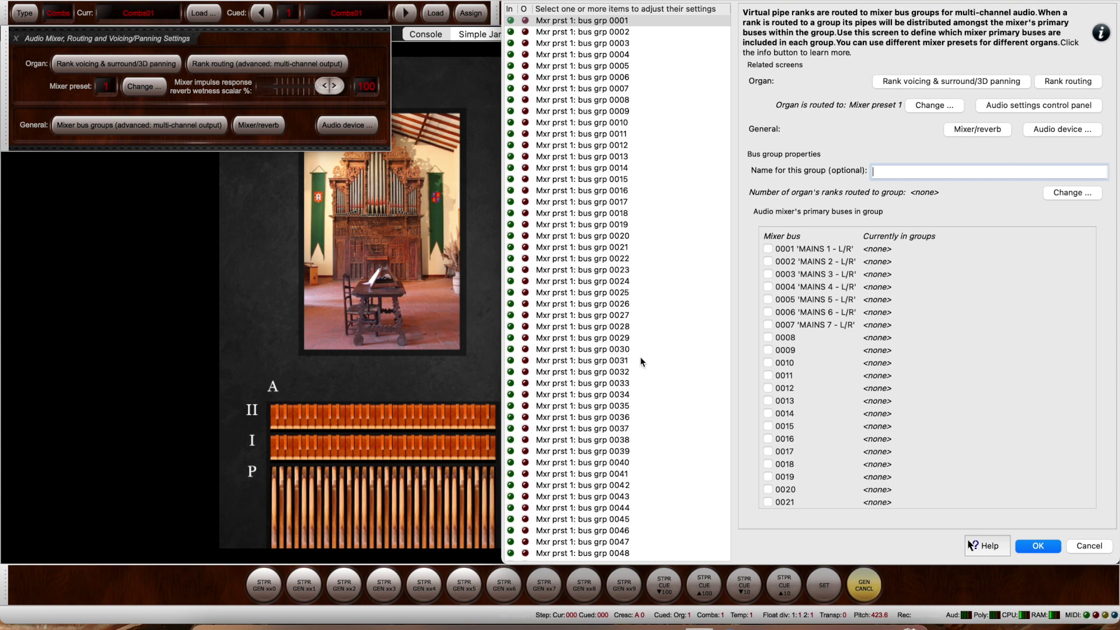
Browse the list of bus groups available in mixer preset 1 and return to group 0001
scroll(639, 356, "down", 5)
scroll(639, 360, "down", 20)
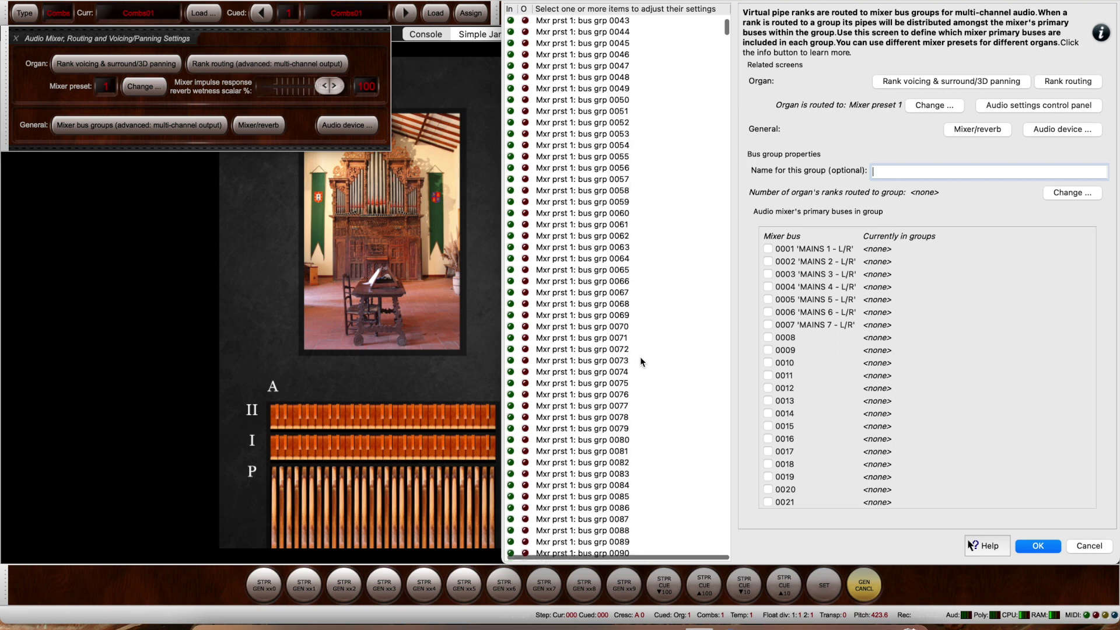
scroll(614, 410, "down", 20)
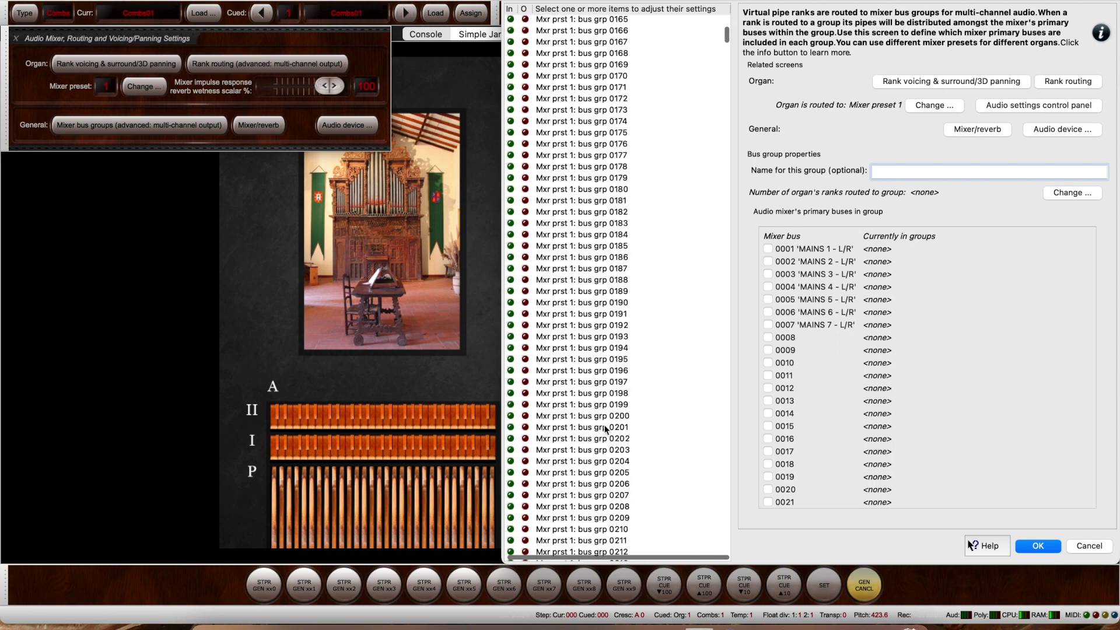
scroll(605, 430, "up", 20)
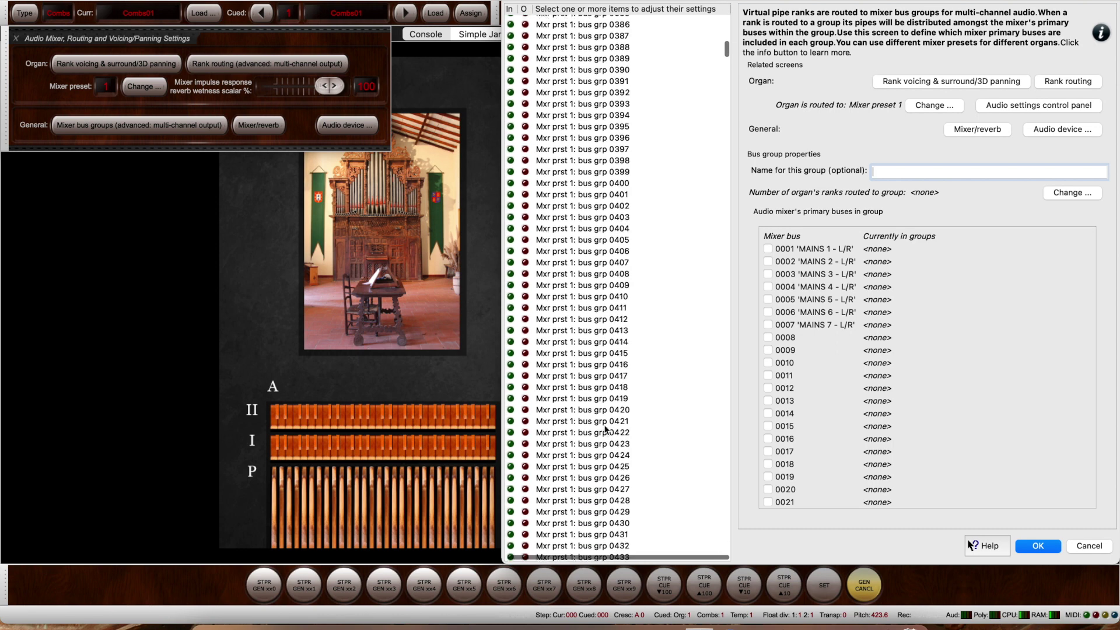
scroll(606, 430, "up", 10)
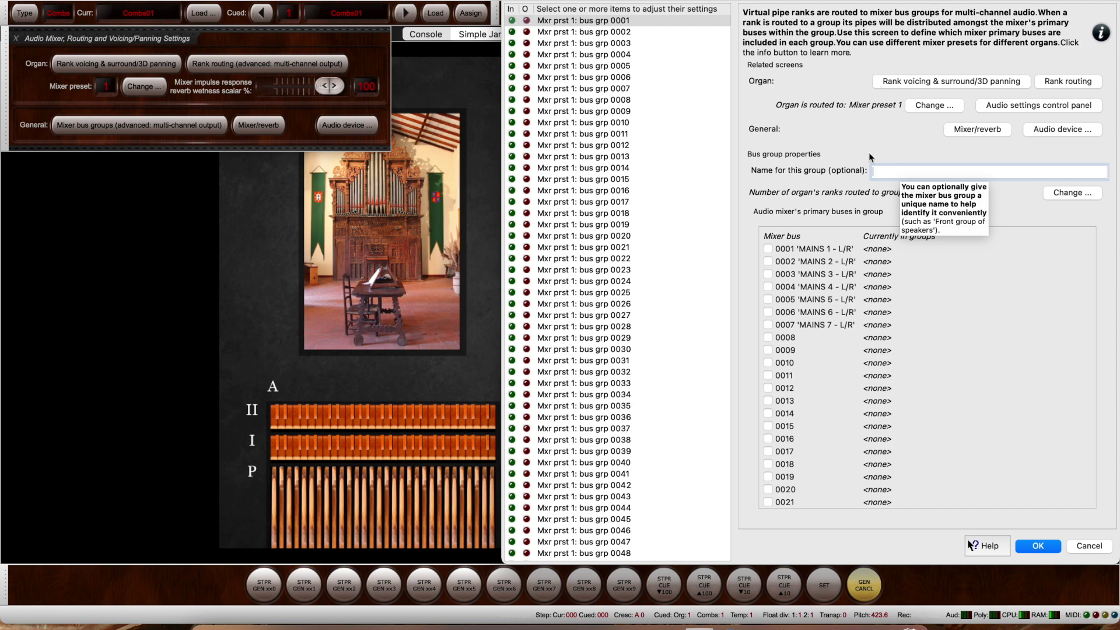
mouse_move(717, 3)
left_mouse_down()
mouse_move(742, 64)
mouse_move(736, 167)
mouse_move(649, 167)
mouse_move(684, 89)
mouse_move(687, 39)
mouse_move(684, 125)
mouse_move(776, 275)
mouse_move(792, 437)
mouse_move(768, 170)
mouse_move(707, 0)
mouse_move(717, 0)
left_mouse_up()
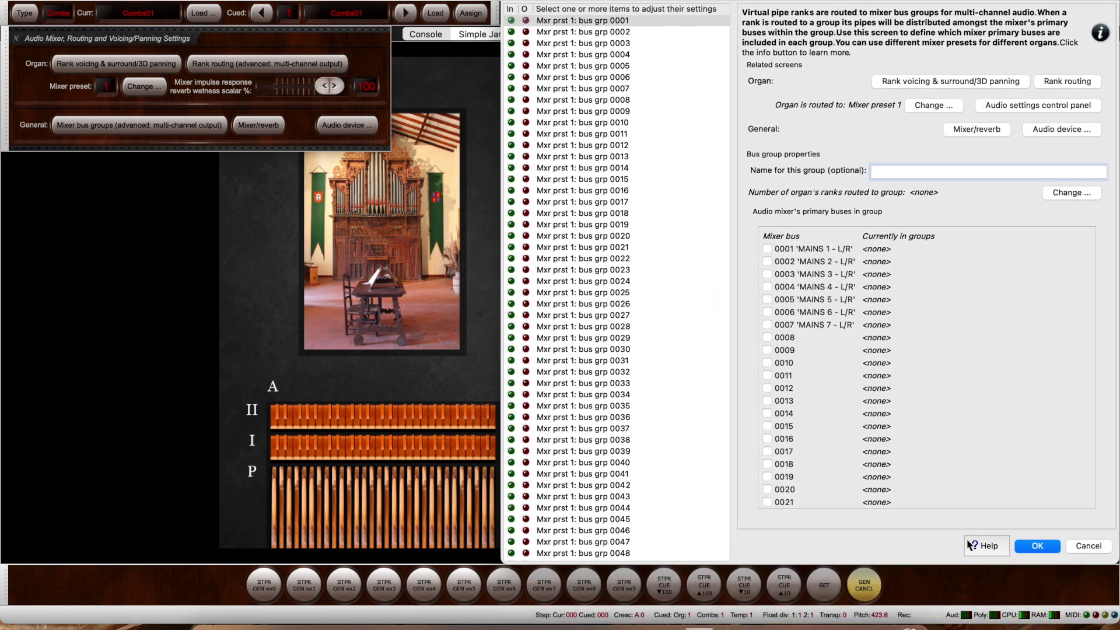
Name bus group 0001 Flutes 8' and bus group 0002 Reeds 8'
left_click(633, 20)
left_click(897, 173)
type("Flutes")
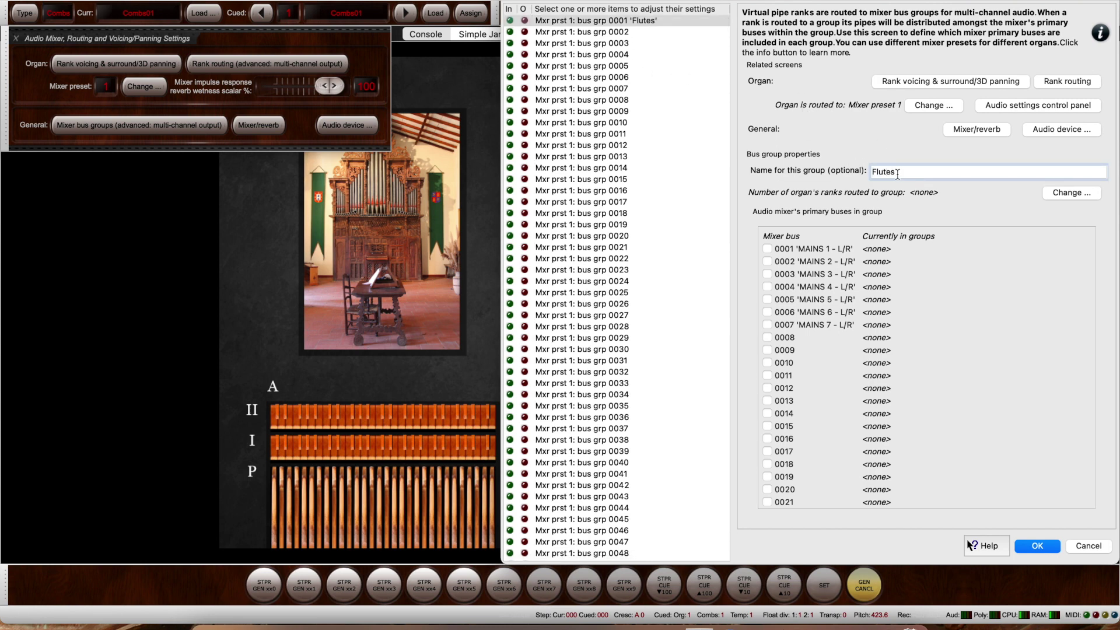
type(" 8'")
left_click(640, 32)
left_click(926, 172)
type("Reeds")
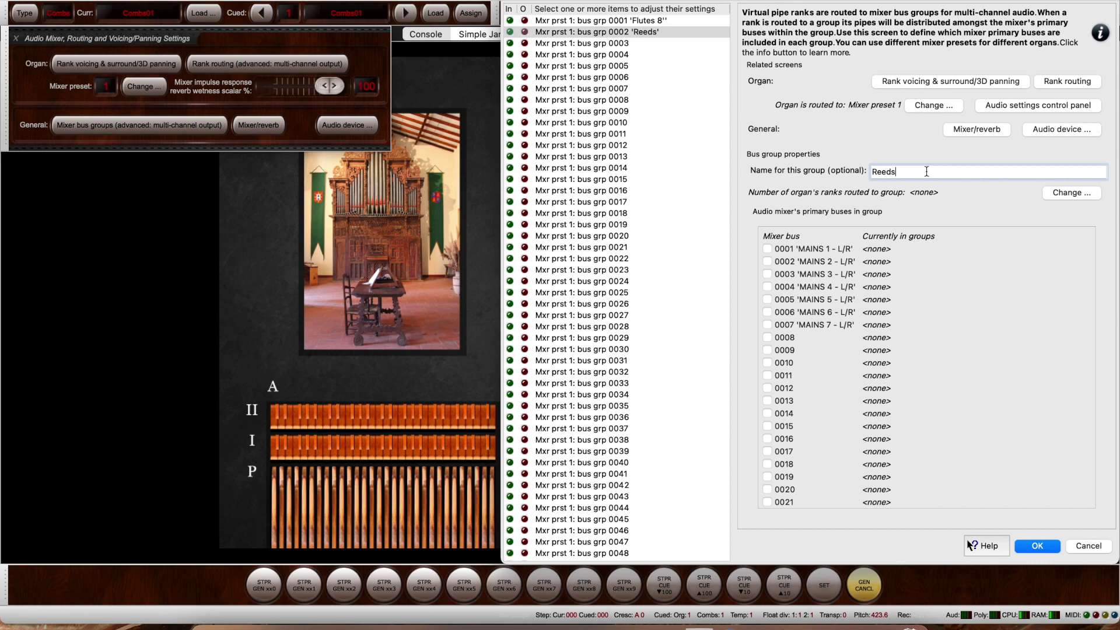
type(" 8'")
Name bus group 0003 Mixtures / Mutations
left_click(630, 43)
left_click(906, 172)
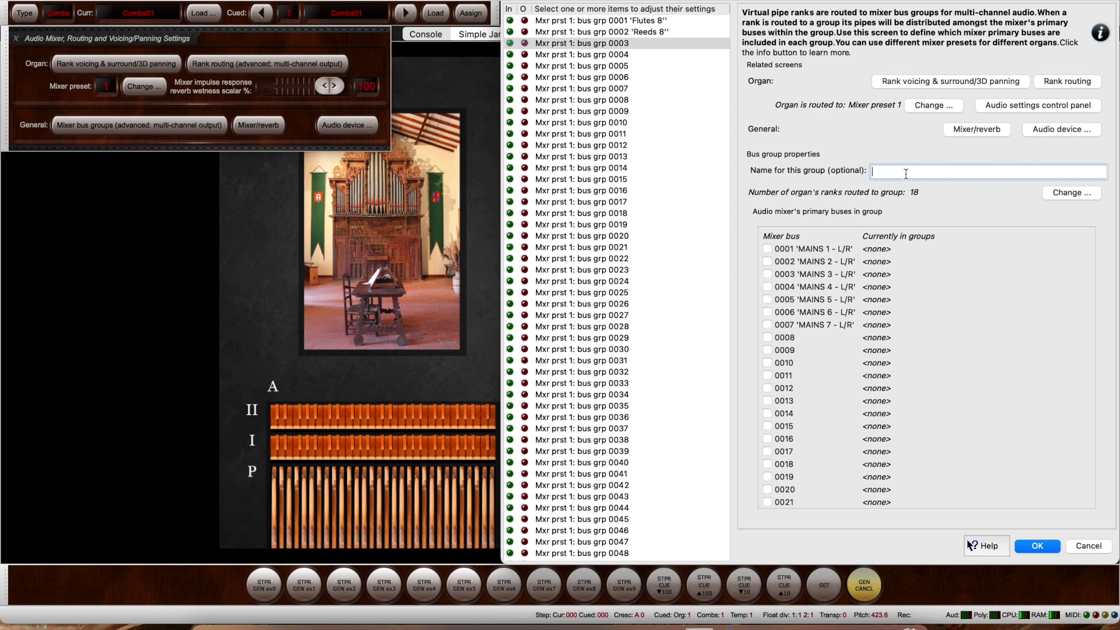
type("Mixtures / Mut")
type("taion")
key("BackSpace")
type("taat")
key("BackSpace")
key("BackSpace")
key("BackSpace")
key("BackSpace")
type("ations")
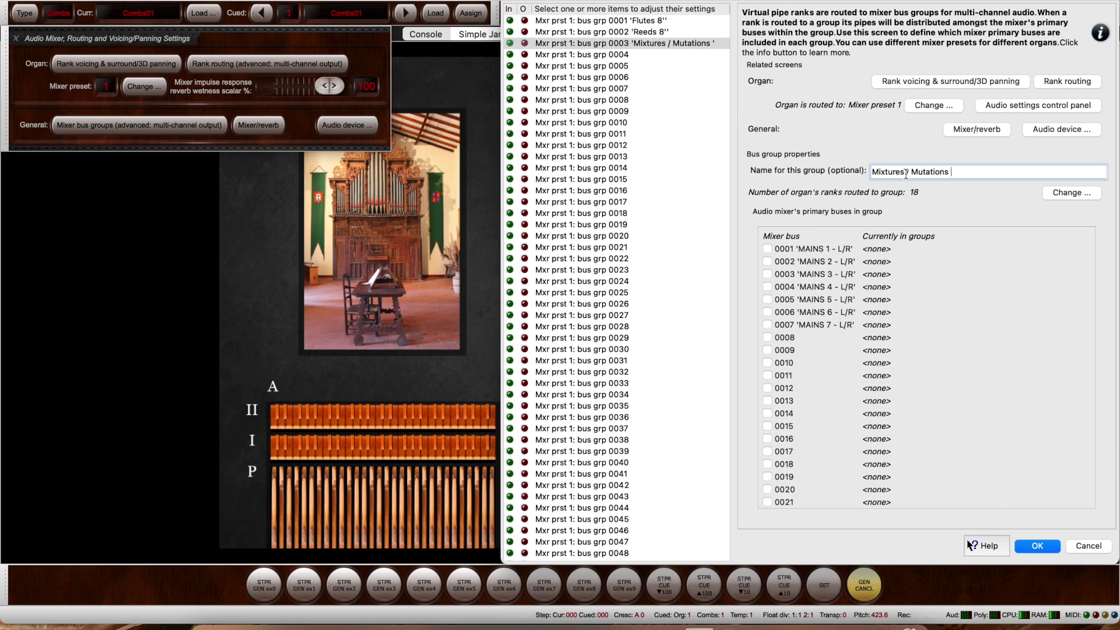
key("BackSpace")
Examine the unnamed bus groups 0004 to 0007 and the three named groups 0001 to 0003
left_click(642, 54)
left_click(640, 66)
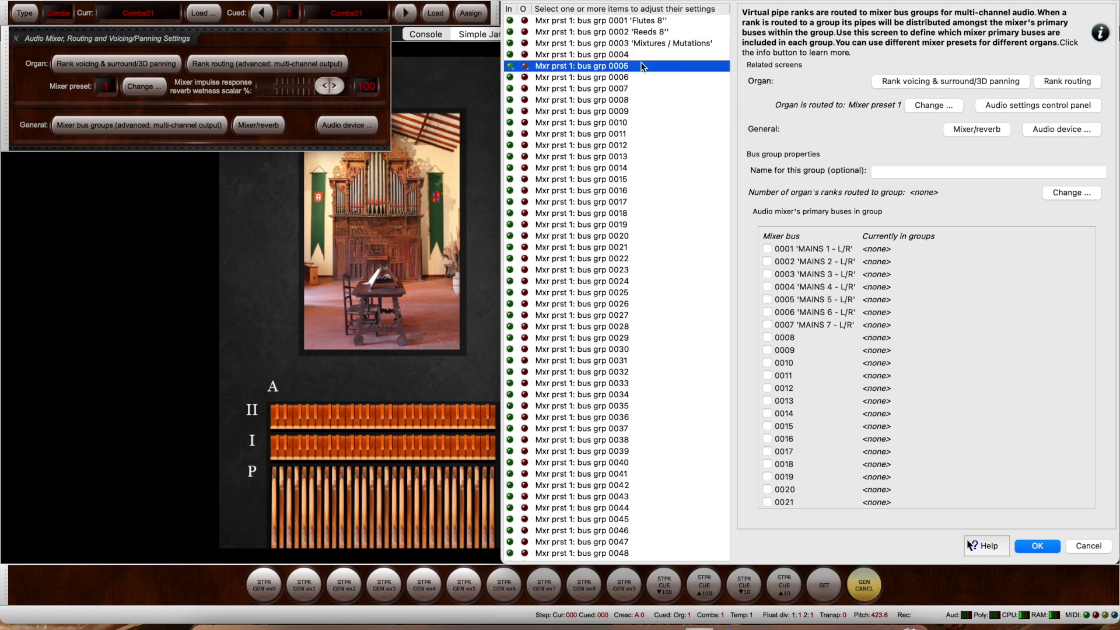
left_click(641, 77)
left_click(640, 87)
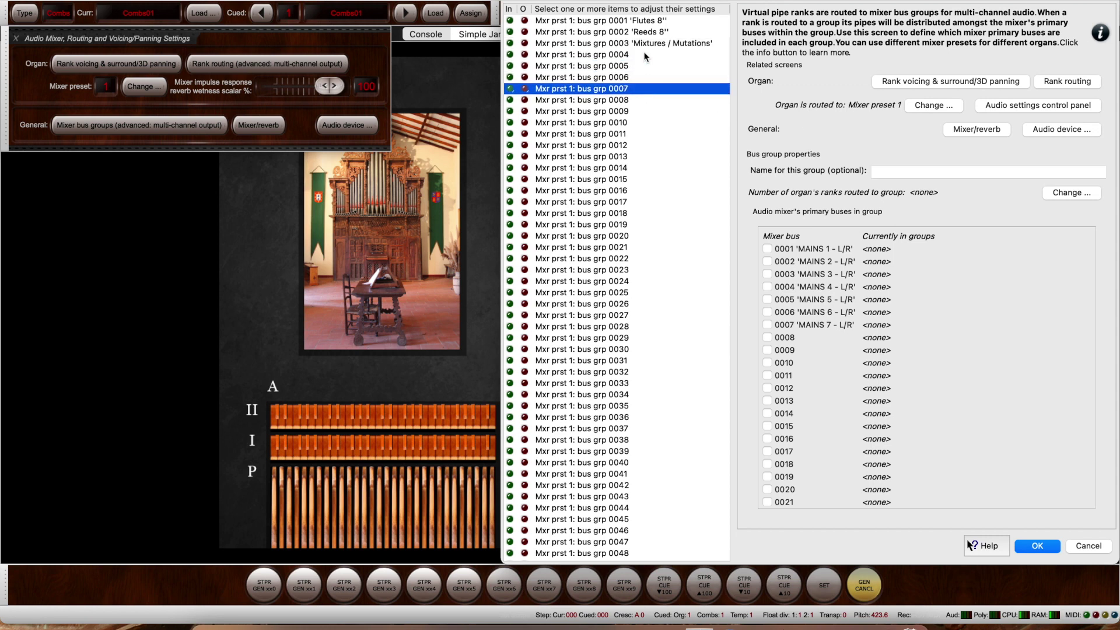
left_click(644, 55)
left_click(646, 75)
left_click(640, 57)
left_click(640, 62)
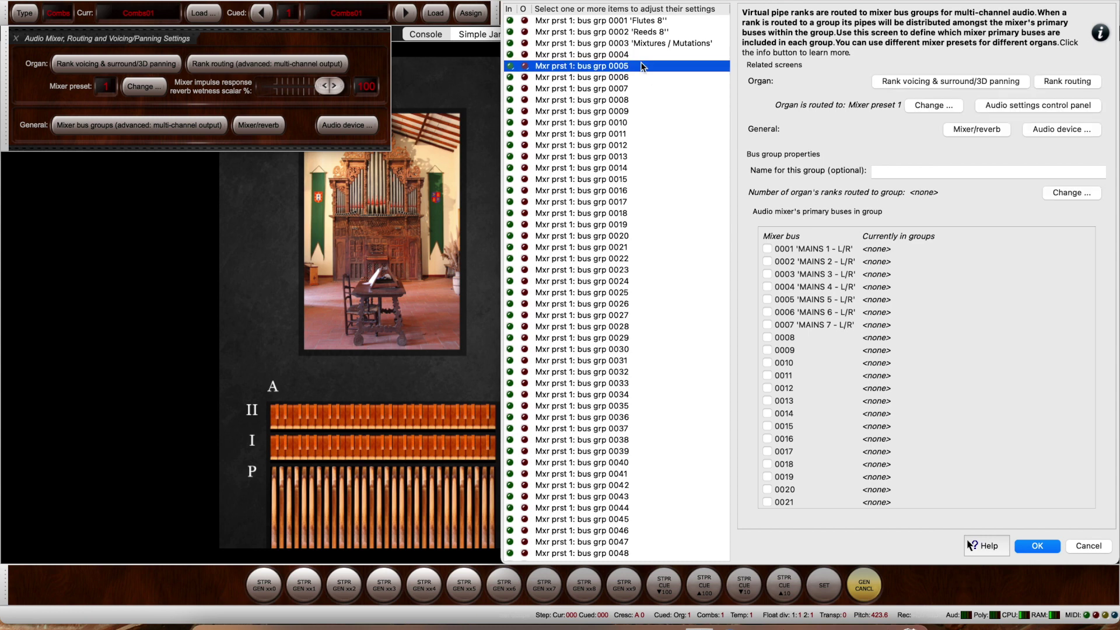
left_click(639, 55)
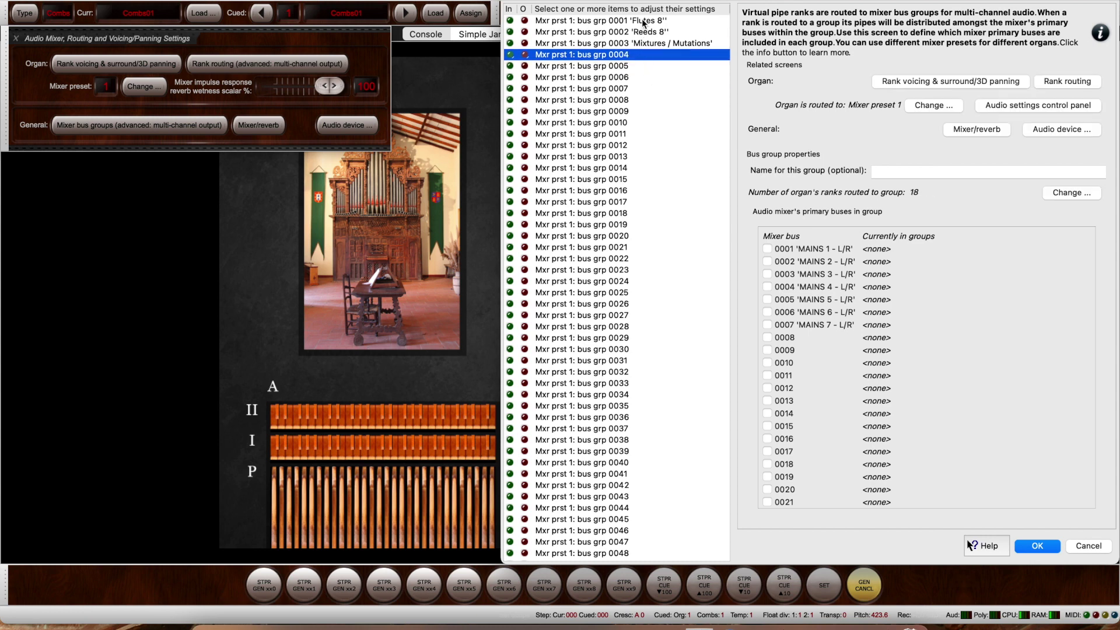
left_click(643, 21)
left_click(646, 32)
left_click(651, 42)
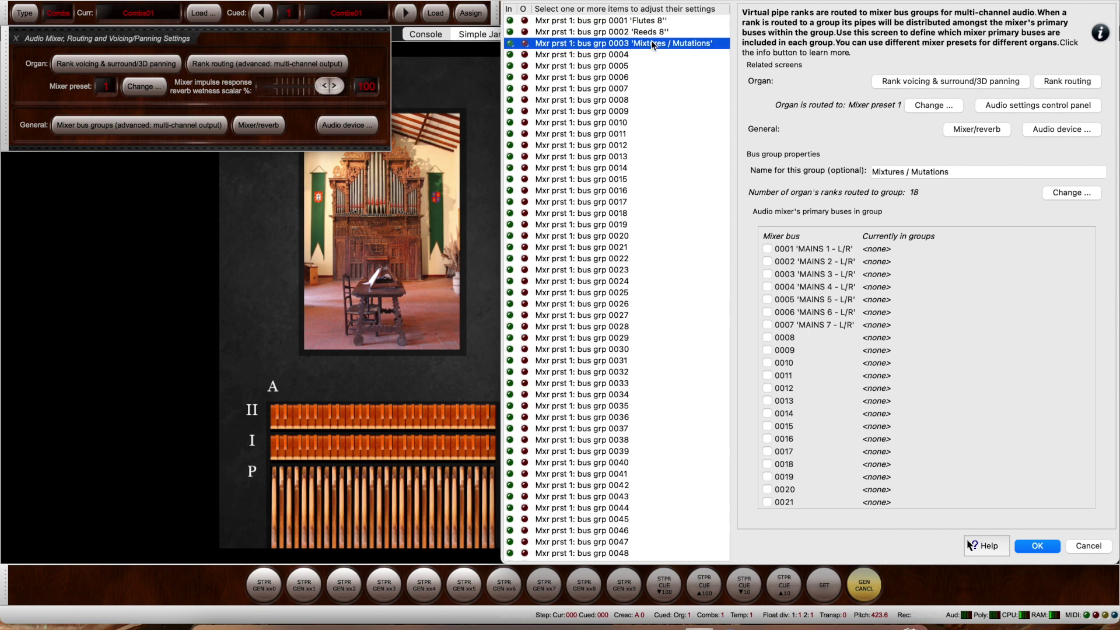
Name bus group 0004 Others
left_click(651, 55)
left_click(890, 170)
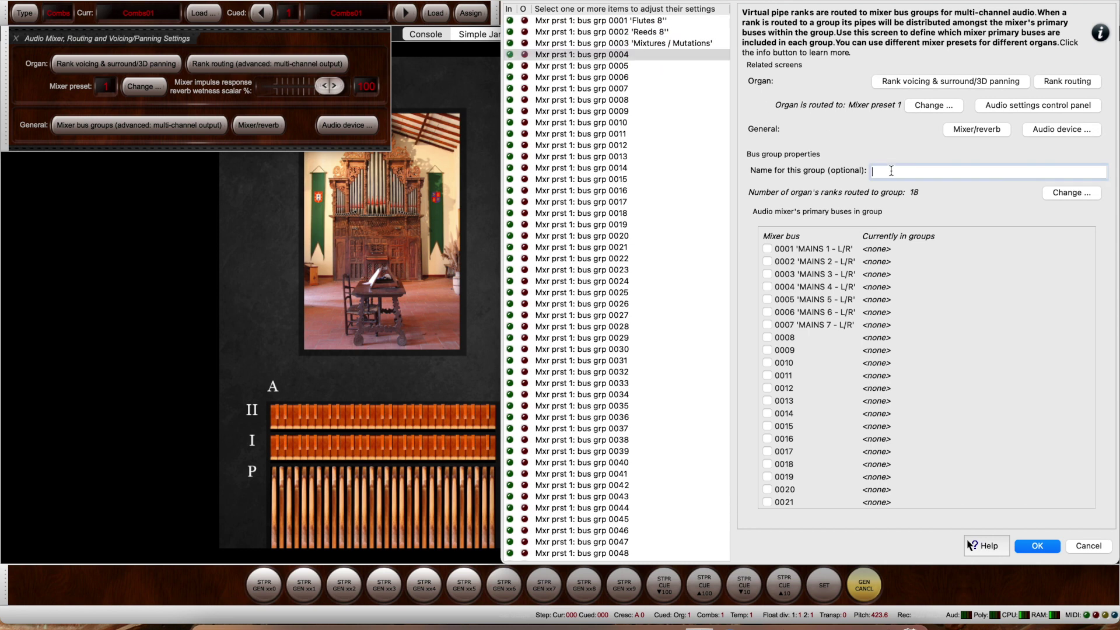
type("Others")
Review the four named bus groups and add primary bus MAINS 1 to group 0001, Flutes 8'
left_click(648, 21)
left_click(652, 32)
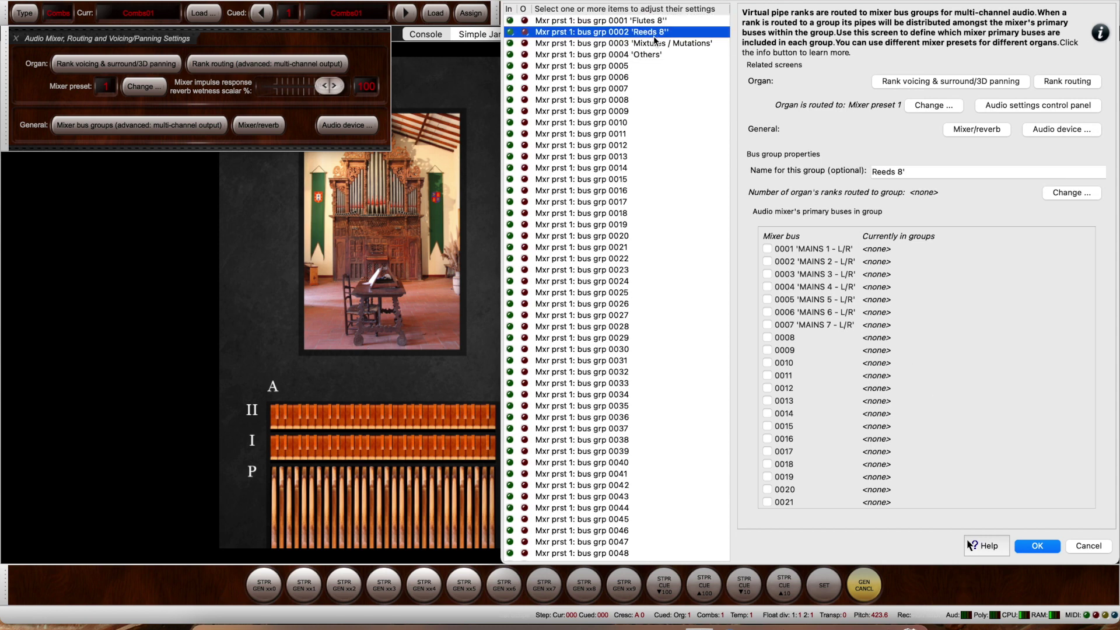
left_click(654, 42)
left_click(655, 54)
left_click(653, 22)
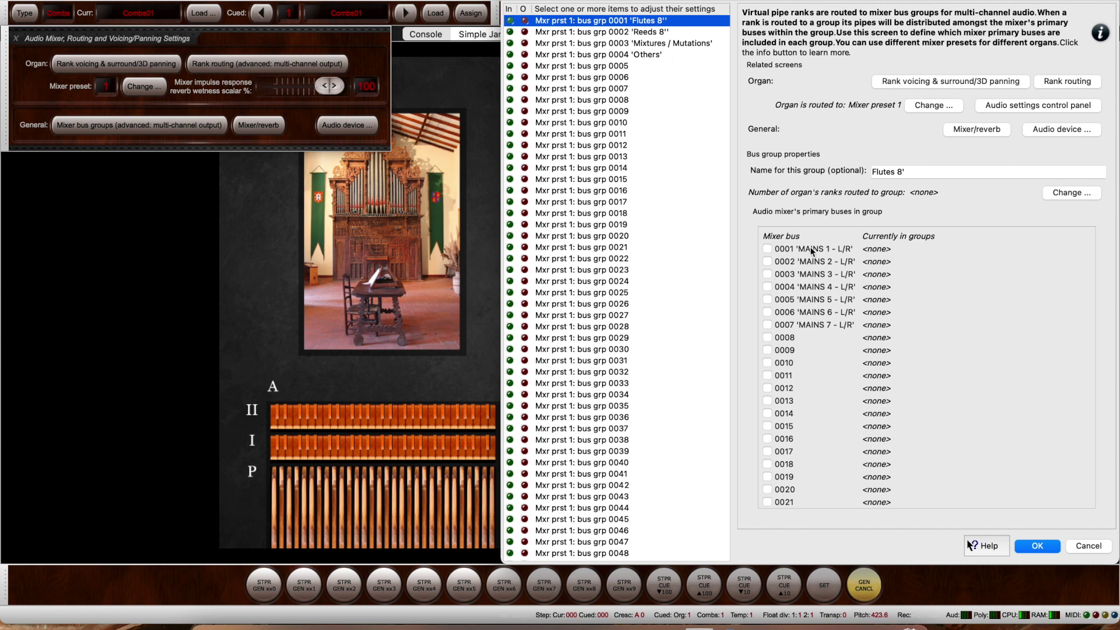
left_click(768, 249)
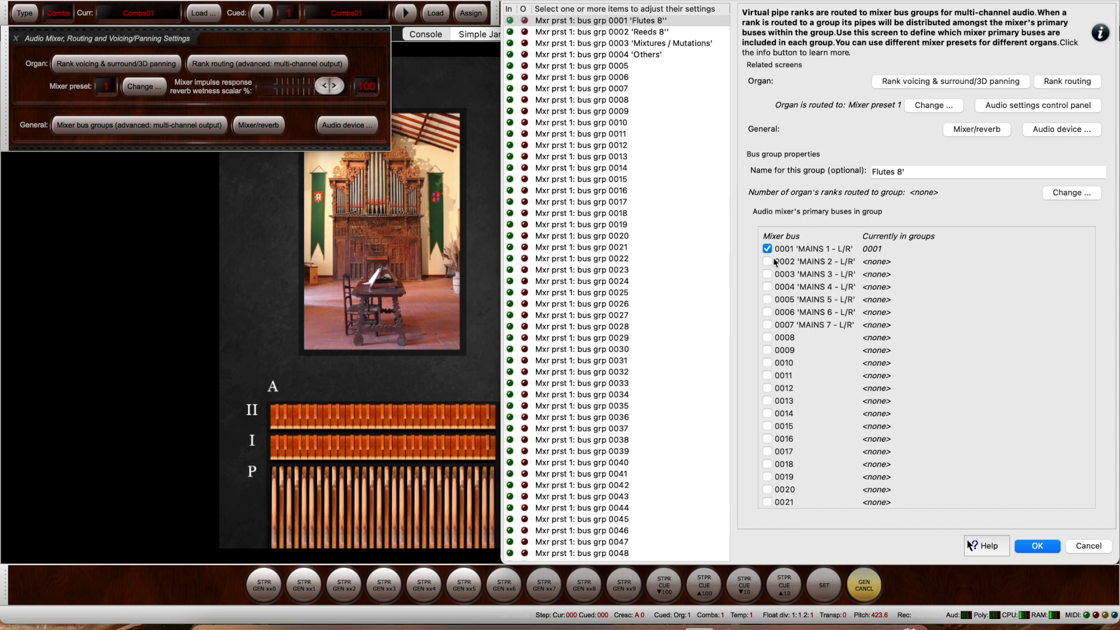
Add primary buses MAINS 2 to MAINS 7 to the Flutes 8' bus group
left_click(767, 261)
left_click(767, 274)
left_click(767, 286)
left_click(768, 299)
left_click(767, 312)
left_click(767, 325)
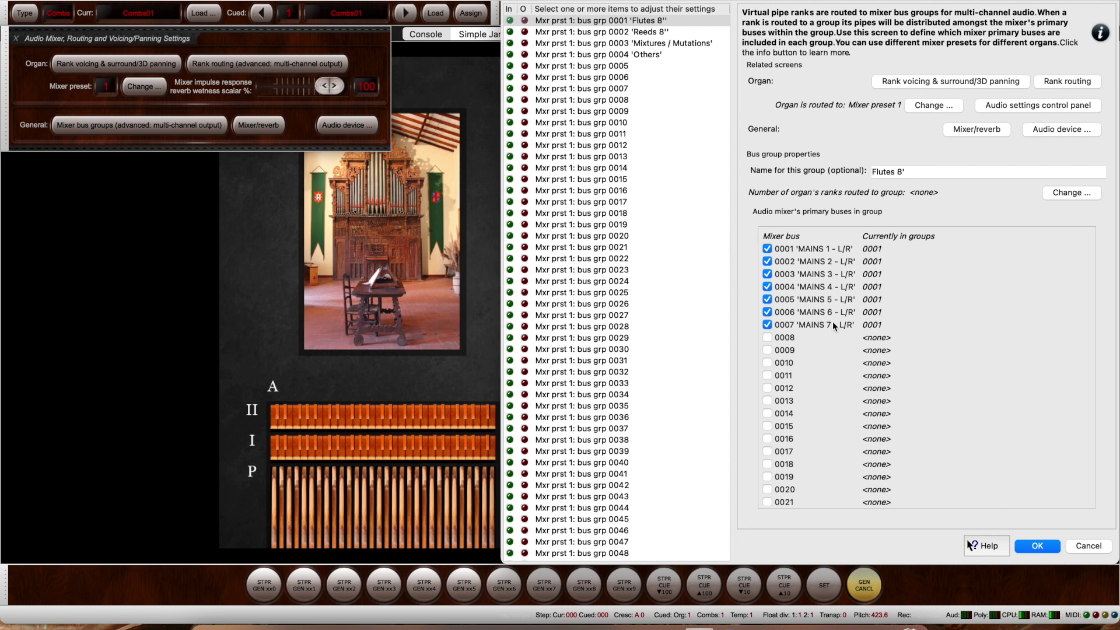
Remove primary buses MAINS 2 to MAINS 7 from the Flutes 8' bus group, keeping only MAINS 1
left_click(767, 261)
left_click(767, 274)
left_click(767, 287)
left_click(767, 299)
left_click(767, 312)
left_click(767, 325)
left_click(640, 23)
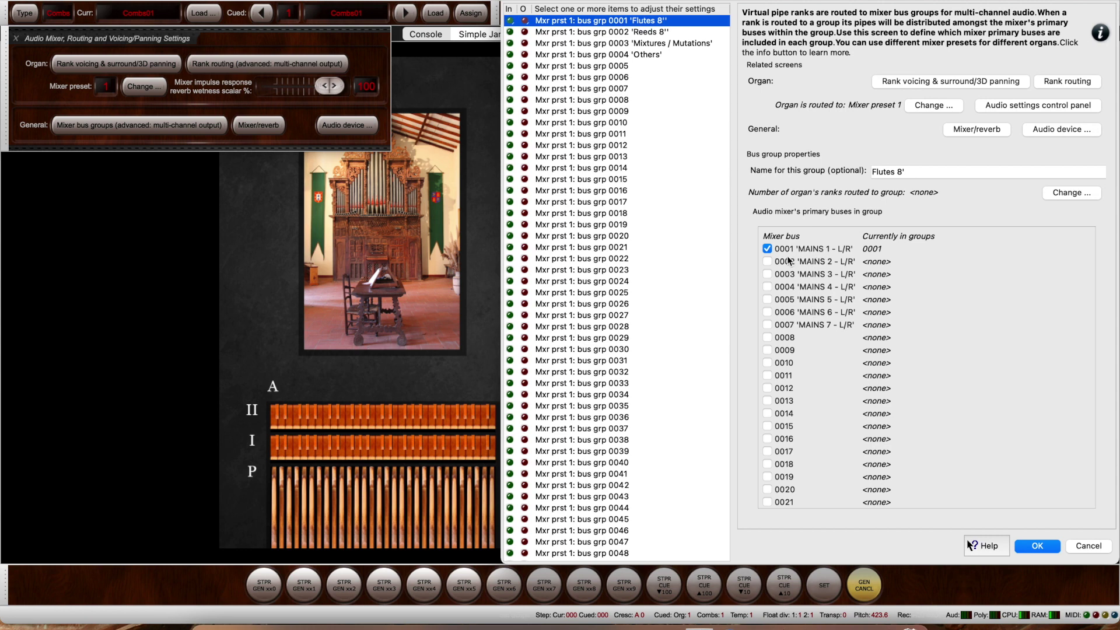
mouse_move(768, 261)
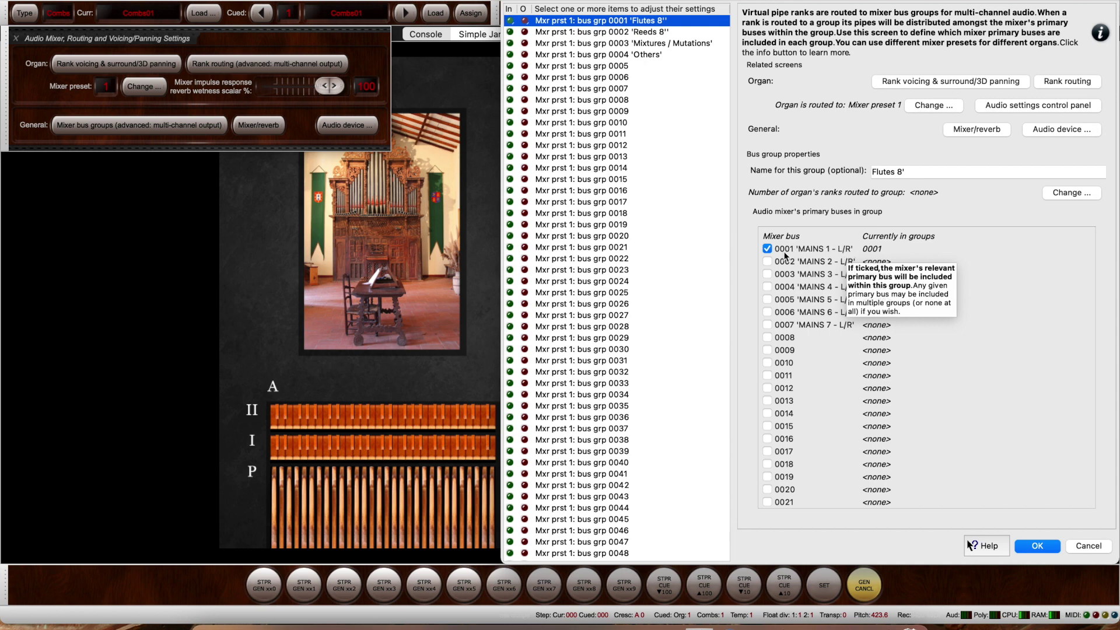
Add primary bus MAINS 2 to the Flutes 8' bus group, and MAINS 3 and MAINS 4 to the Reeds 8' group
left_click(767, 262)
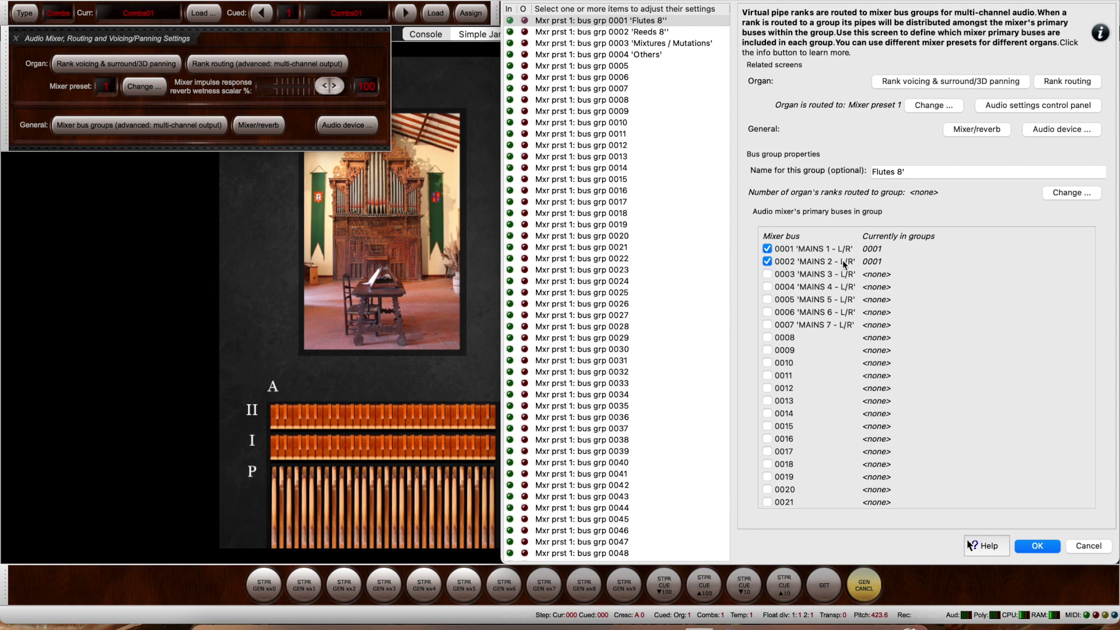
left_click(657, 32)
left_click(768, 274)
left_click(767, 287)
Add primary buses MAINS 5 and MAINS 6 to the Mixtures / Mutations bus group, and MAINS 7 to the Others group
left_click(648, 42)
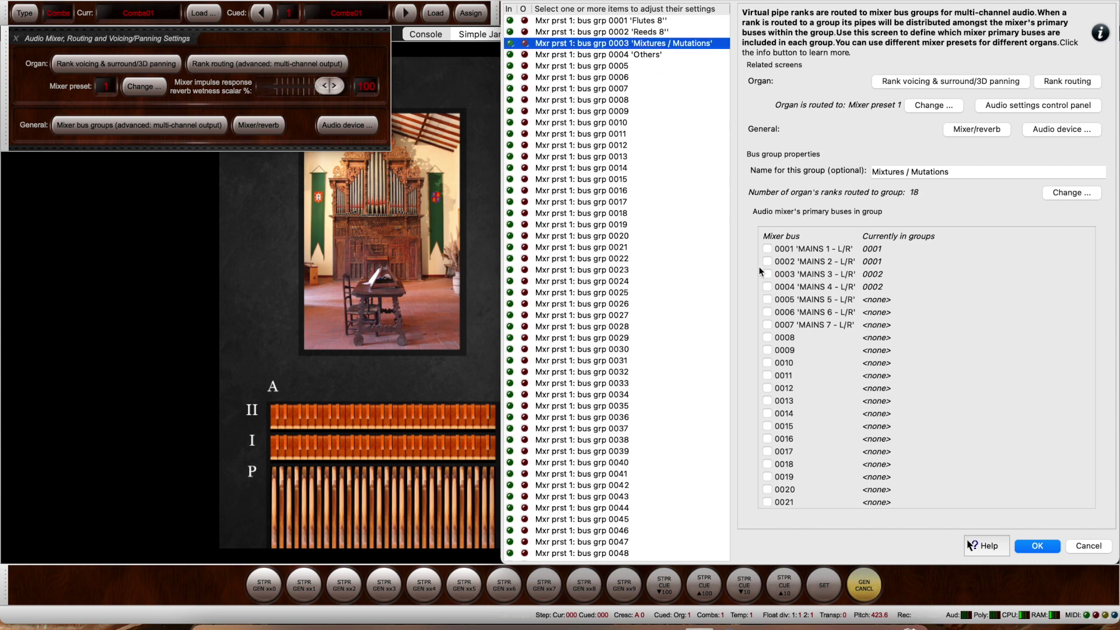
left_click(768, 300)
left_click(768, 312)
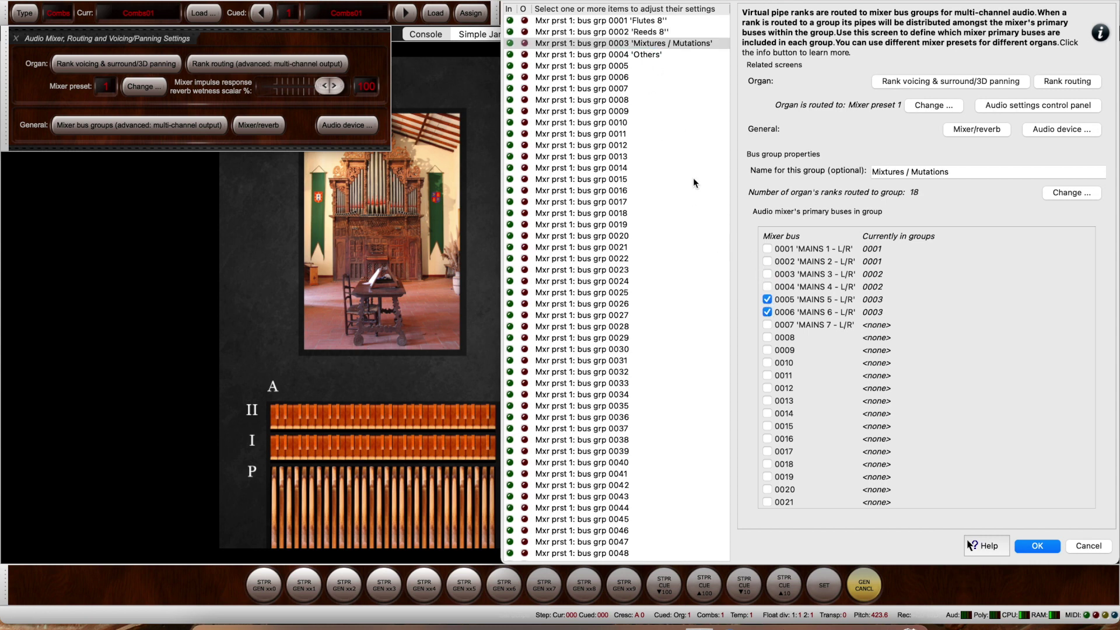
left_click(649, 55)
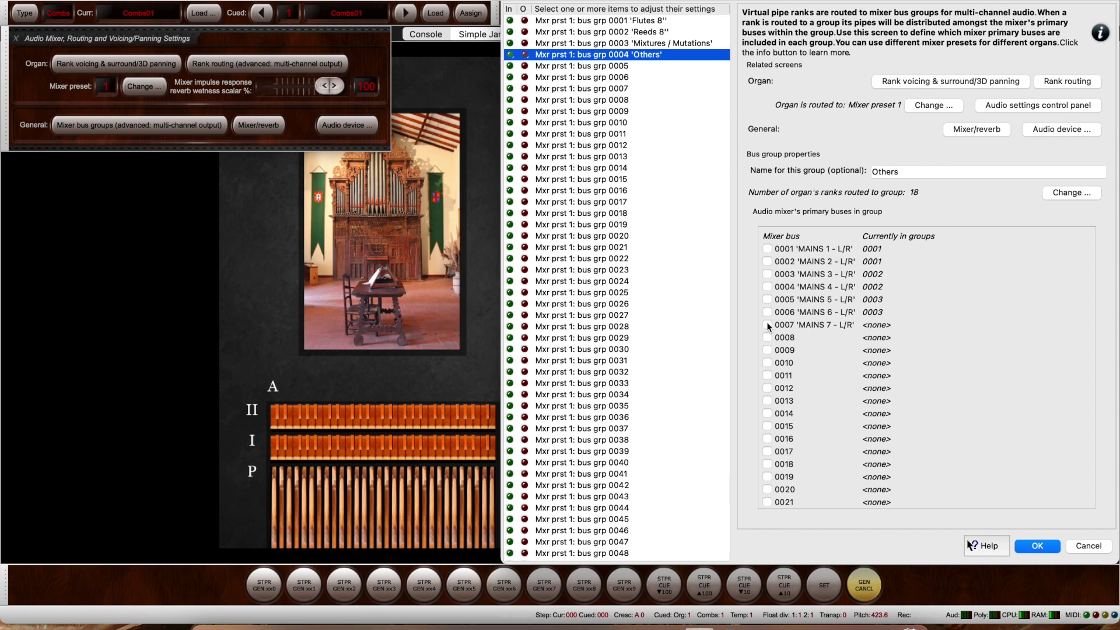
left_click(768, 325)
Review the primary bus assignments of the four named bus groups and accept the bus group settings
left_click(659, 43)
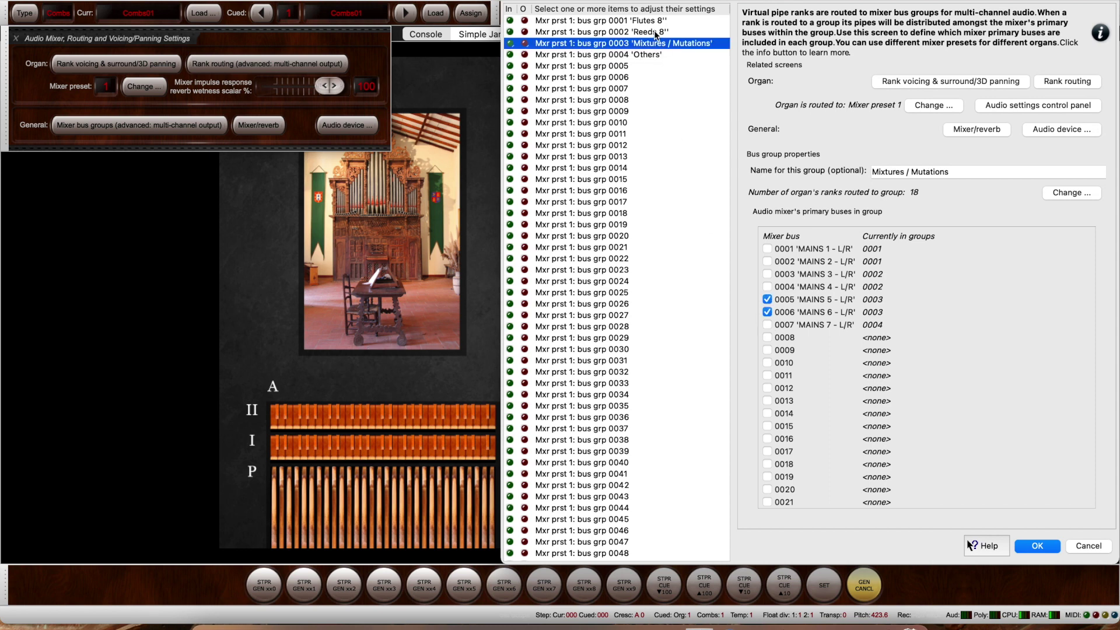
left_click(653, 32)
left_click(652, 20)
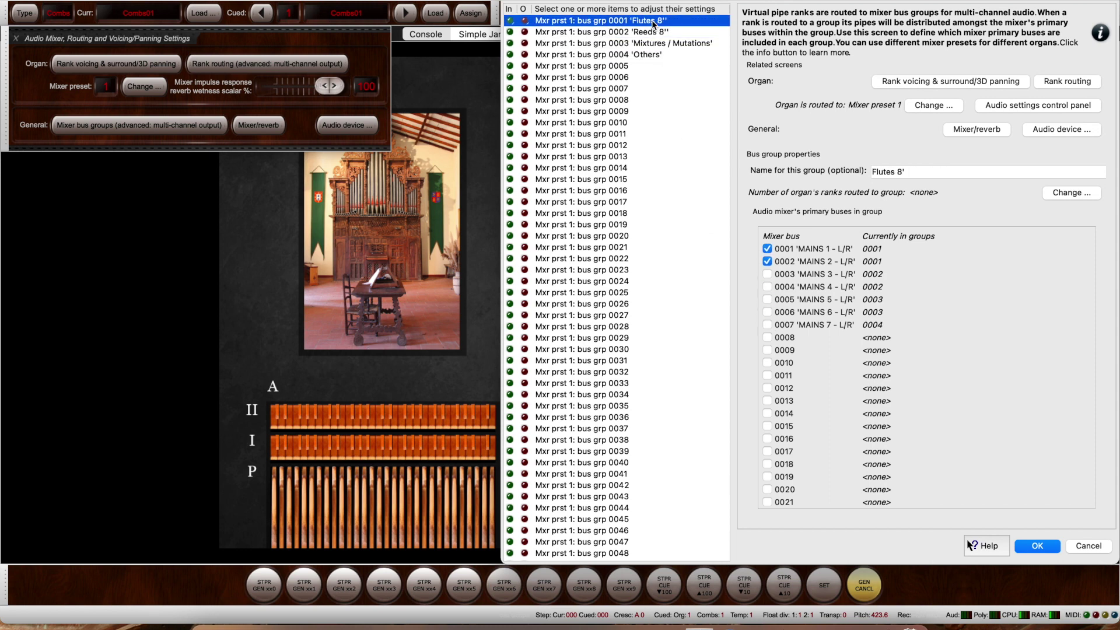
left_click(657, 53)
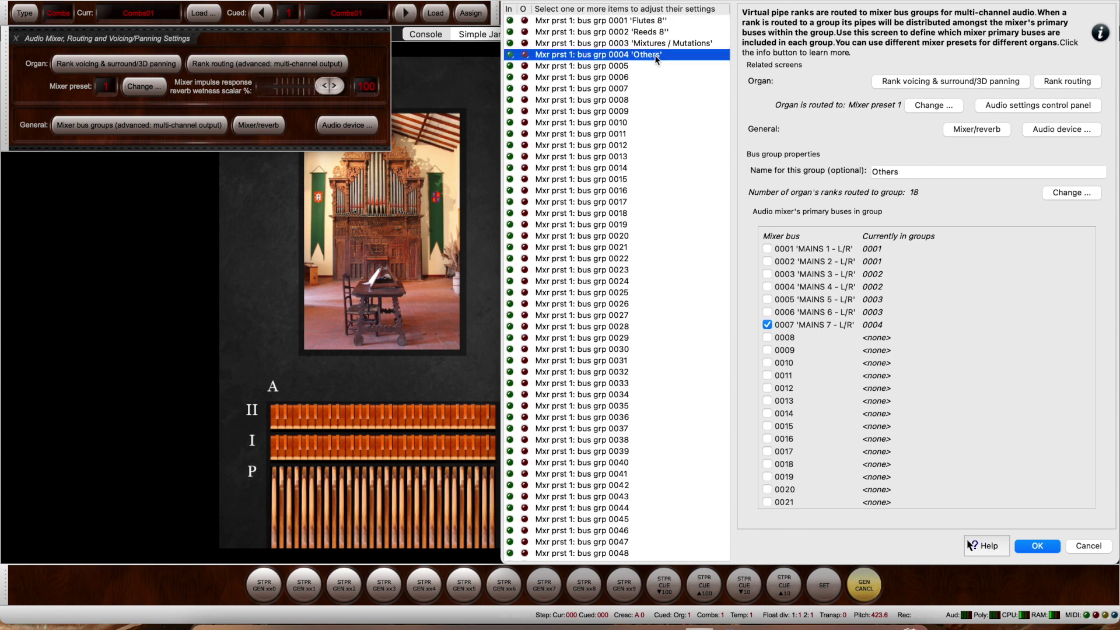
left_click(650, 43)
left_click(650, 32)
left_click(650, 21)
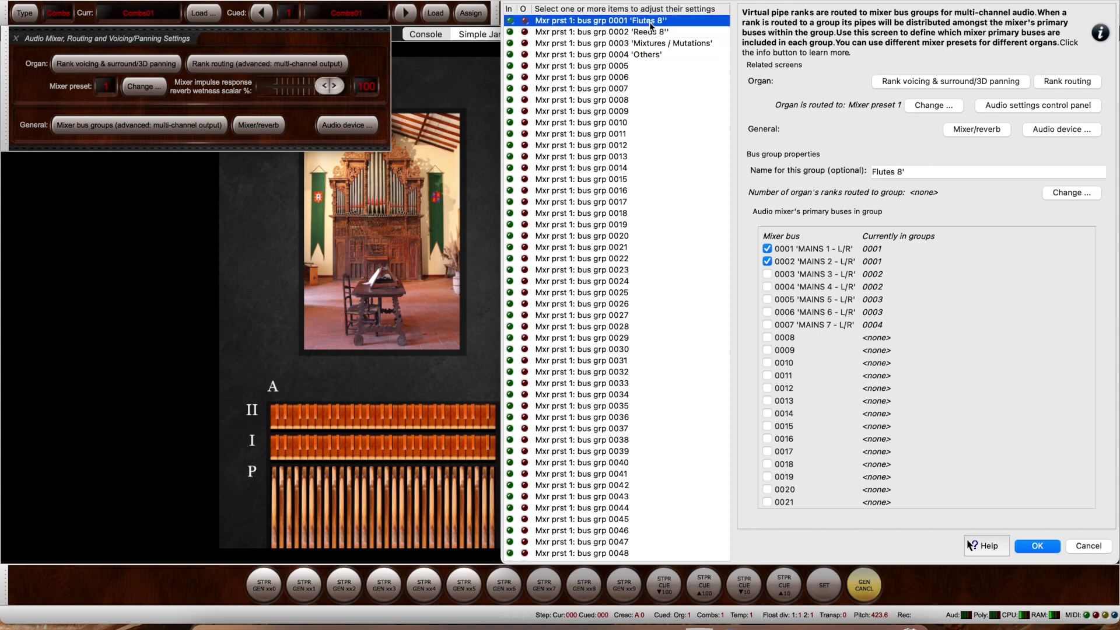
left_click(651, 33)
left_click(652, 43)
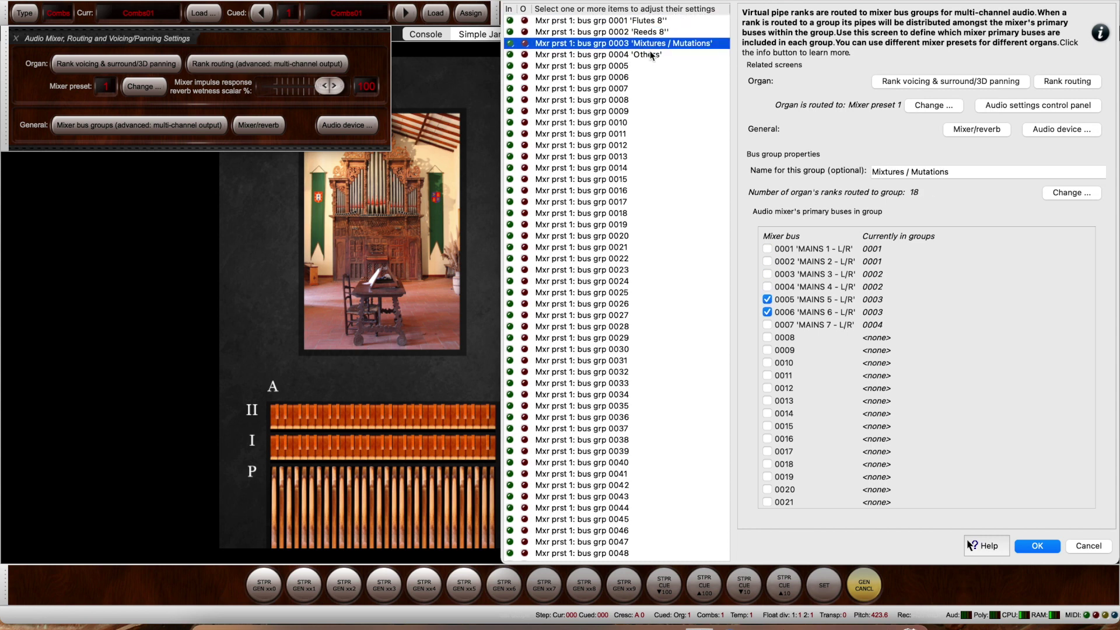
left_click(652, 54)
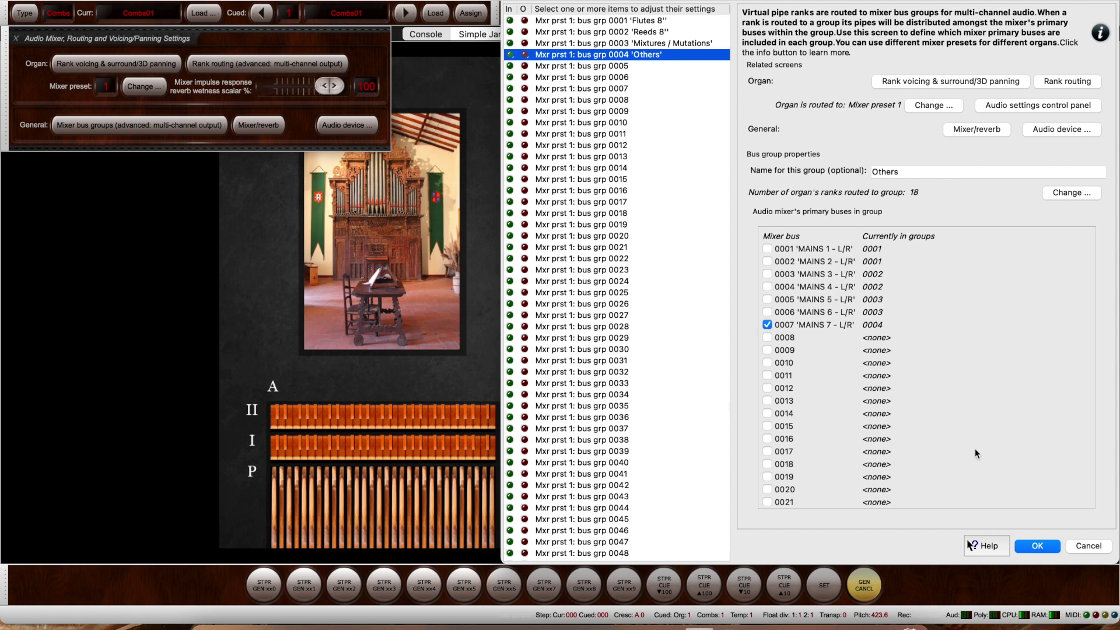
left_click(1029, 545)
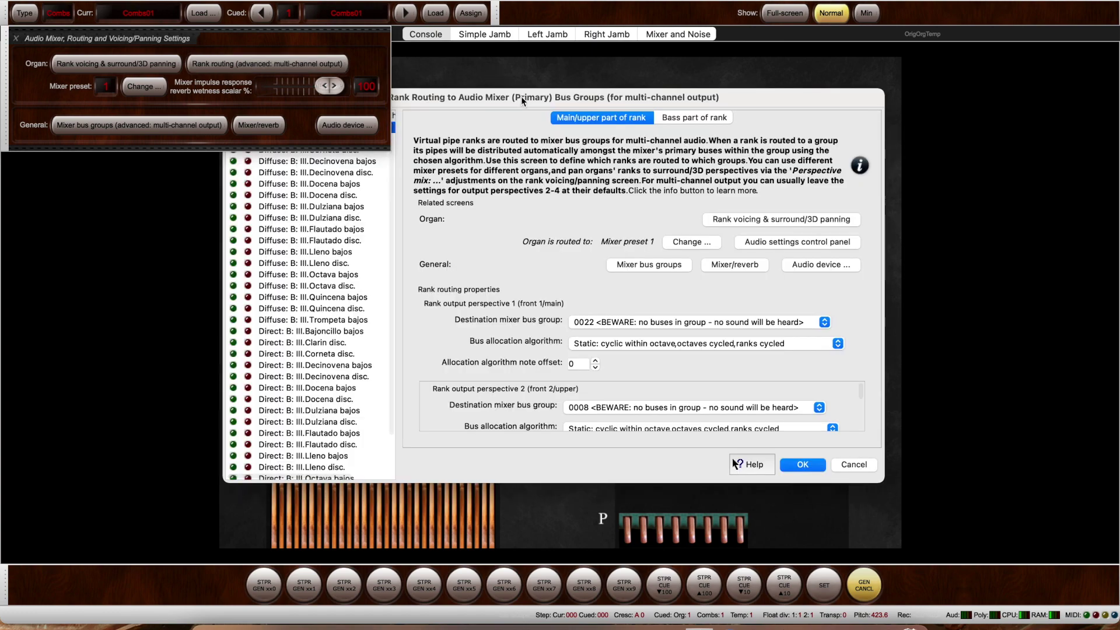
Move and enlarge the rank routing window to fit the full rank names and all four output perspectives, then select Diffuse: B: III.Bajoncillo bajos
left_click_drag(516, 90, 758, 0)
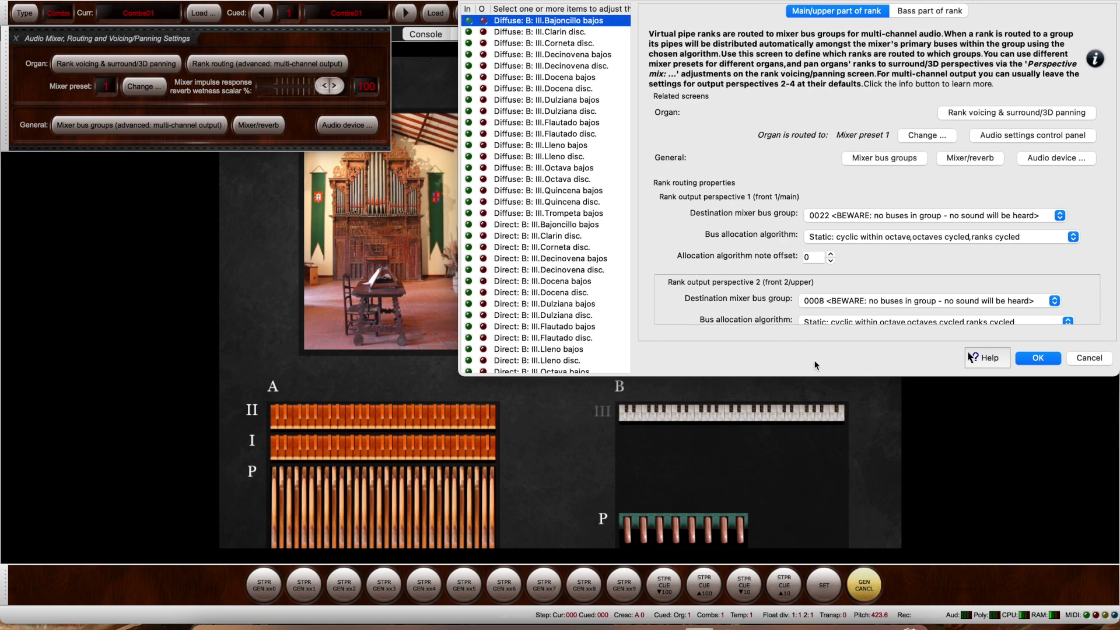
left_click_drag(820, 377, 823, 564)
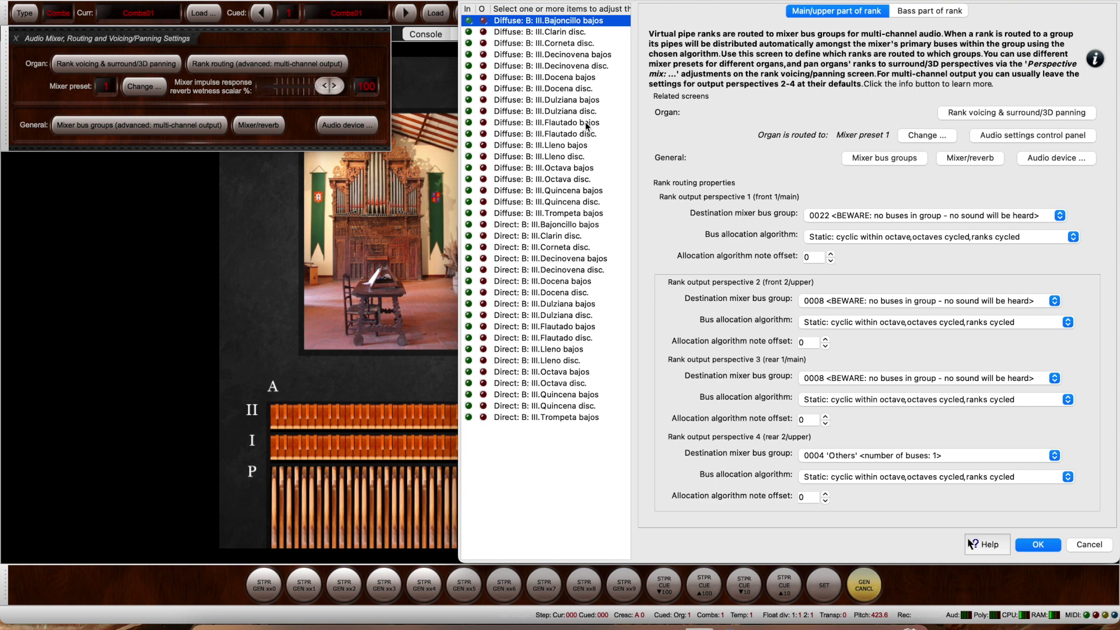
left_click(521, 33)
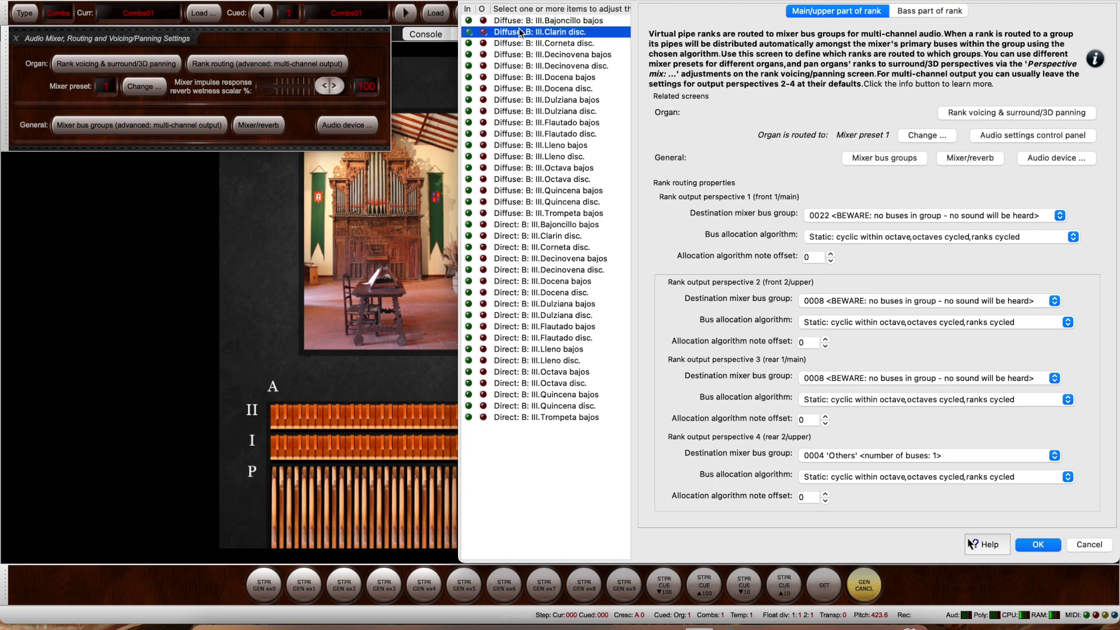
key("Down")
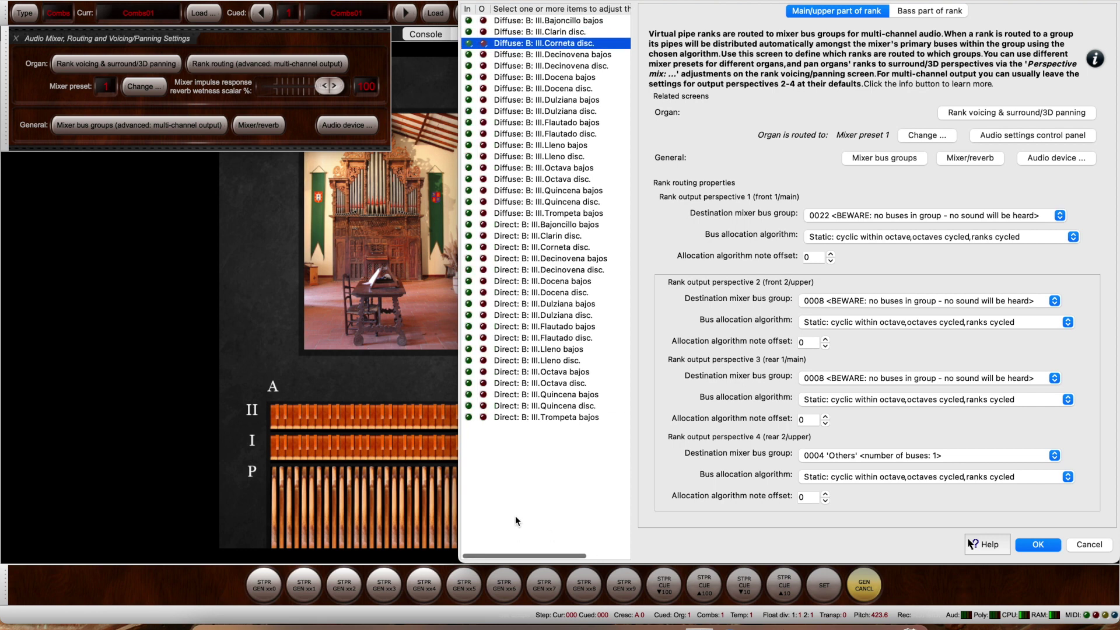
left_click(529, 22)
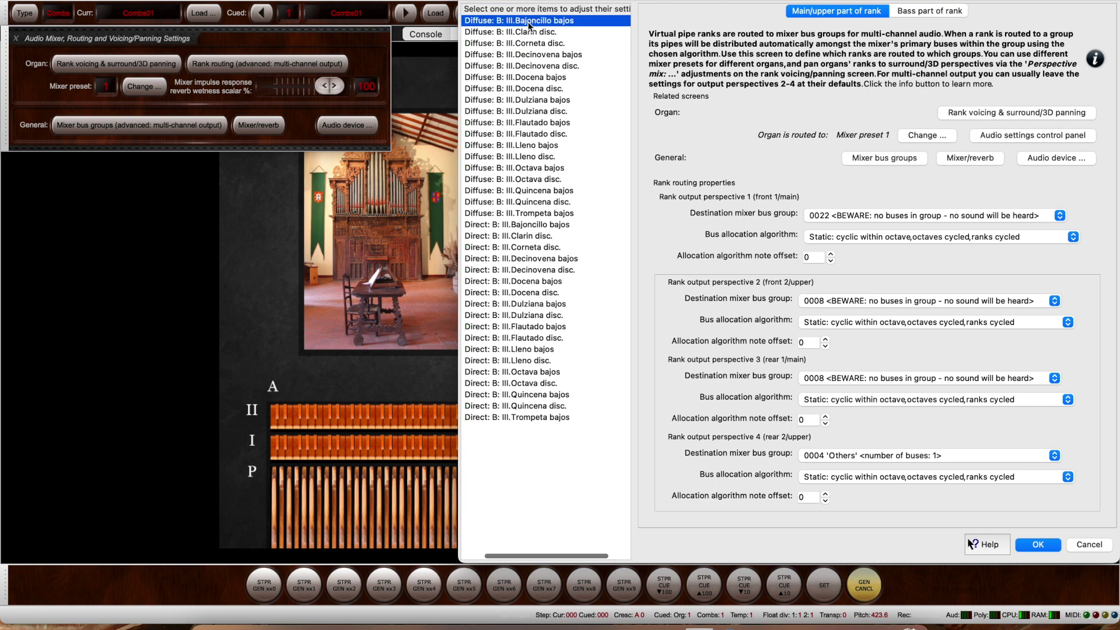
left_click_drag(459, 502, 407, 500)
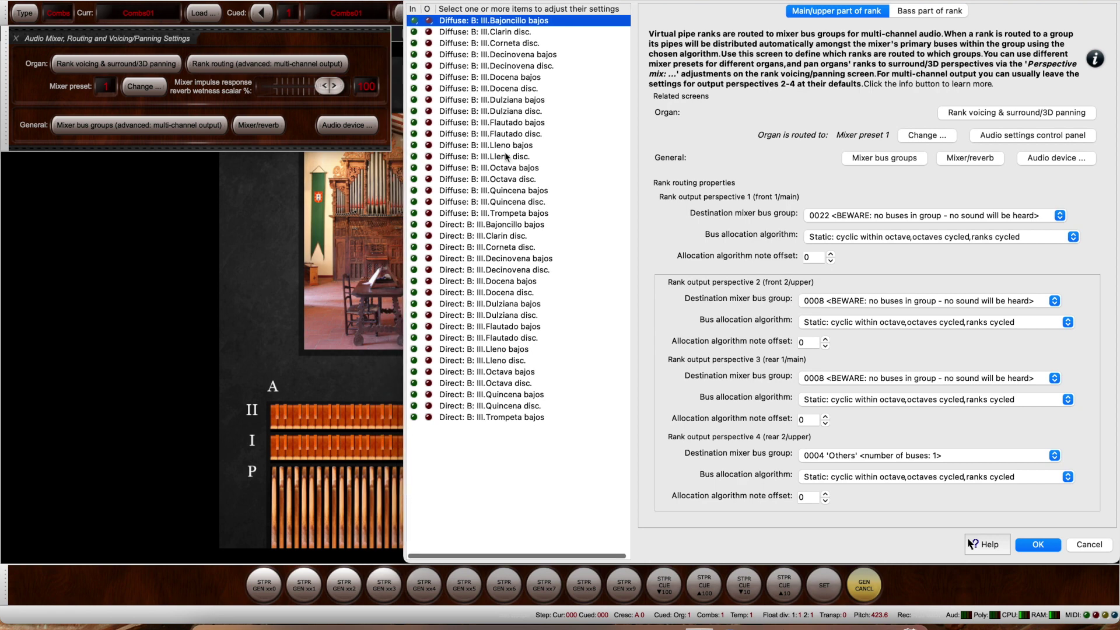
left_click(510, 32)
scroll(511, 35, "right", 1)
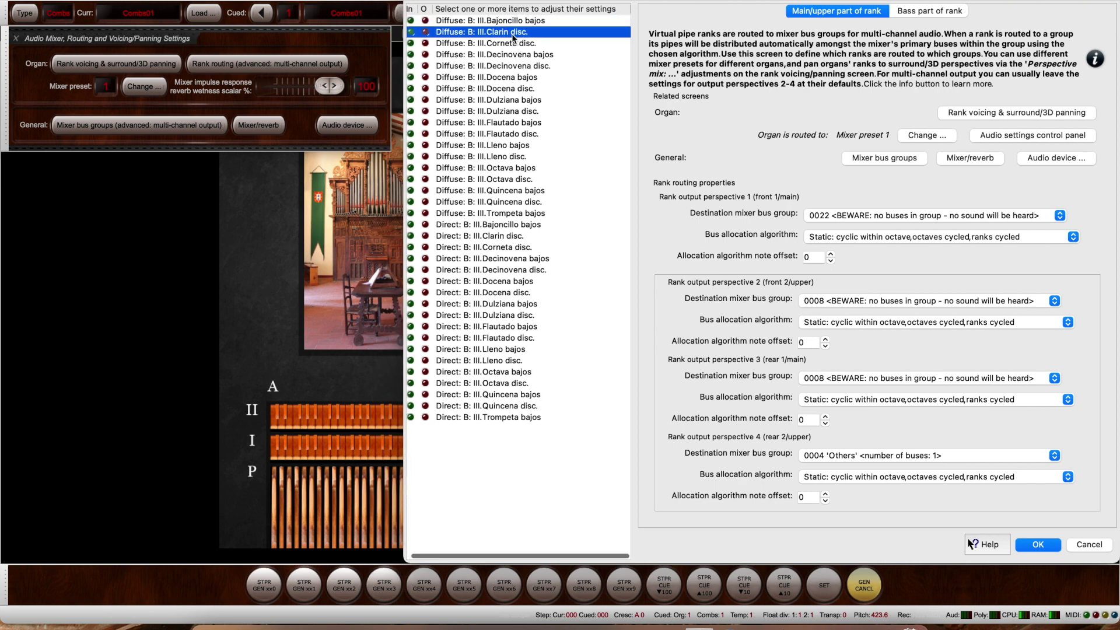
left_click(512, 21)
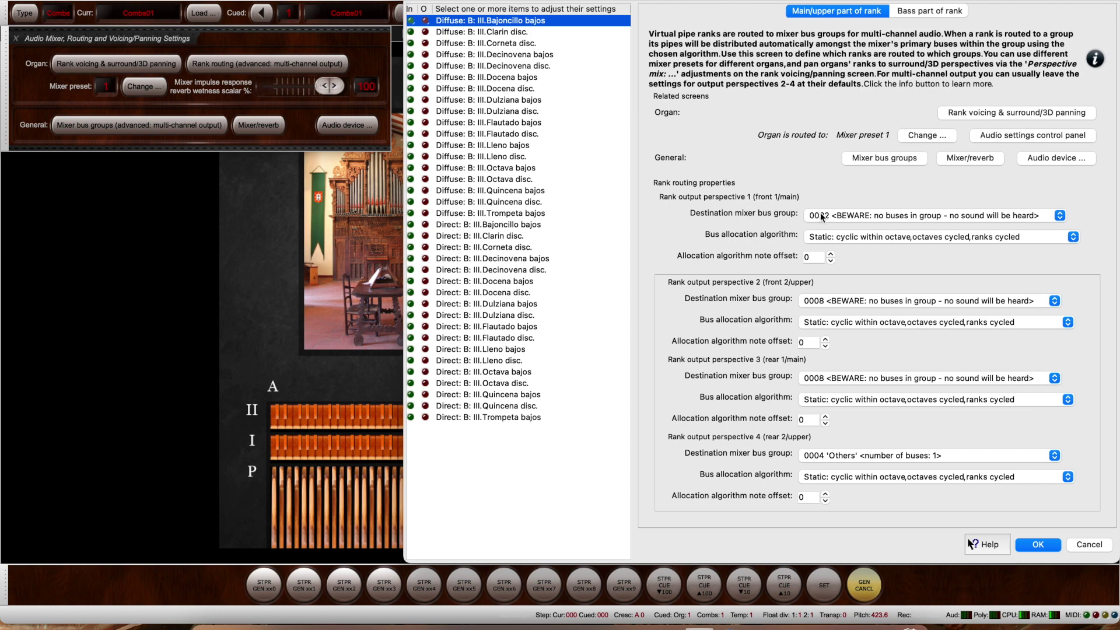
Examine the destination mixer bus groups offered for perspective 1 of the Diffuse Bajoncillo bajos rank
left_click(839, 215)
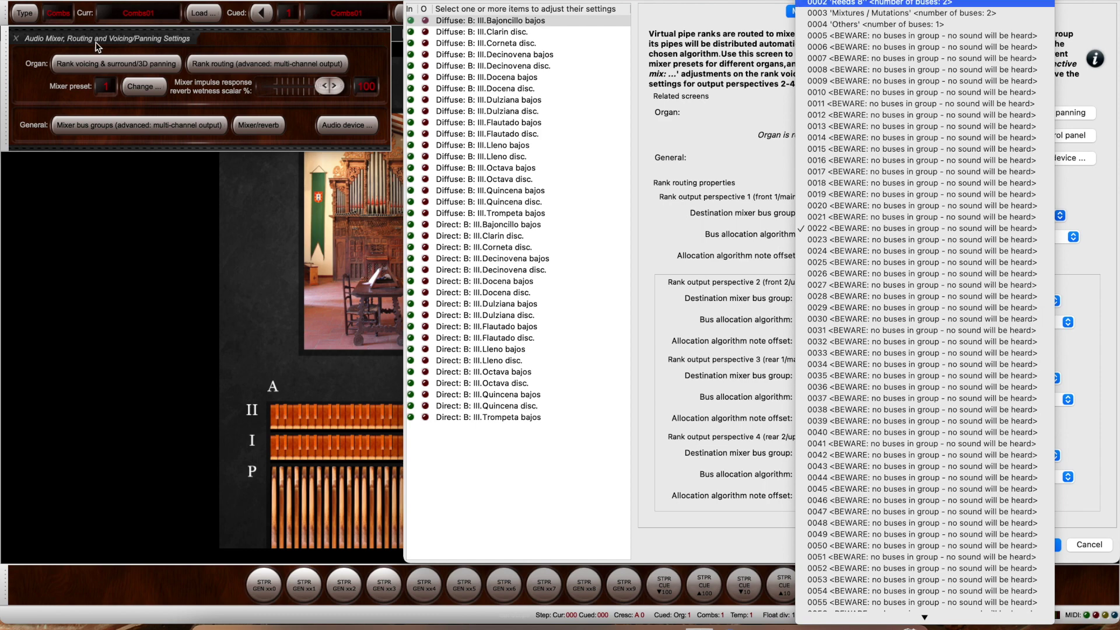
key("Escape")
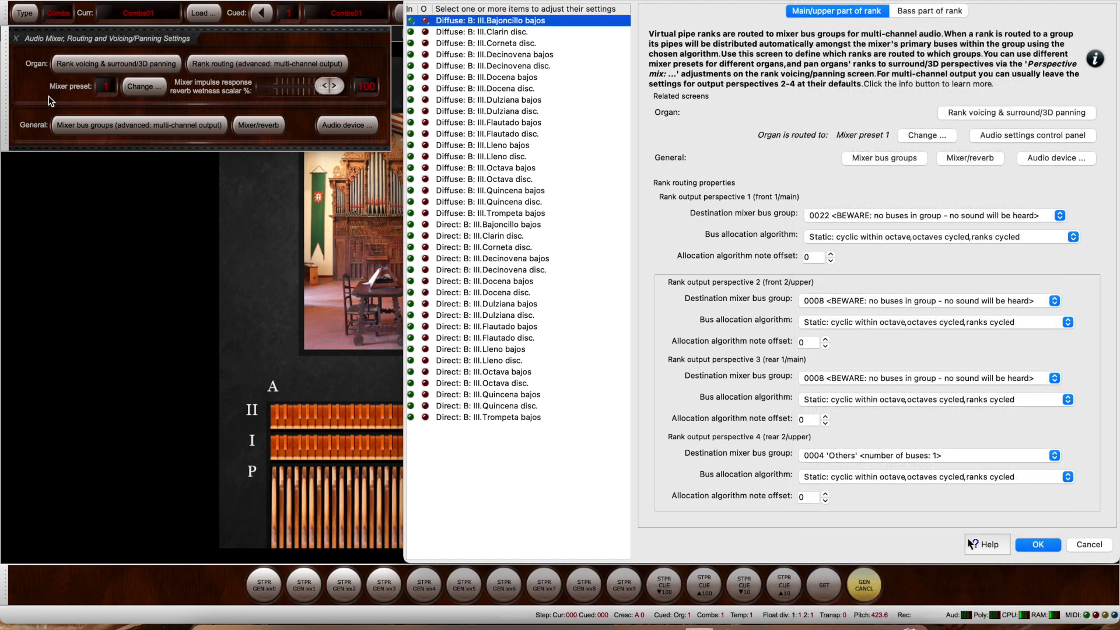
left_click(844, 215)
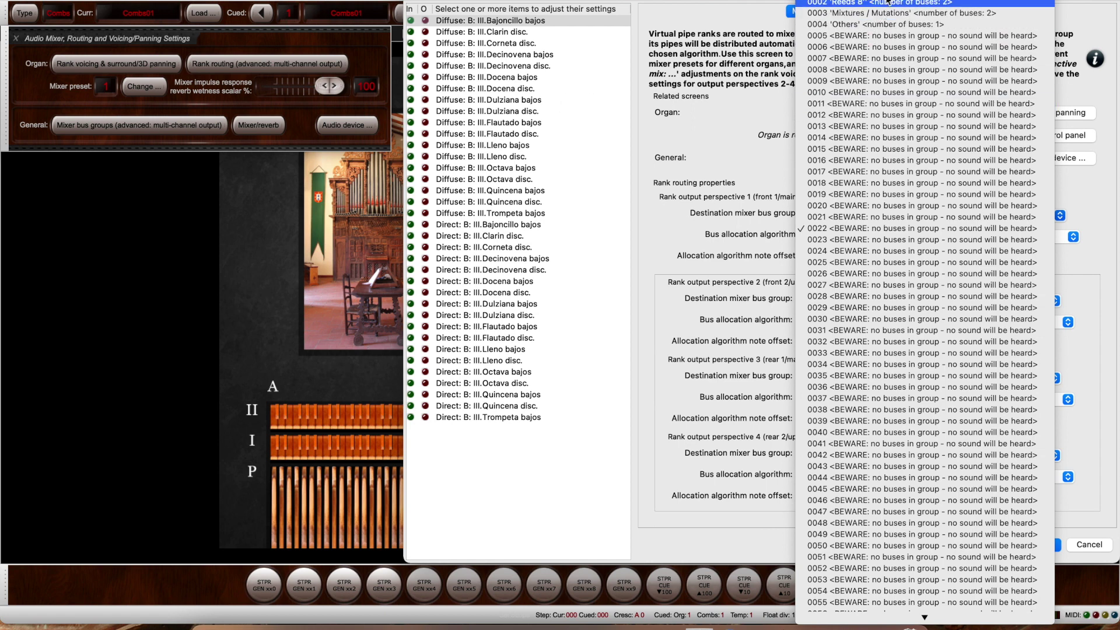
left_click(537, 20)
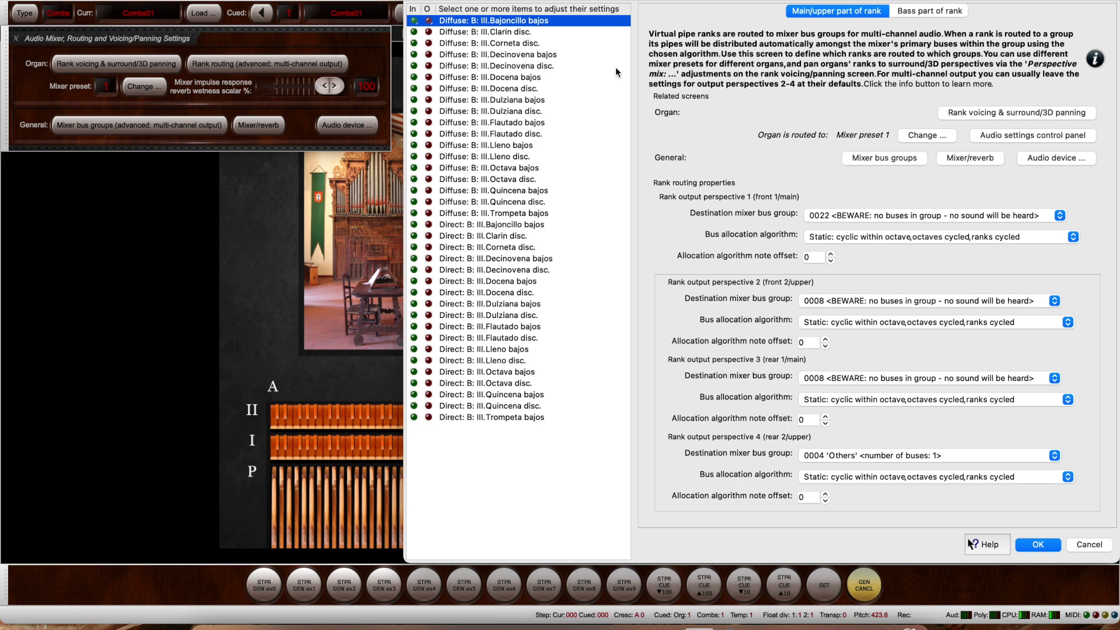
Route perspective 1 of the Diffuse Bajoncillo bajos, Clarin disc., Dulziana bajos and Dulziana disc. ranks to 0002 Reeds 8' and review the bus allocation algorithms
left_click(531, 34, "shift")
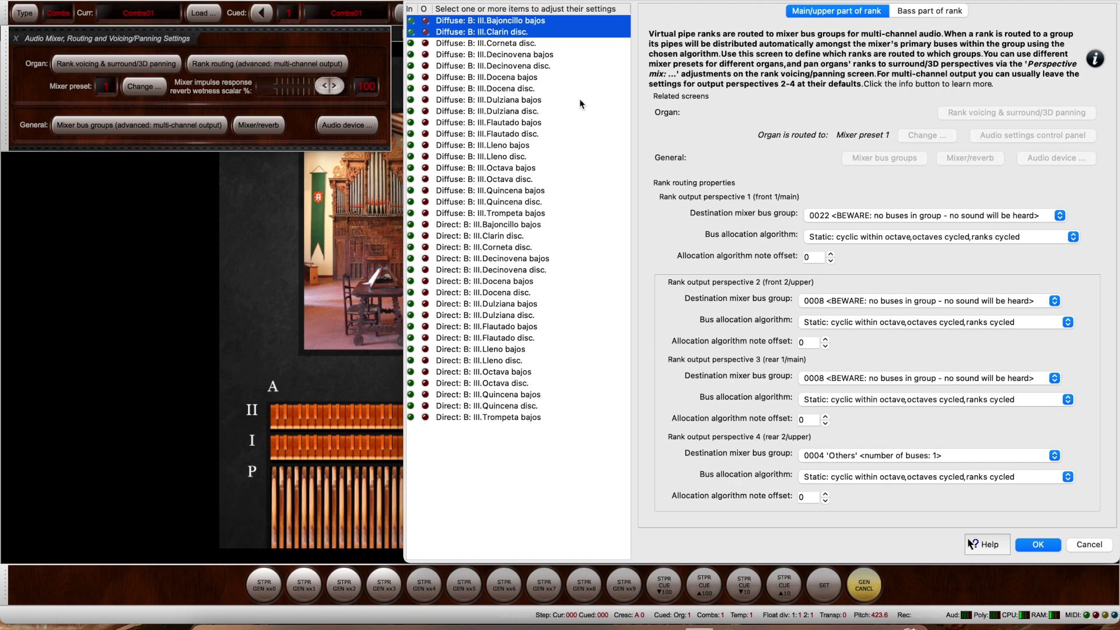
left_click(527, 99, "super")
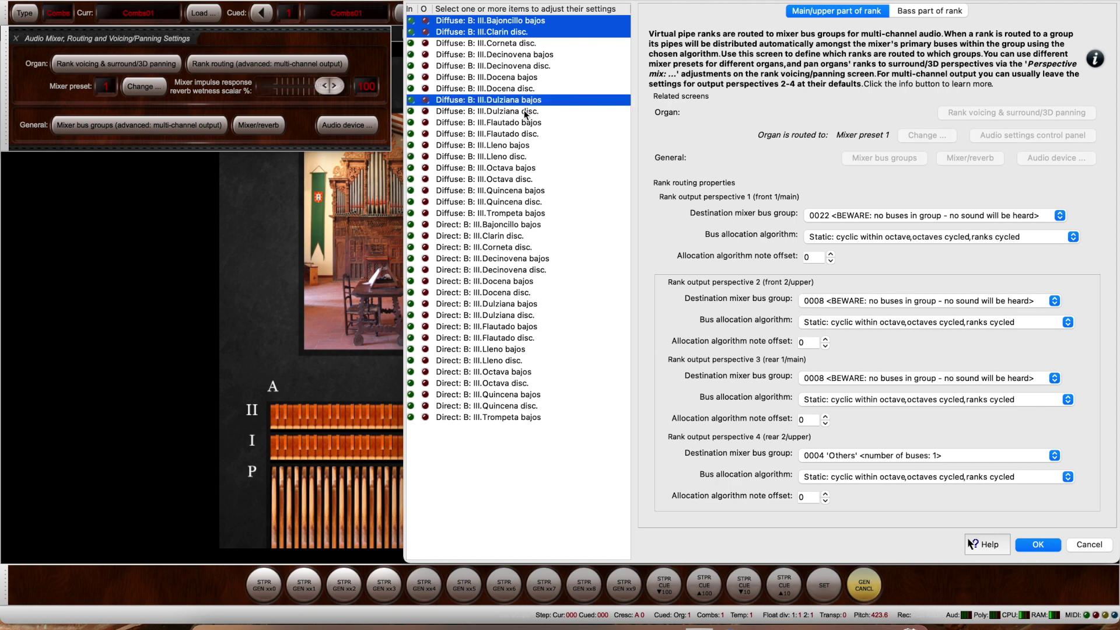
left_click(525, 111, "super")
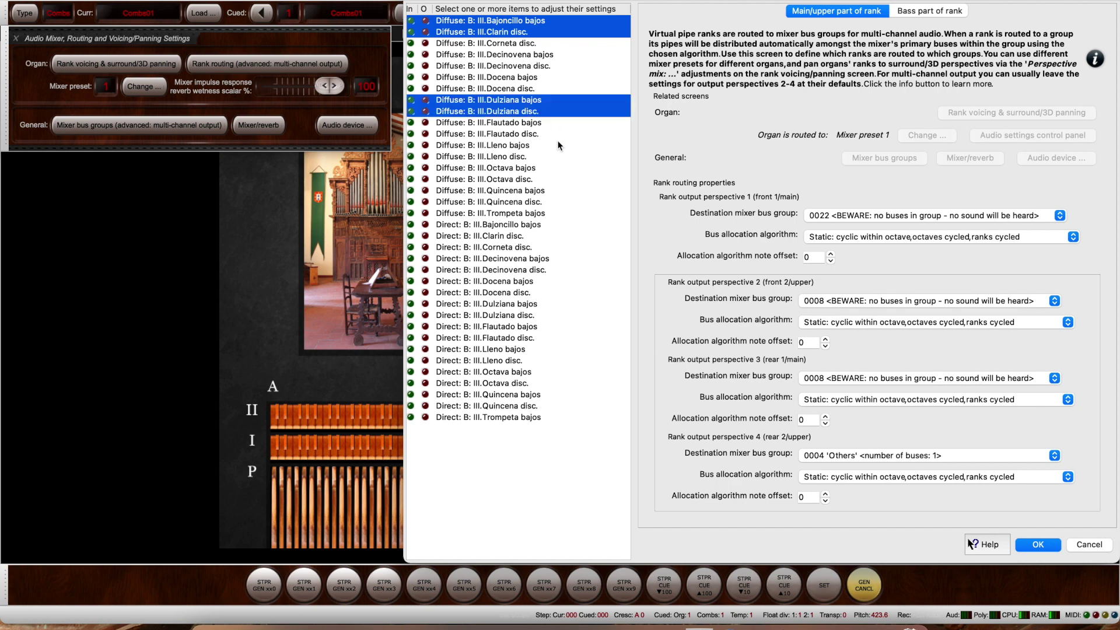
left_click(838, 217)
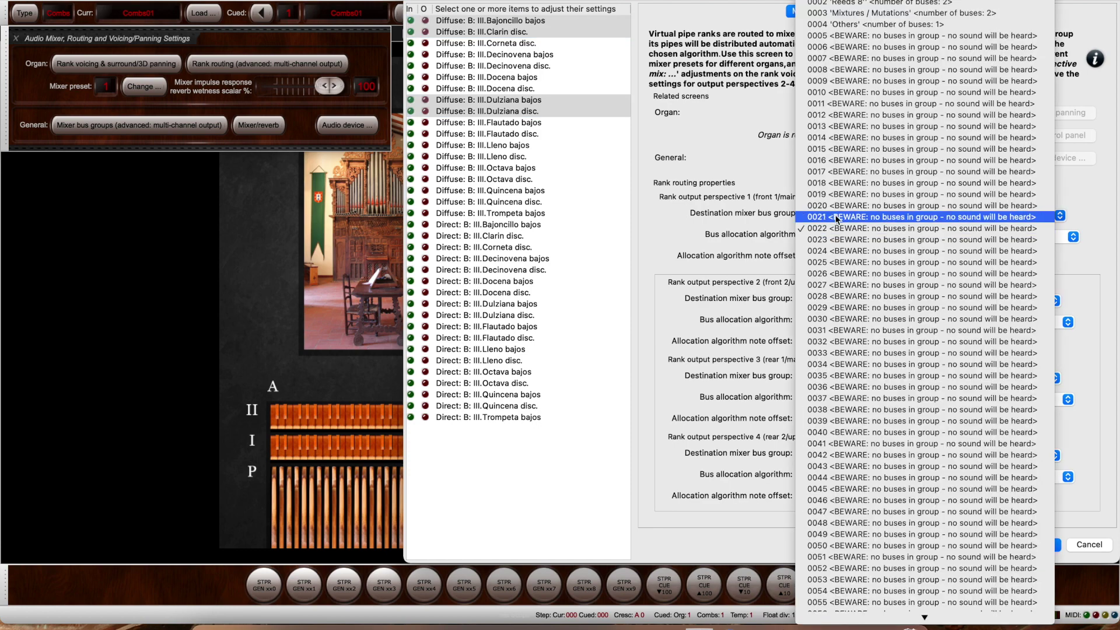
left_click(873, 5)
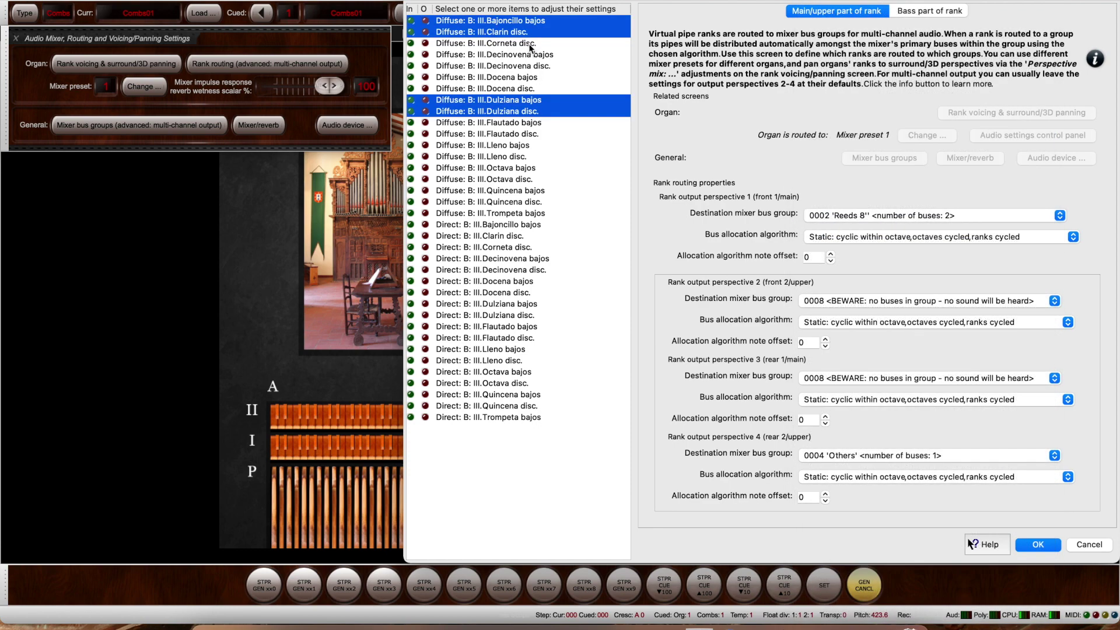
left_click(853, 237)
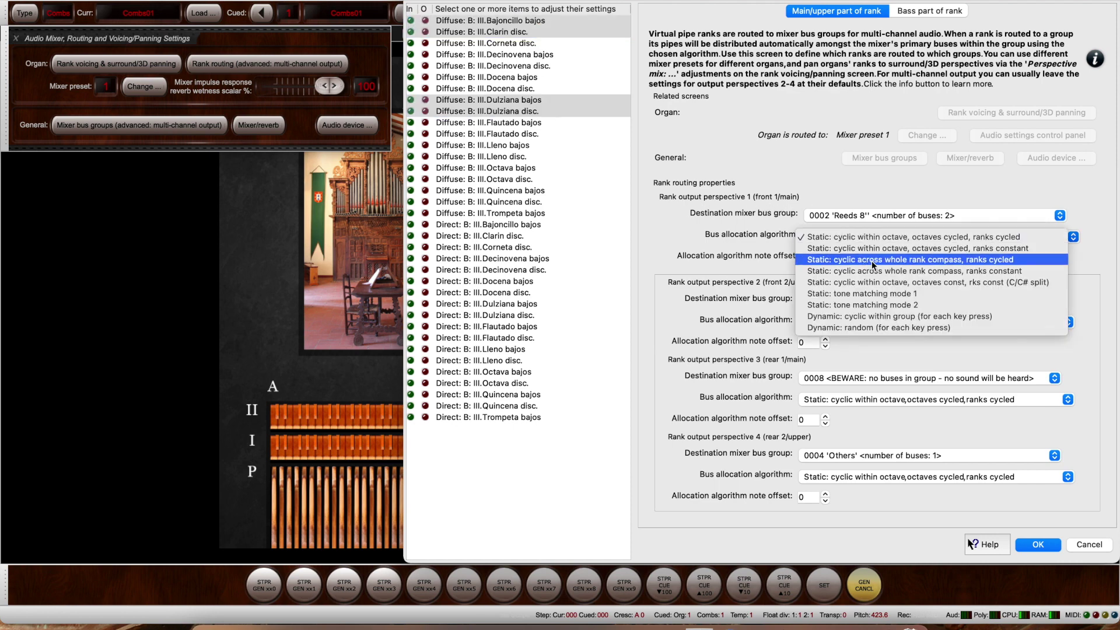
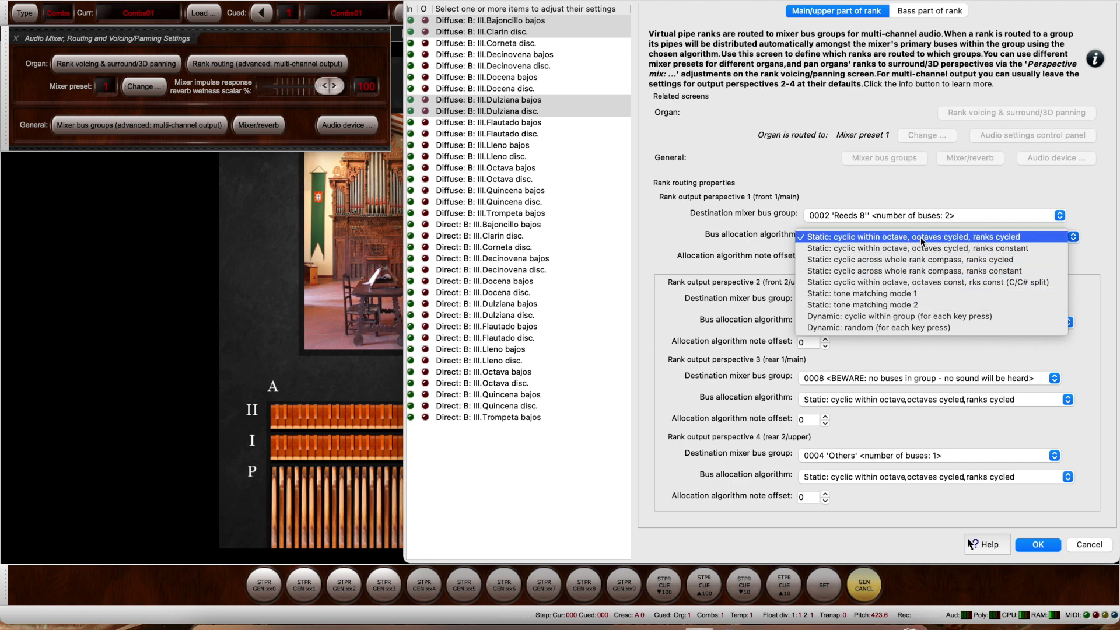
left_click(849, 191)
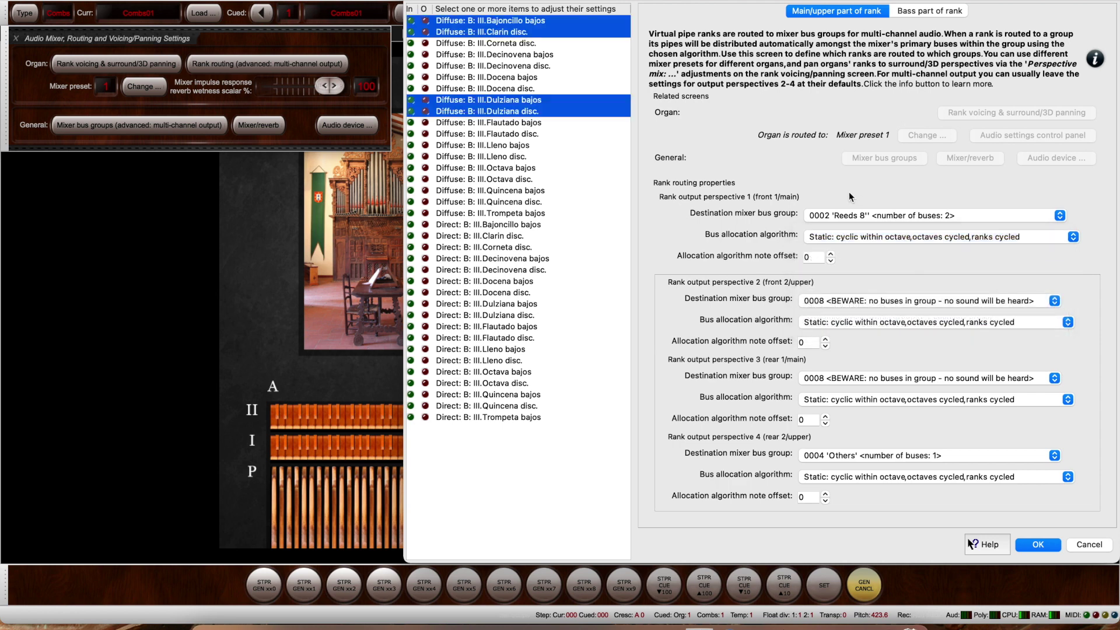
Route perspective 1 of the Diffuse Corneta disc. rank to bus group 0003 Mixtures / Mutations and select the Diffuse Decinovena bajos rank
left_click(546, 44)
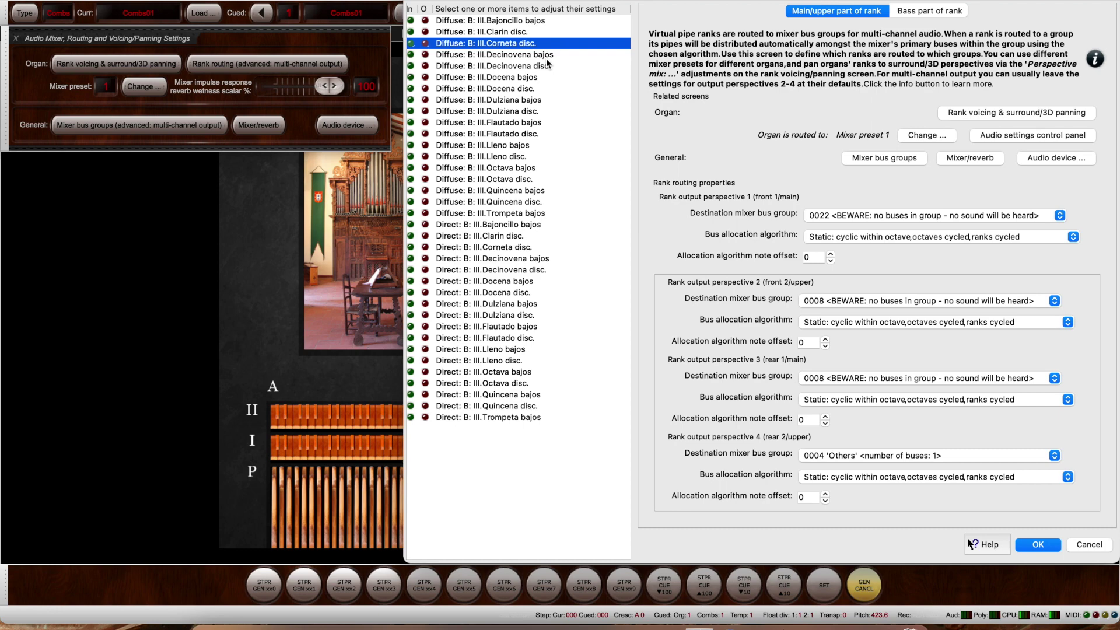
left_click(871, 216)
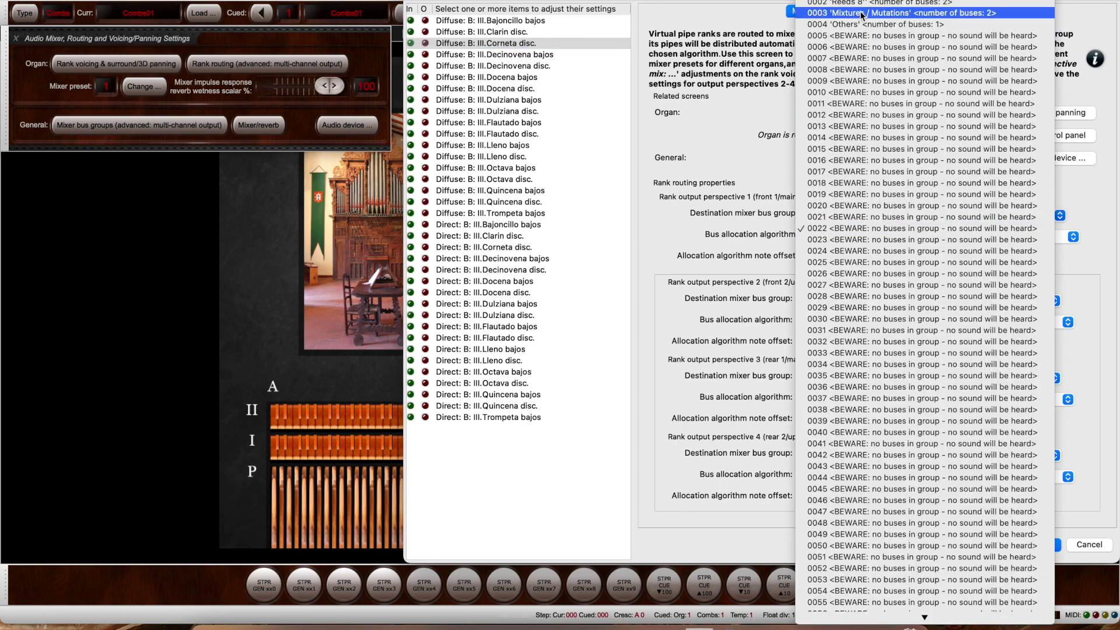
left_click(732, 48)
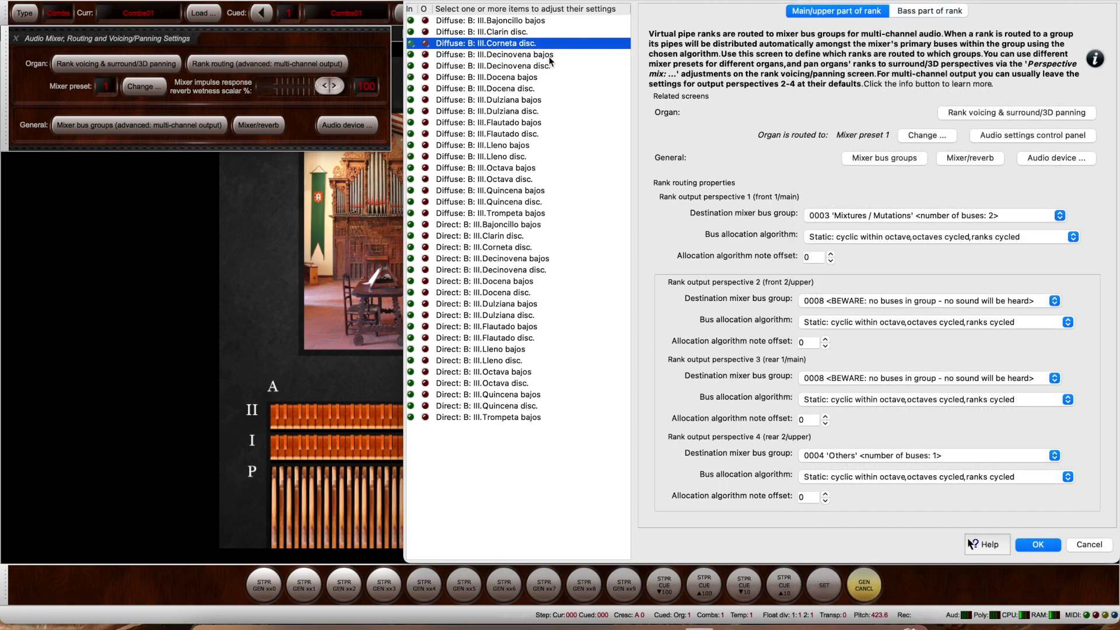
key("Down")
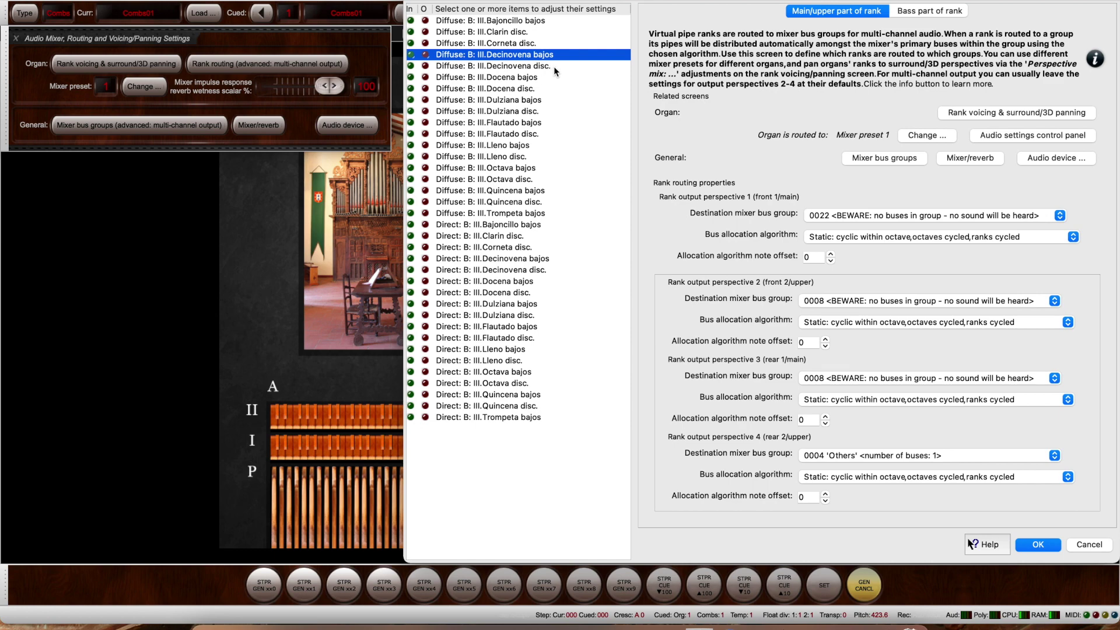
Route perspective 1 of the Diffuse Decinovena bajos and Decinovena disc. ranks to bus group 0003 Mixtures / Mutations
left_click(554, 65, "shift")
left_click(882, 216)
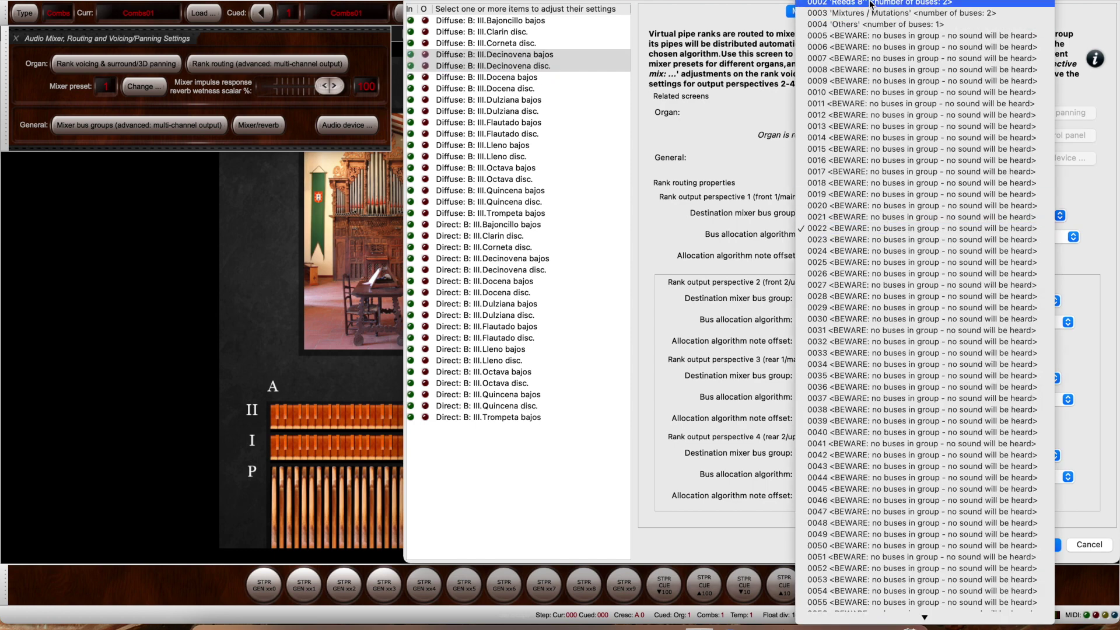
left_click(870, 12)
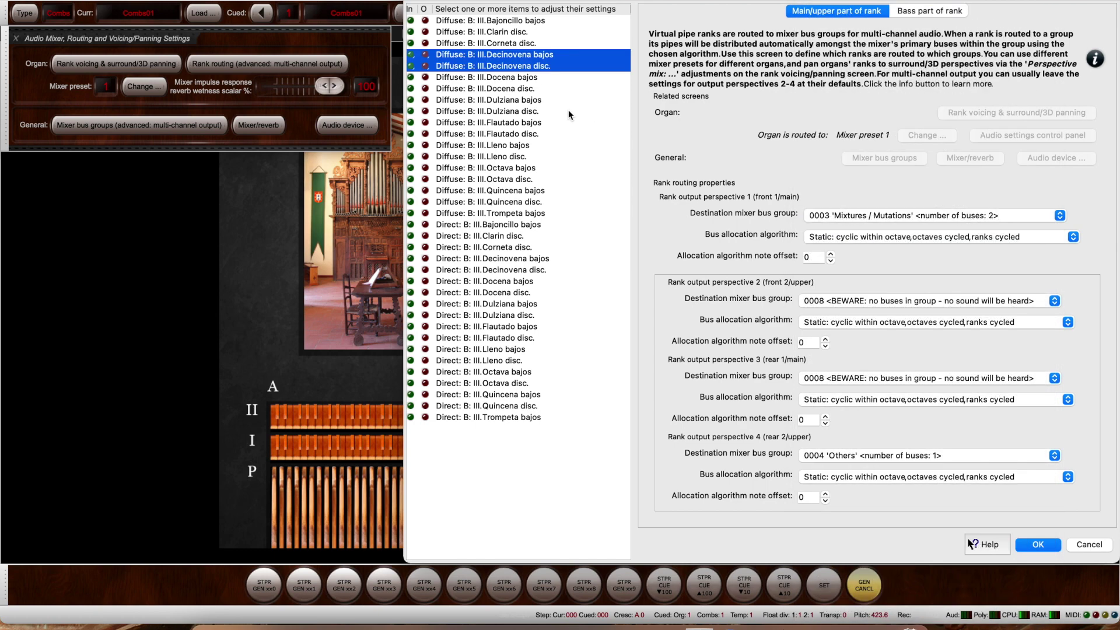
Route perspective 1 of the Diffuse Flautado bajos and Flautado disc. ranks to bus group 0001 Flutes 8'
left_click(520, 123)
left_click(521, 135, "shift")
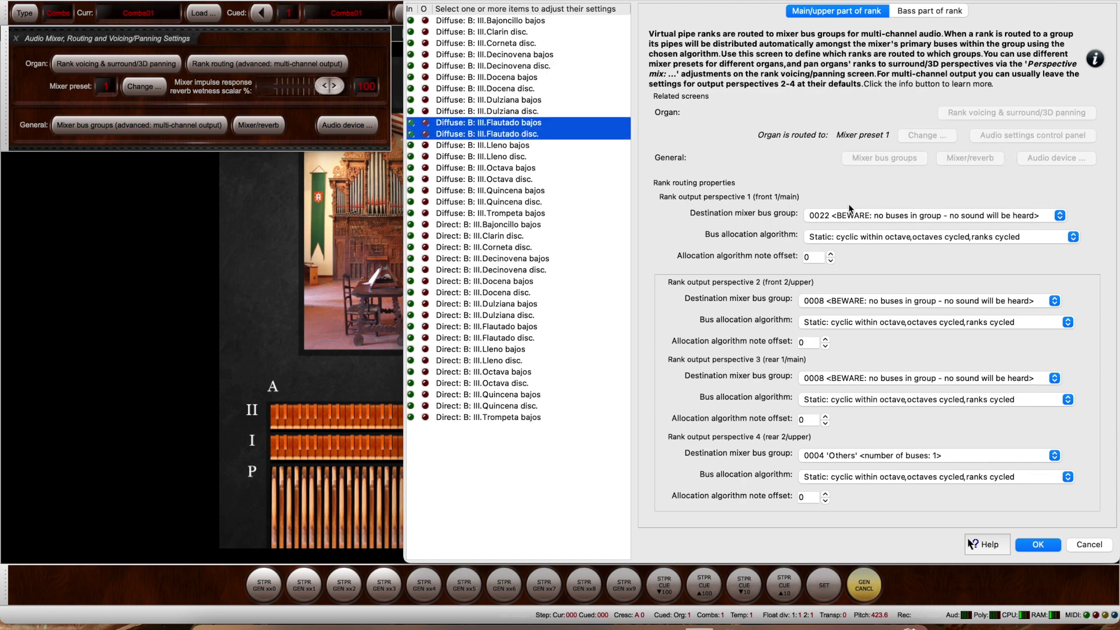
left_click(867, 216)
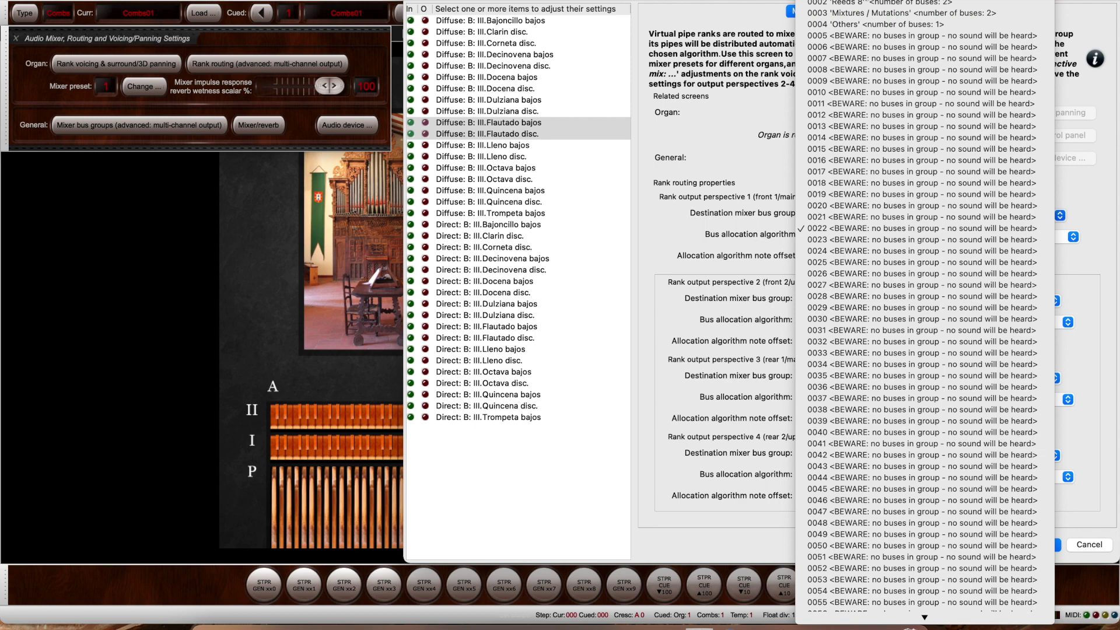
left_click(864, 6)
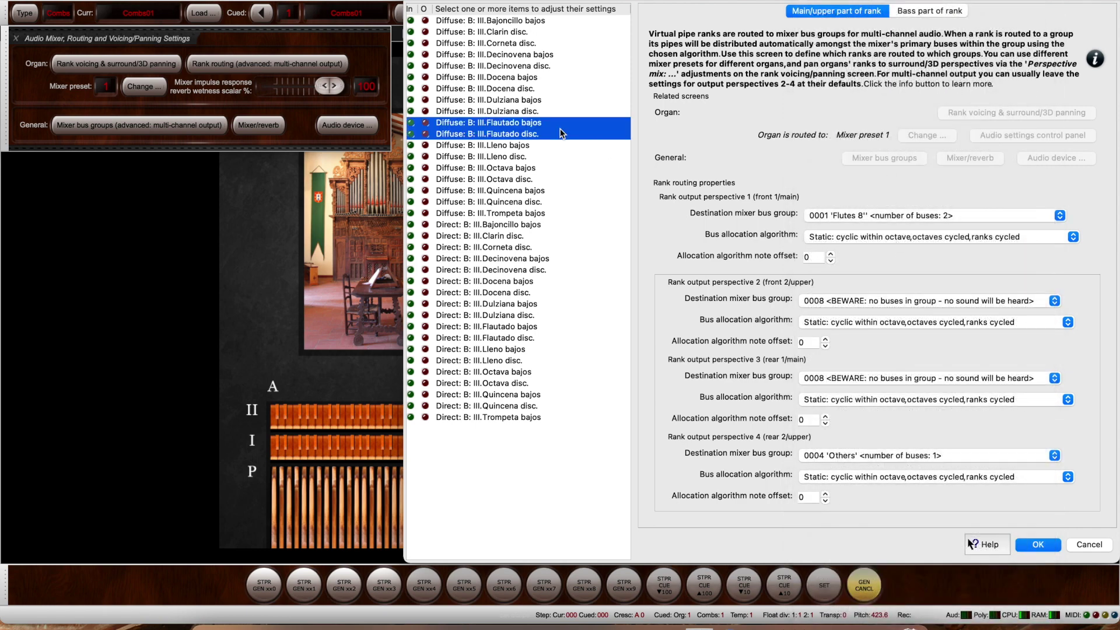
Route perspective 1 of the Diffuse Lleno bajos and Lleno disc. ranks to bus group 0003 Mixtures / Mutations
left_click(520, 147)
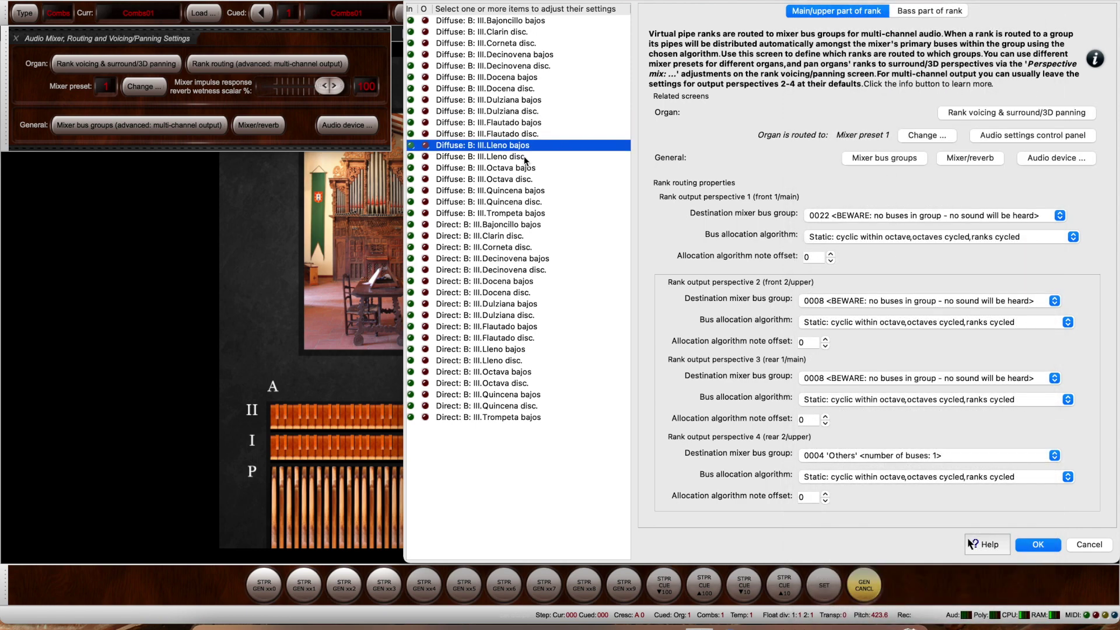
left_click(524, 156, "shift")
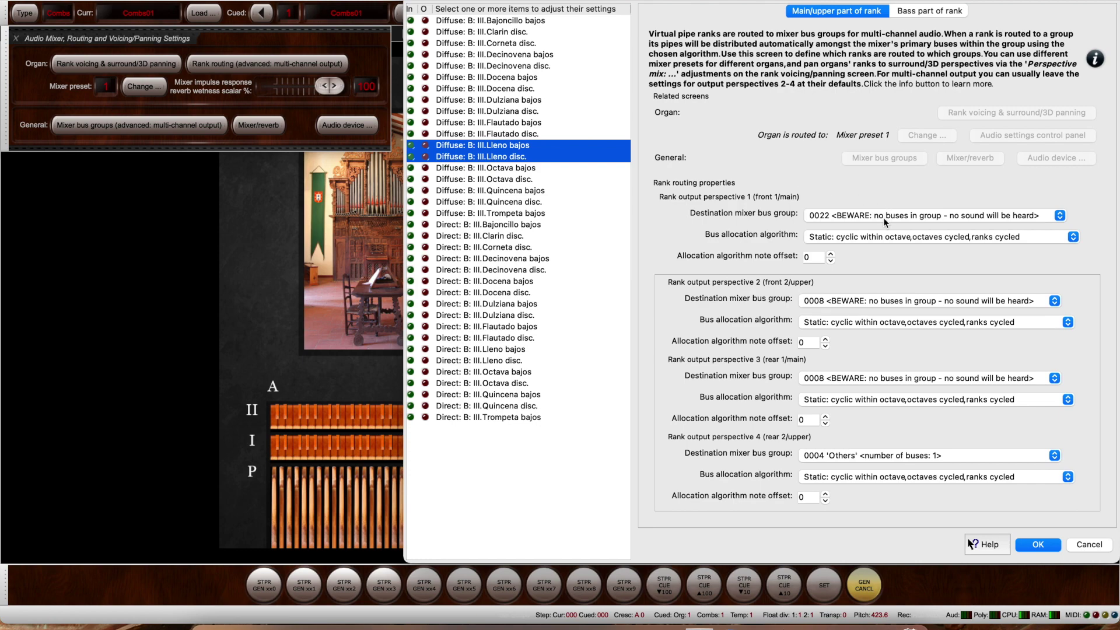
left_click(883, 218)
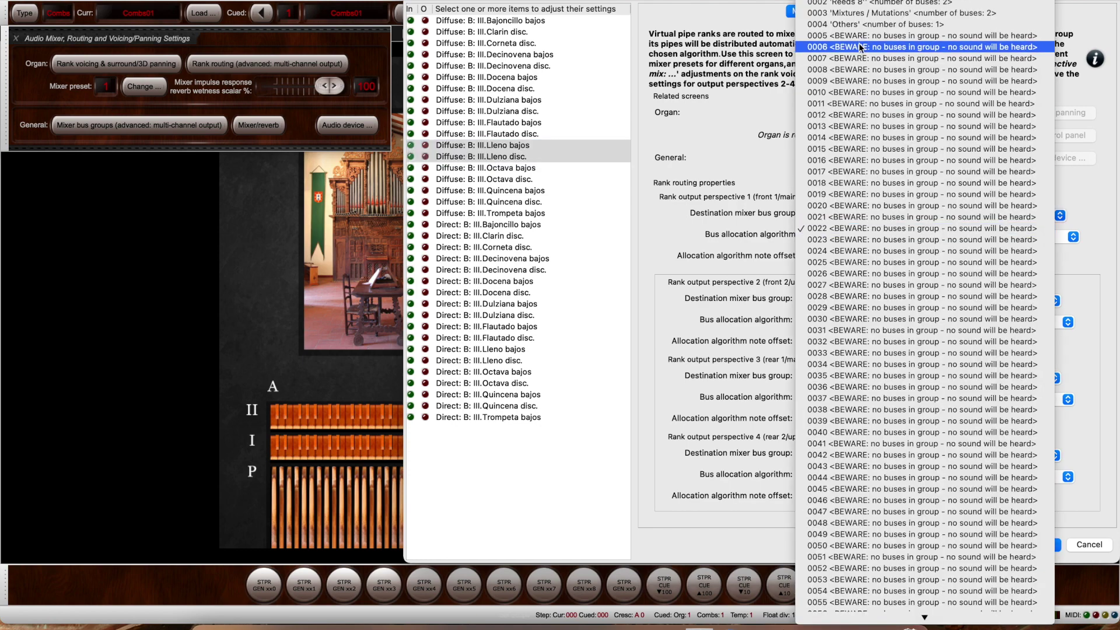
left_click(873, 12)
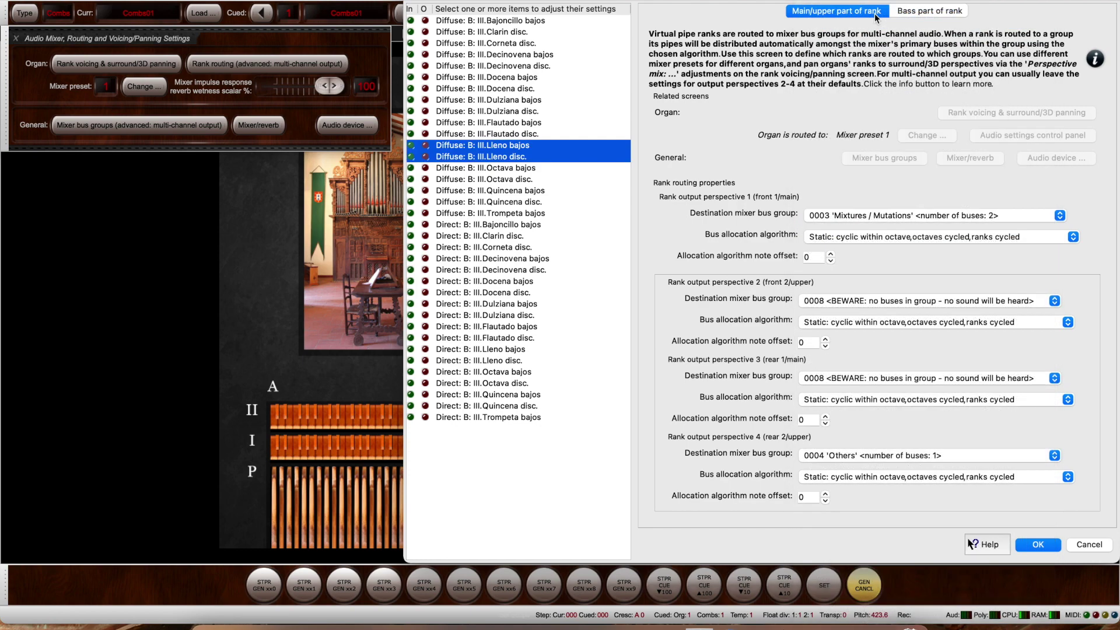
Route perspective 1 of the four Diffuse Octava and Quincena ranks, bajos and disc., to bus group 0001 Flutes 8'
key("Down")
left_click(530, 180, "shift")
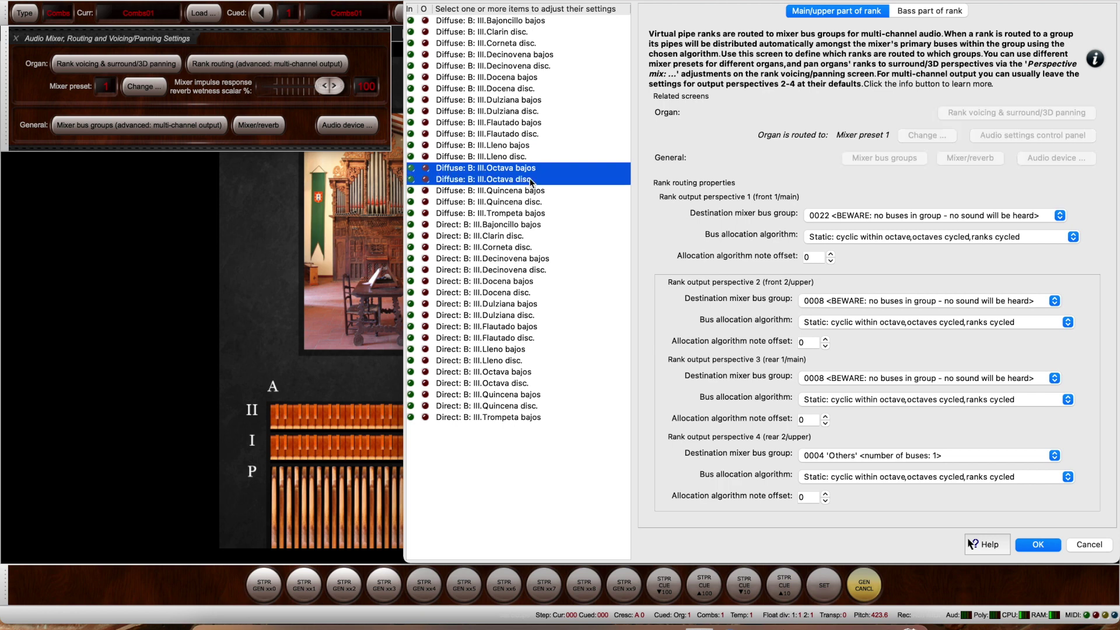
left_click(532, 193, "shift")
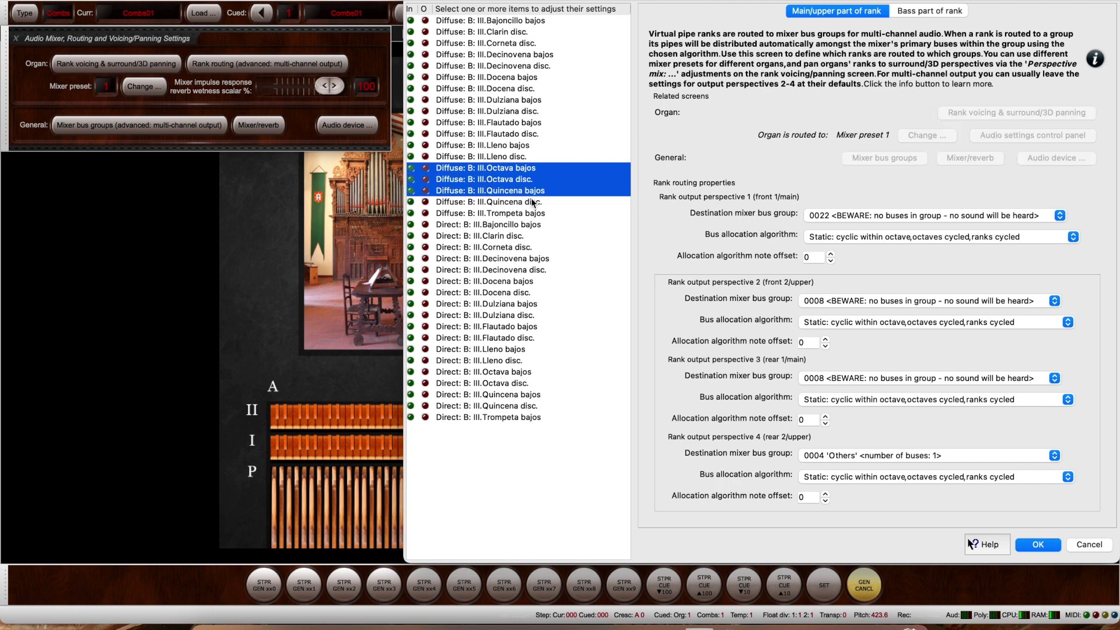
left_click(532, 203, "shift")
left_click(831, 214)
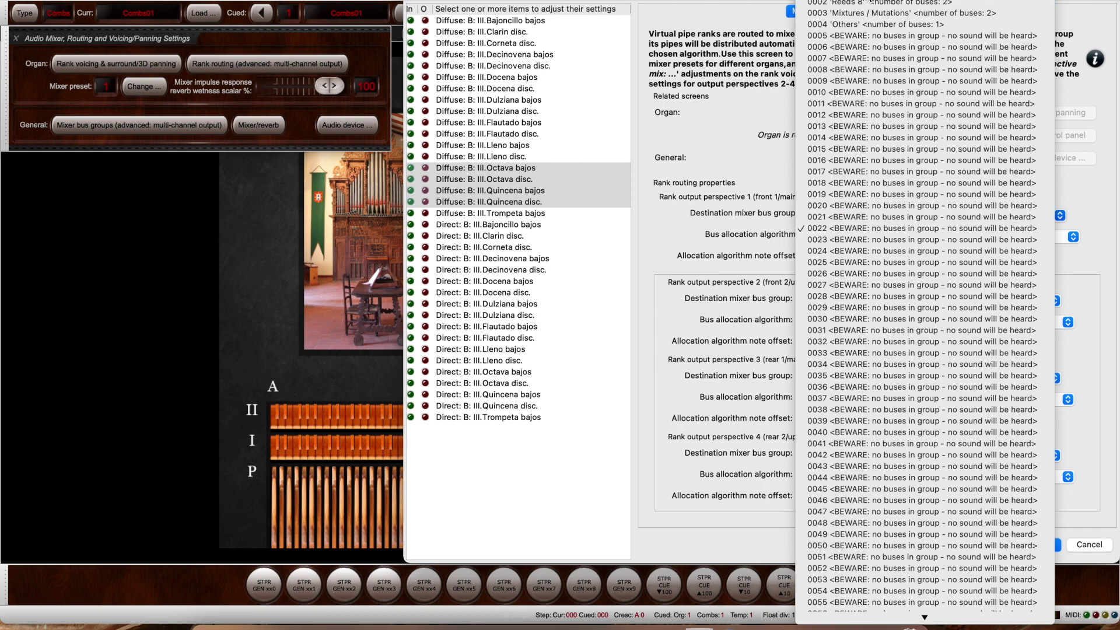
left_click(869, 3)
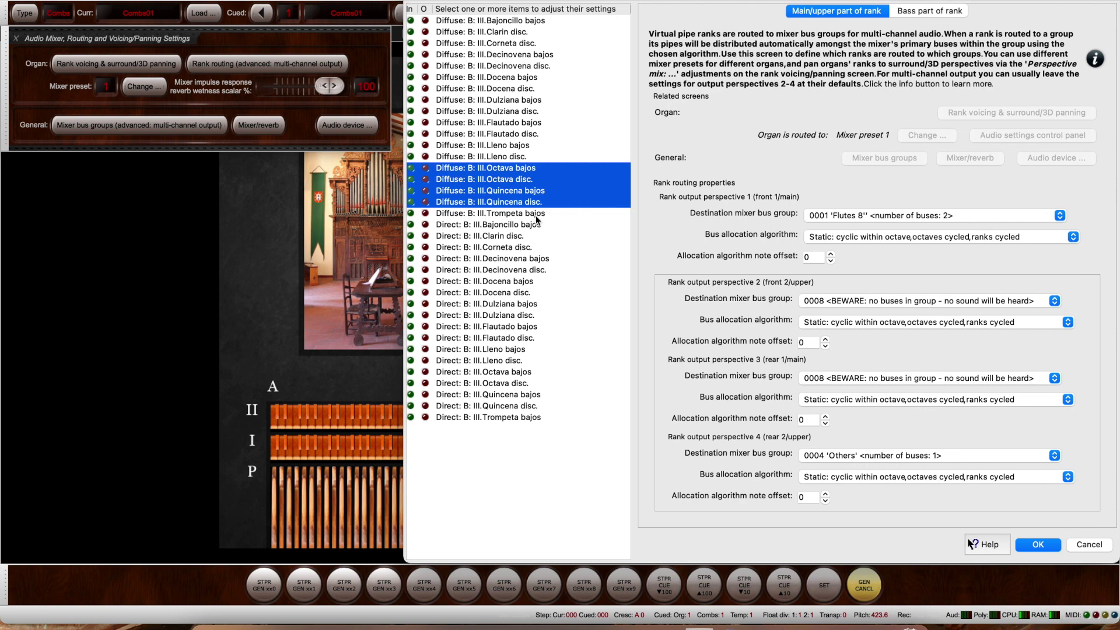
Route perspective 1 of the Diffuse Trompeta bajos rank to bus group 0002 Reeds 8'
key("Down")
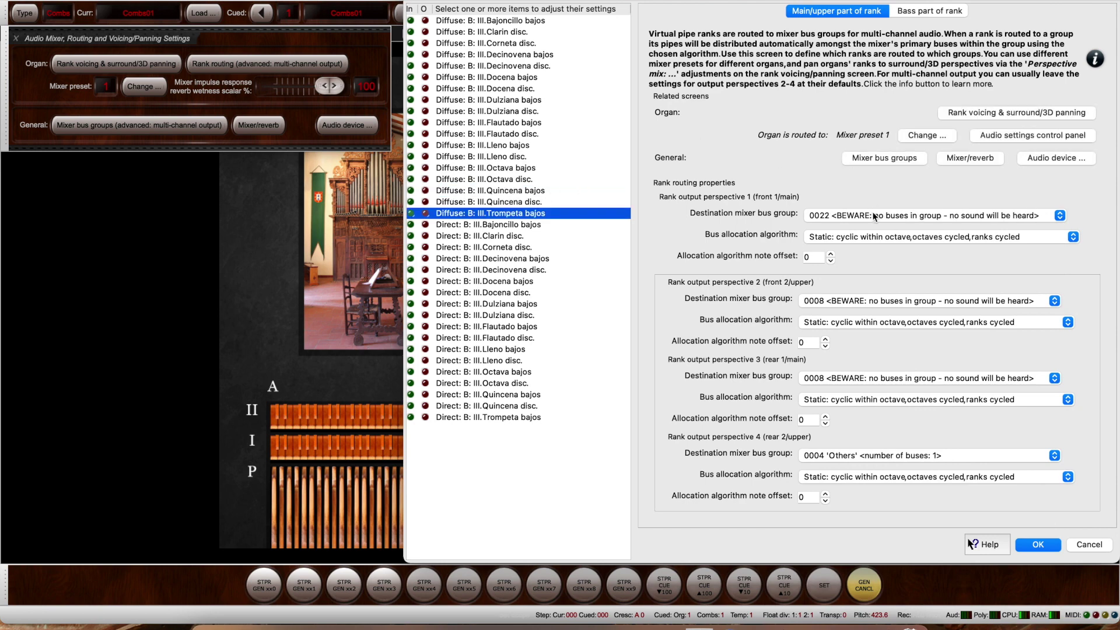
left_click(834, 215)
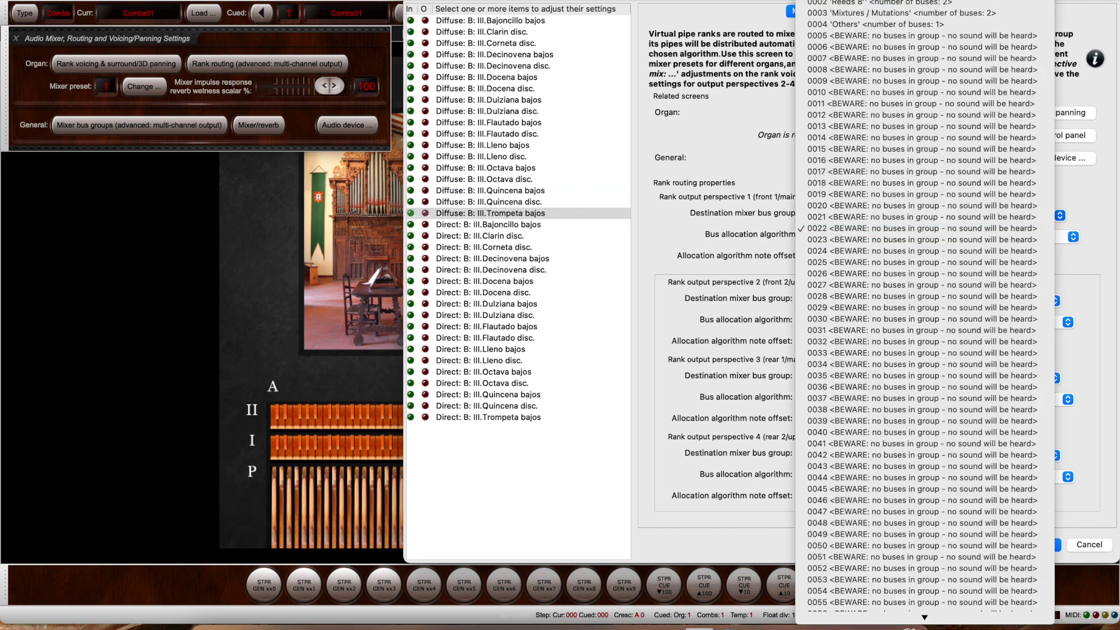
left_click(881, 5)
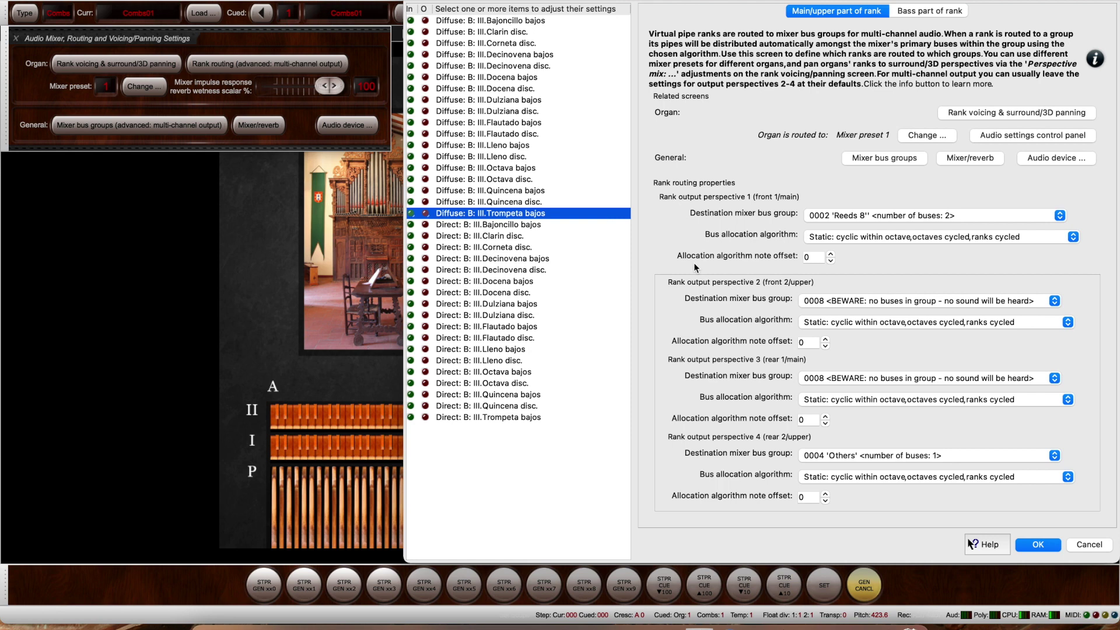
Examine the perspective 2 bus group choices and the separate bass-part routing options for the Diffuse Trompeta bajos rank
scroll(961, 425, "down", 1)
left_click(914, 302)
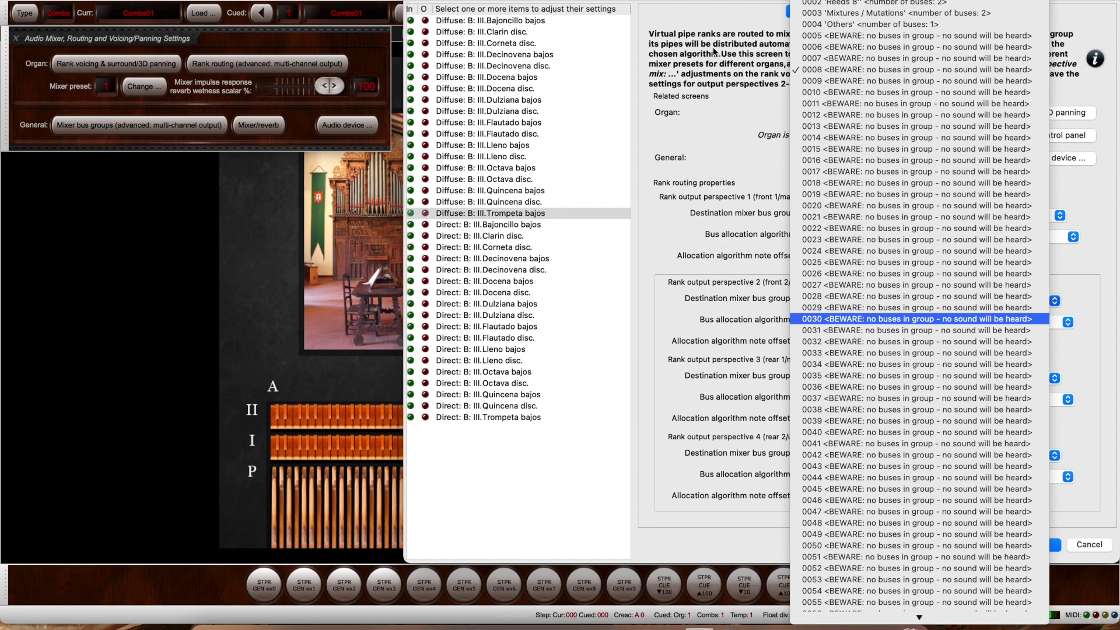
left_click(834, 70)
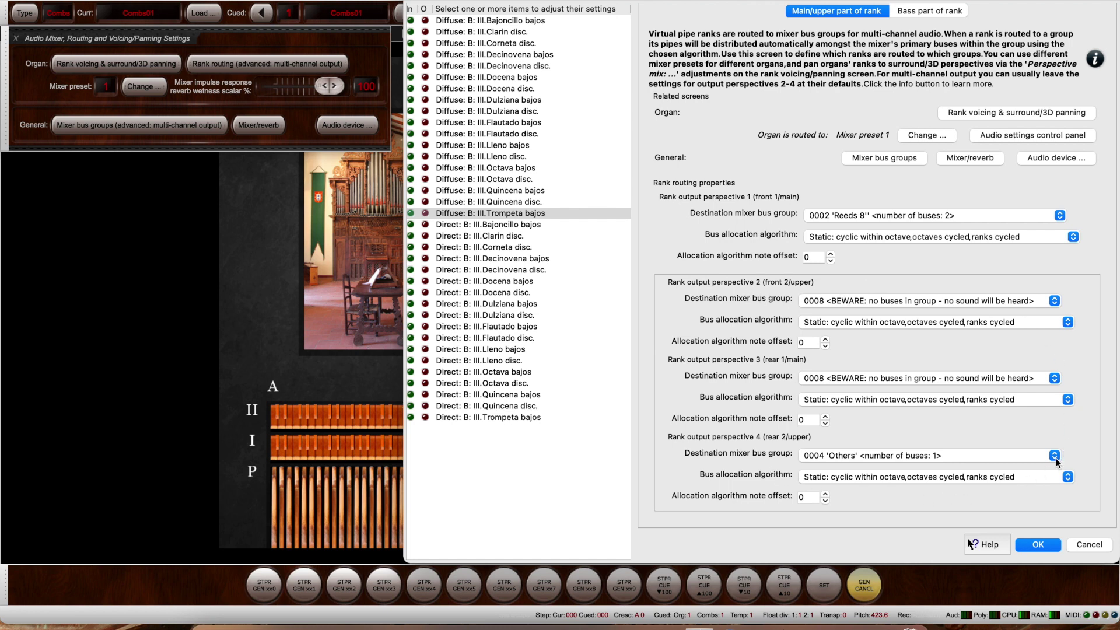
scroll(971, 304, "down", 2)
scroll(972, 303, "up", 2)
left_click(932, 13)
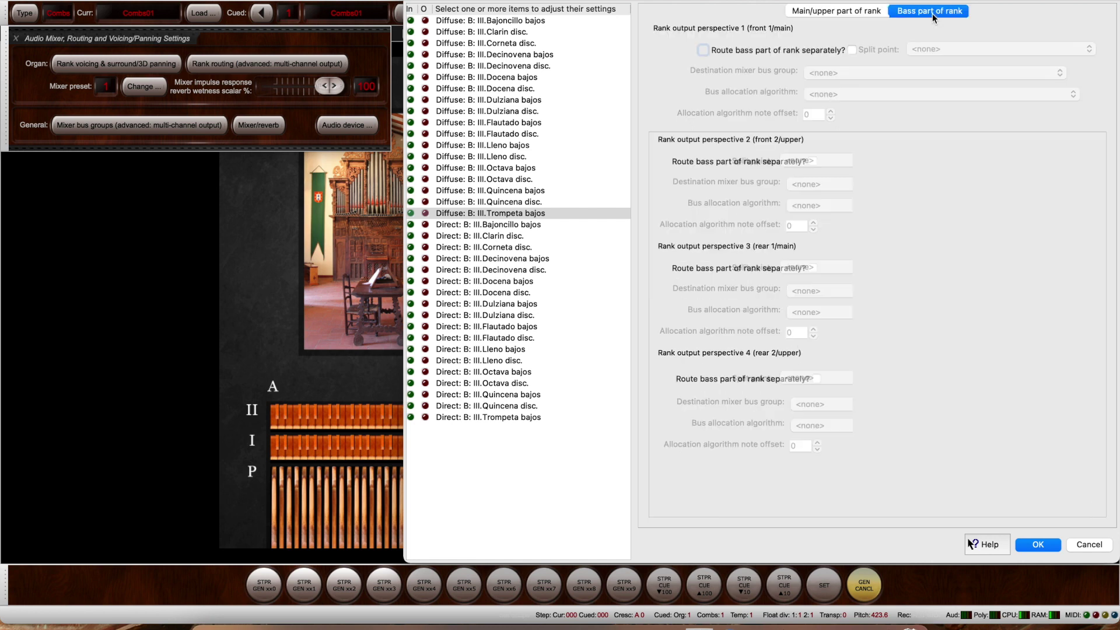
left_click(866, 13)
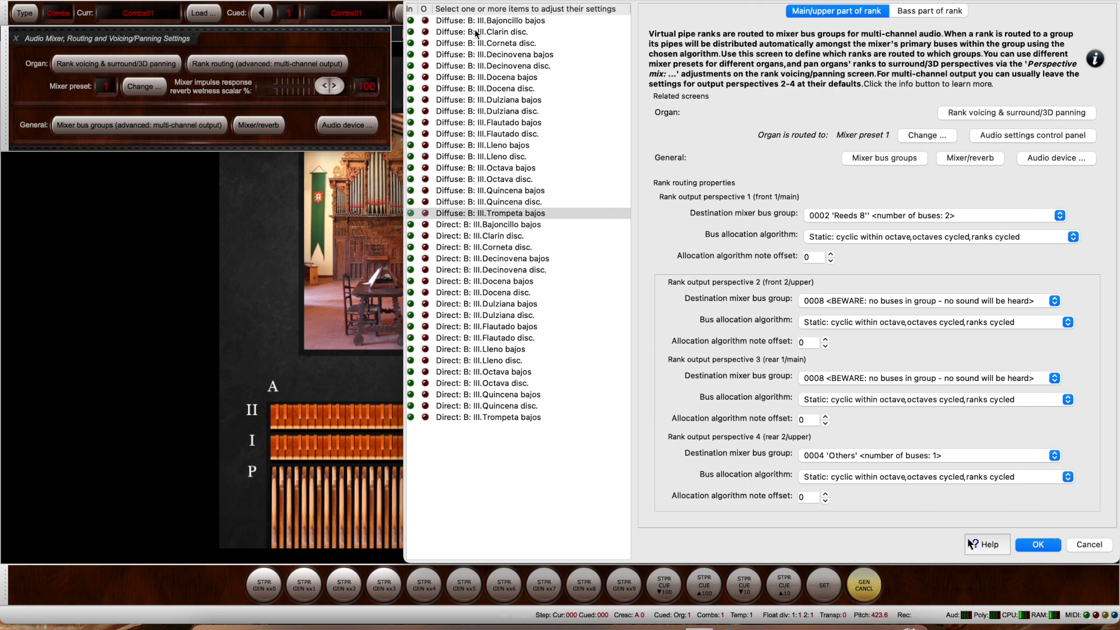
Check the first five Diffuse ranks, and route perspective 1 of Docena bajos and Docena disc. to bus group 0001 Flutes 8'
key("Home")
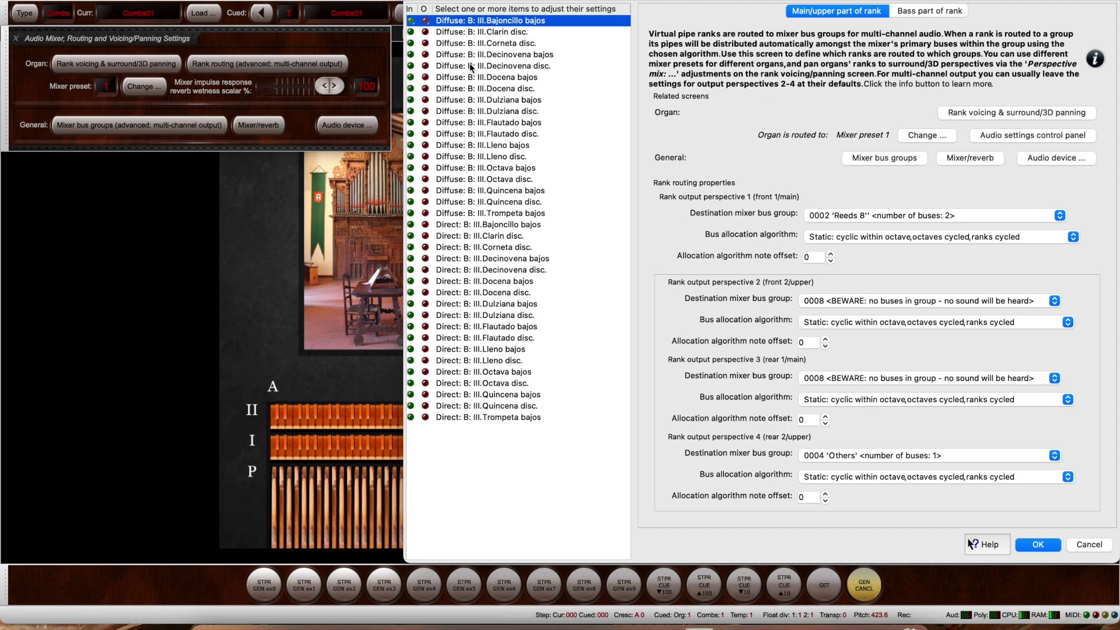
key("Down")
key("Down")
key("Down")
key("Down")
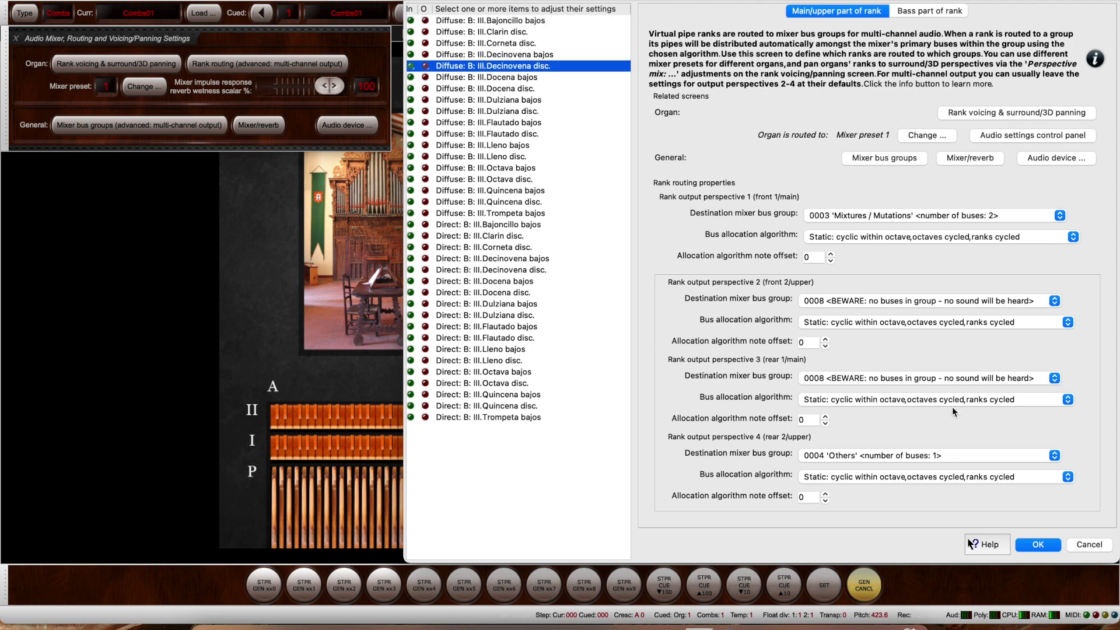
left_click(507, 86)
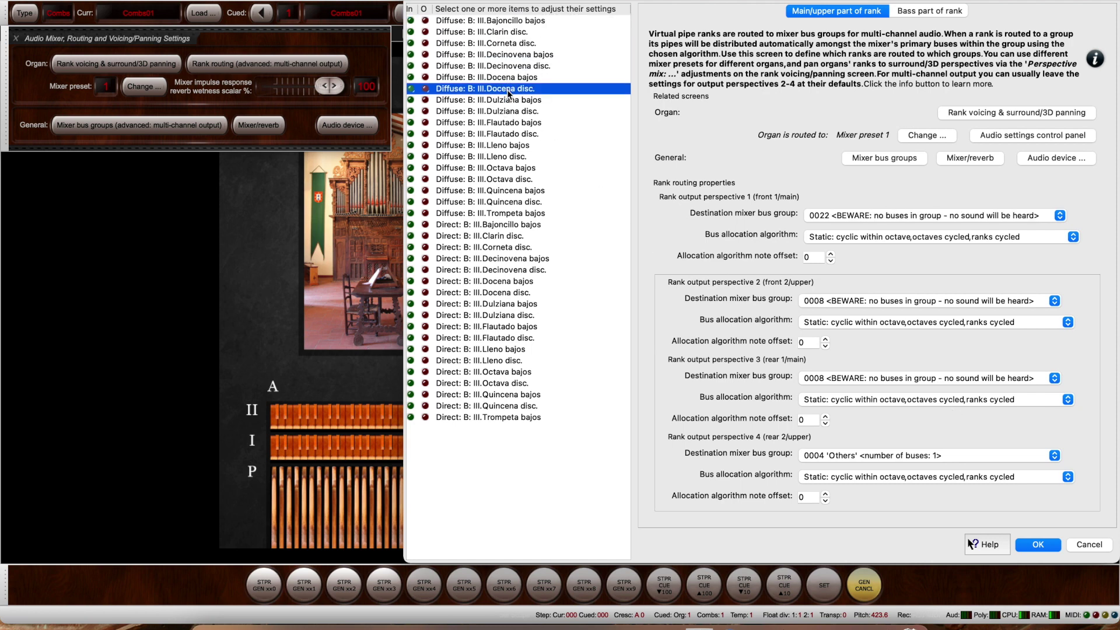
left_click(517, 99, "shift")
left_click(510, 77)
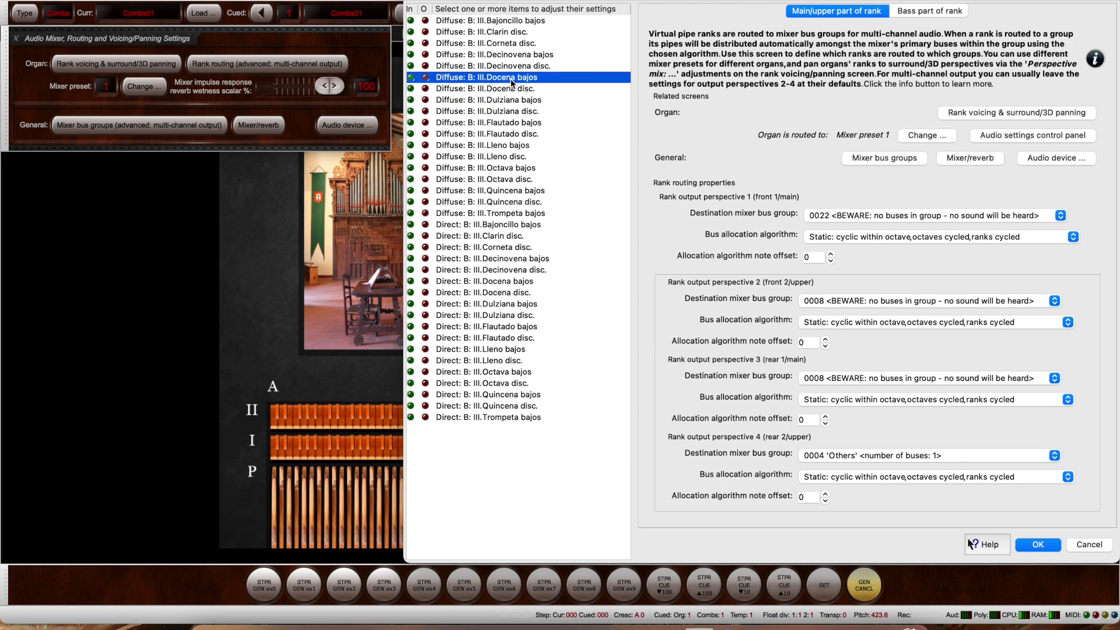
left_click(512, 87, "shift")
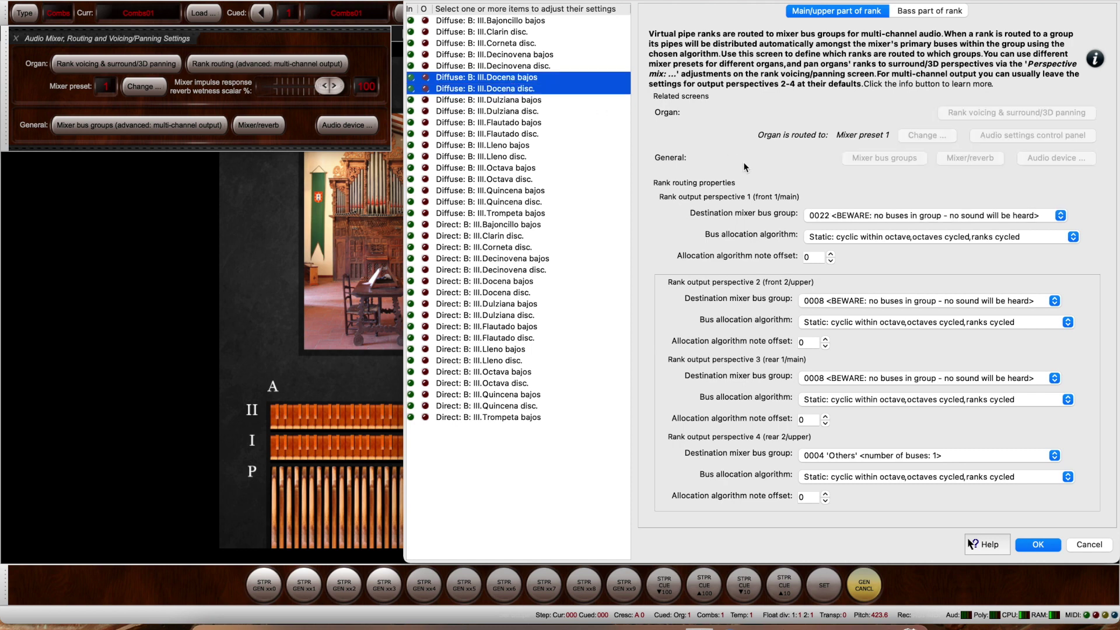
left_click(884, 219)
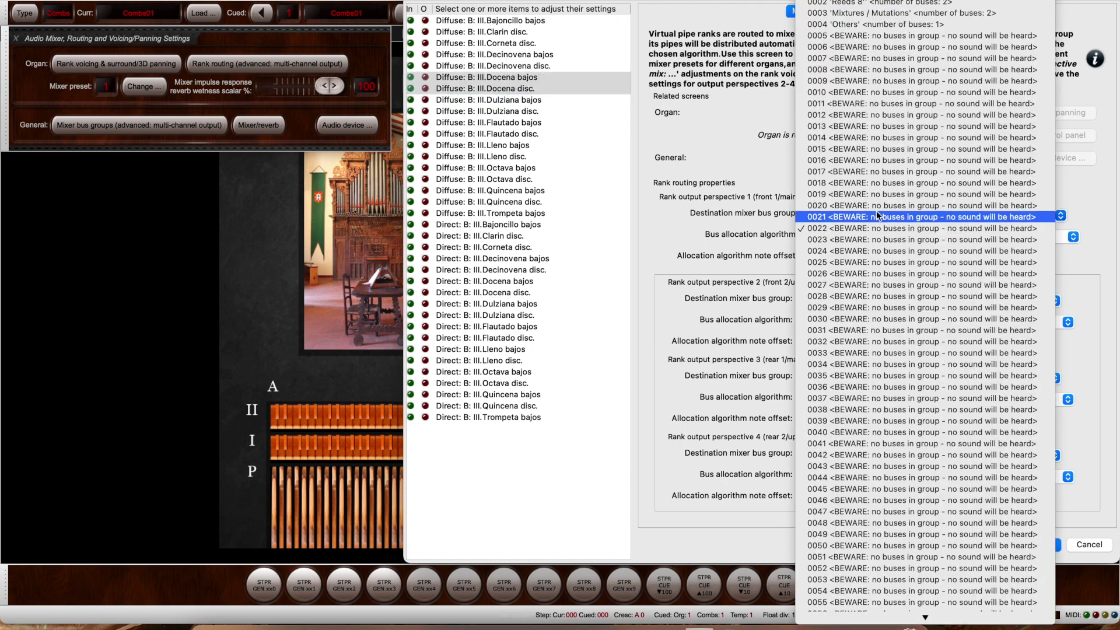
left_click(872, 6)
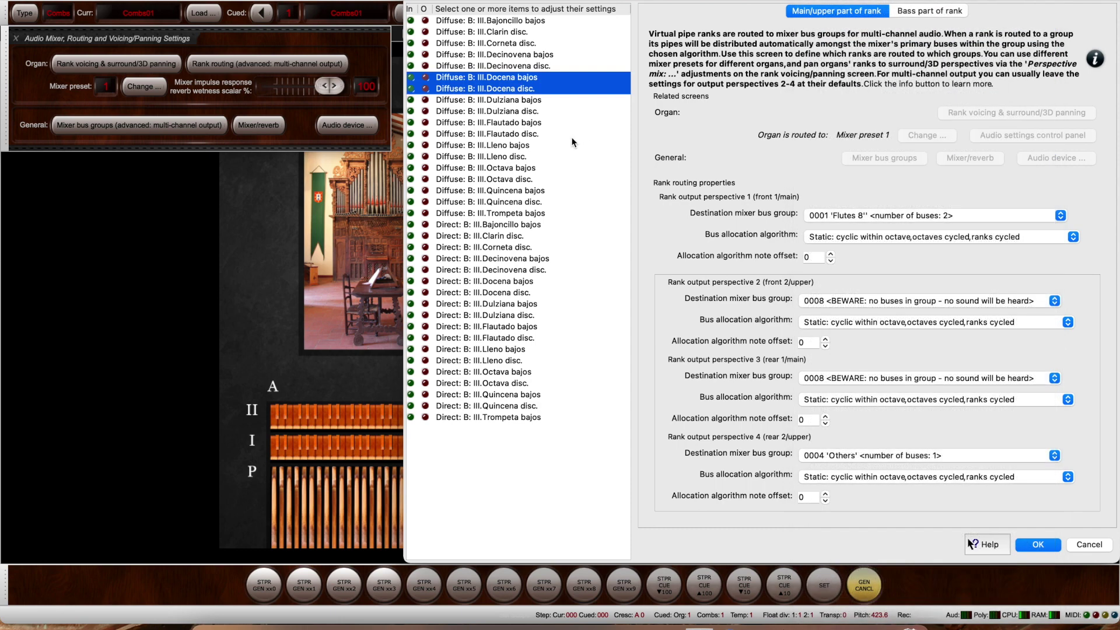
Check the bus groups of the Diffuse Dulziana bajos, Flautado and Lleno bajos ranks, and accept the rank routing settings
left_click(542, 100)
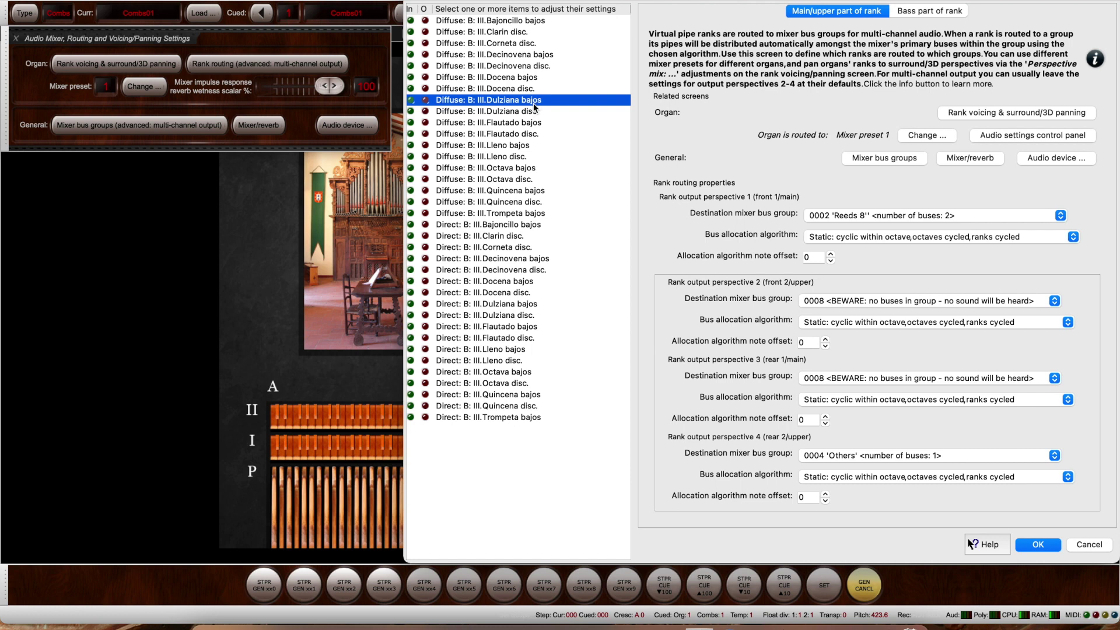
left_click(524, 123)
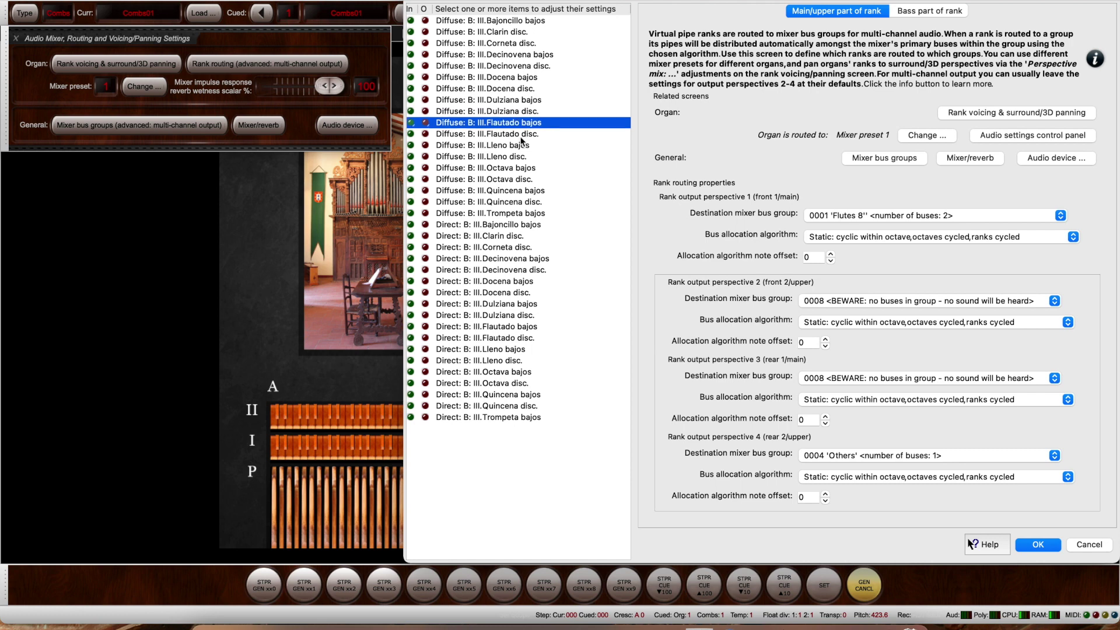
left_click(520, 139)
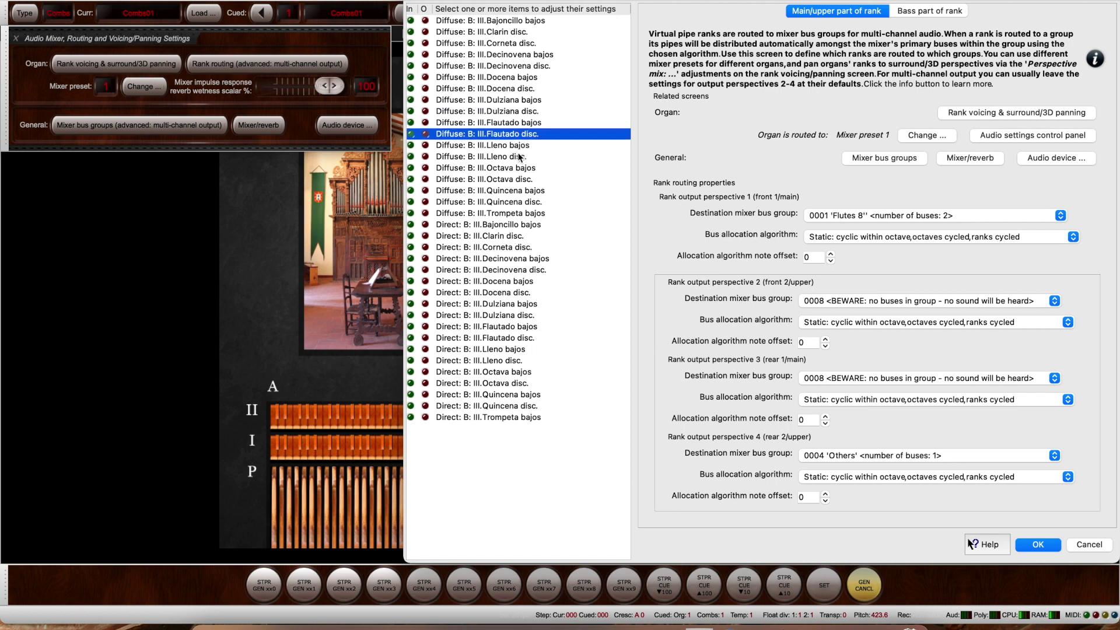
left_click(519, 147)
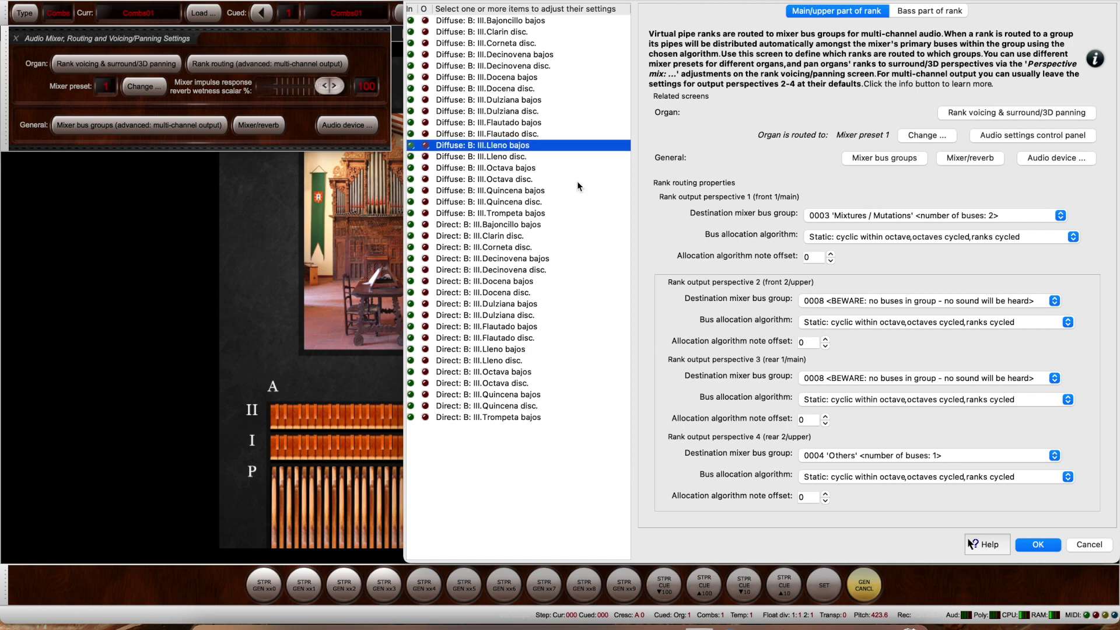
left_click(1038, 544)
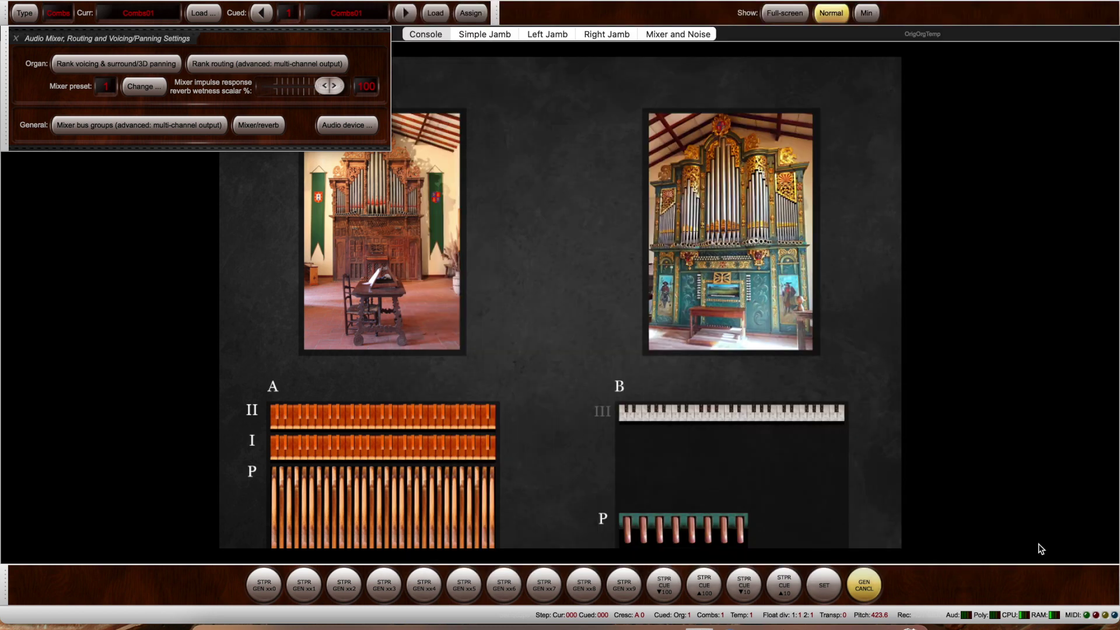
Open the audio mixer settings, move their window clear of the audio control panel, and close that panel
left_click(269, 125)
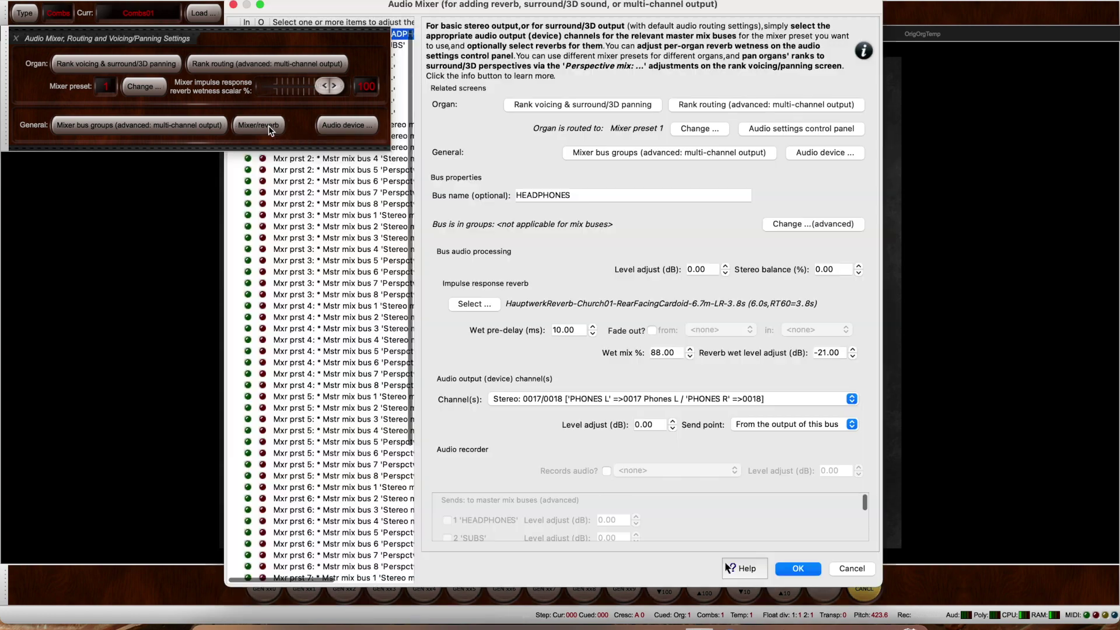
left_click_drag(671, 5, 898, 0)
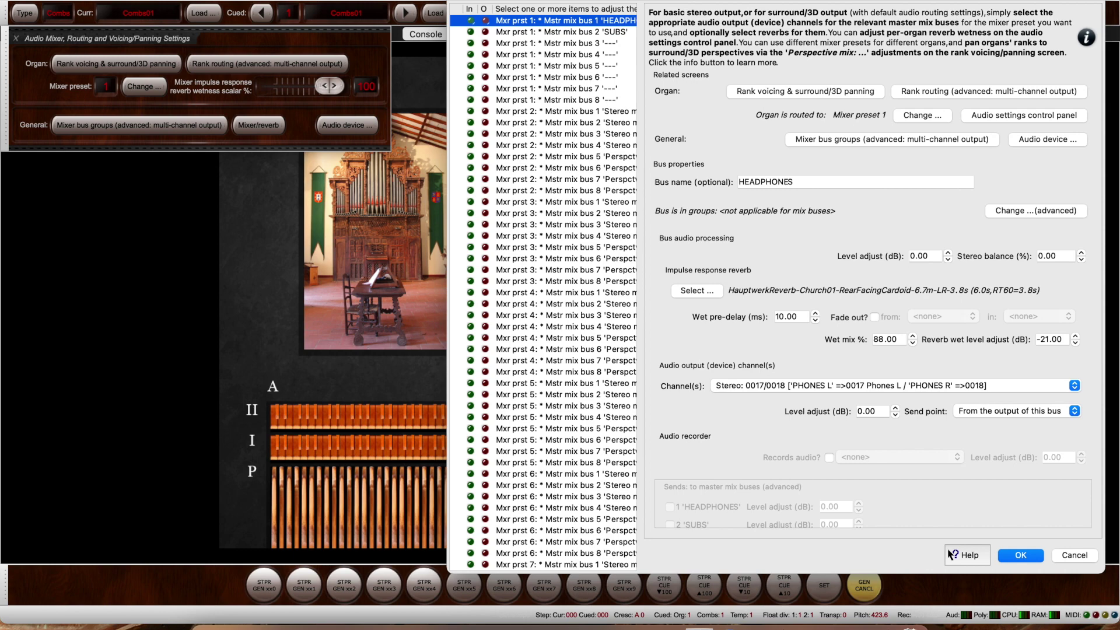
left_click(16, 39)
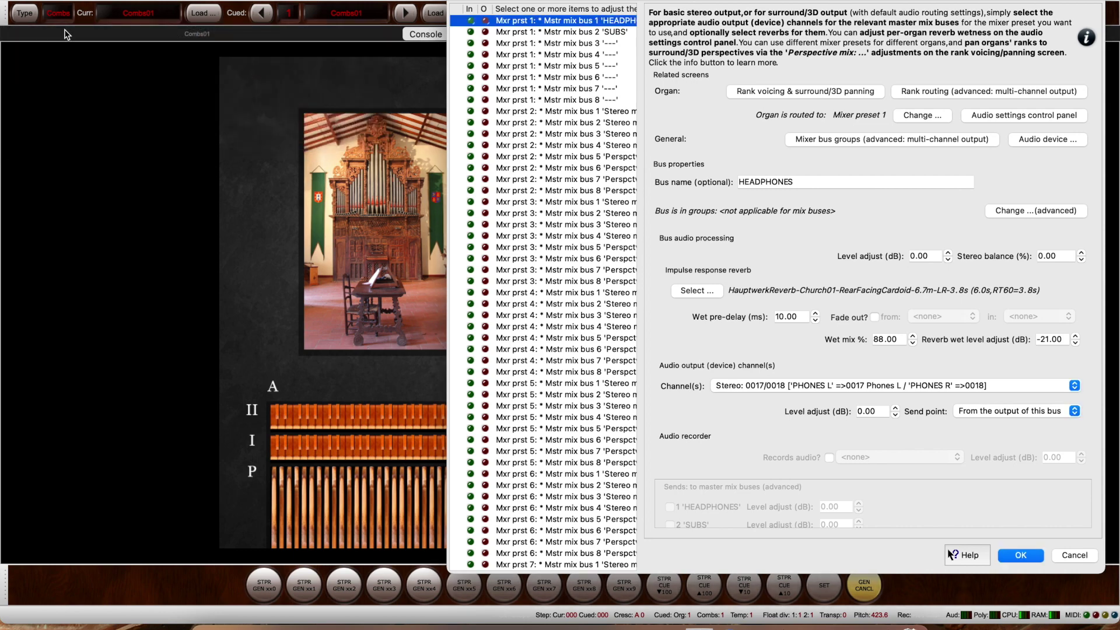
Arrange the audio mixer window beside the reduced organ console so the bus list and both keyboards stay visible together
left_click_drag(948, 554, 715, 578)
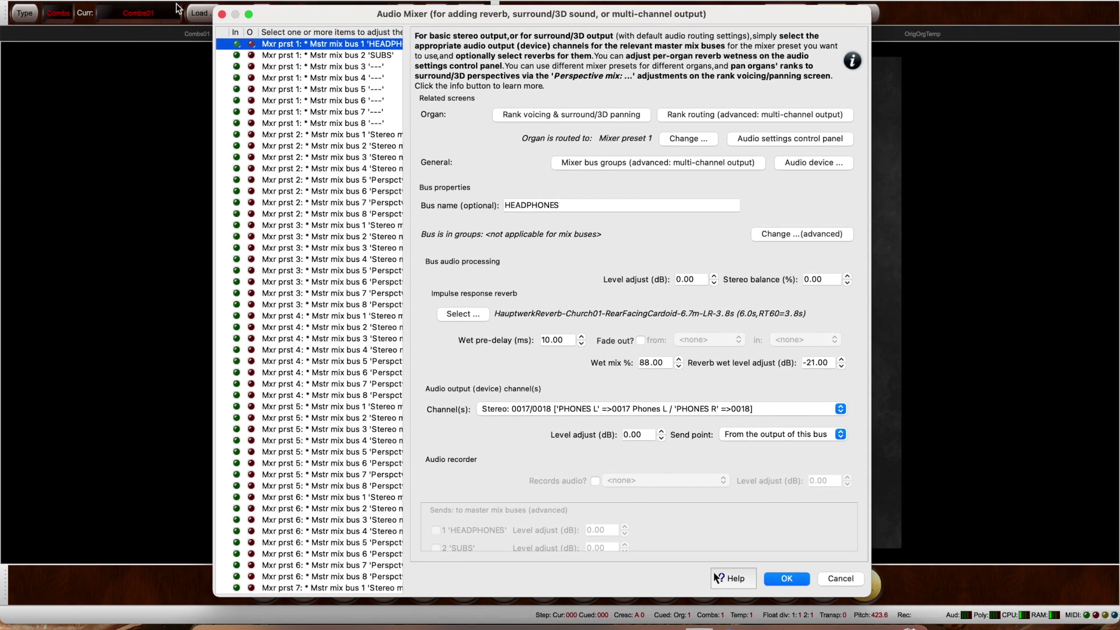
left_click(787, 578)
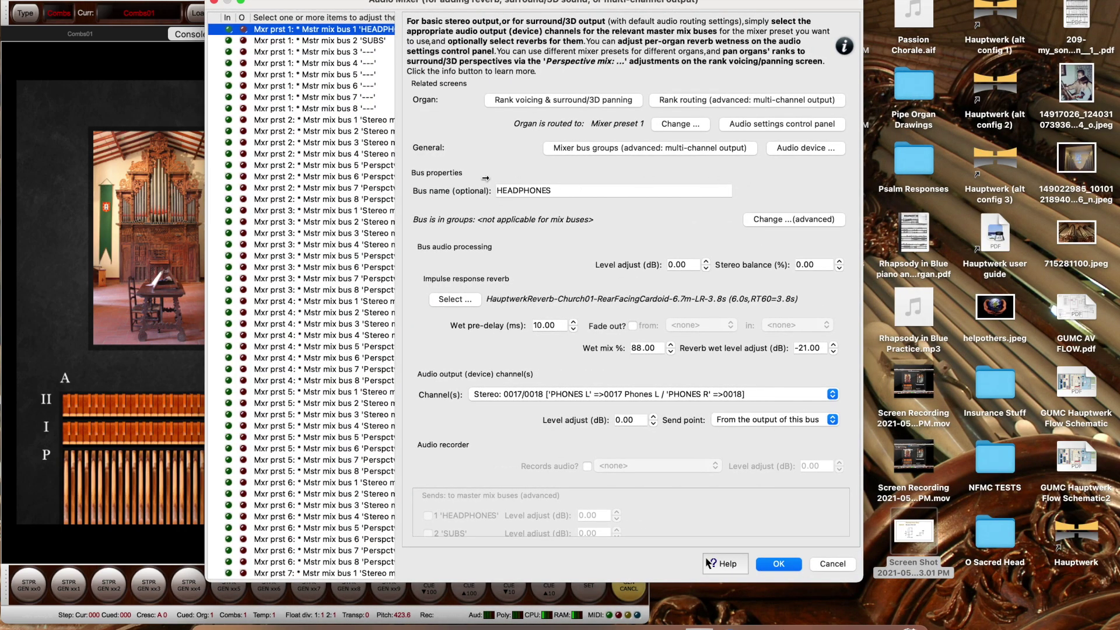
left_click_drag(379, 3, 871, 13)
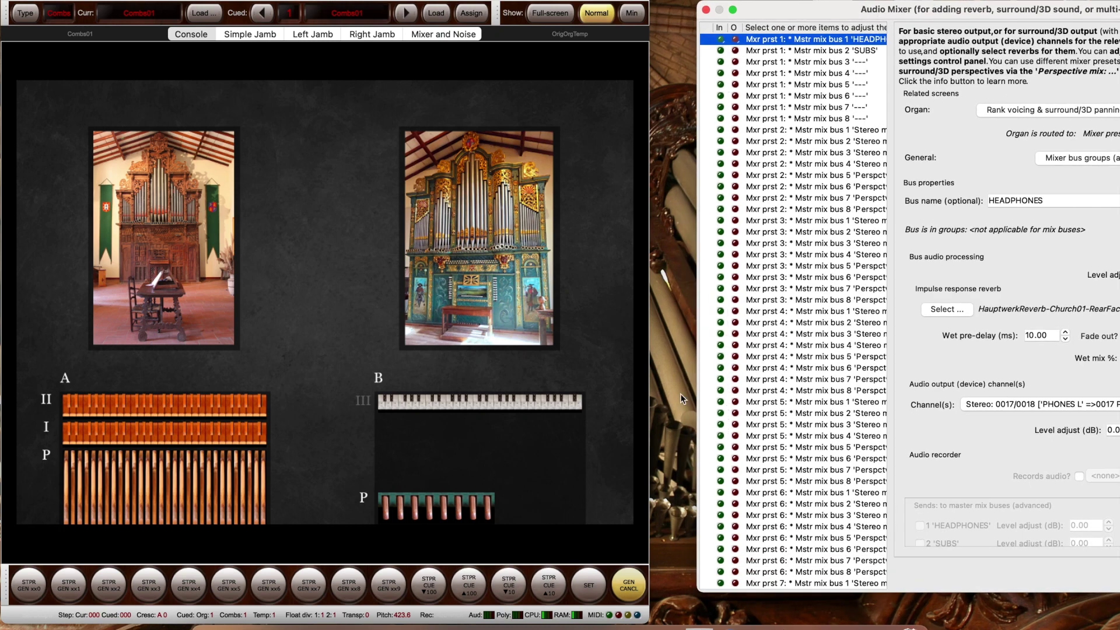
Draw division III stops on the Simple Jamb, including Flautado 8' and Octava 4', and play test notes on manual III in the Console view
left_click(232, 38)
mouse_move(391, 152)
left_mouse_down()
mouse_move(392, 407)
mouse_move(439, 415)
mouse_move(459, 350)
mouse_move(452, 181)
mouse_move(469, 145)
left_mouse_up()
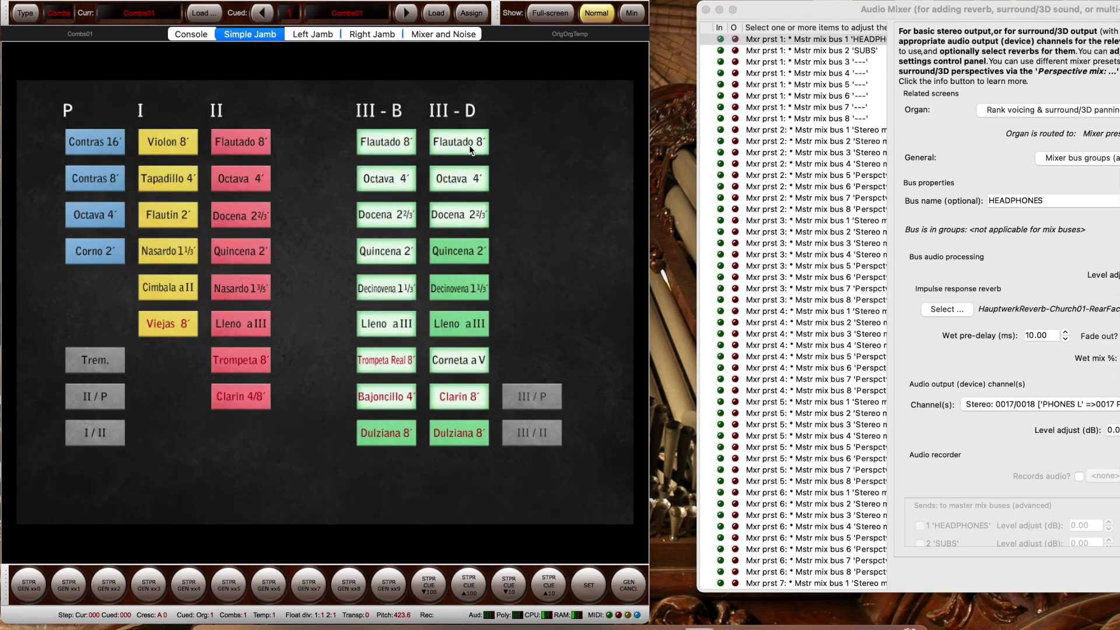
left_click(195, 35)
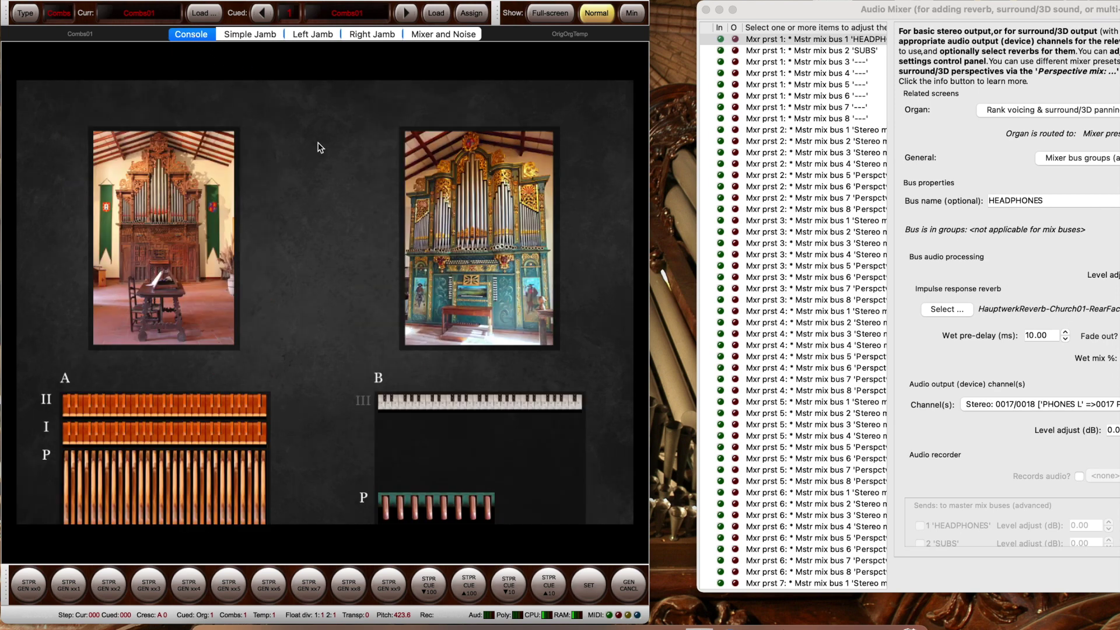
left_click(462, 404)
left_click(481, 406)
Expand the advanced items in the mixer's bus list and bring preset 1's primary buses 0001 to 0007 into view
scroll(741, 379, "down", 5)
scroll(742, 379, "left", 2)
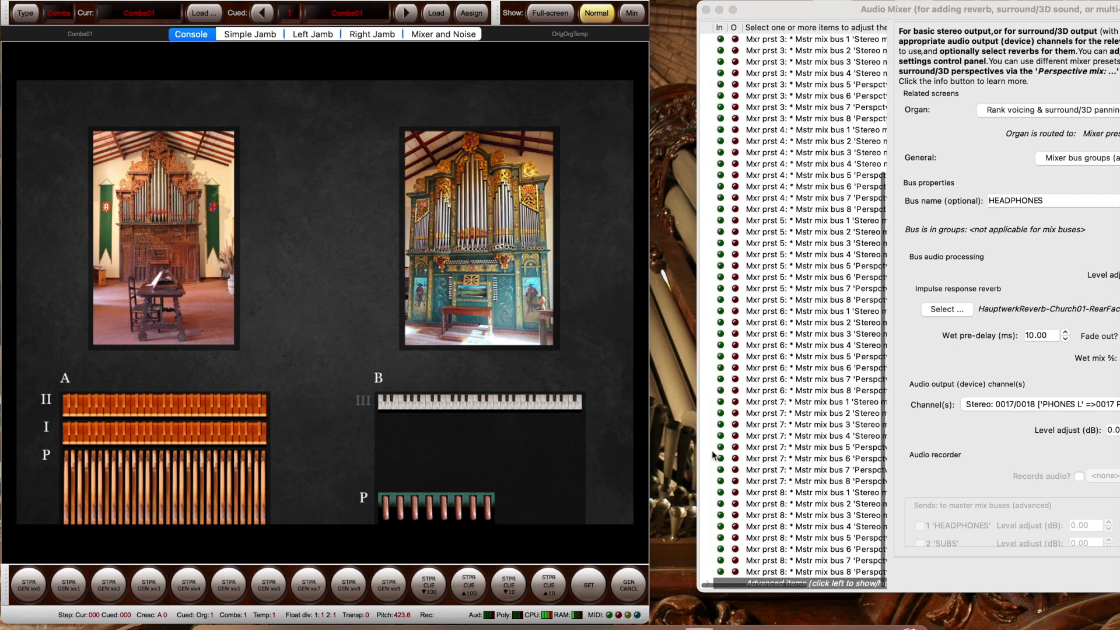
left_click(708, 585)
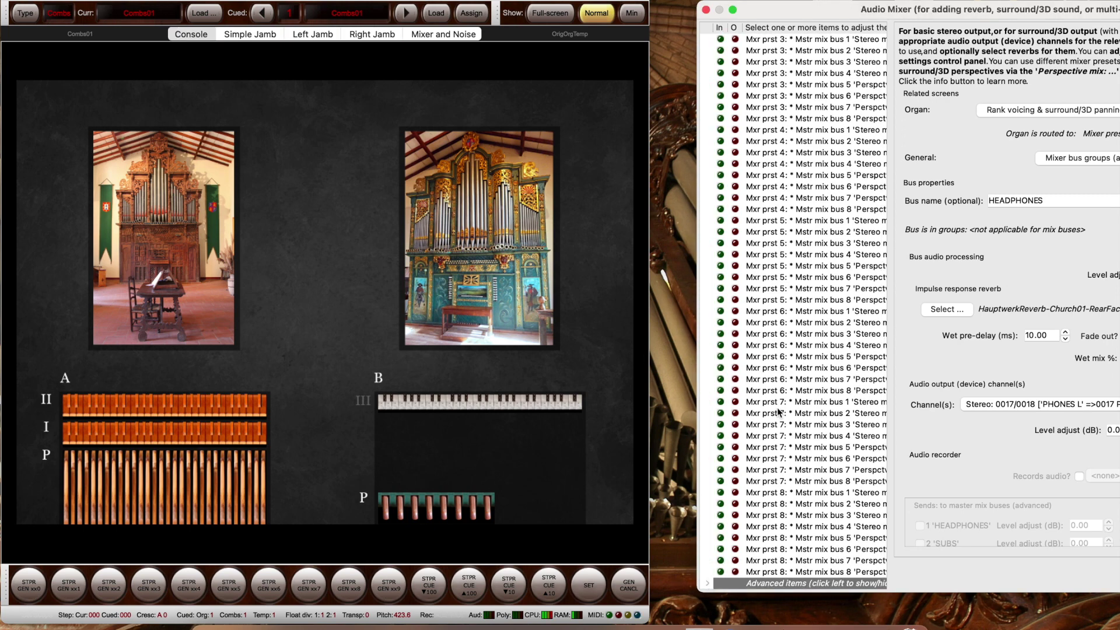
scroll(778, 412, "down", 10)
scroll(778, 412, "down", 15)
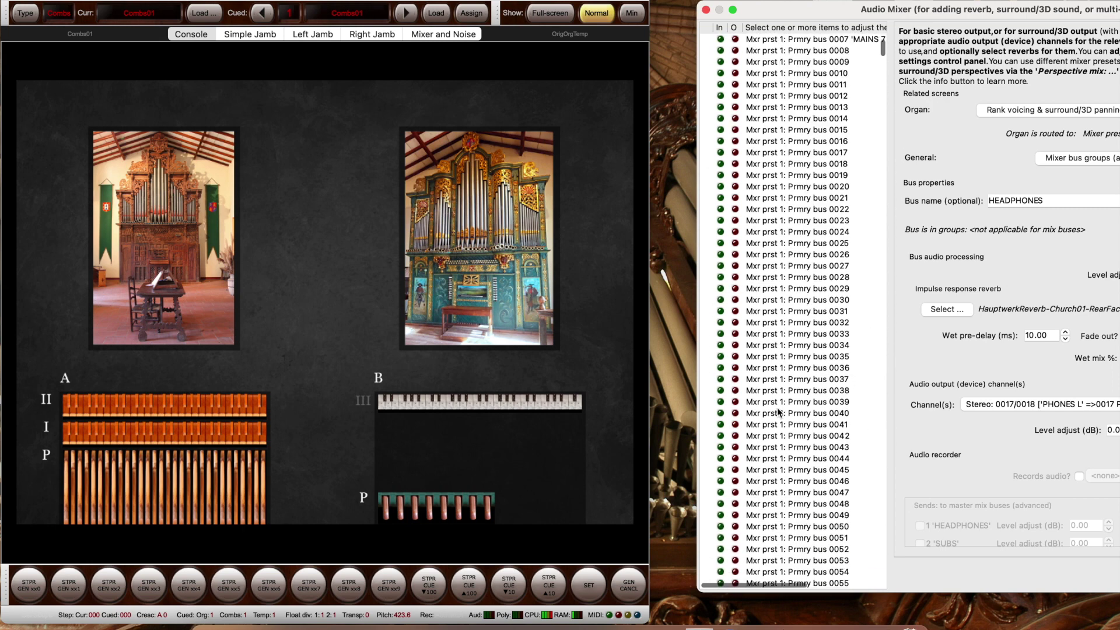
scroll(778, 412, "up", 1)
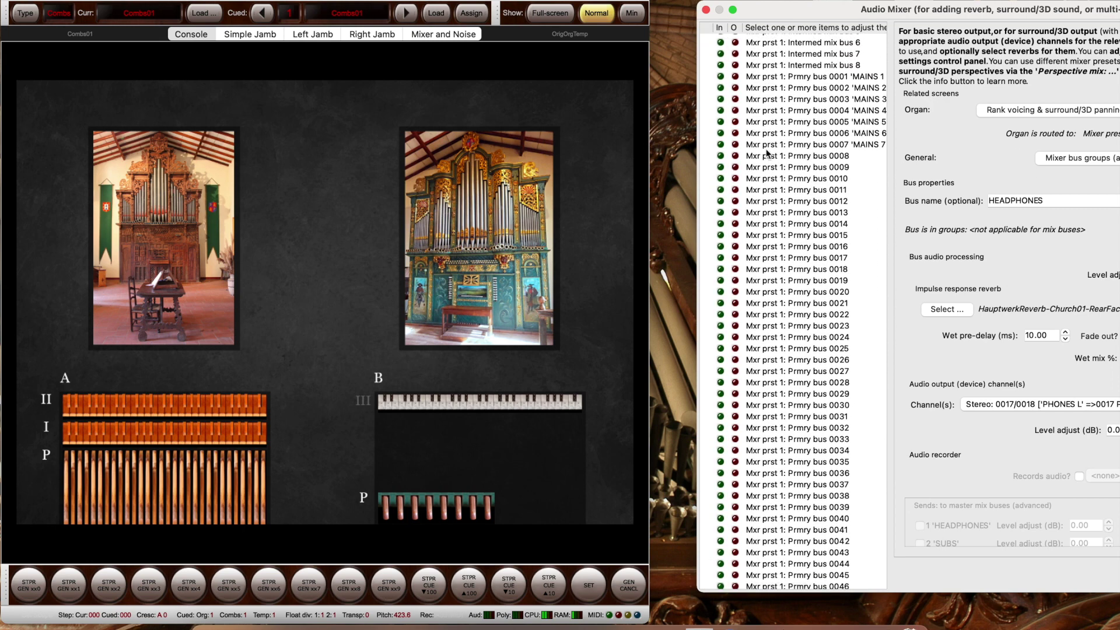
Play several high and low notes on manual III to examine the signal activity of the preset 1 primary buses
left_click(500, 401)
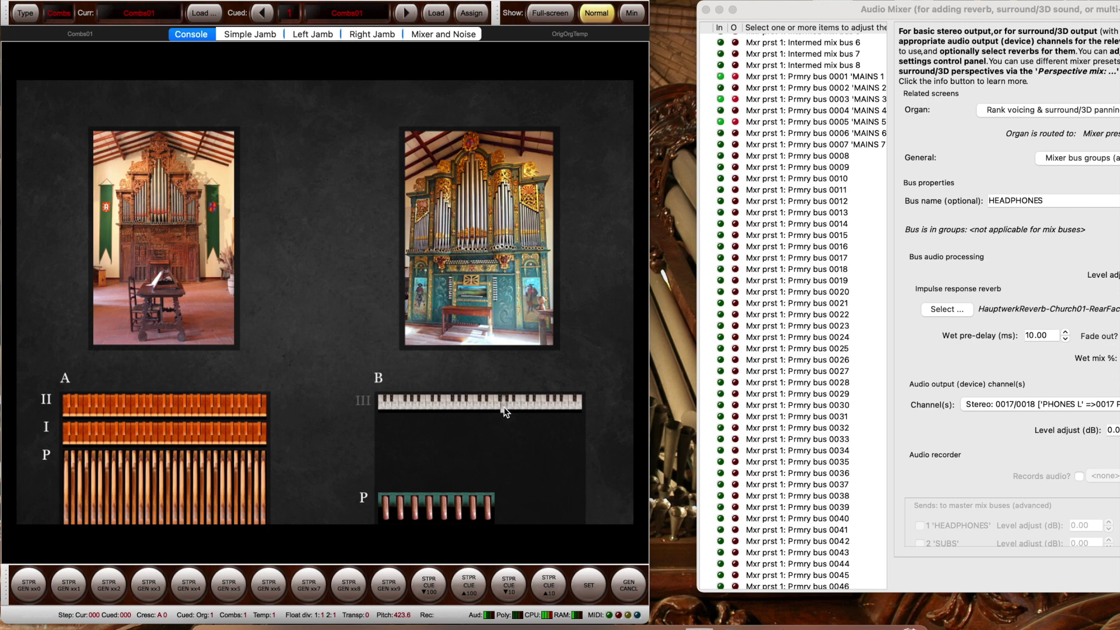
left_click(521, 406)
left_click(478, 405)
left_click(423, 407)
left_click(402, 407)
left_click(391, 408)
Close the audio mixer without saving and enlarge the organ console window to the full screen width
double_click(977, 10)
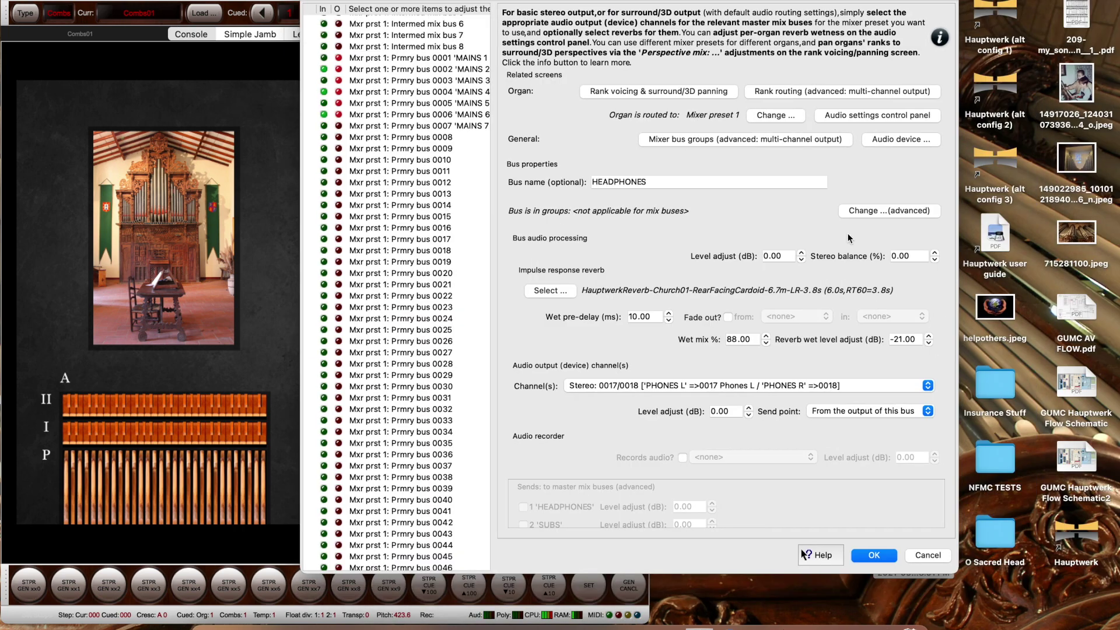
left_click(920, 559)
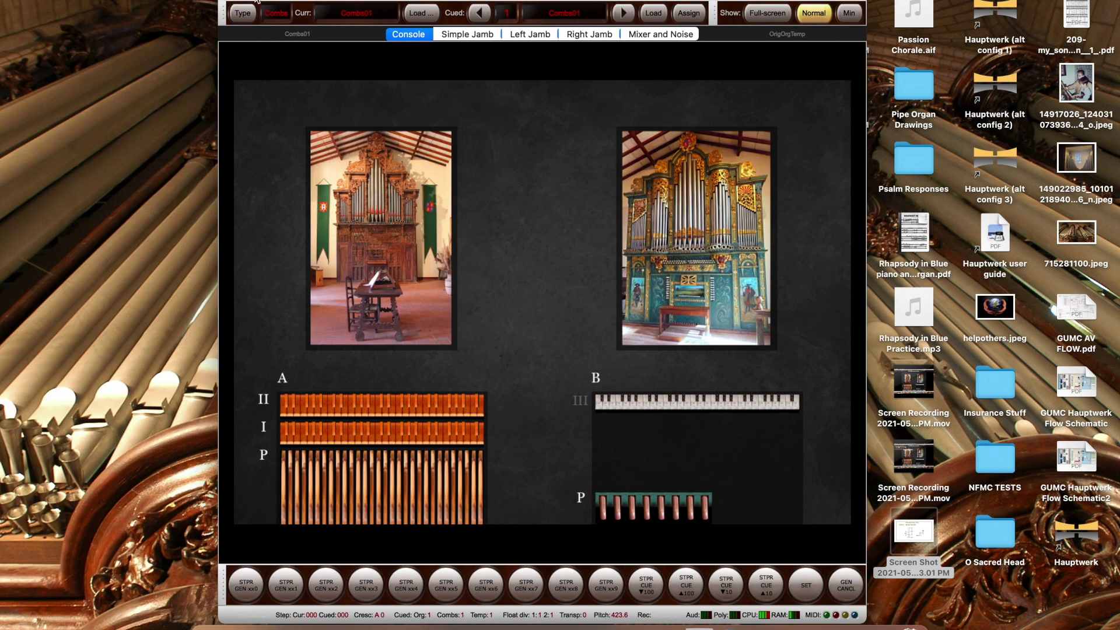
key("ctrl+super+f")
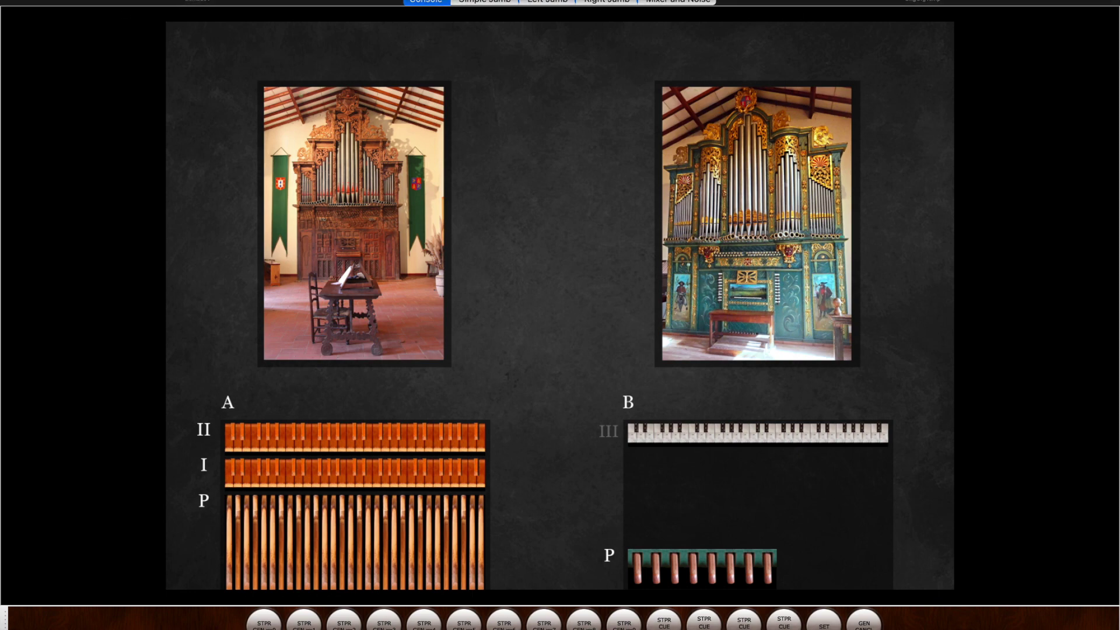
key("Escape")
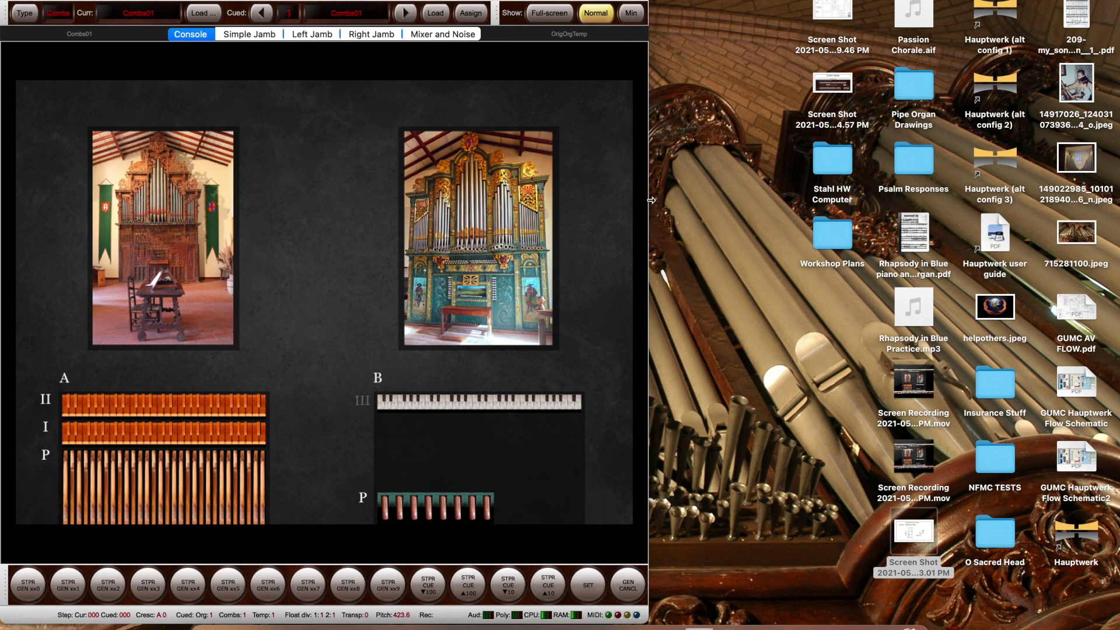
left_click_drag(648, 200, 1117, 211)
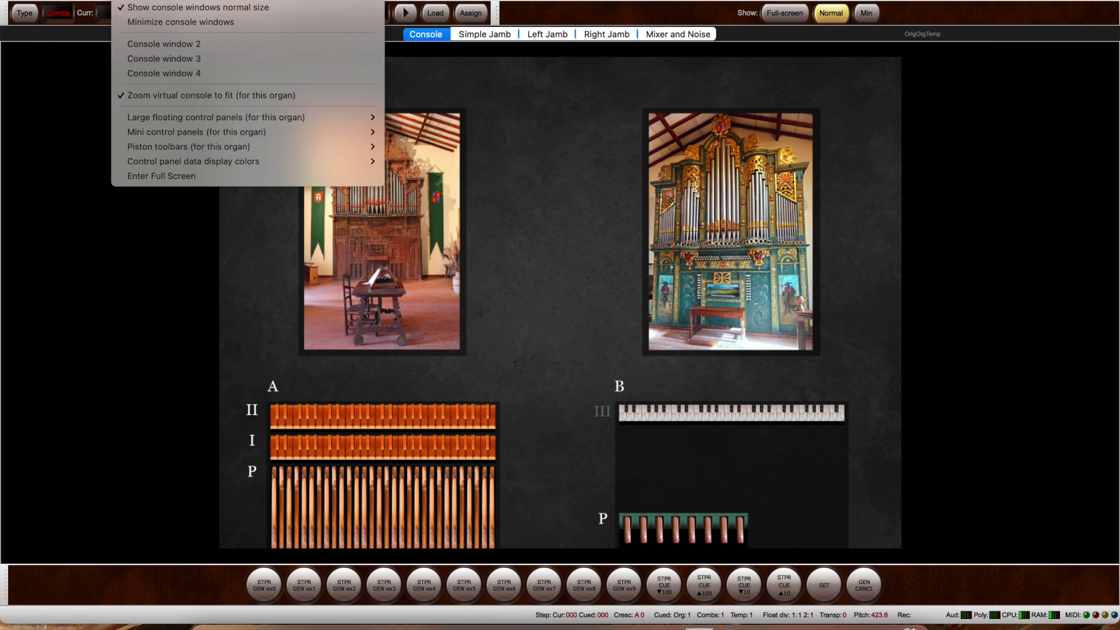
Show the large floating panel for audio mixer, routing and voicing/panning settings, and place it in the console's upper-left corner
mouse_move(199, 121)
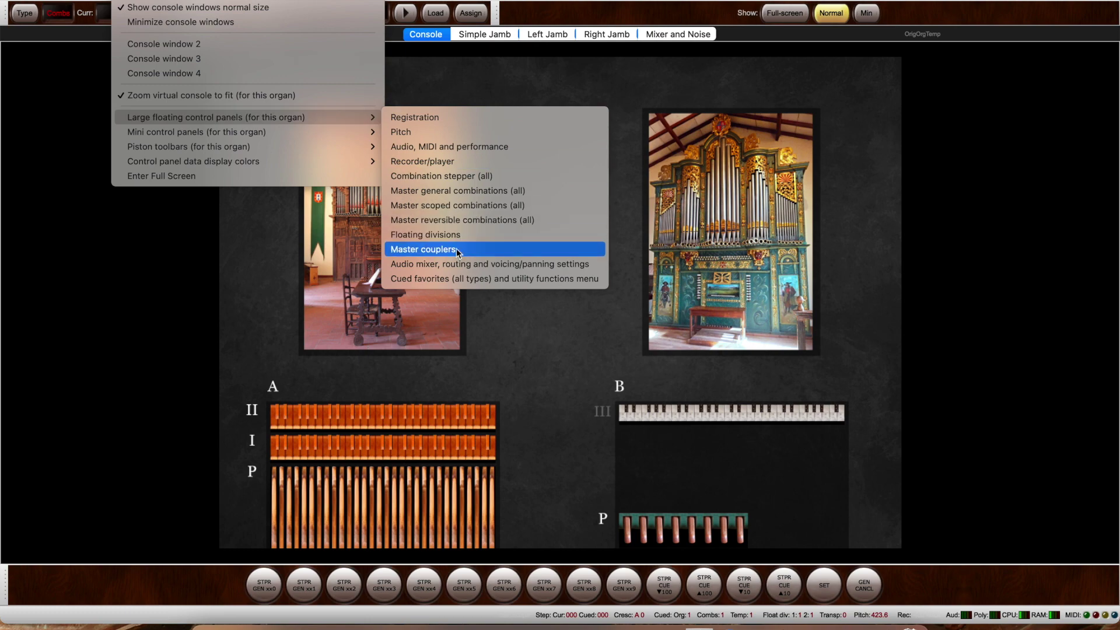
left_click(462, 266)
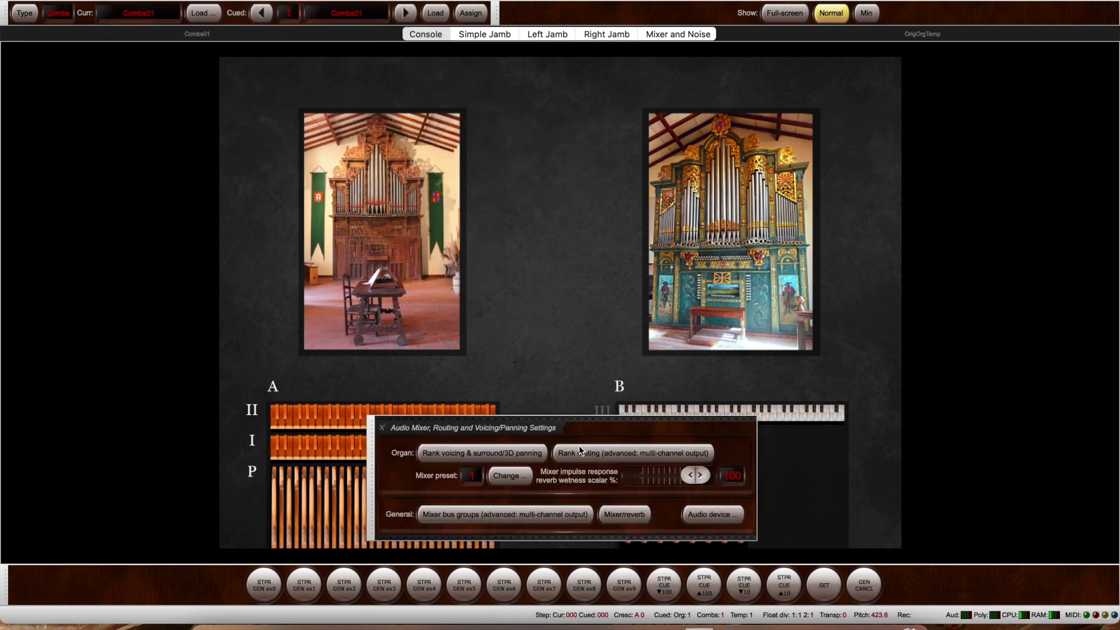
left_click_drag(368, 451, 2, 62)
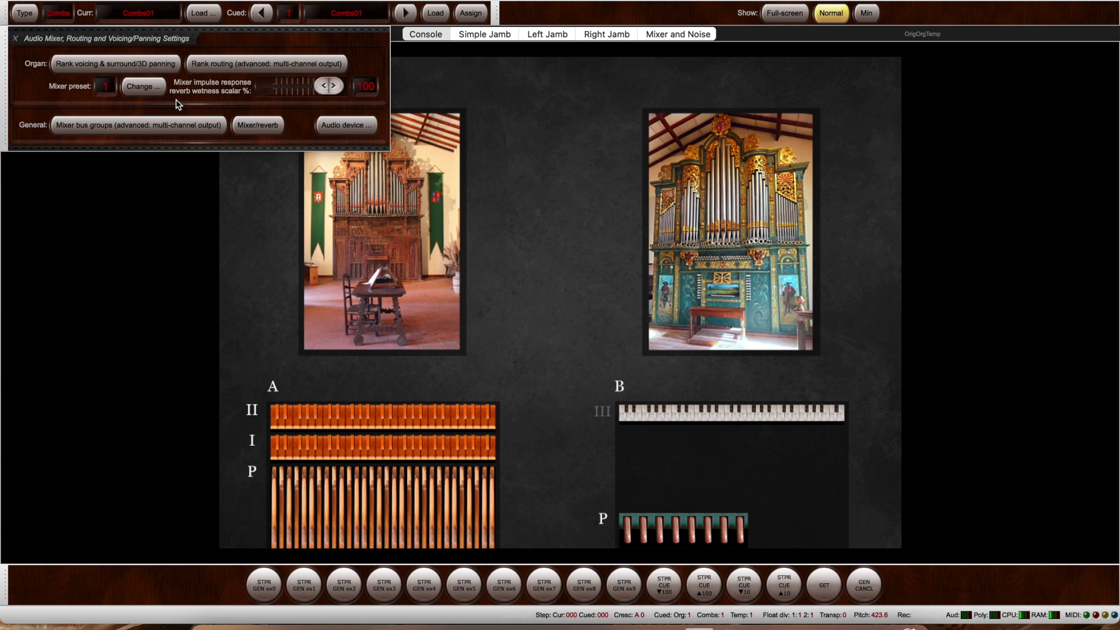
Look at the mixer presets available for this organ, keep Mixer preset 1, and cancel the organ preferences
left_click(136, 88)
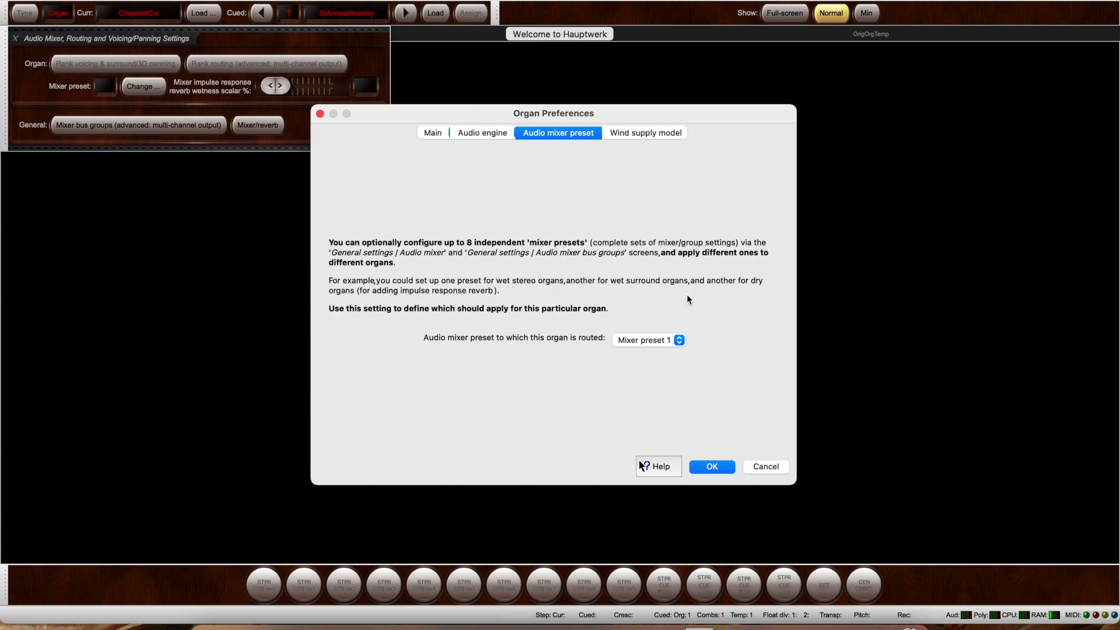
left_click(676, 340)
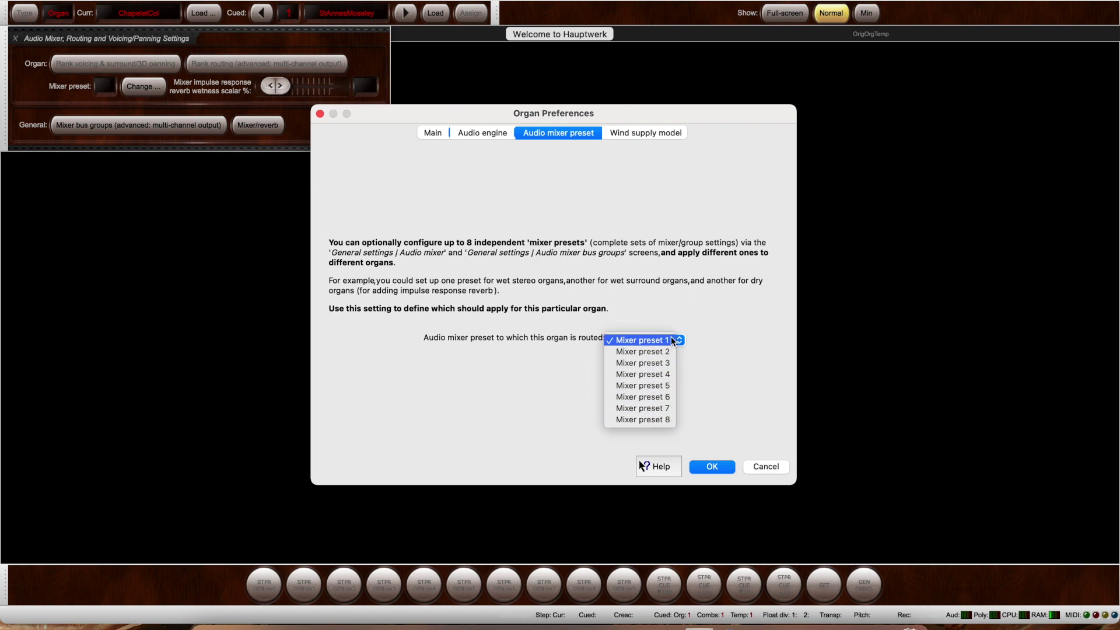
left_click(673, 341)
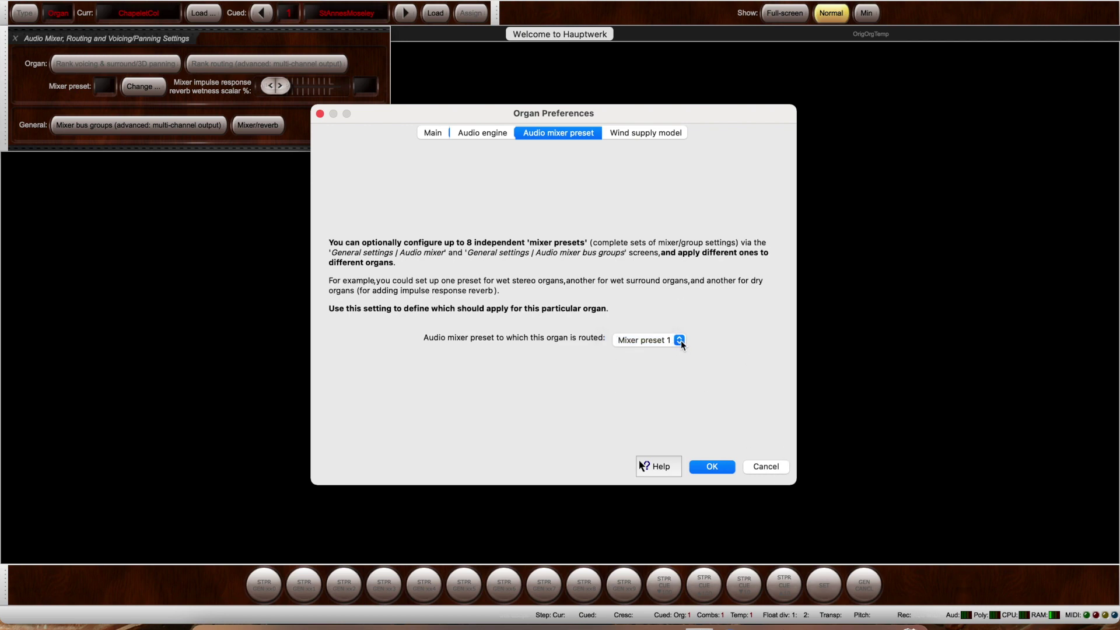
left_click(761, 467)
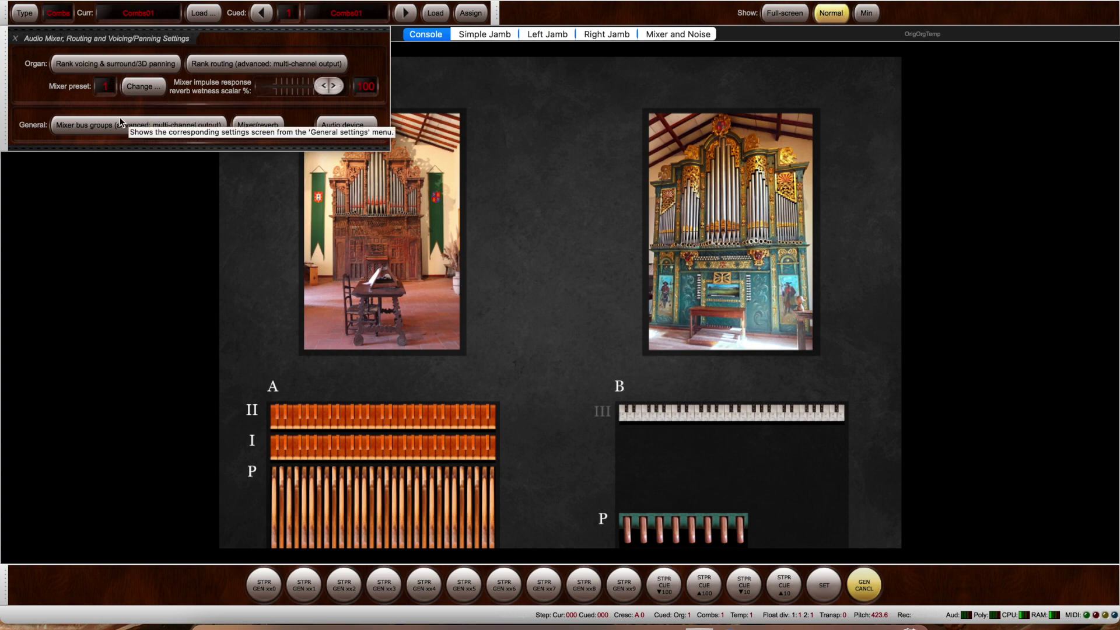
Open the audio mixer and compare the blocks of eight master mix buses belonging to mixer presets 1, 2 and 3
left_click(266, 124)
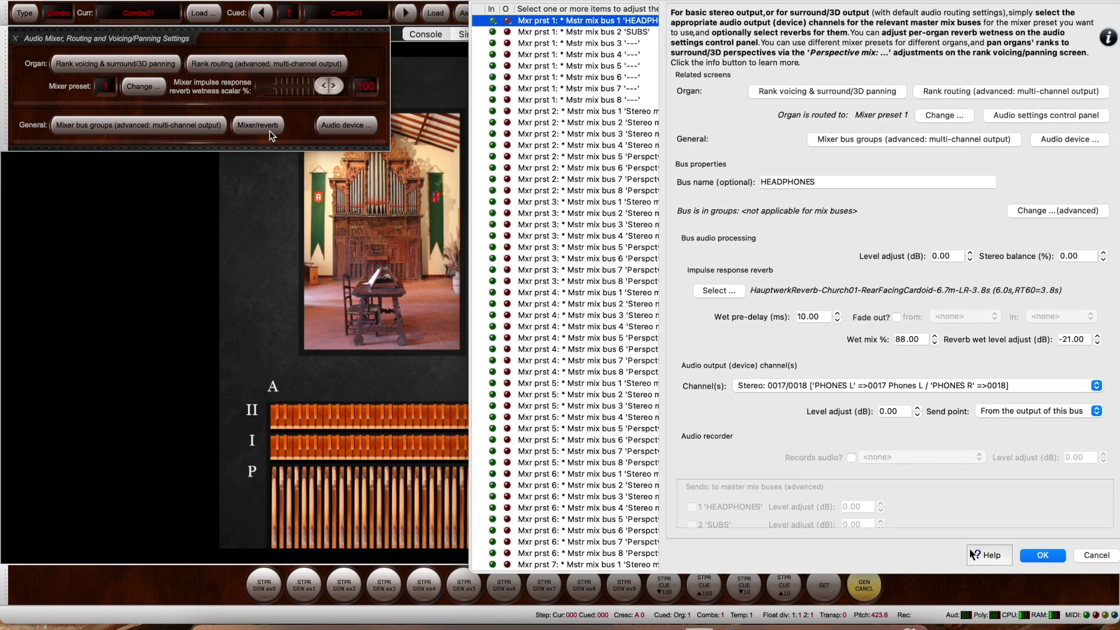
left_click(546, 111)
left_click(549, 145, "shift")
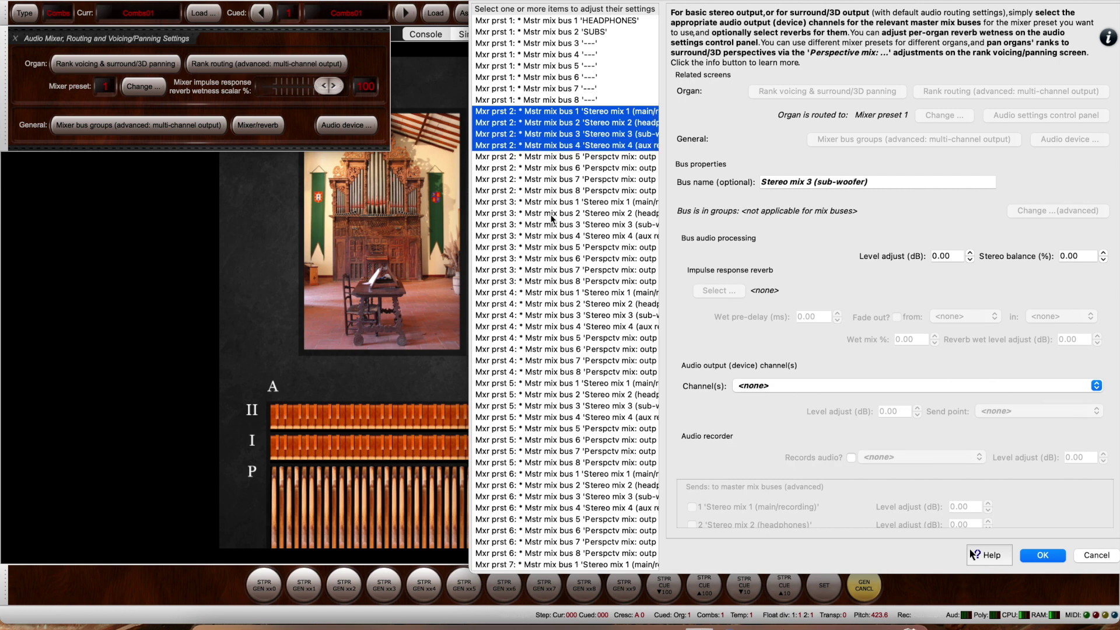
left_click(516, 203)
left_click_drag(516, 209, 518, 283)
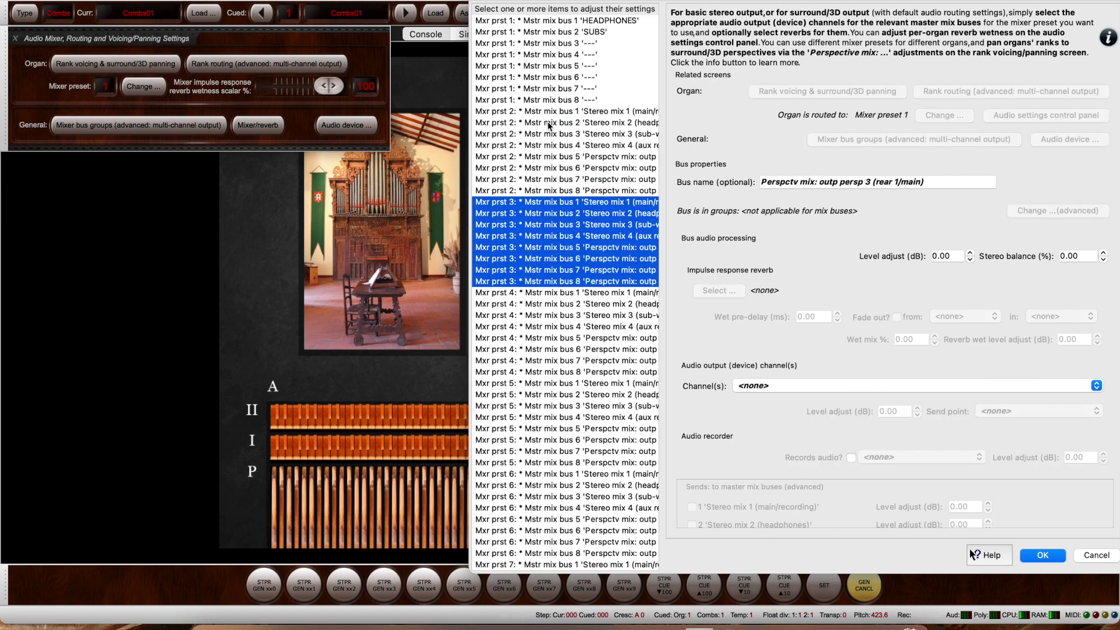
left_click_drag(558, 98, 549, 23)
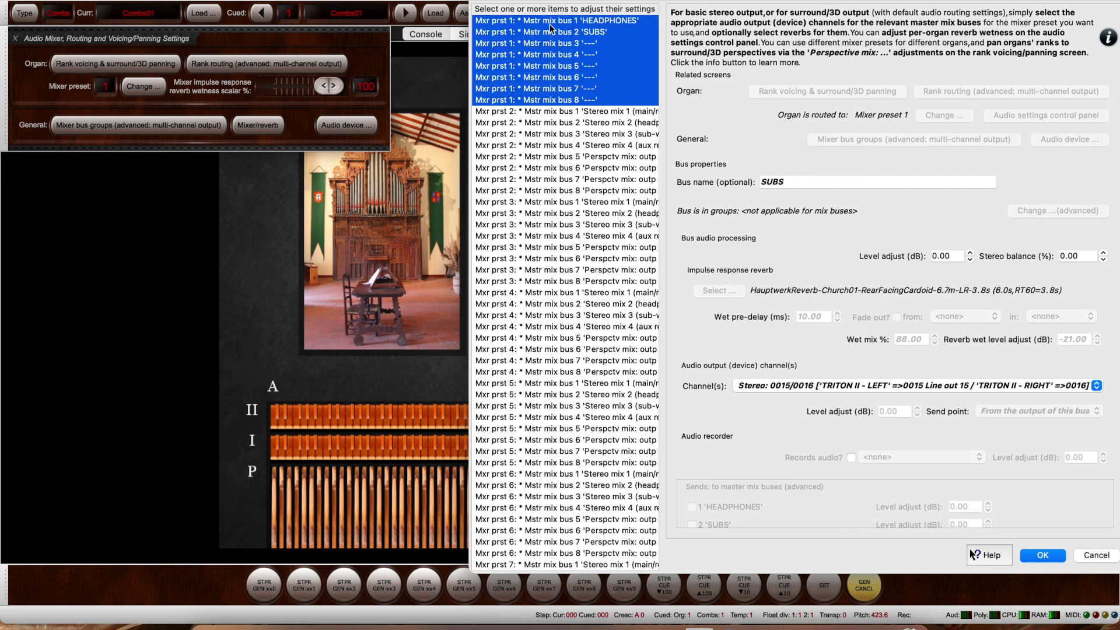
left_click(557, 109)
left_click_drag(554, 175, 552, 191)
left_click_drag(546, 102, 541, 22)
left_click_drag(543, 113, 537, 285)
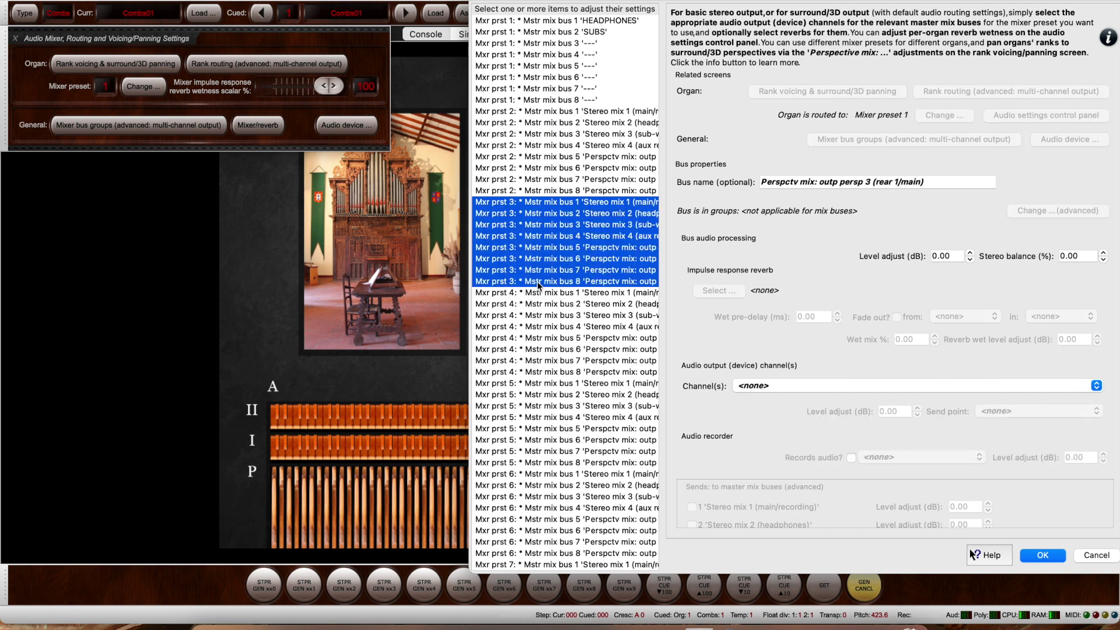
Inspect the settings of individual master mix buses in presets 1, 2 and 3, ending with preset 3's mix bus 6
left_click(560, 44)
left_click(560, 76)
left_click(559, 123)
left_click(557, 144)
left_click(554, 168)
left_click(551, 179)
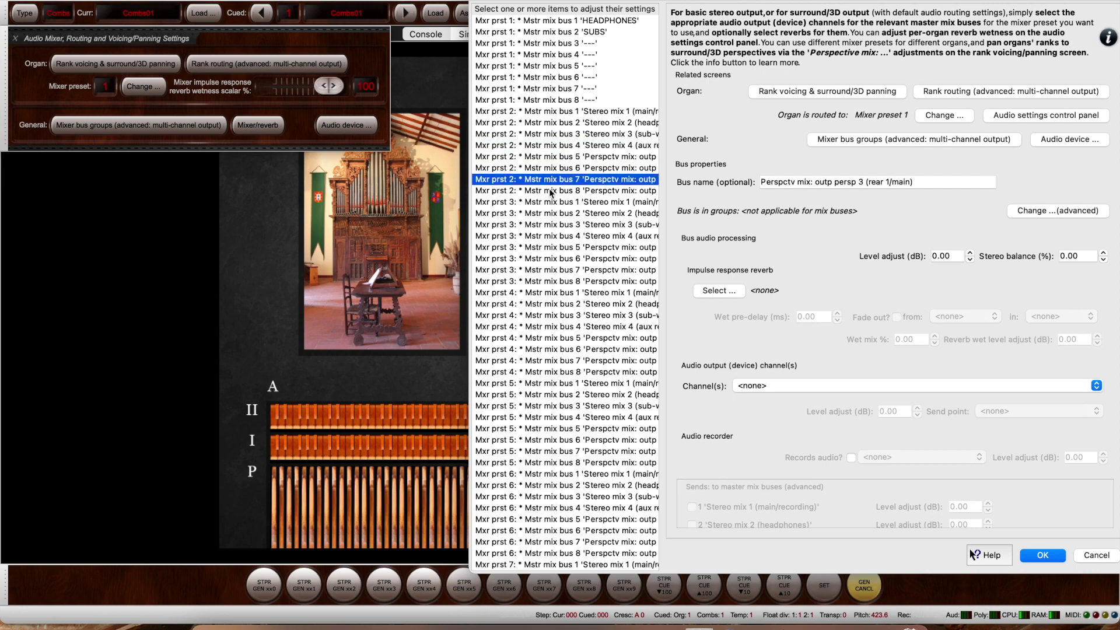
left_click(551, 214)
left_click(553, 247)
left_click(553, 260)
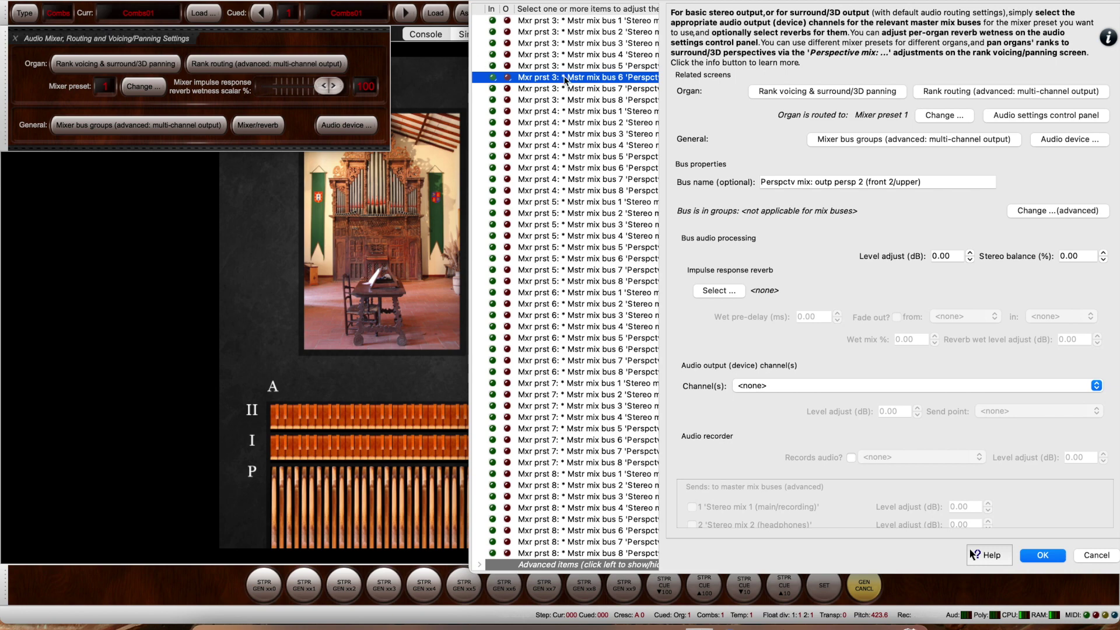
Widen the audio mixer window to show longer bus names, and close the mixer without saving
left_click_drag(470, 227, 396, 227)
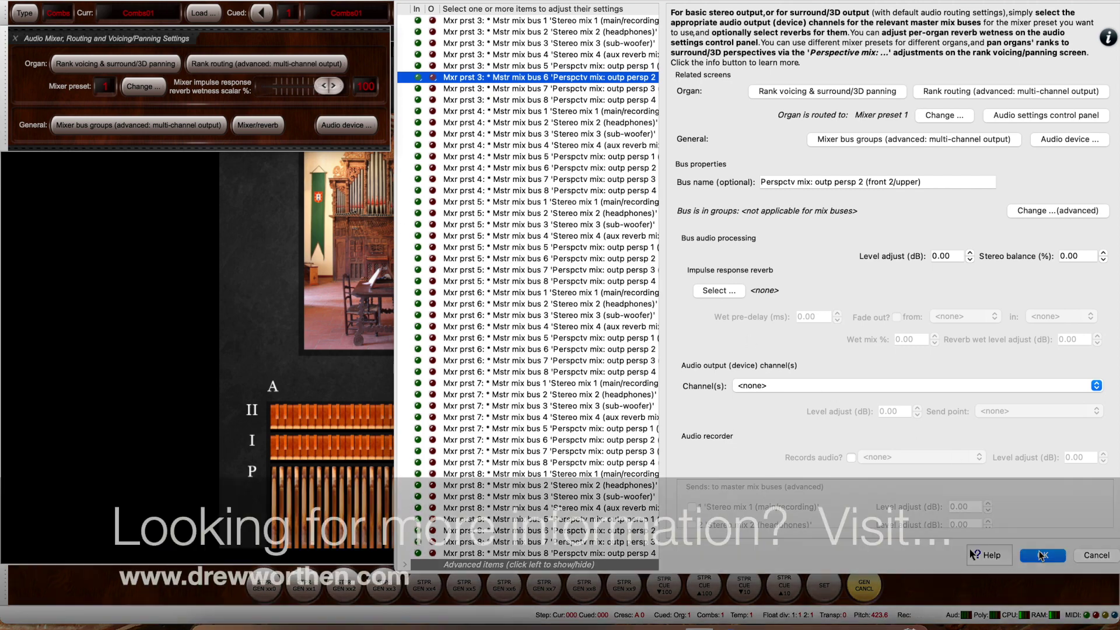
left_click(1087, 559)
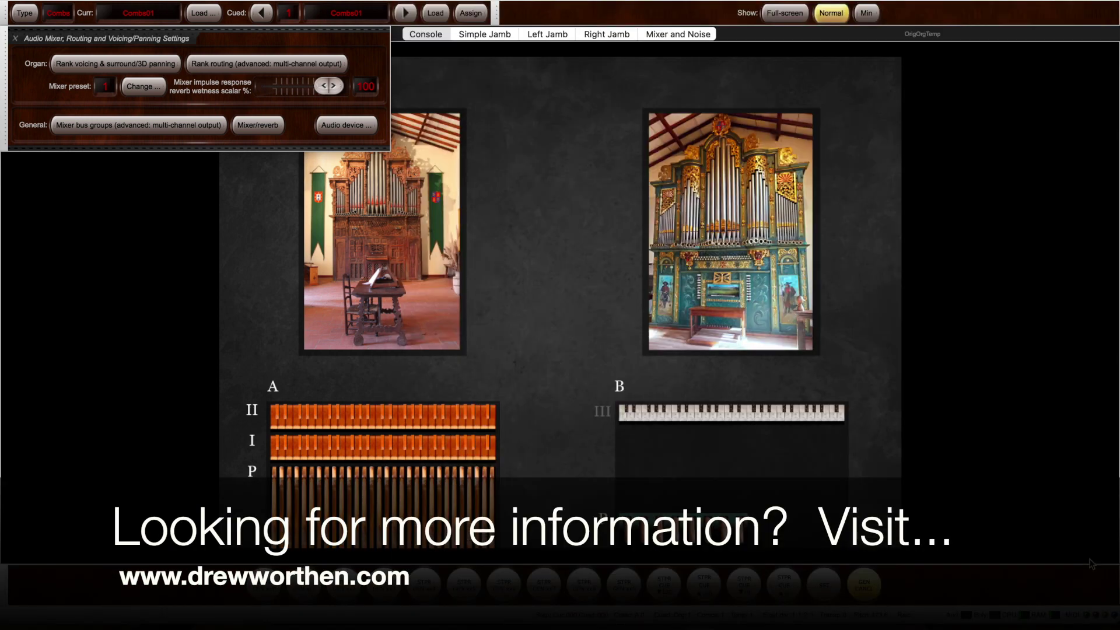